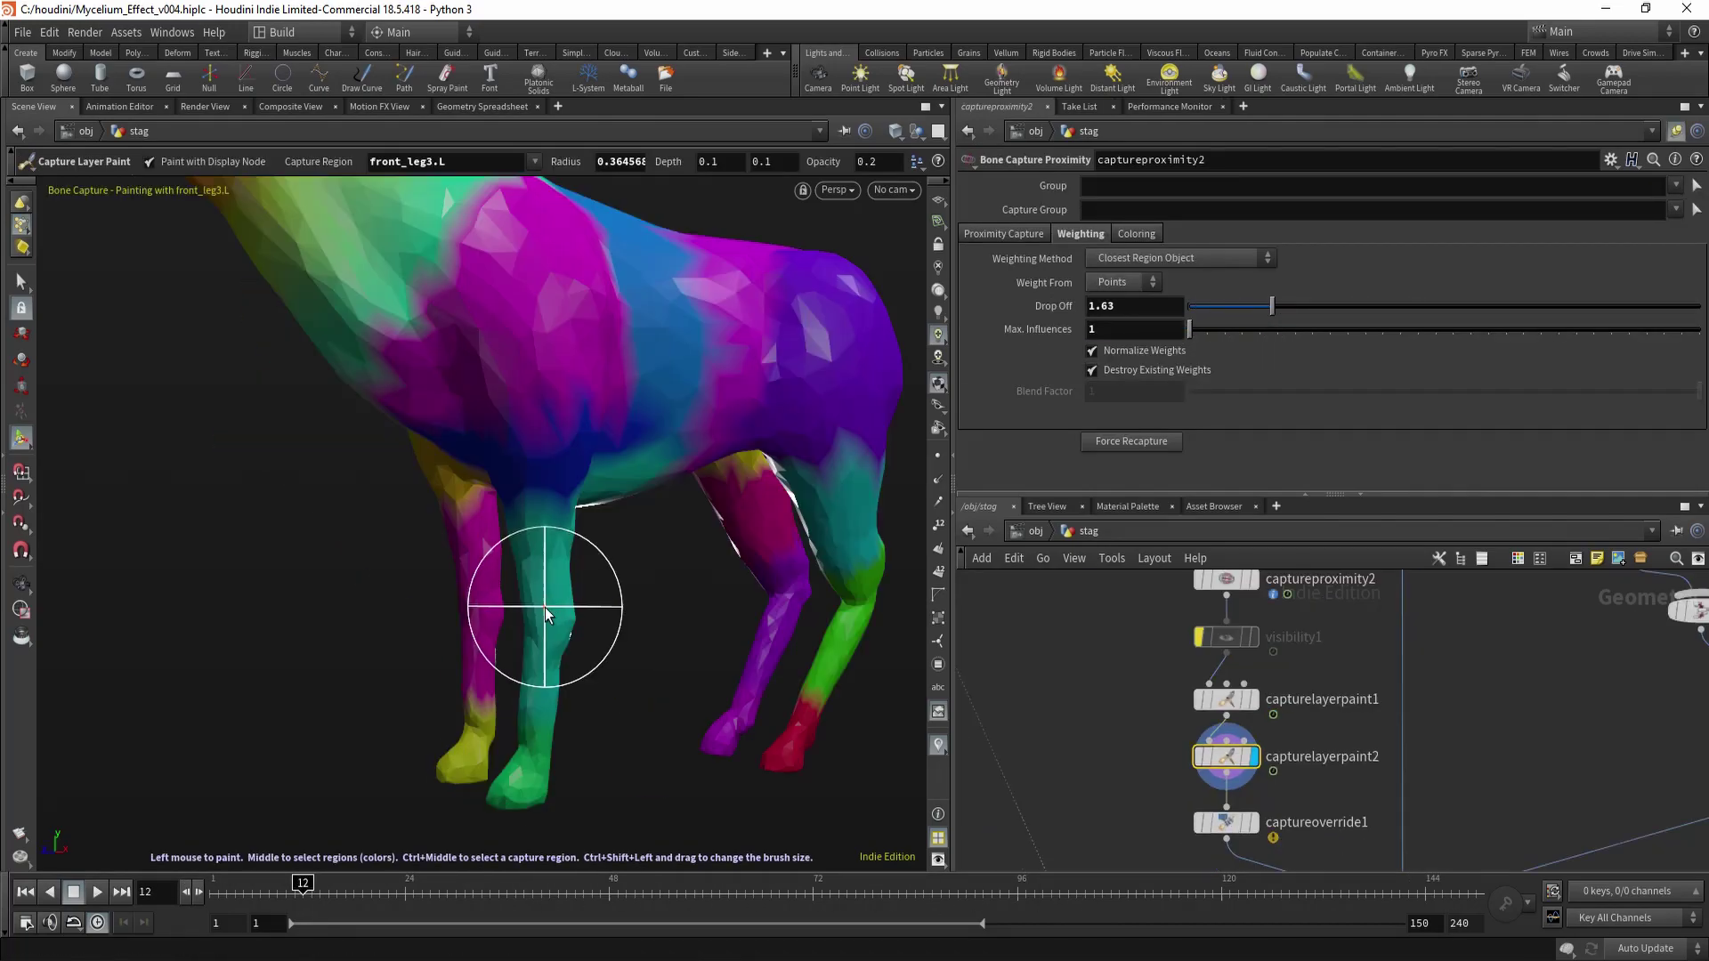
Review the stag network's results from the painted capture weights through Delta Mush to the Attribute VOP.
scroll(537, 422, down, 5)
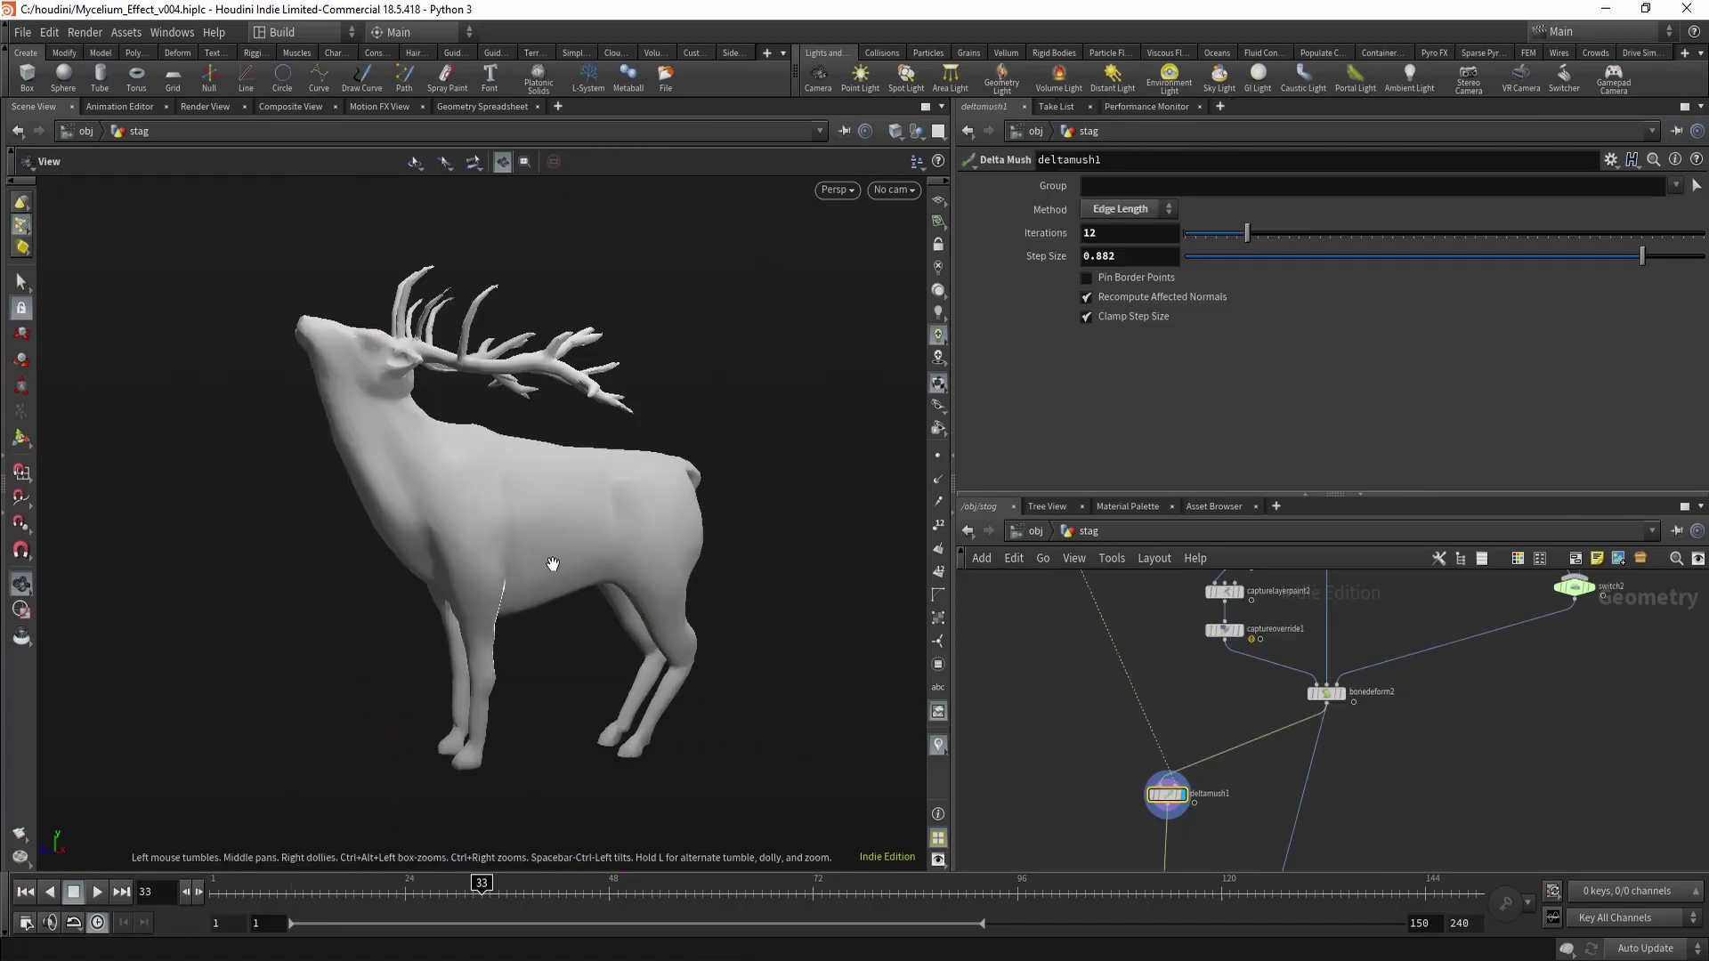
drag(1160, 810, 1215, 834)
drag(1074, 767, 1217, 836)
key(shift+w)
alt+right_drag(485, 498, 522, 534)
key(b)
drag(1063, 764, 1215, 834)
drag(1068, 763, 1215, 834)
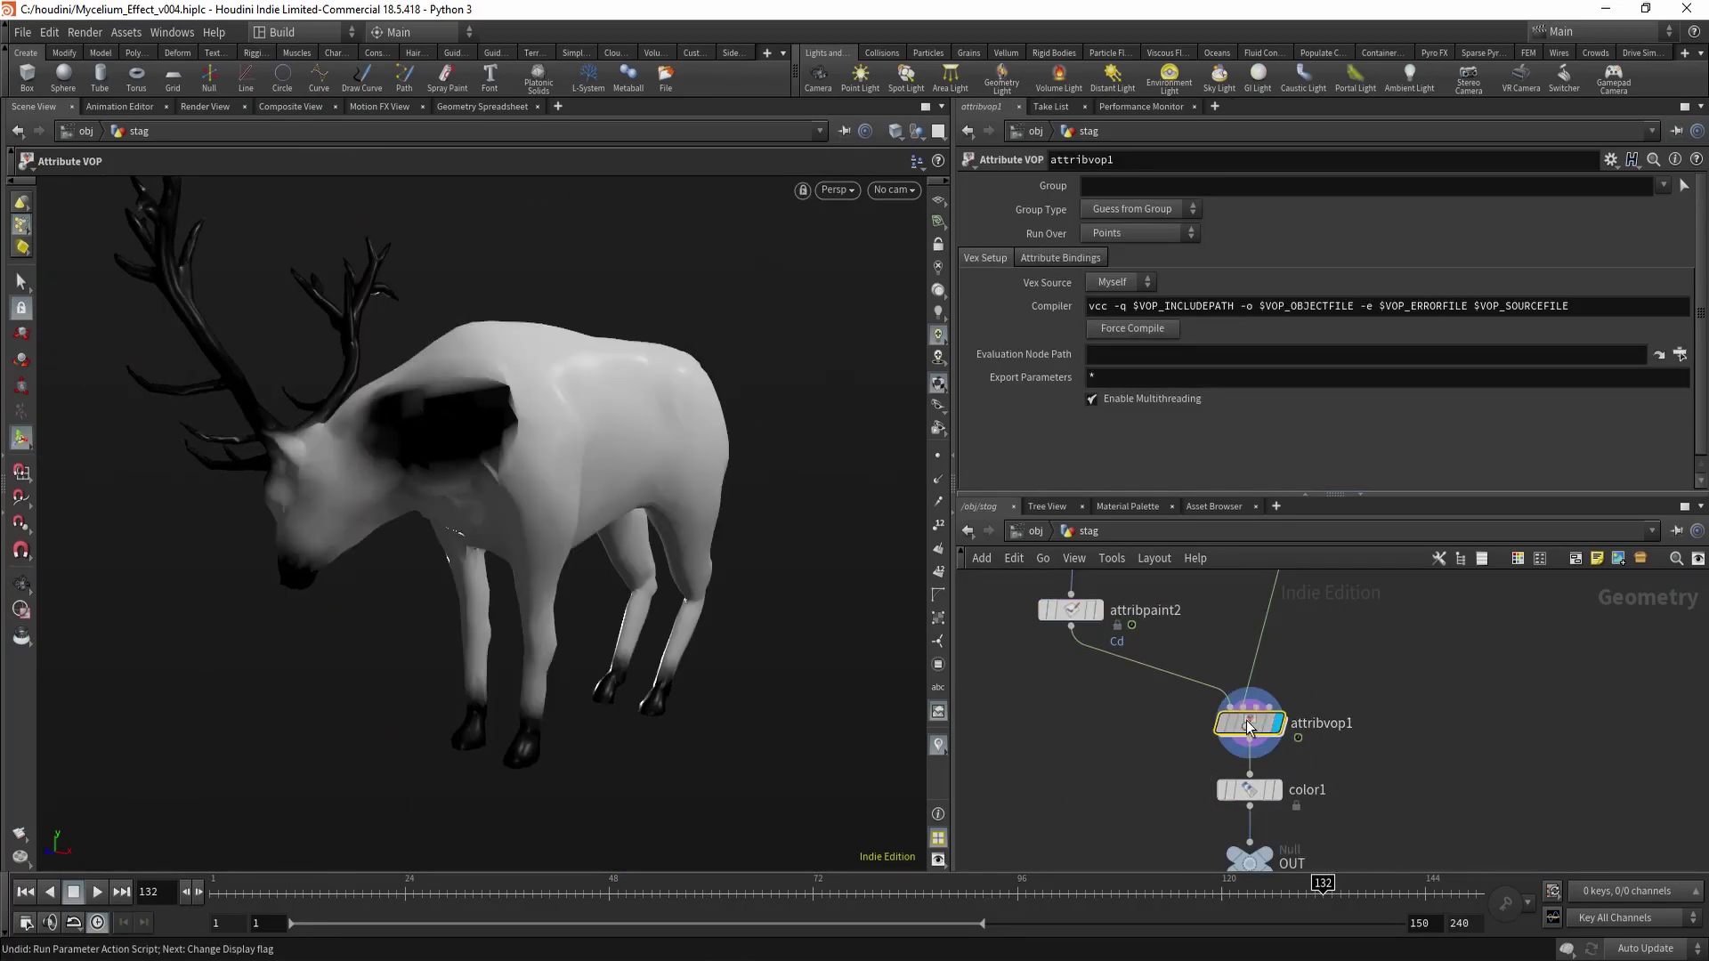
double_click(1289, 799)
middle_drag(1290, 799, 1280, 806)
drag(1393, 493, 1395, 455)
scroll(1191, 635, up, 5)
drag(1006, 573, 1239, 689)
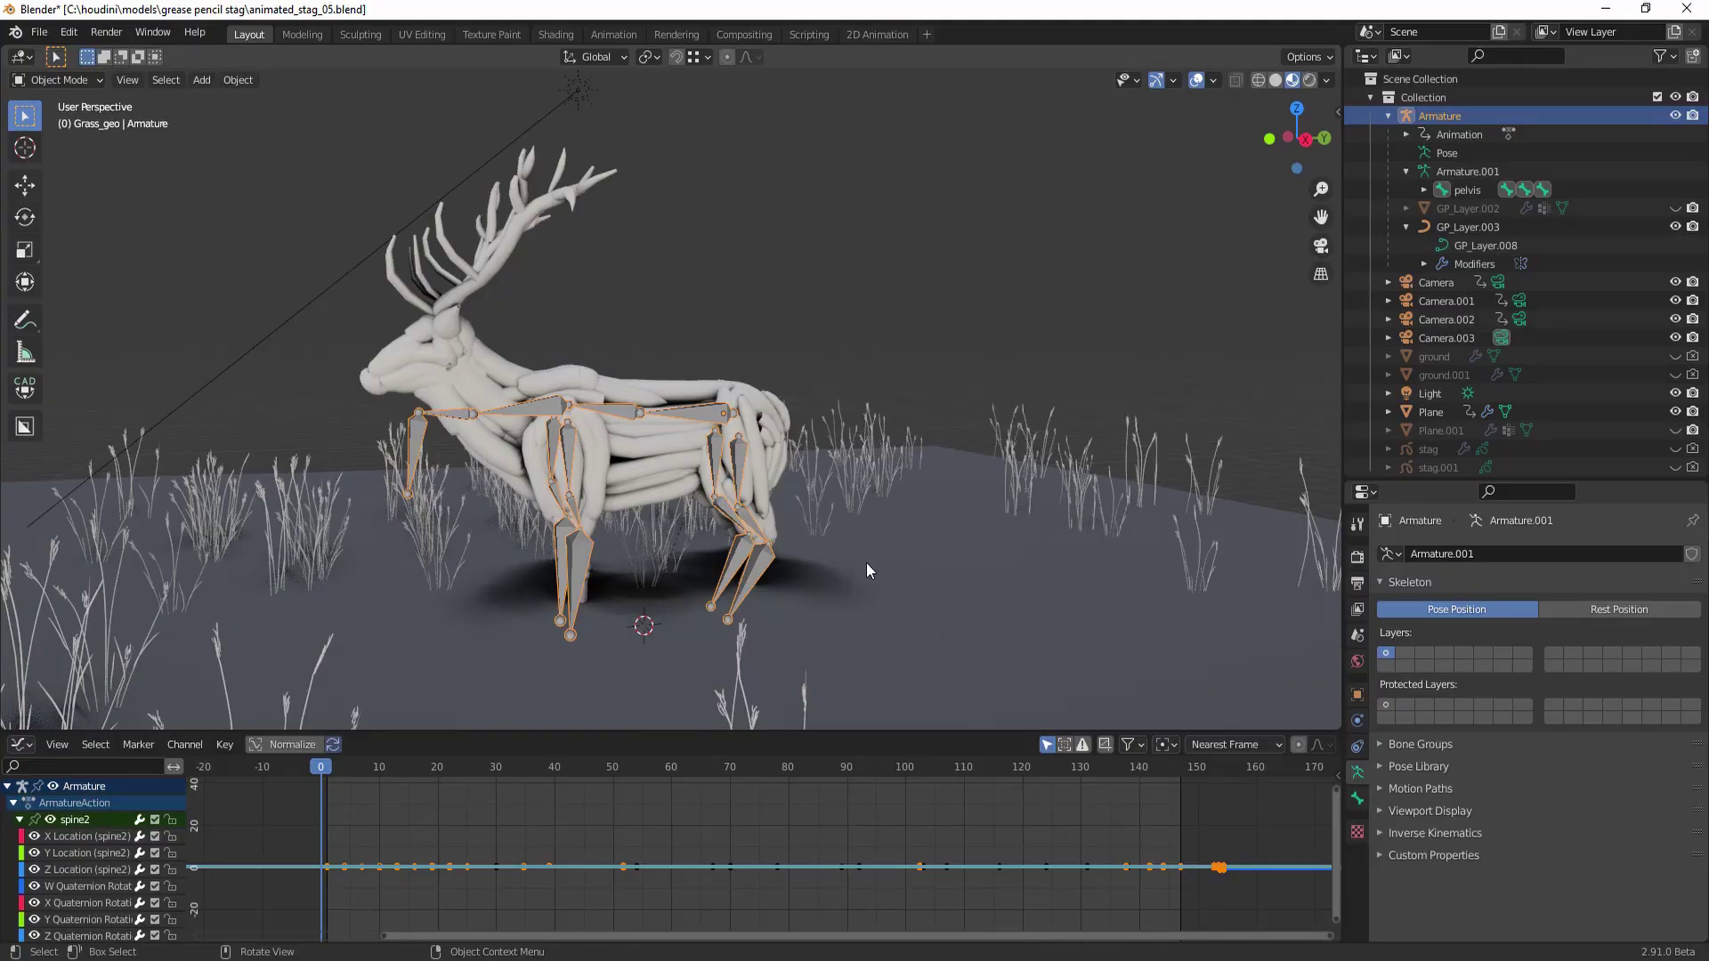
Switch to Blender and scrub the stag armature's animation to frame 51.
middle_drag(697, 552, 542, 458)
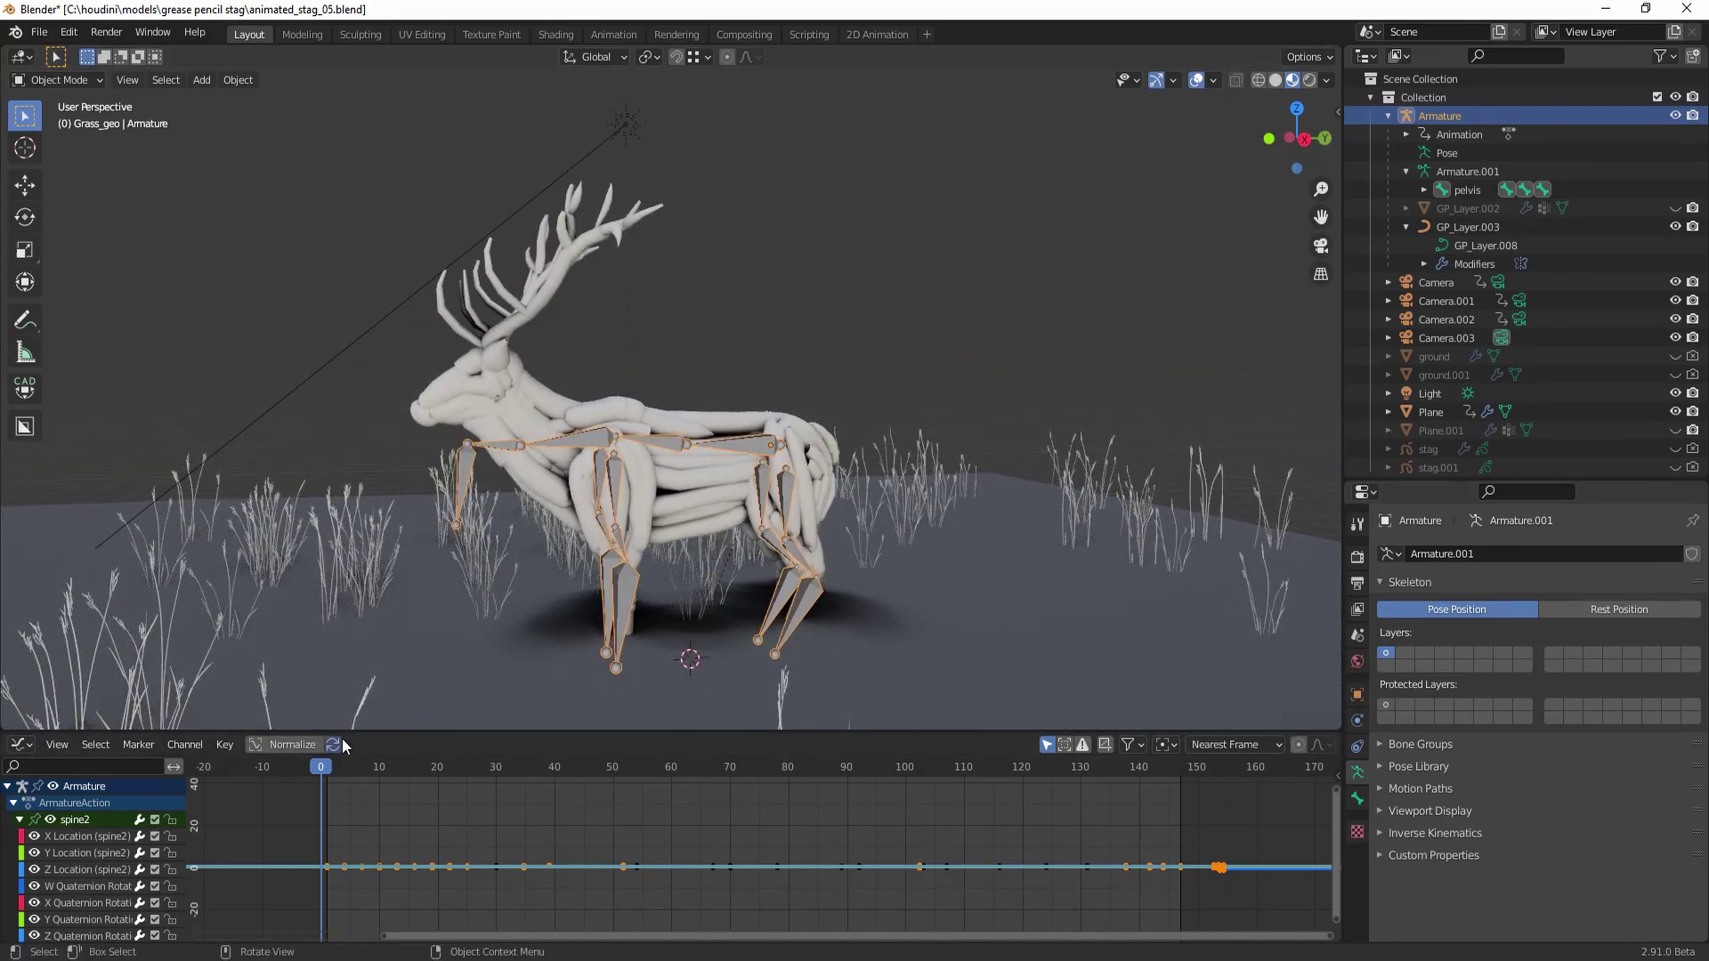
drag(402, 773, 621, 805)
middle_drag(610, 695, 526, 408)
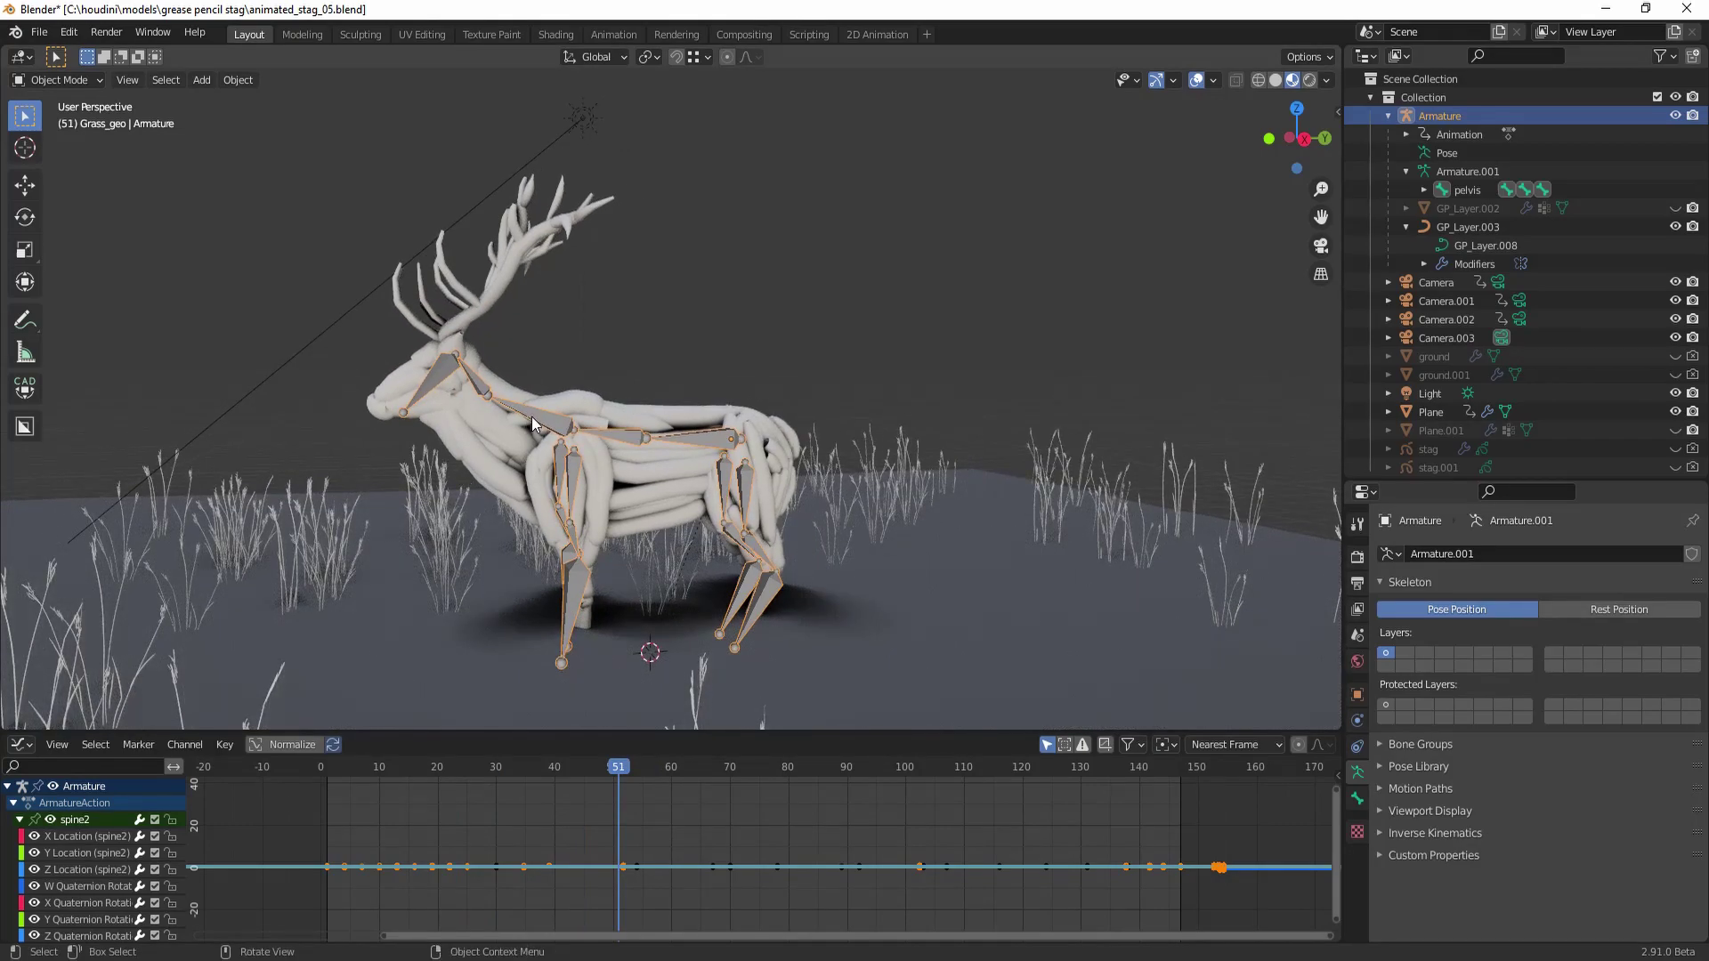
Look up the FBX export format and scrub the armature's animation to frame 40.
click(39, 32)
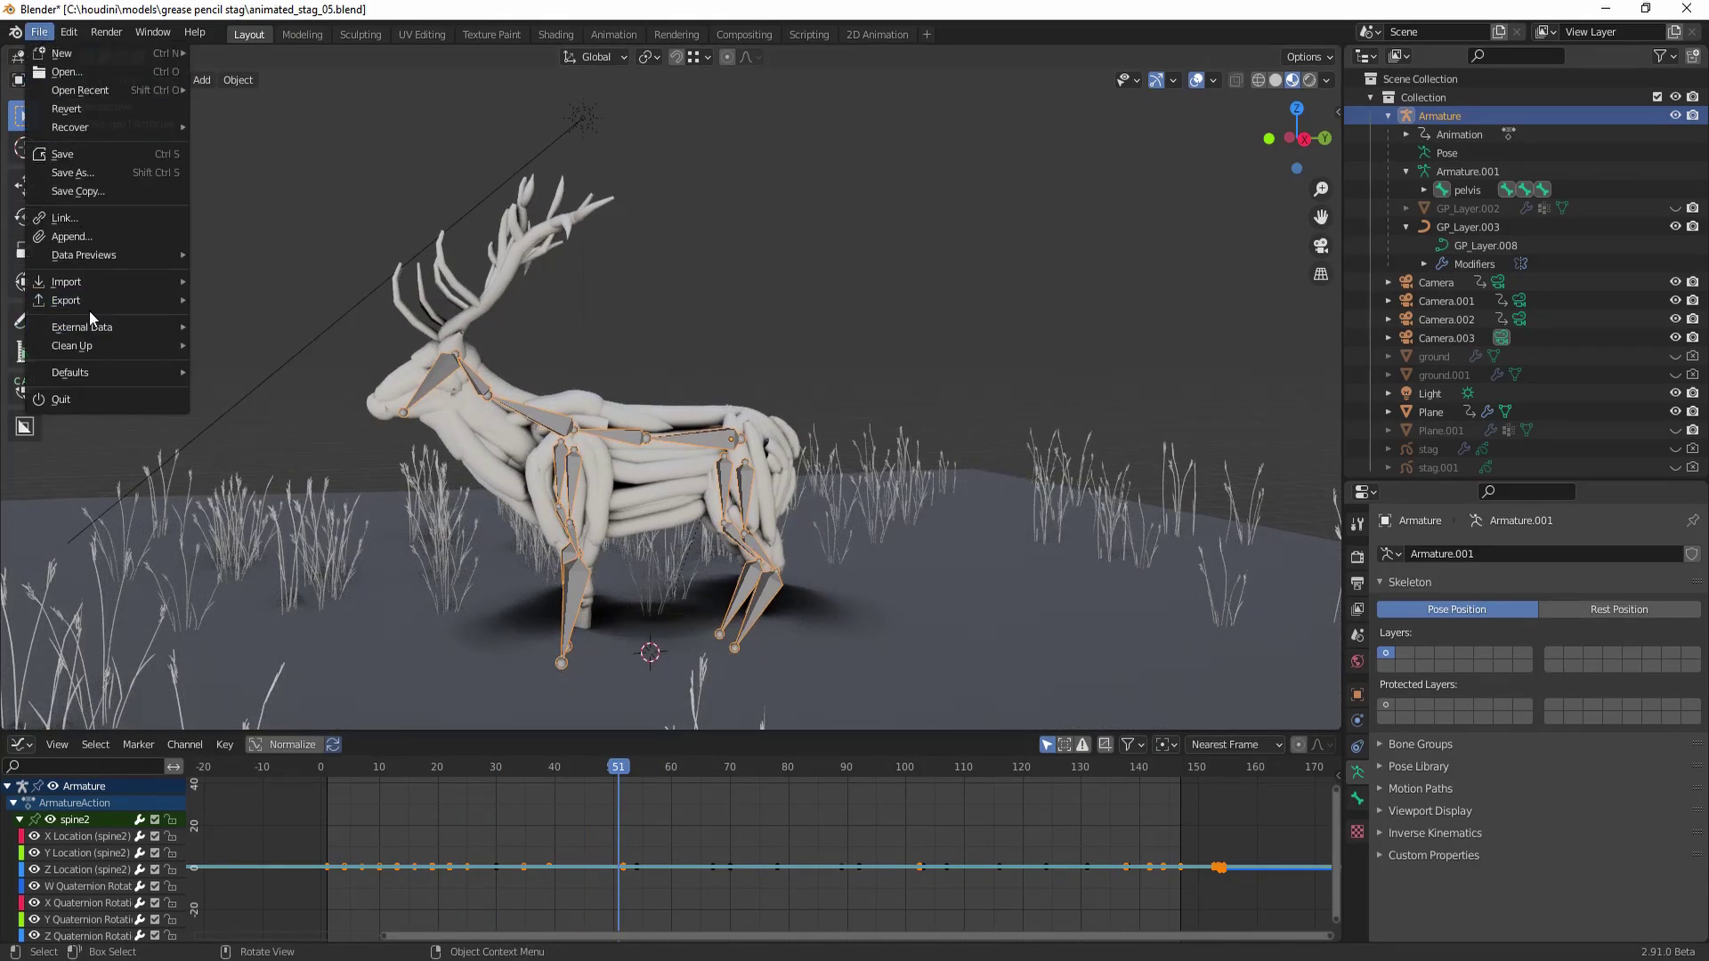
mouse_move(142, 299)
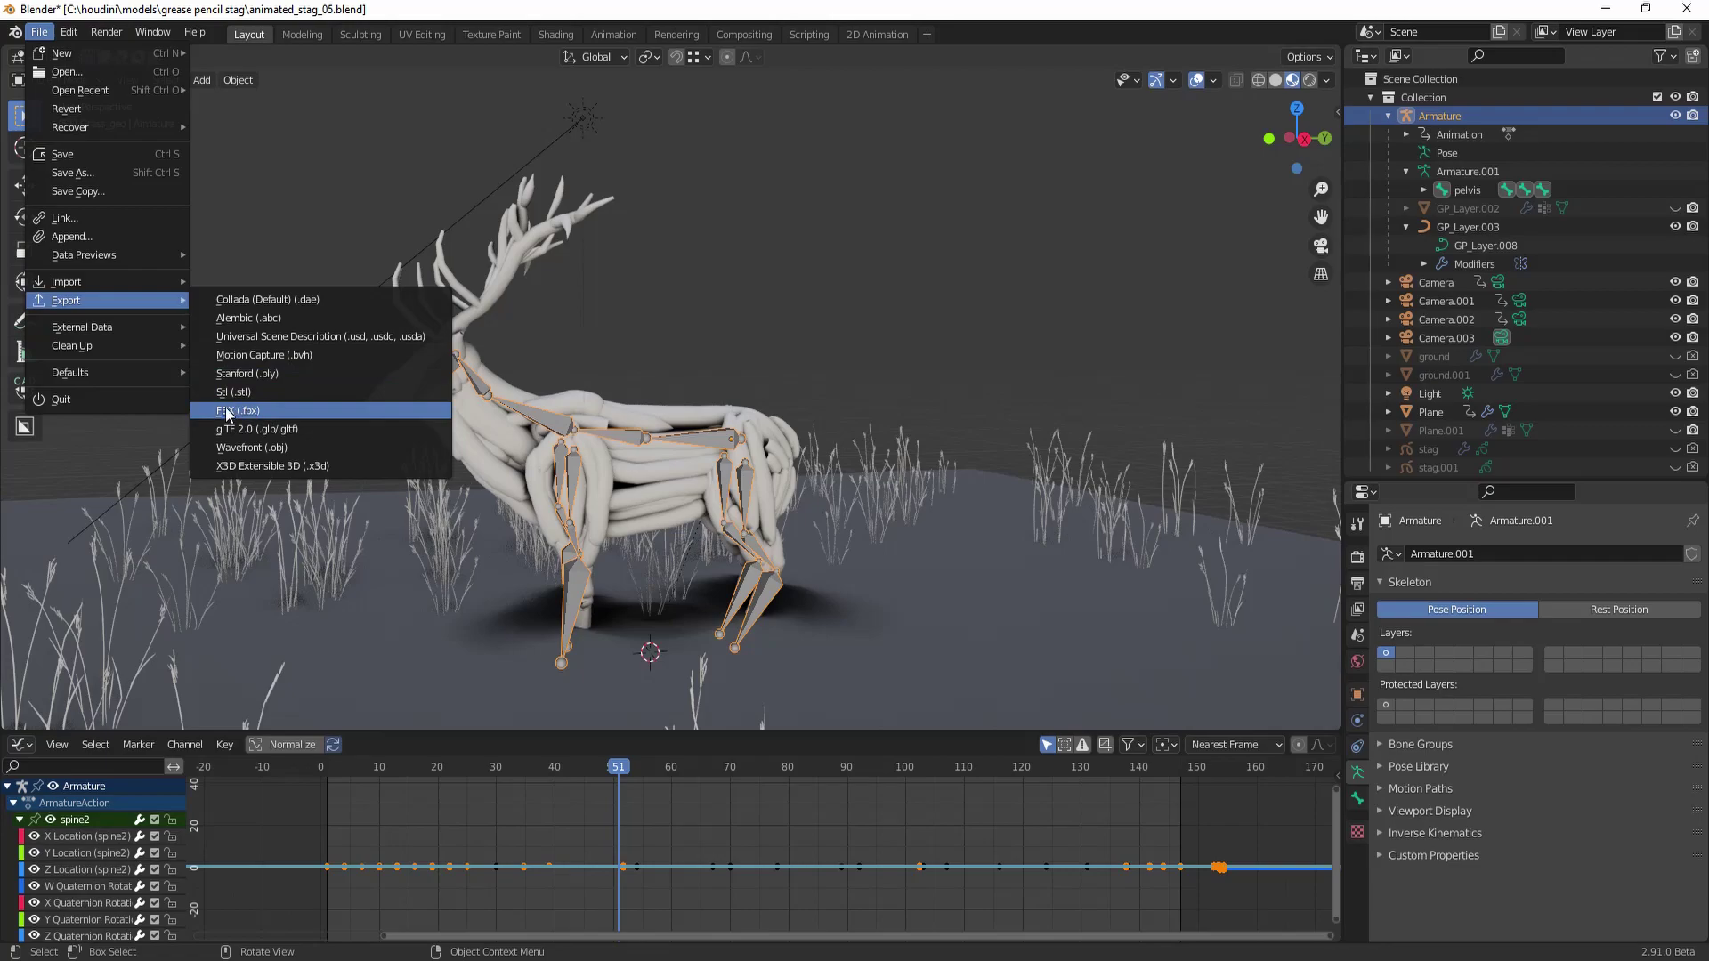
drag(471, 767, 543, 767)
drag(683, 765, 555, 765)
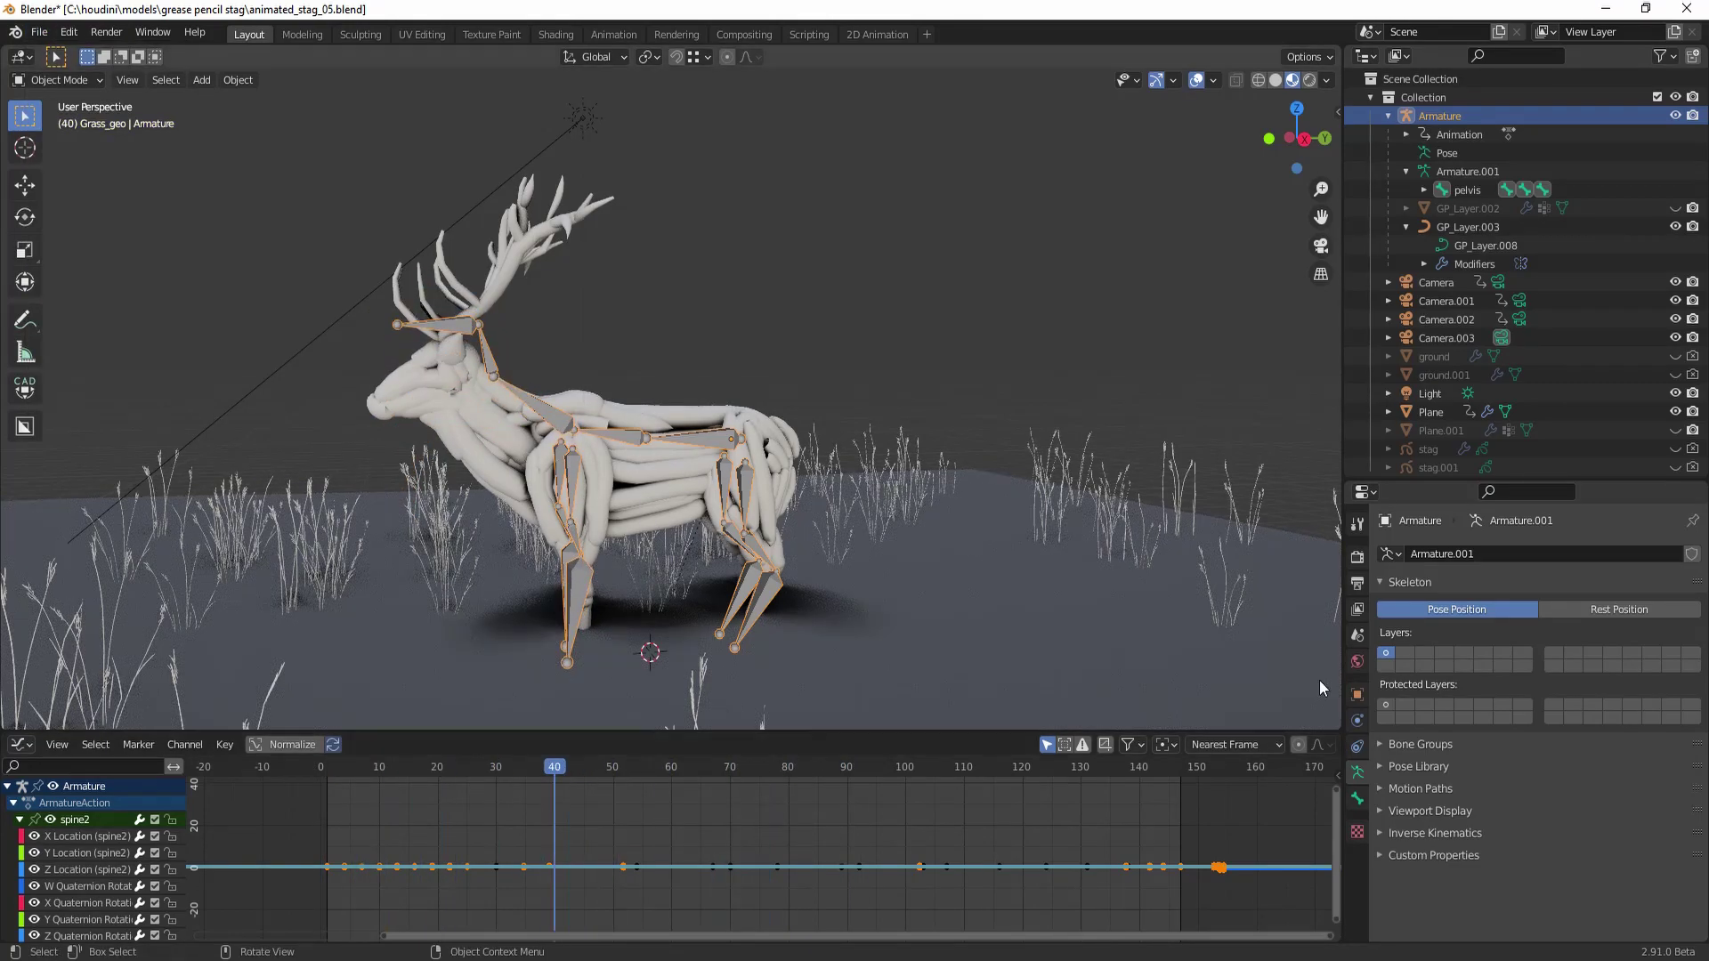
Set the stag armature to Rest Position and check the pose at another frame.
click(1597, 611)
mouse_move(643, 481)
middle_down()
mouse_move(627, 534)
mouse_move(631, 485)
middle_up()
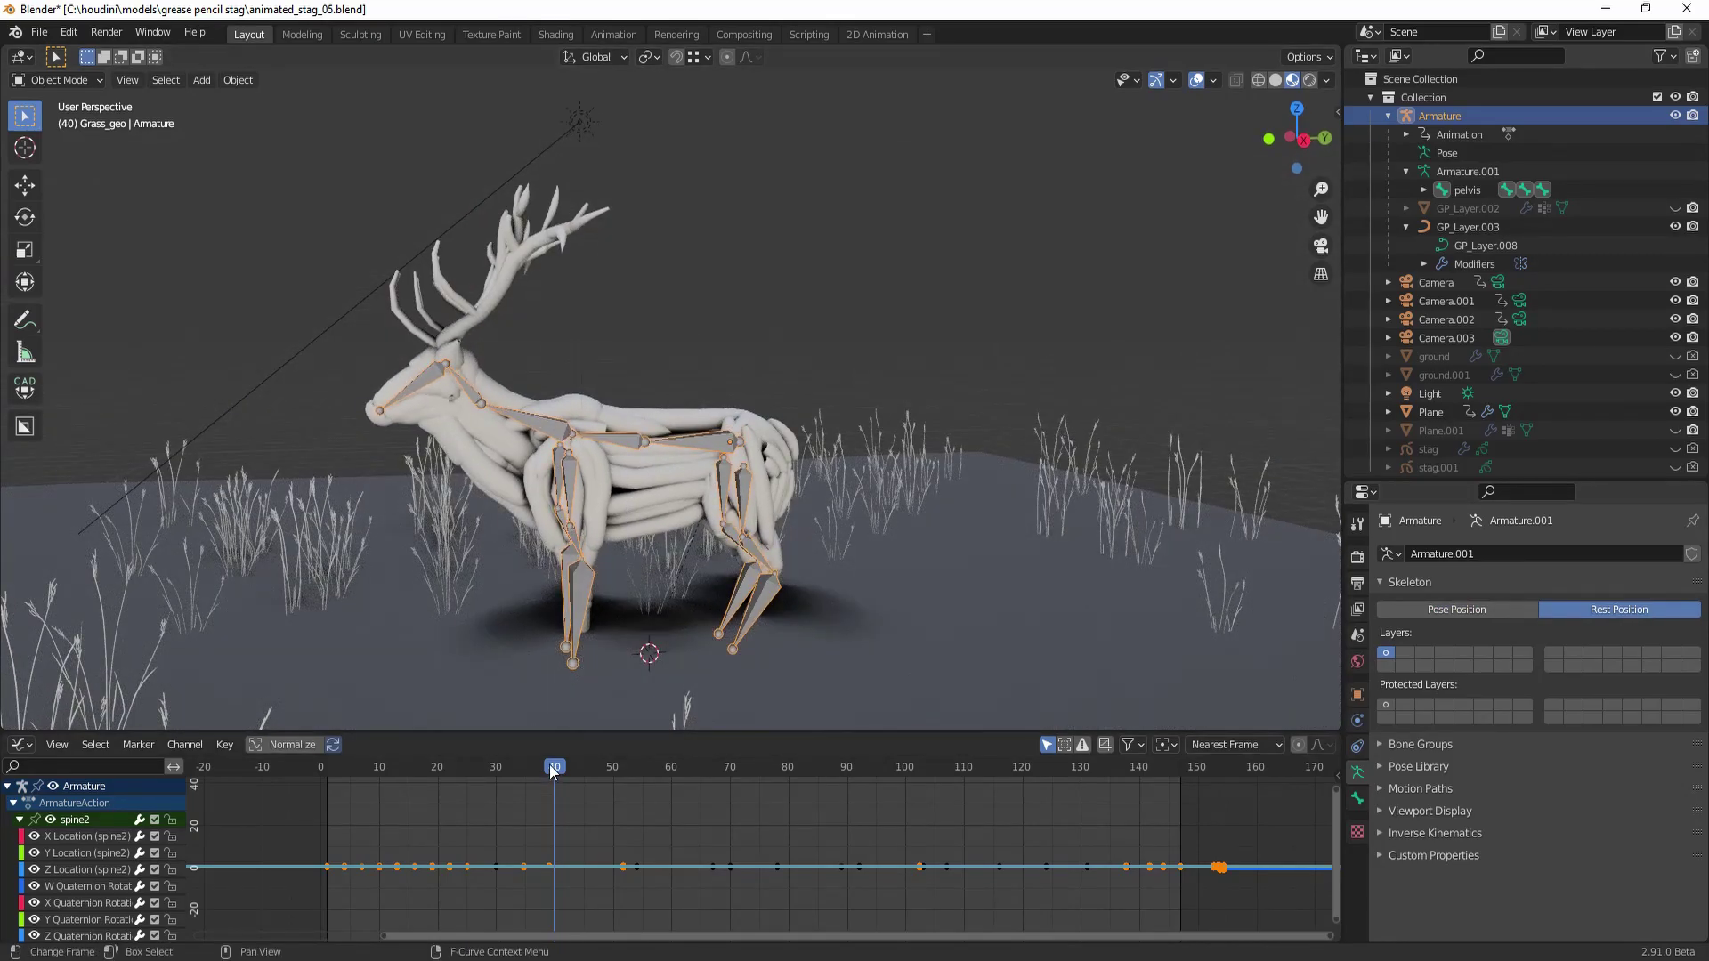
click(635, 766)
drag(649, 734, 636, 716)
middle_drag(660, 583, 762, 583)
scroll(681, 562, up, 1)
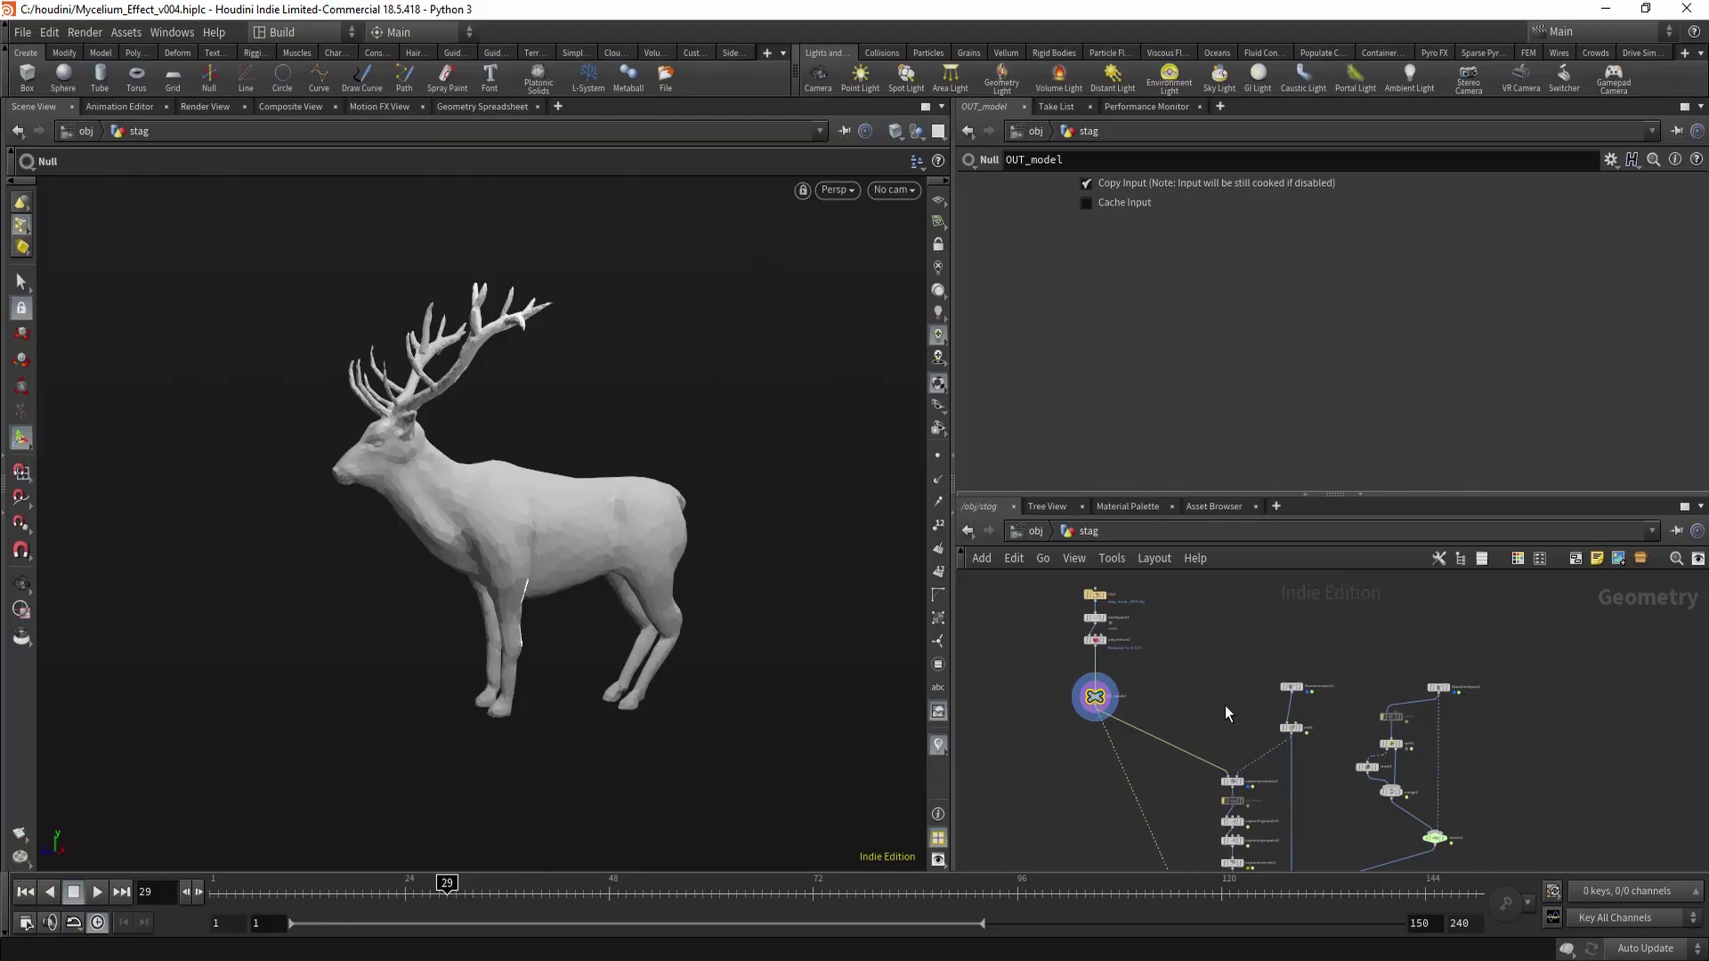
Switch to Houdini and show the parameters of the fbxanimimport1 node that loads the T-pose bones.
middle_drag(1224, 705, 1109, 705)
scroll(1109, 705, up, 3)
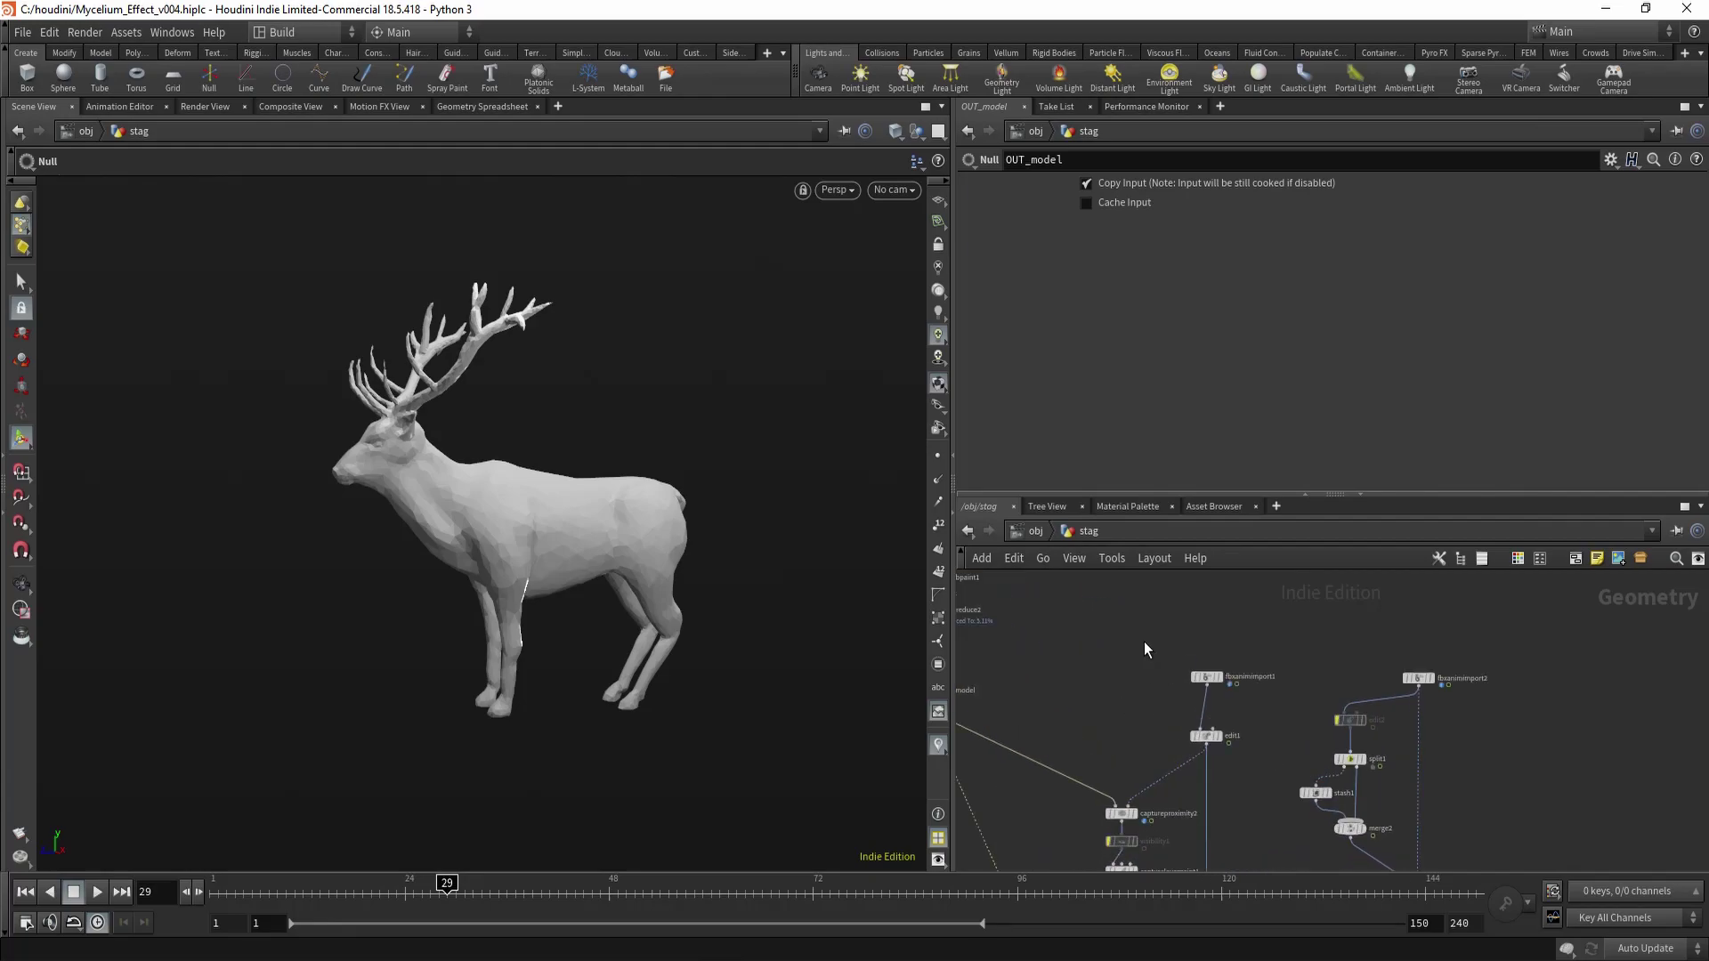
click(1205, 679)
middle_drag(1301, 692, 1285, 707)
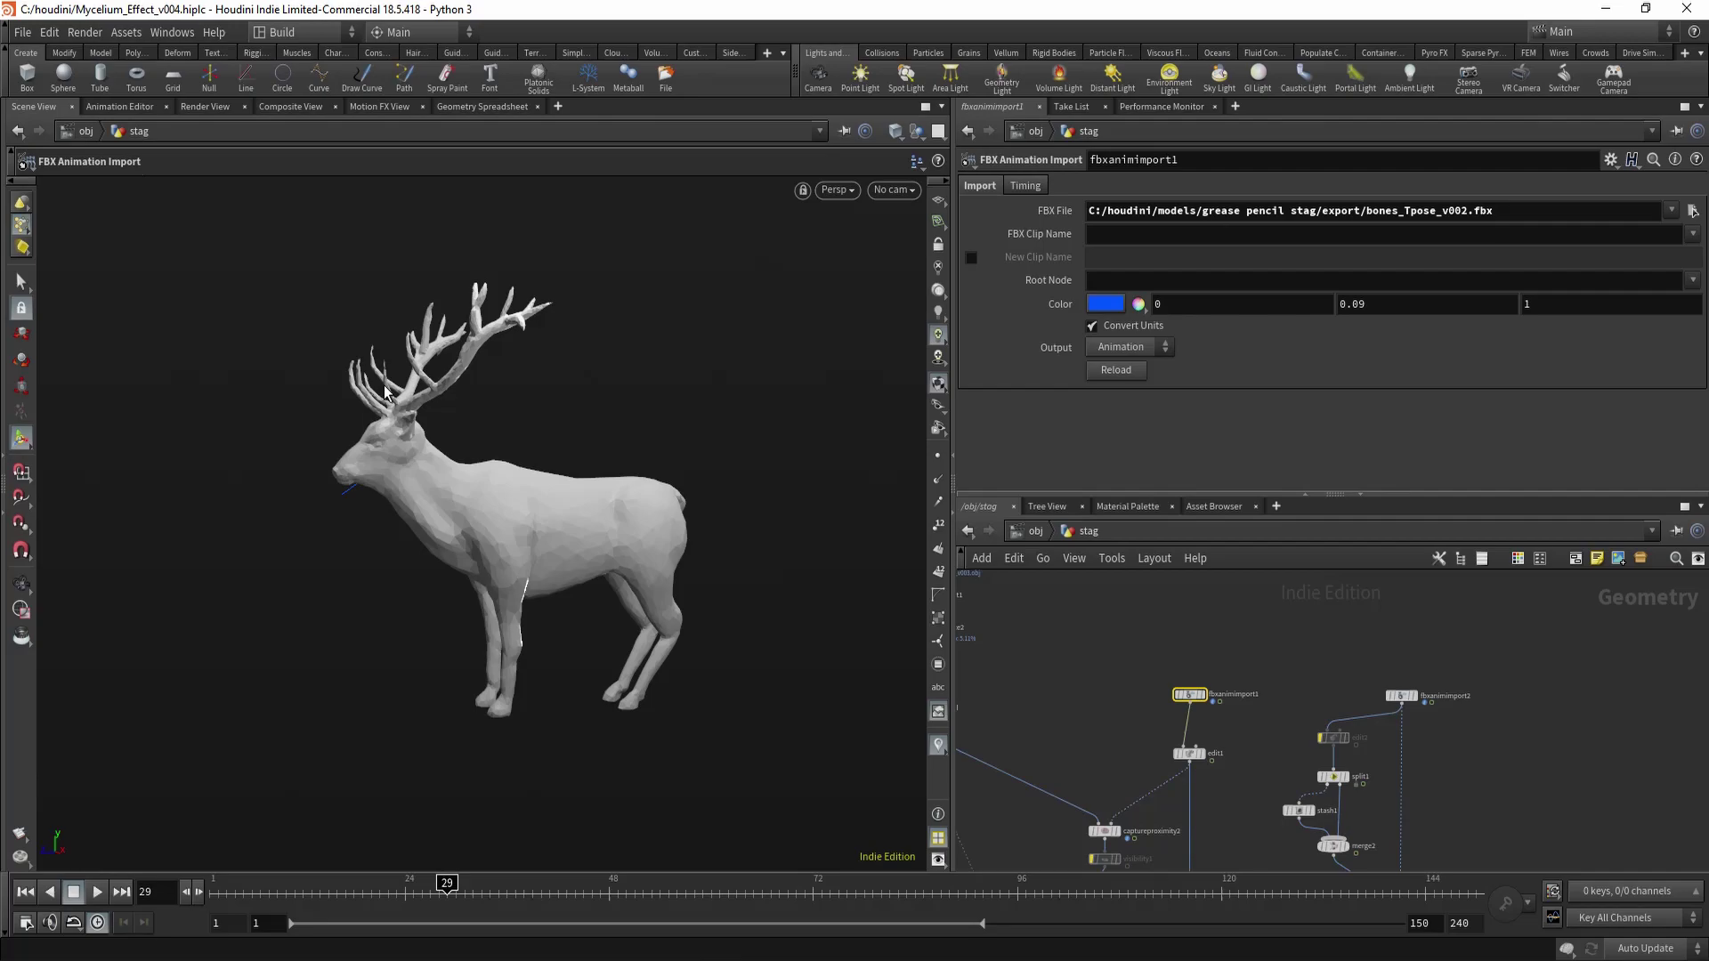
Display the fbxanimimport2 node with the animated bones and scrub the timeline to frame 17.
scroll(1504, 726, up, 2)
click(1355, 682)
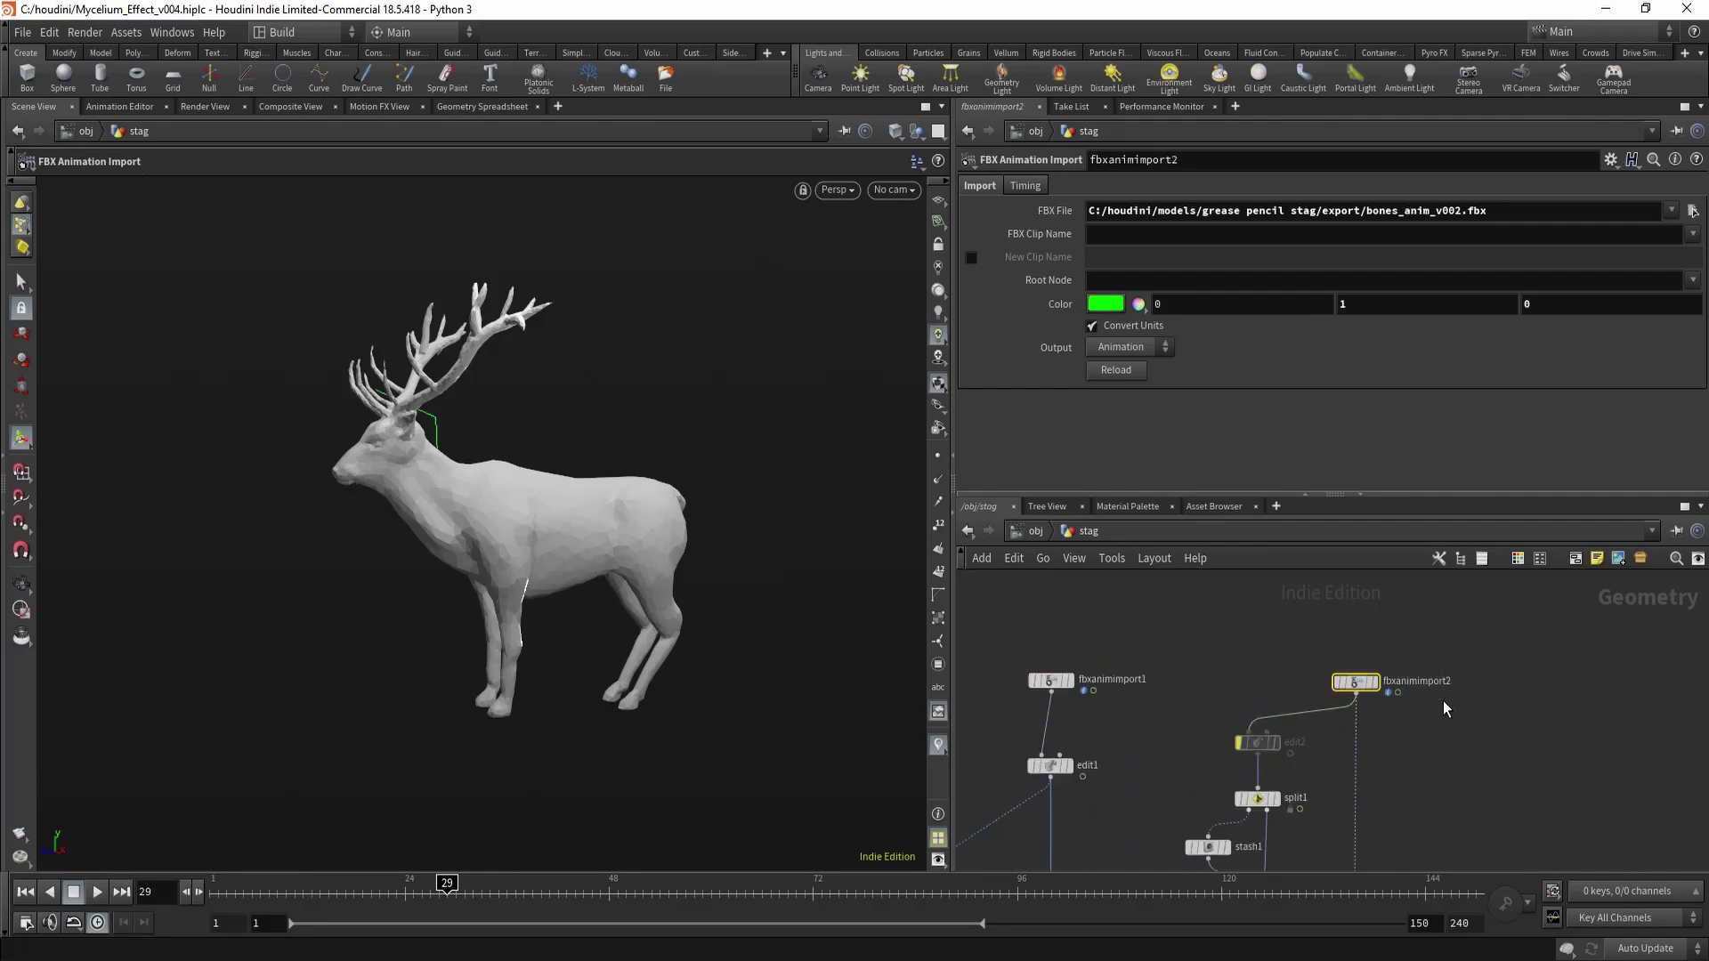
key(r)
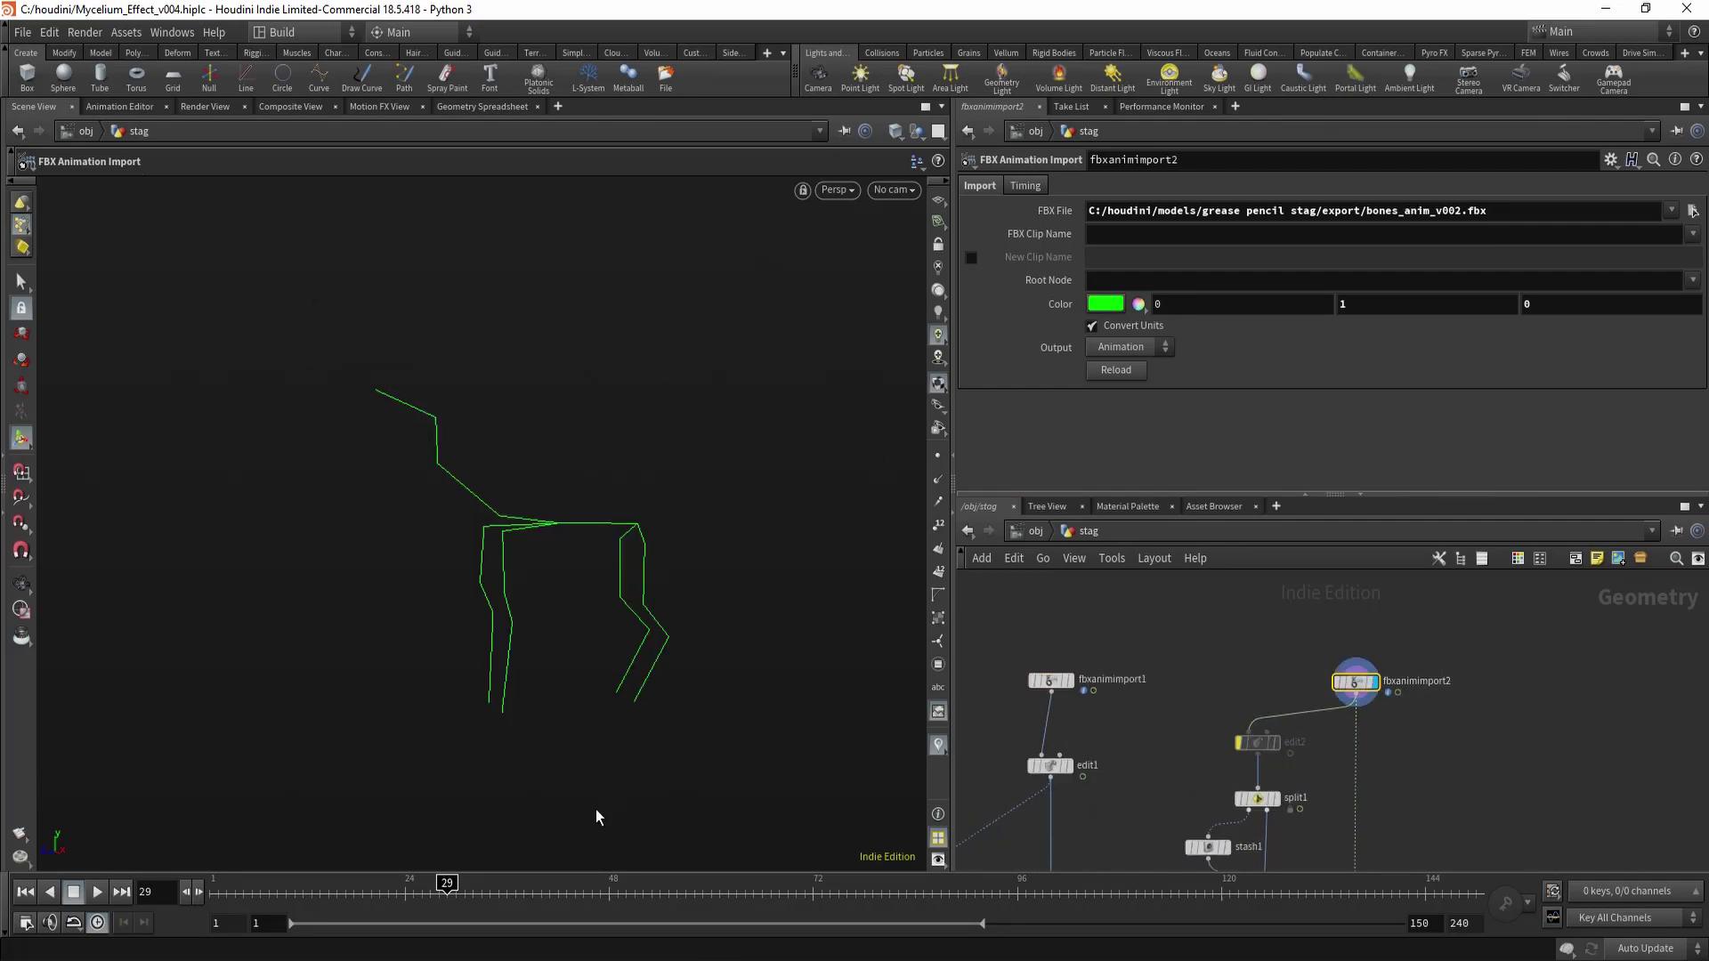
drag(397, 897, 345, 895)
Display the T-pose bones of fbxanimimport1 and scrub the timeline to frame 33.
drag(984, 632, 1189, 722)
key(r)
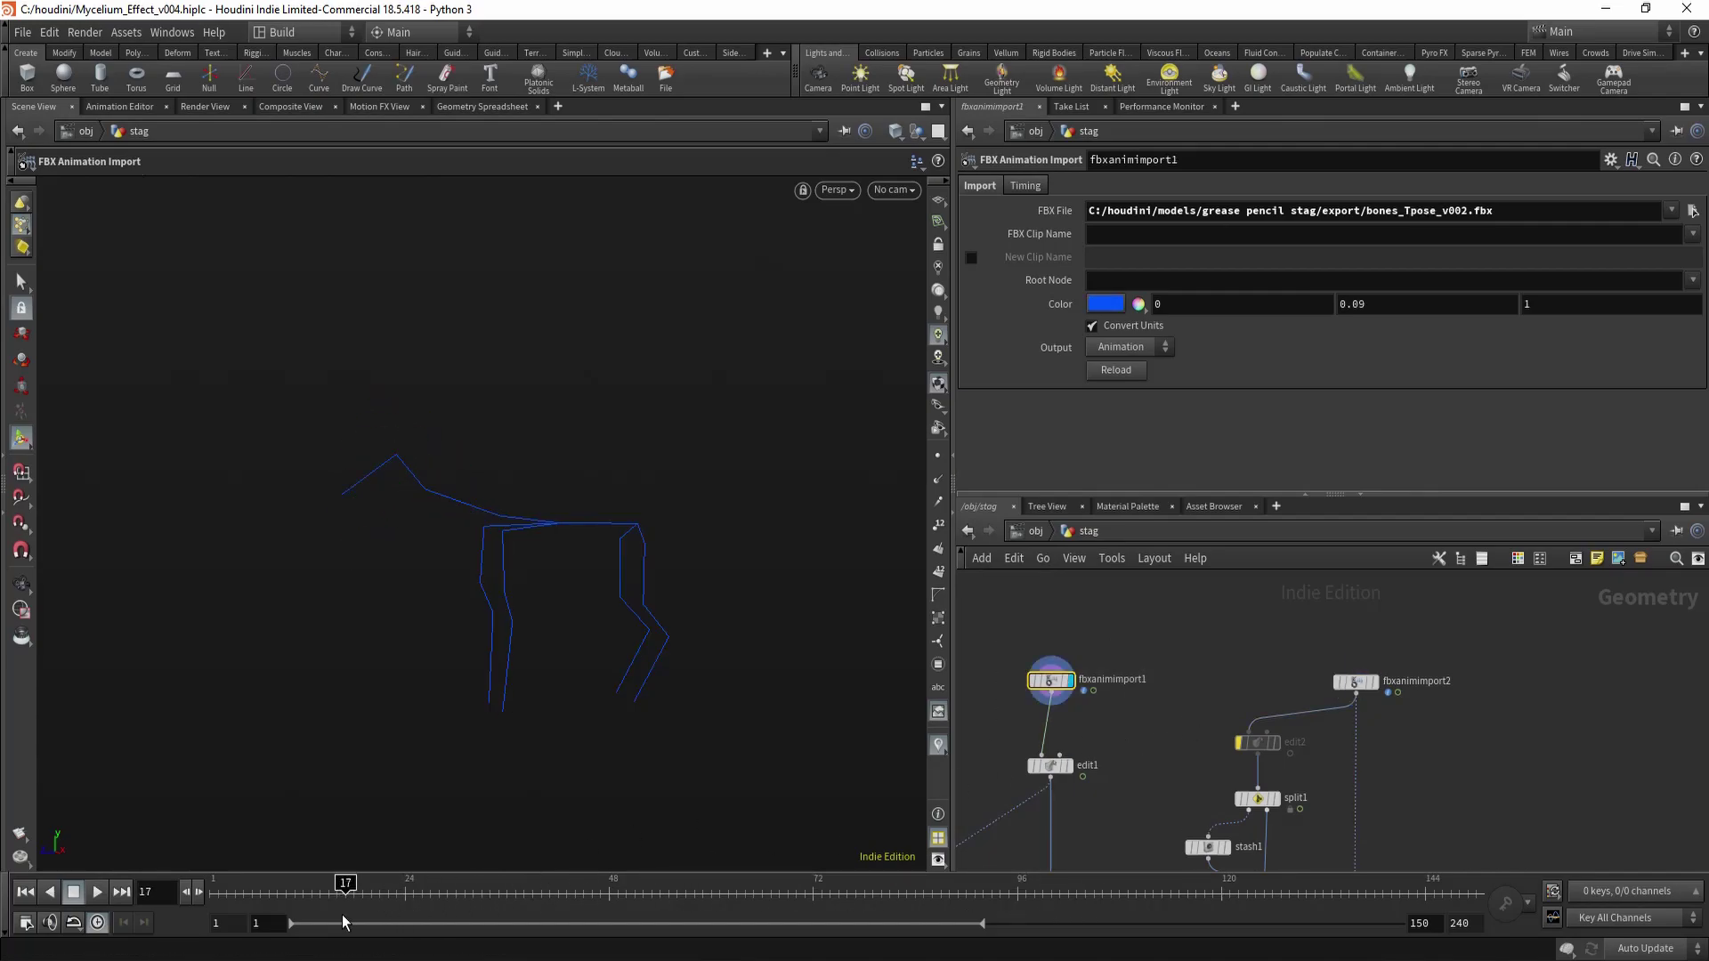
drag(353, 890, 309, 887)
drag(533, 873, 482, 873)
middle_drag(1255, 662, 1309, 642)
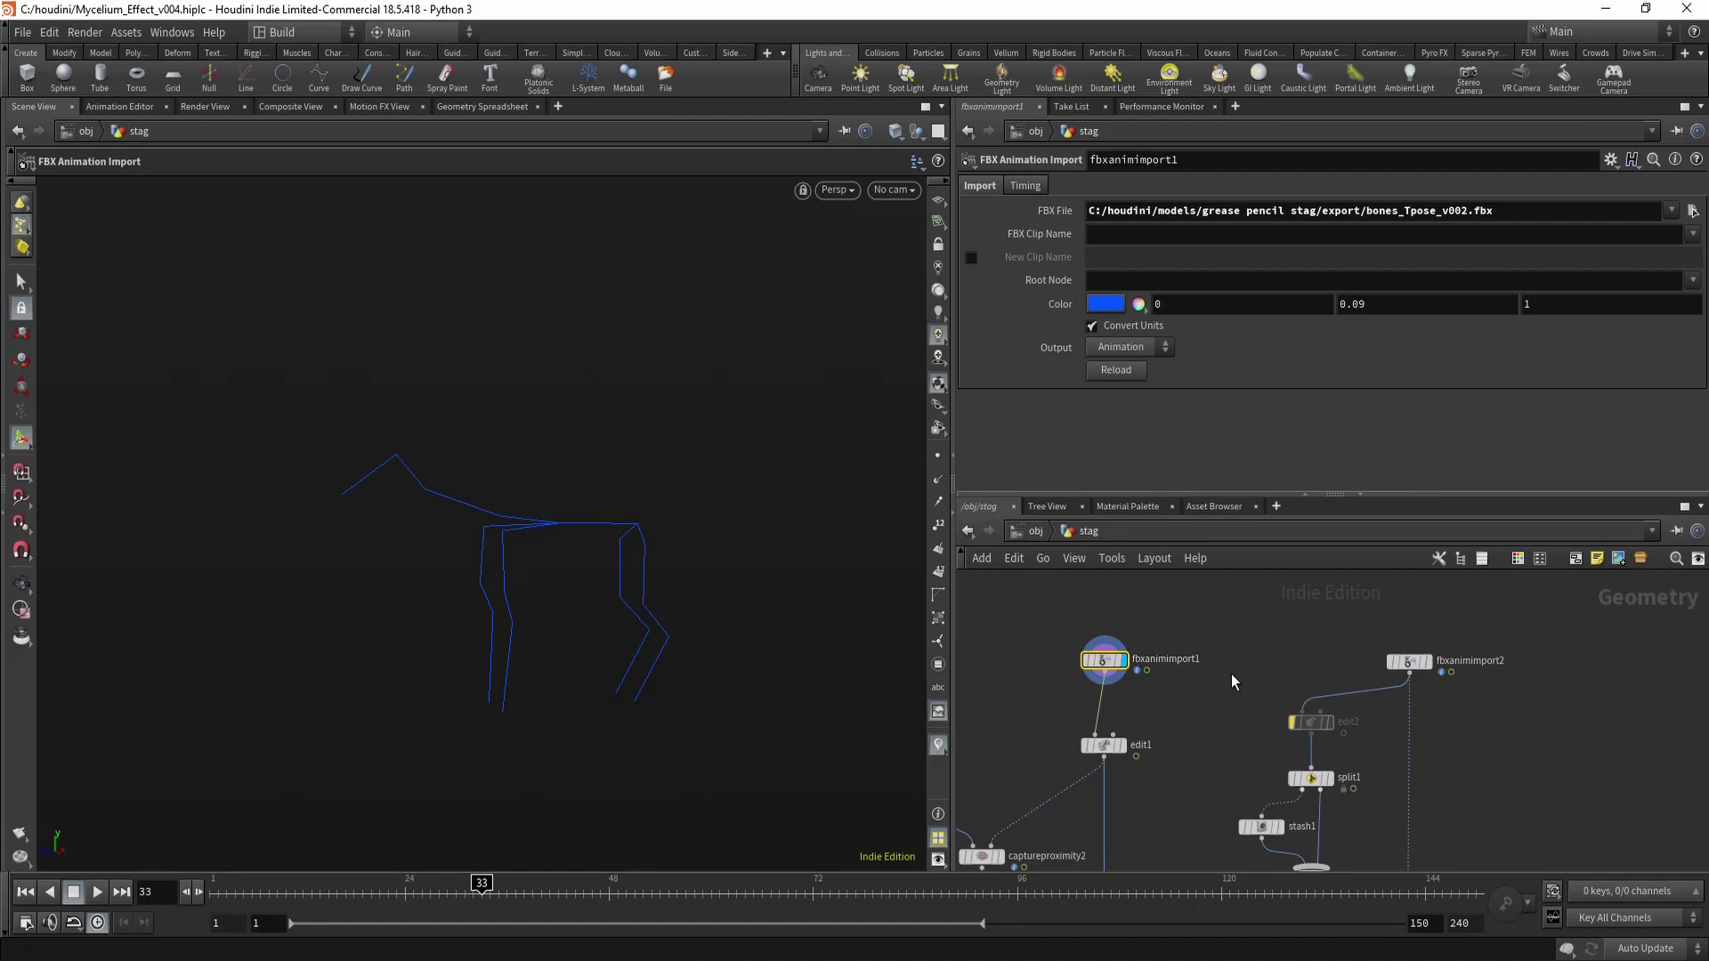
middle_drag(1229, 720, 1210, 679)
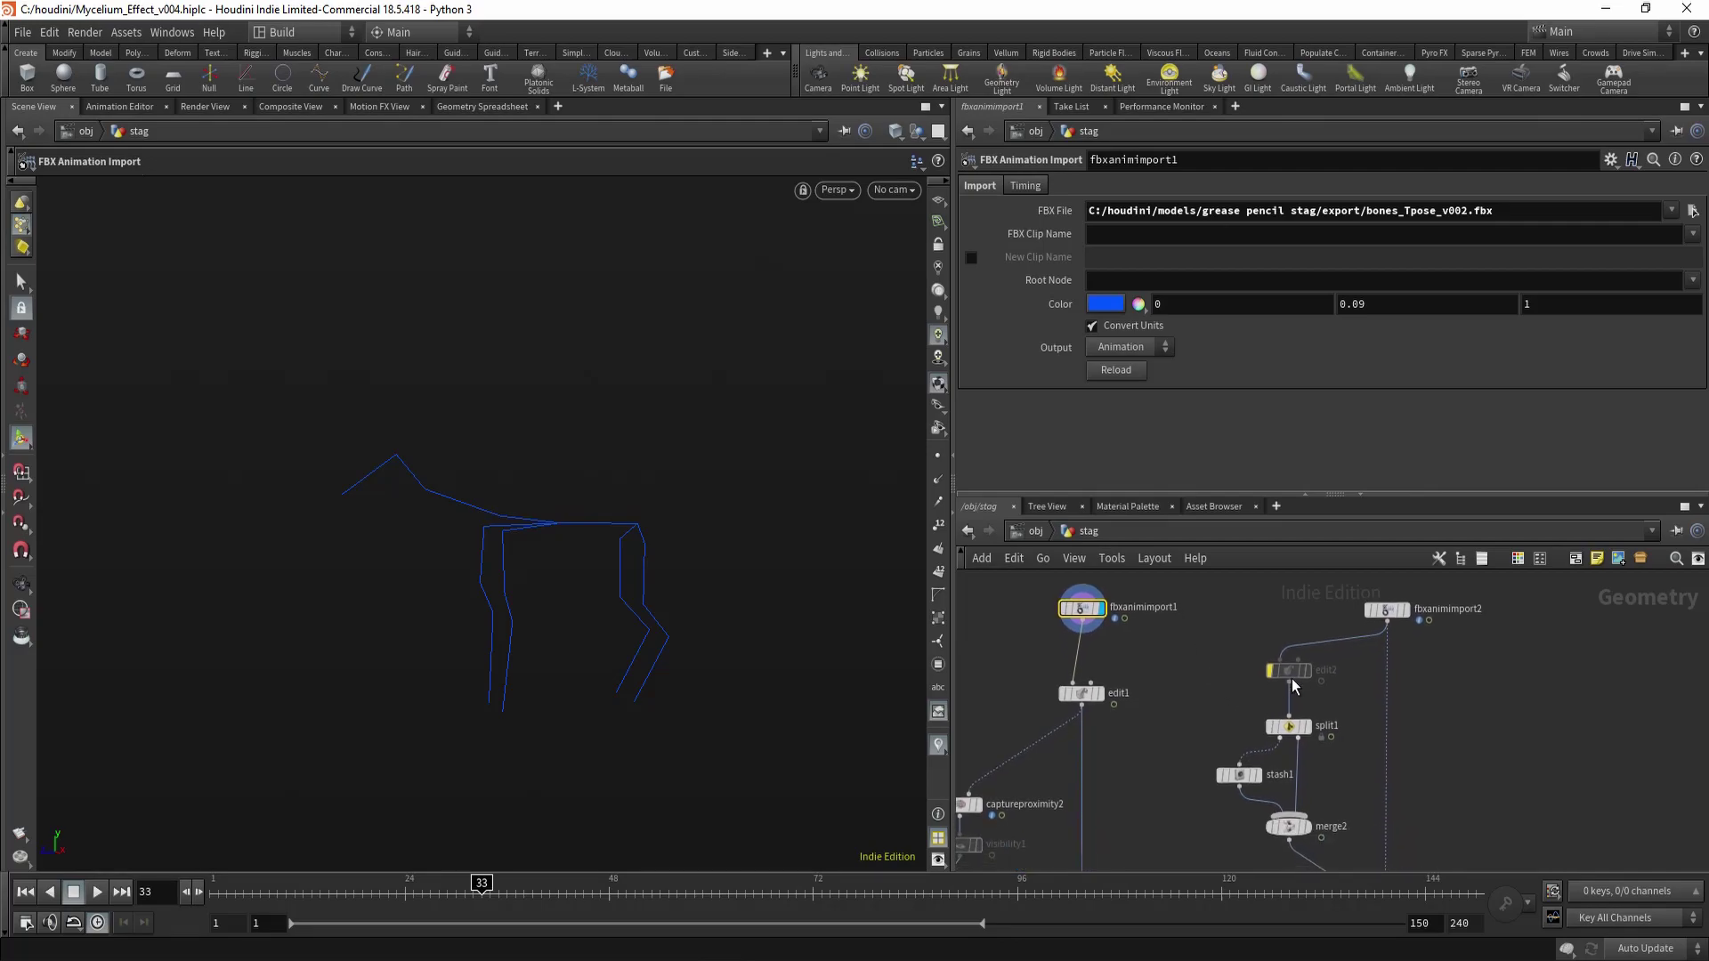
Display the animated bones of fbxanimimport2, orbit around them and scrub the animation to frame 10.
drag(1412, 631, 1413, 633)
key(r)
alt+drag(606, 598, 591, 602)
alt+right_drag(591, 603, 645, 596)
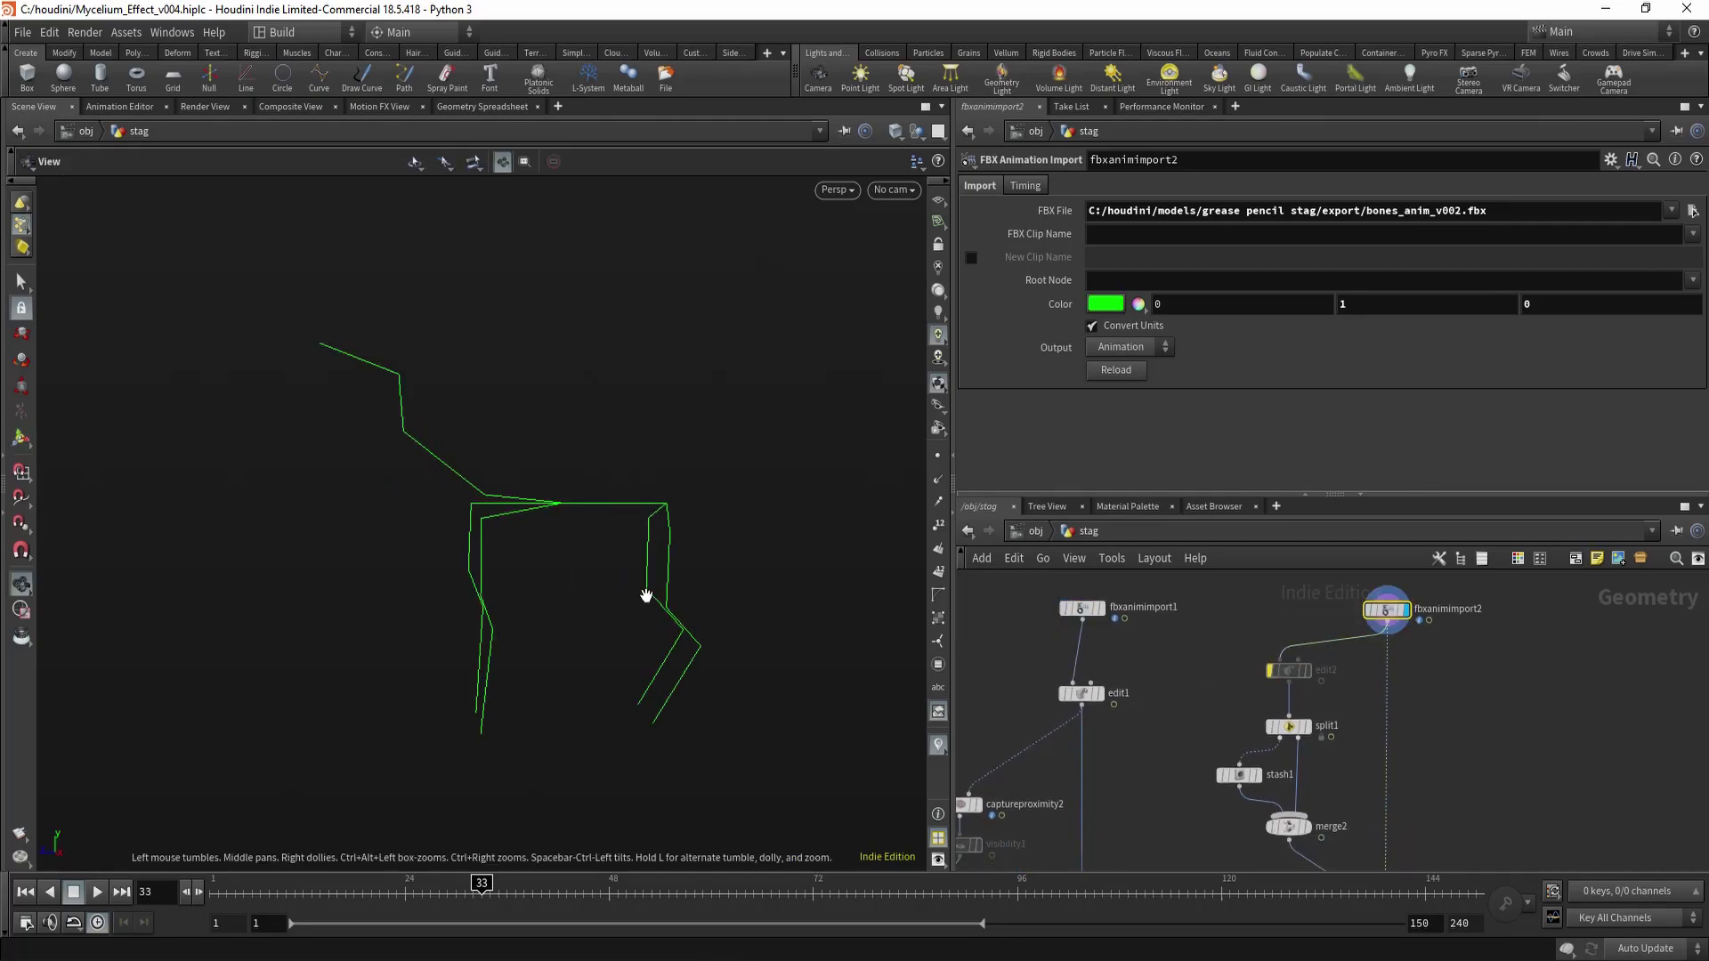
alt+drag(644, 595, 574, 594)
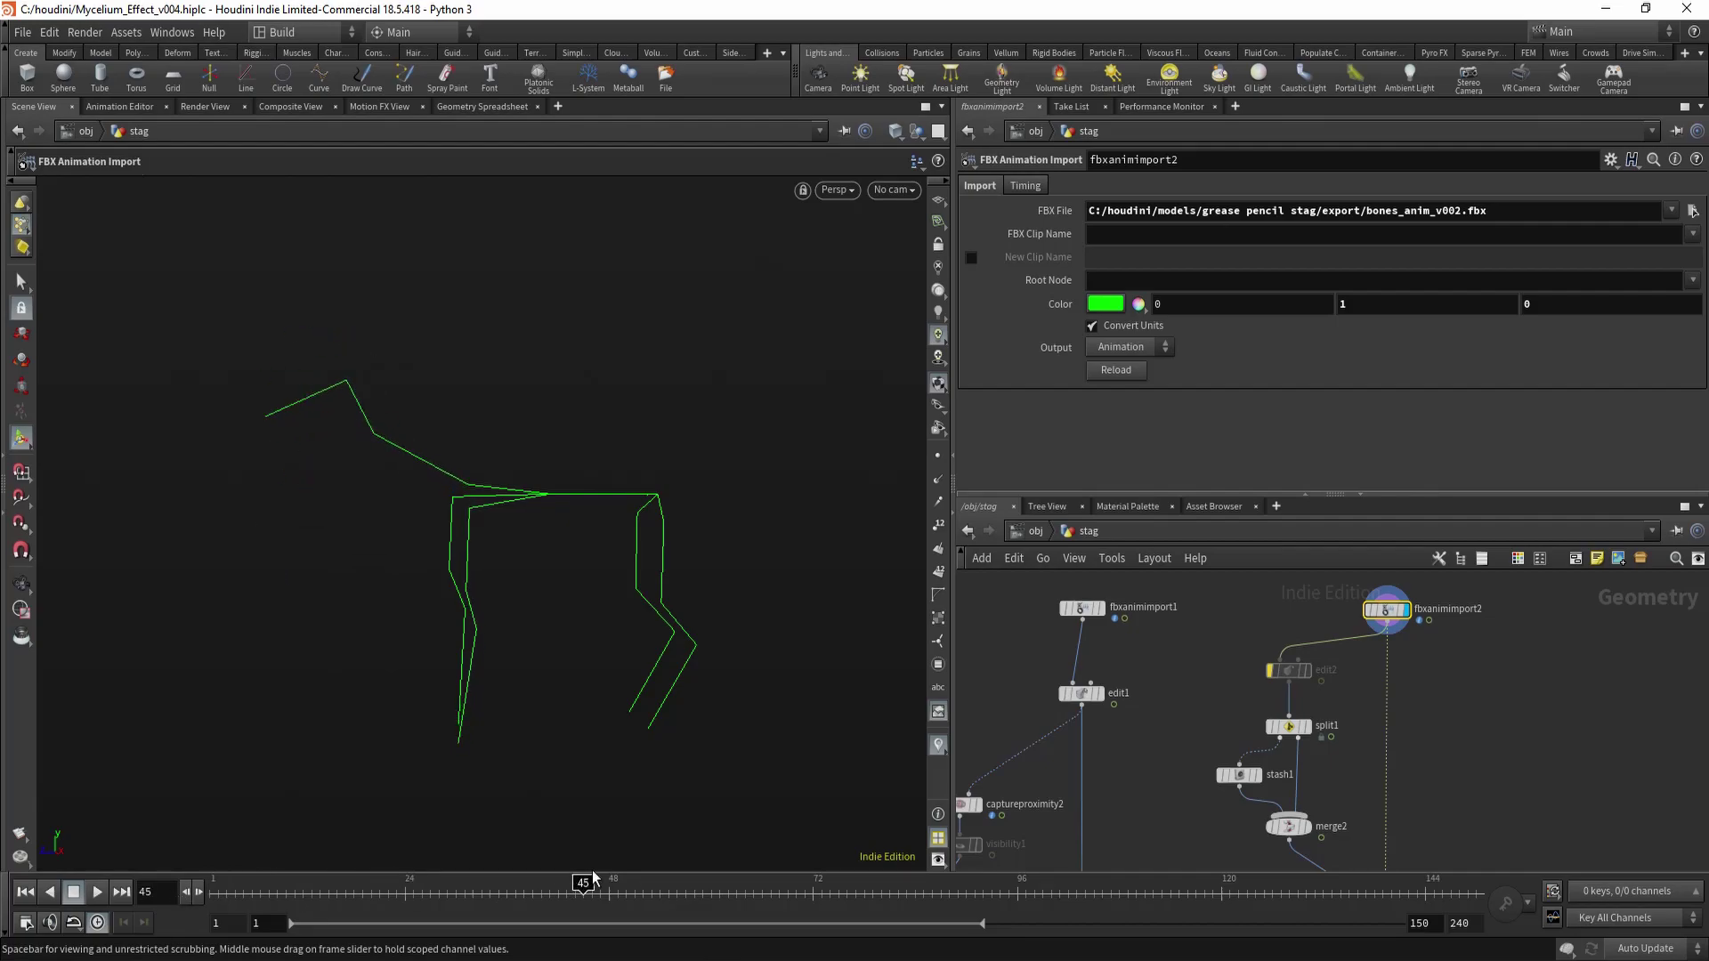
key(Return)
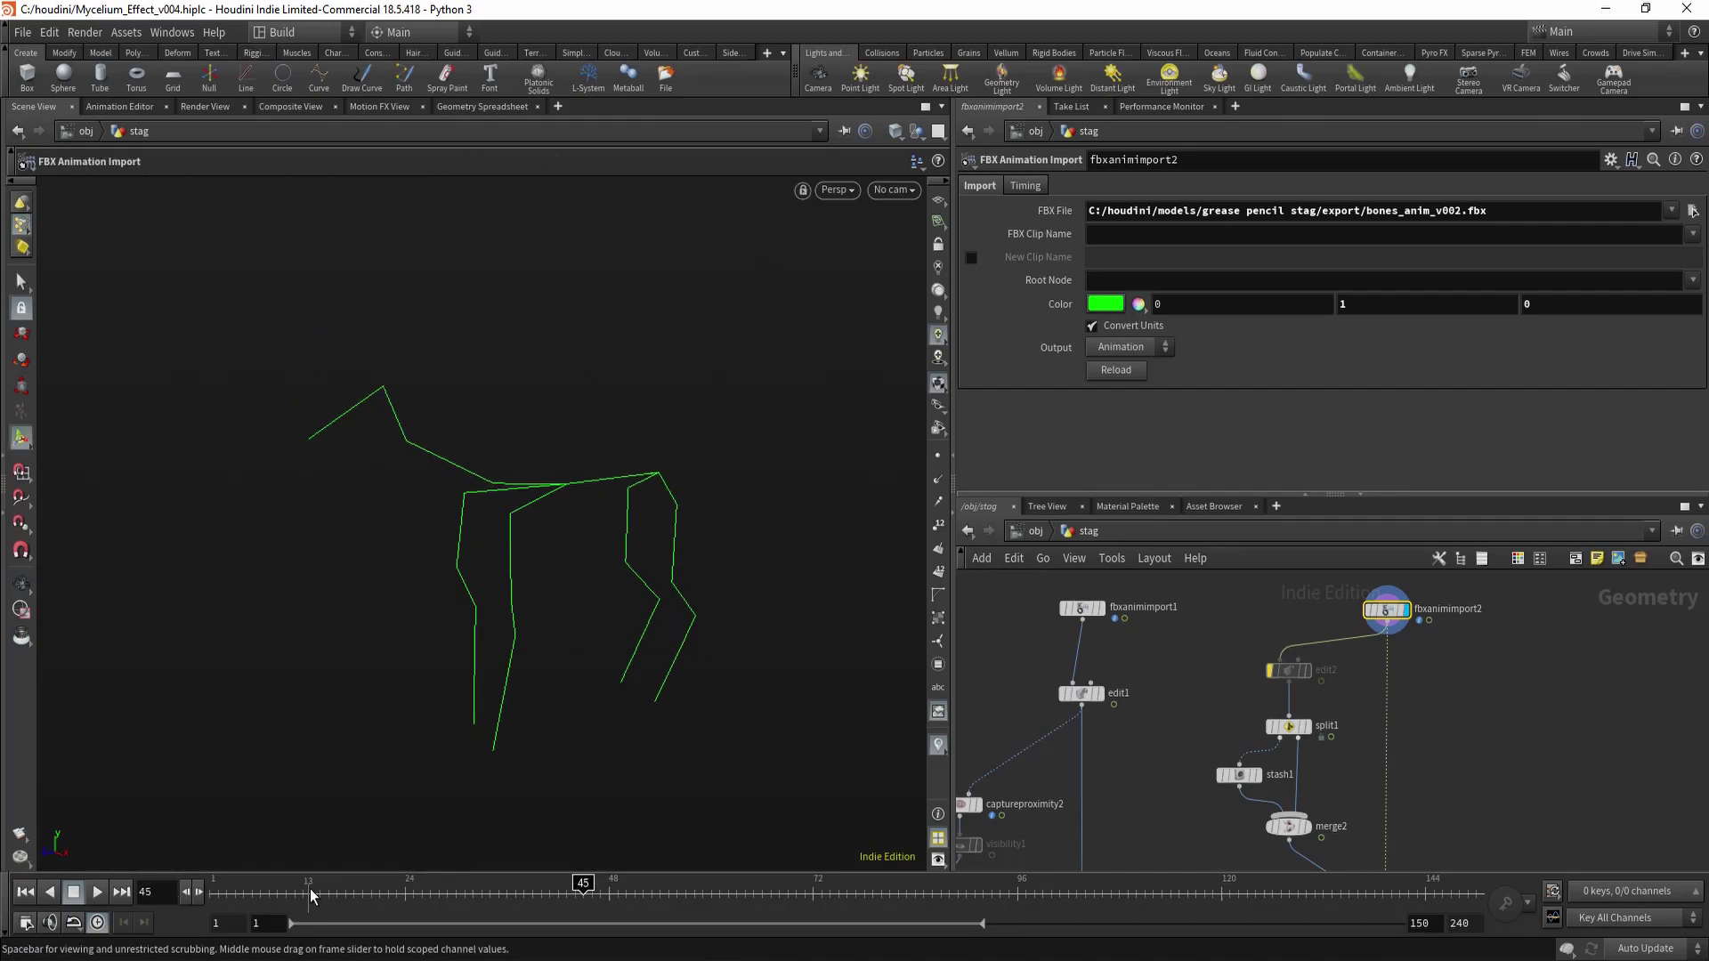
drag(311, 892, 496, 848)
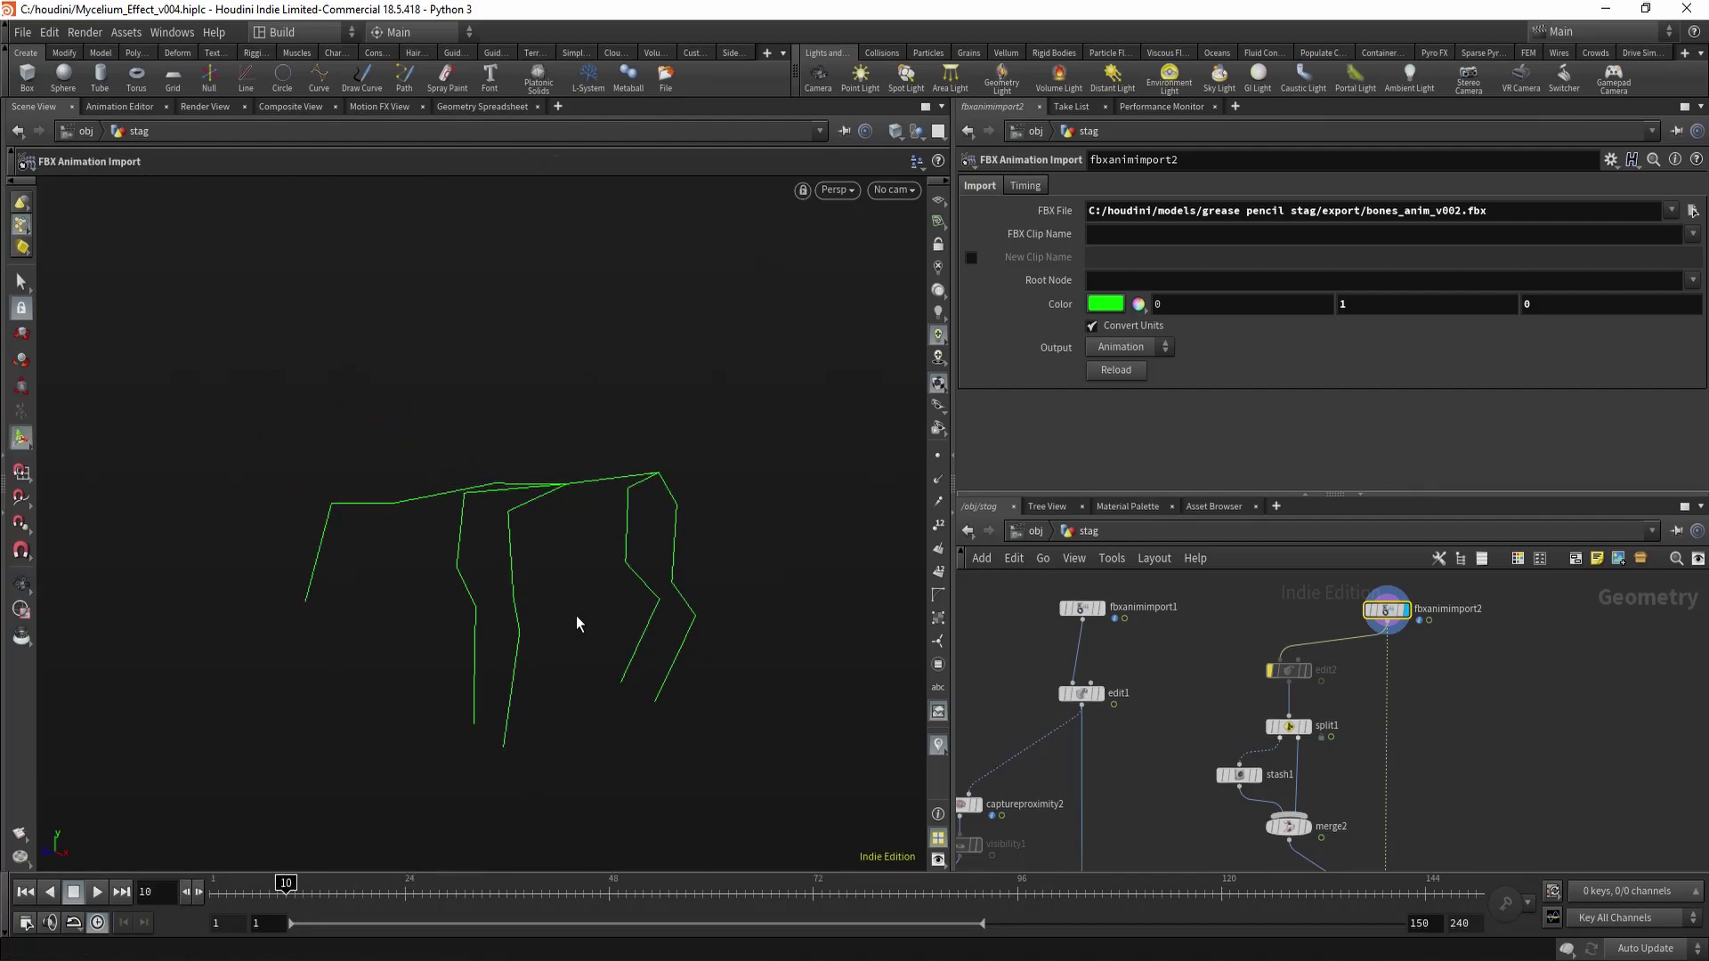
key(Escape)
mouse_move(577, 545)
mouse_down()
mouse_move(599, 557)
mouse_move(568, 606)
mouse_move(558, 558)
mouse_move(579, 561)
mouse_move(579, 524)
mouse_up()
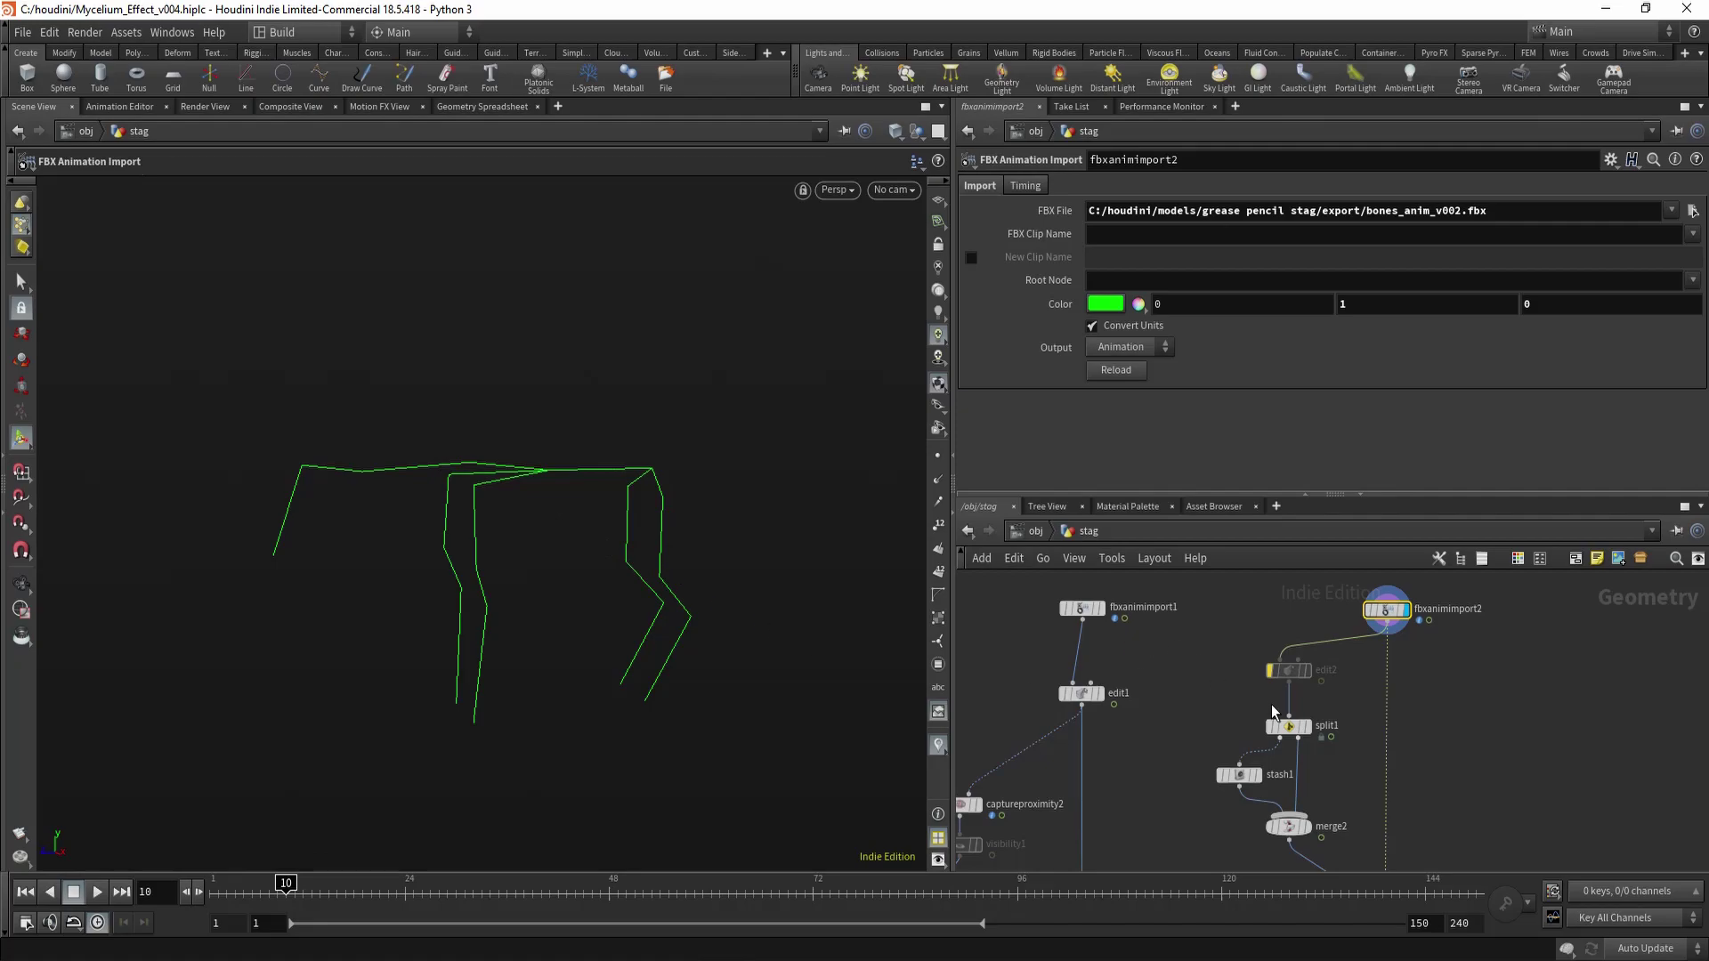
Display the split1 and stash1 nodes in turn to examine the separated front leg bones.
middle_drag(1260, 717, 1259, 699)
scroll(1240, 698, up, 2)
click(1328, 714)
click(1355, 715)
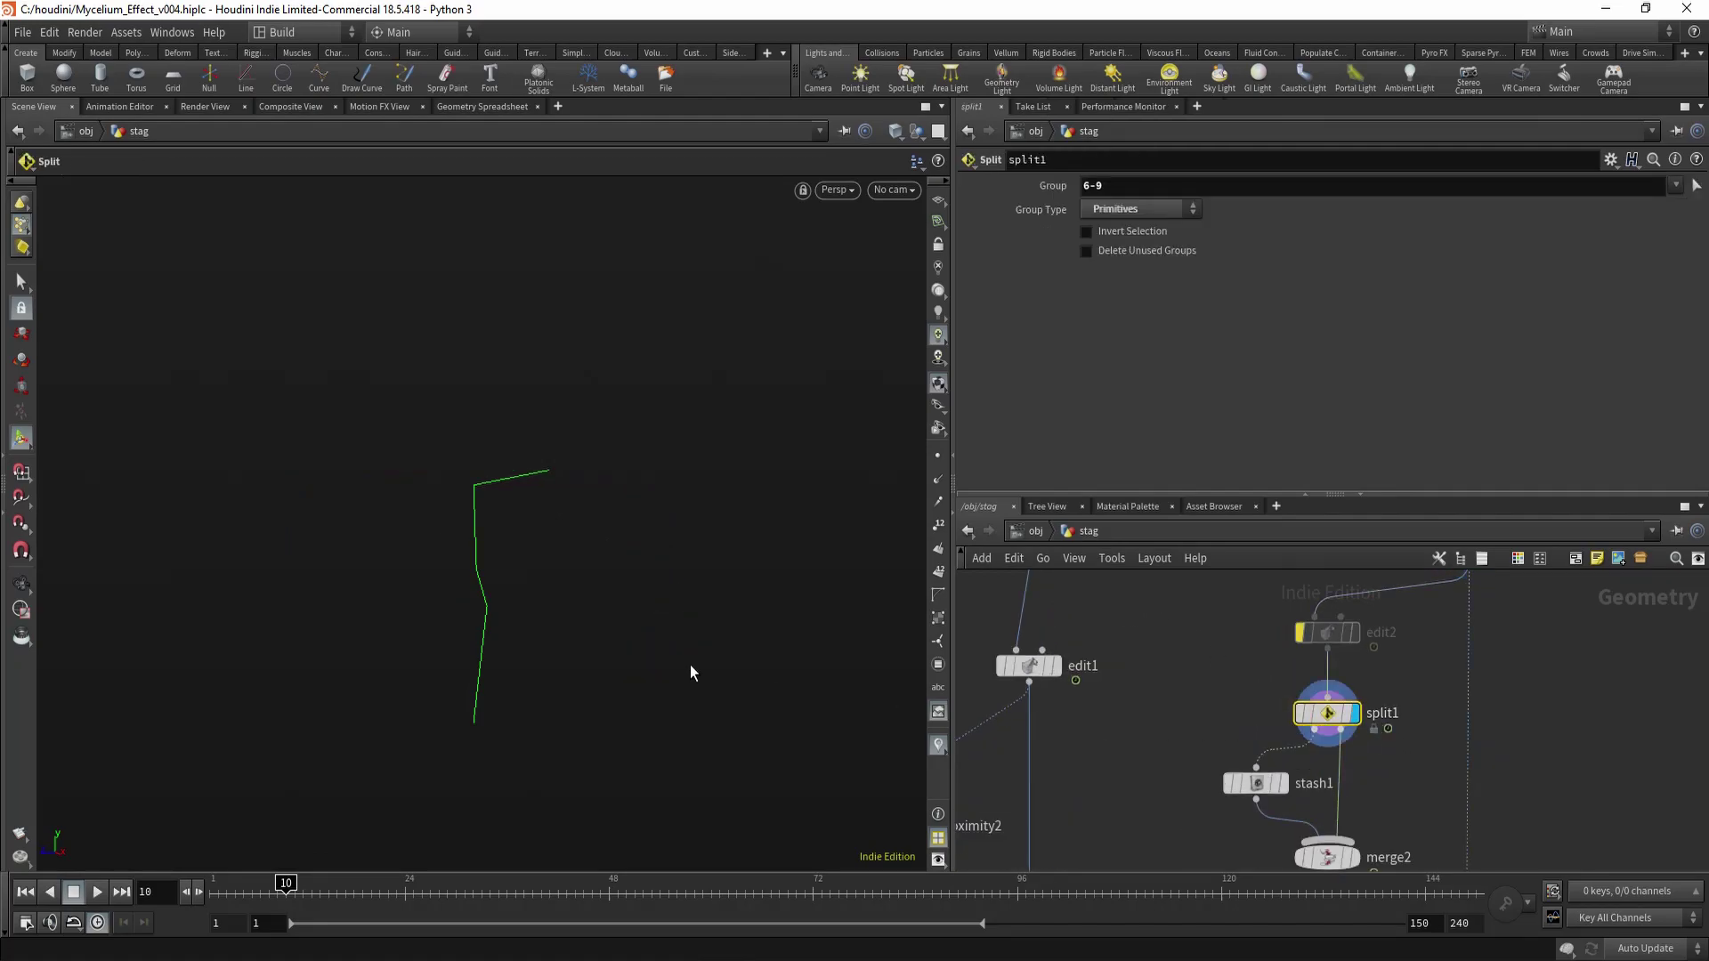
alt+right_drag(626, 557, 530, 606)
click(1281, 783)
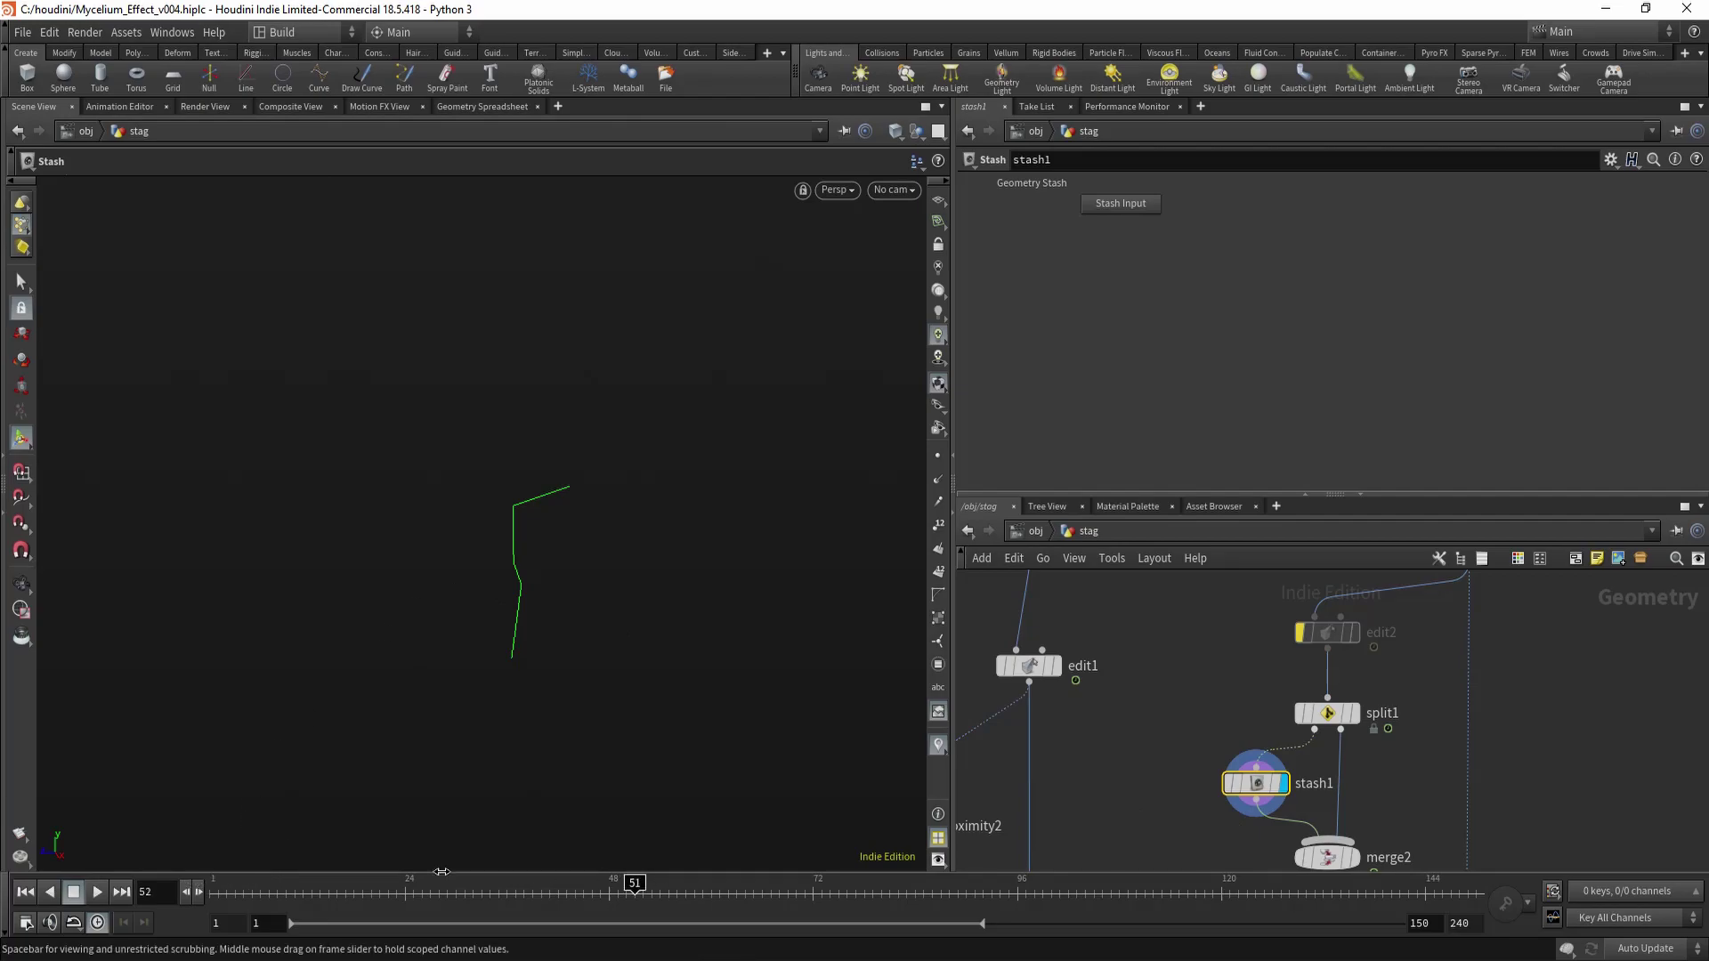
Display merge2 and scrub the combined bone animation to frame 9 to check the stashed front leg.
middle_drag(1301, 882, 1258, 783)
click(1259, 771)
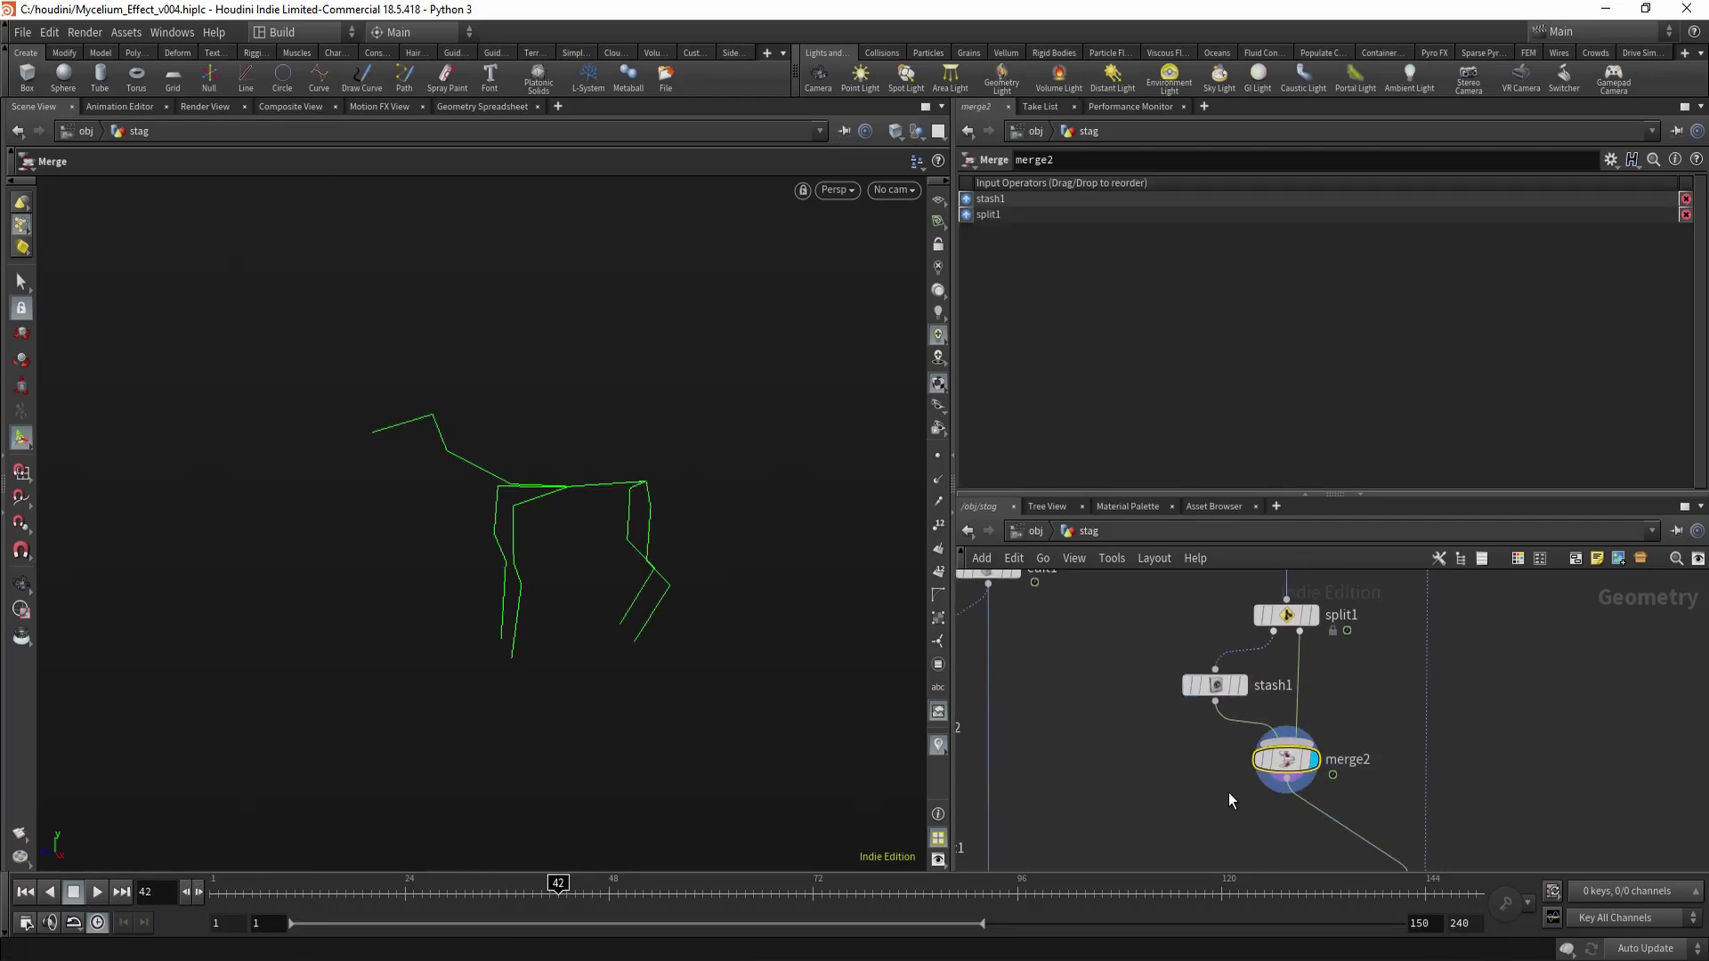
alt+drag(531, 590, 526, 587)
scroll(526, 588, up, 2)
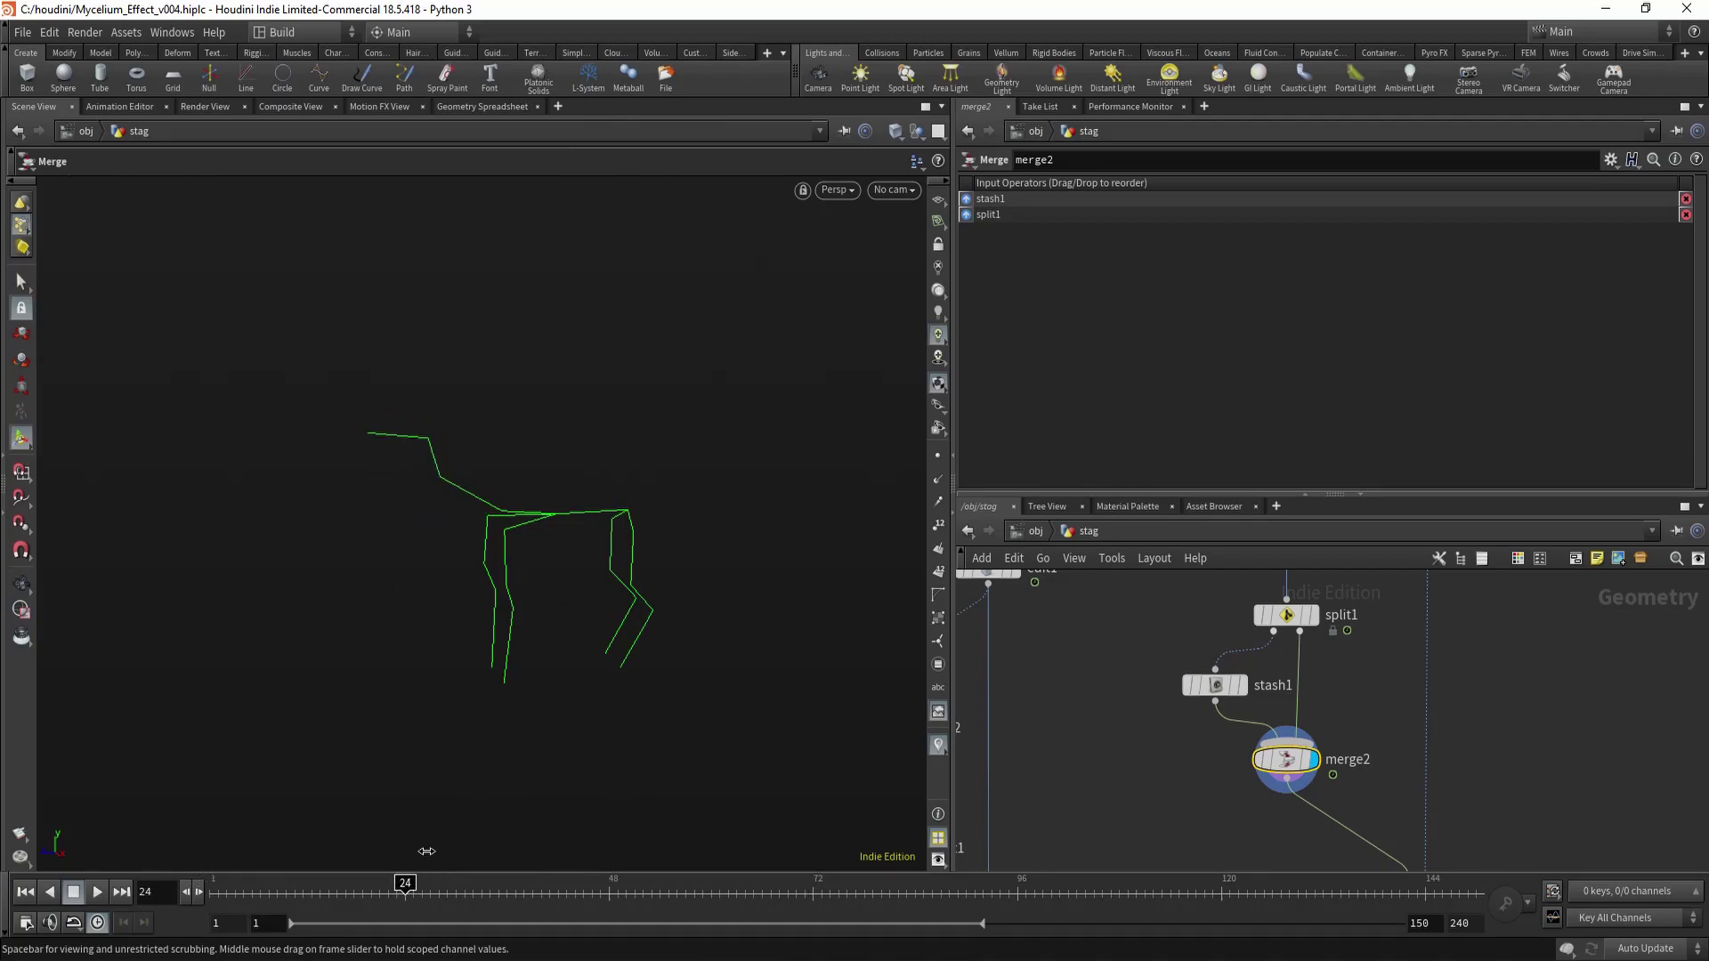
key(Escape)
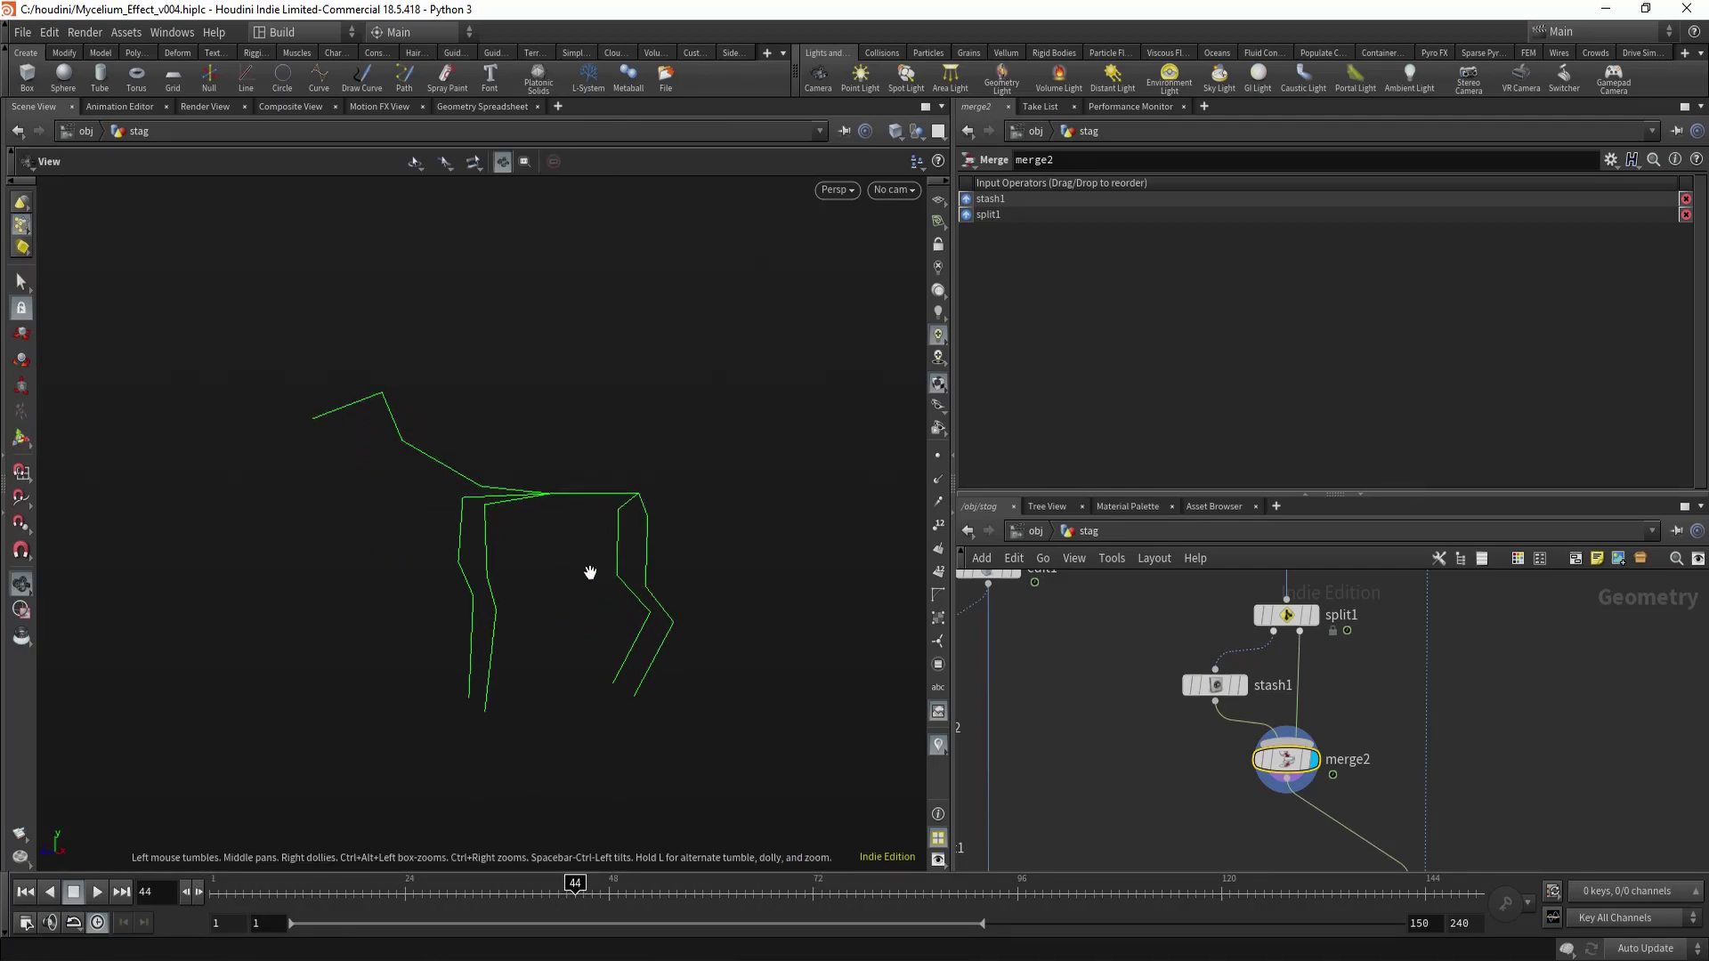
alt+drag(590, 573, 510, 702)
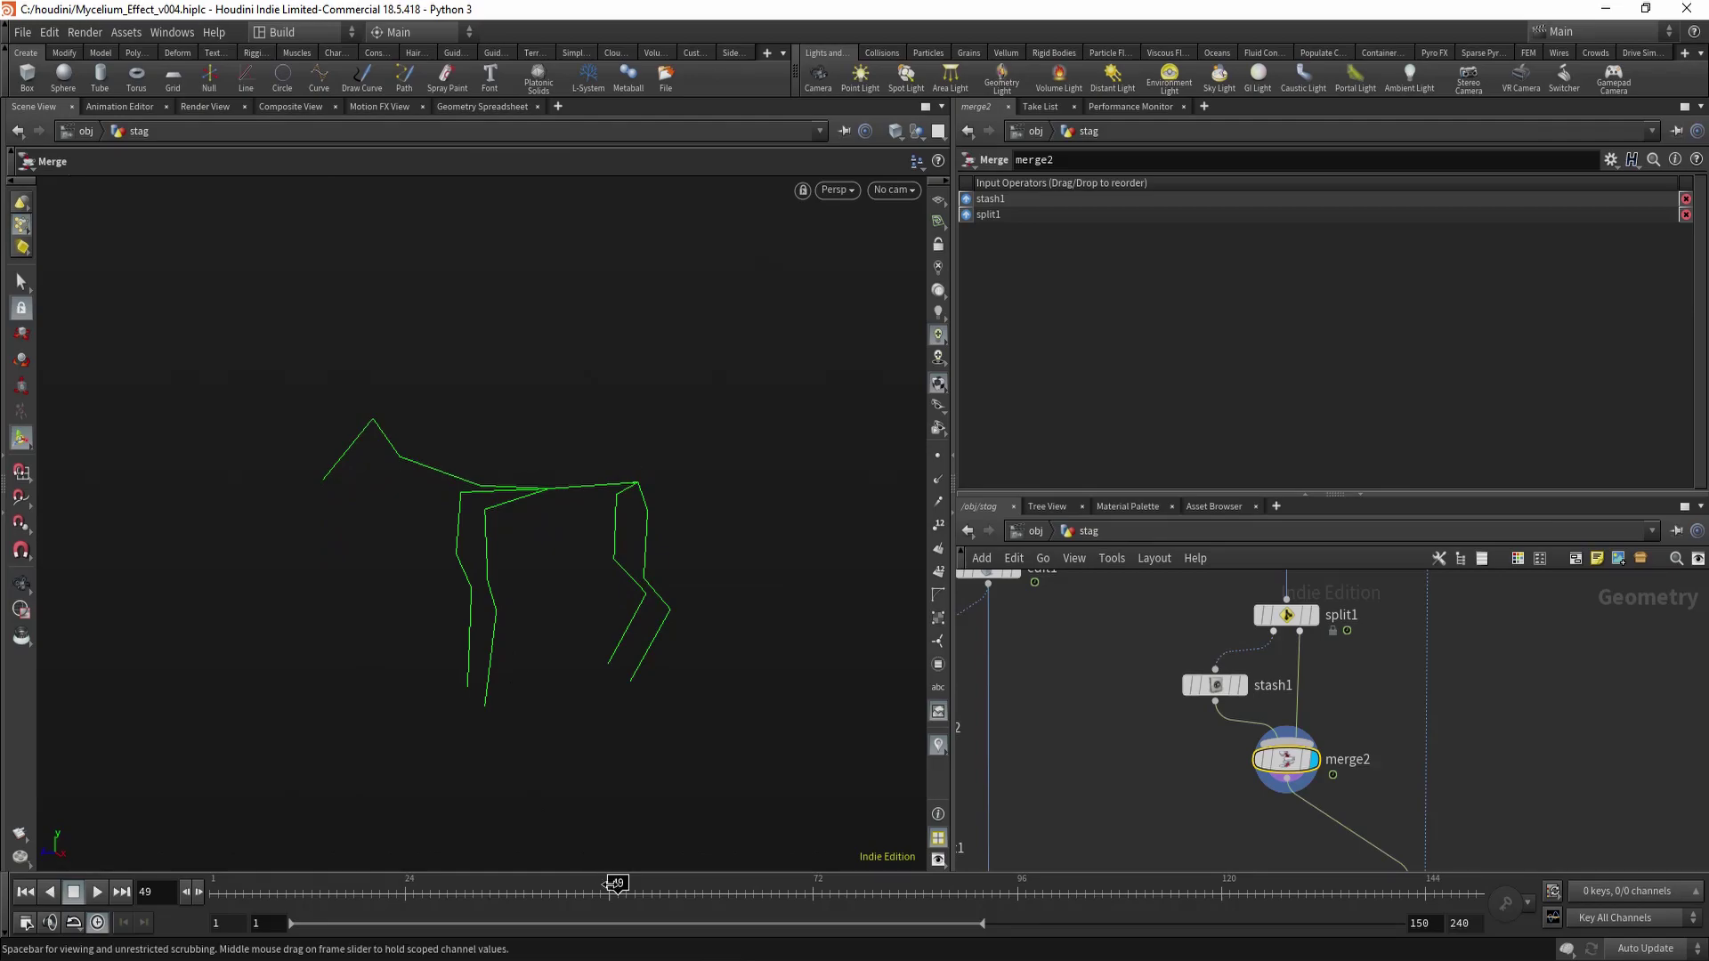
click(279, 853)
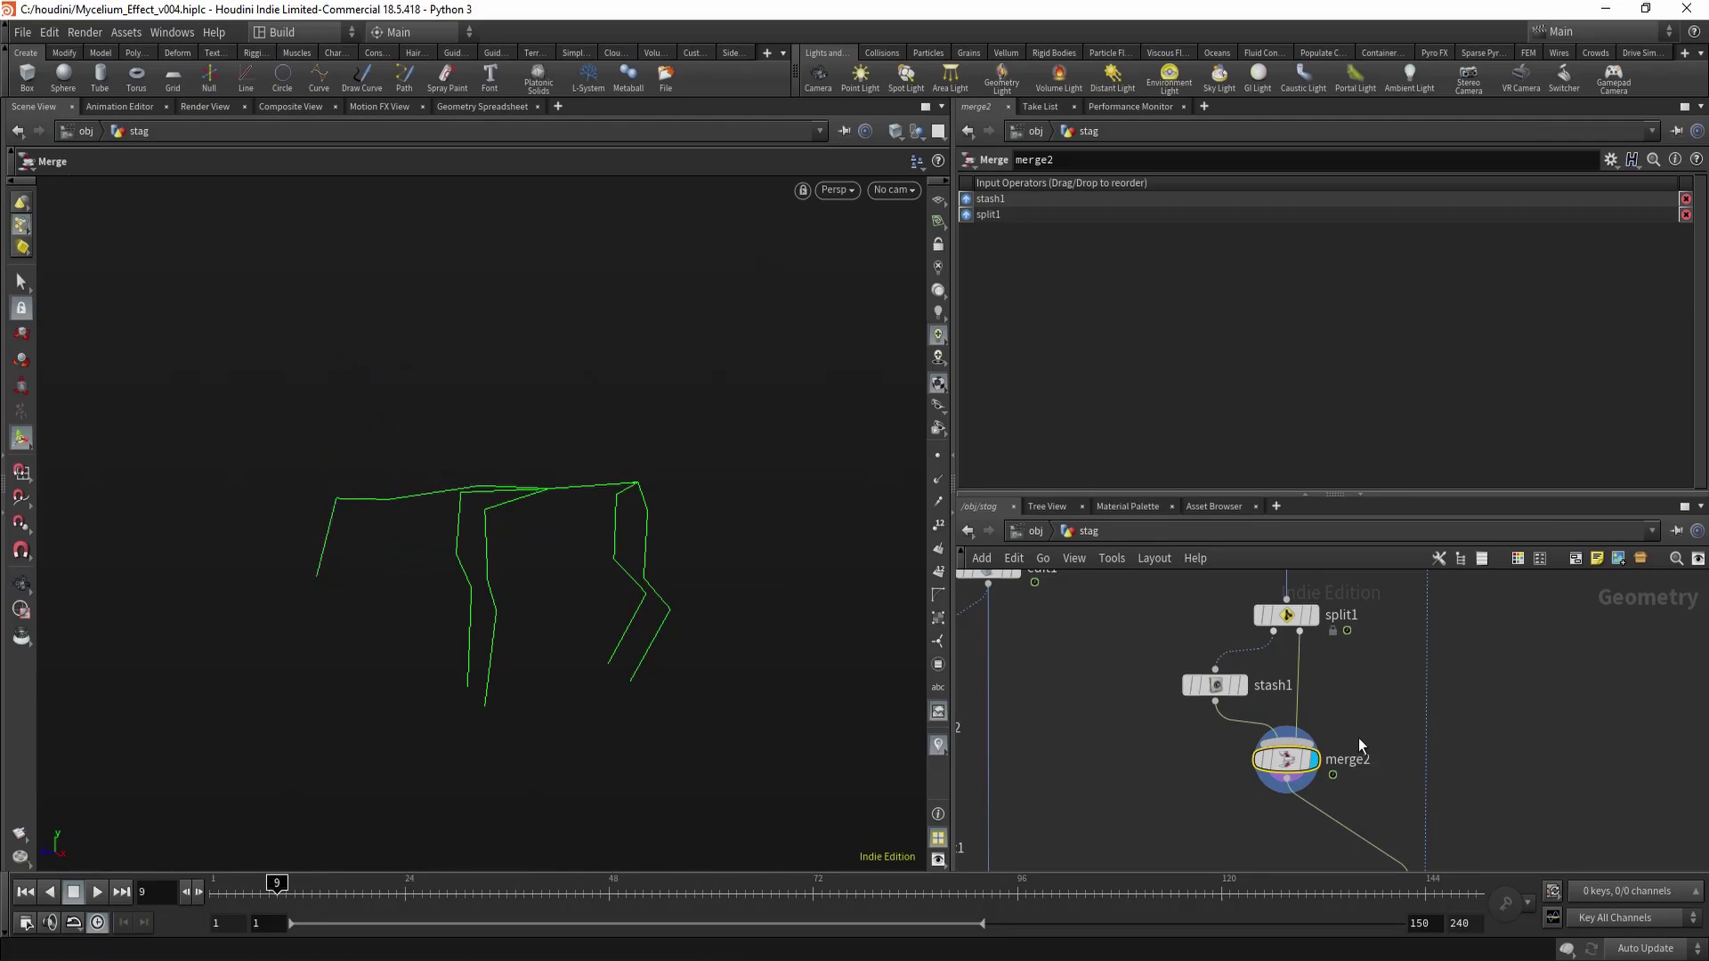
Display the edit2 node, remove its bypass and check the edited neck and head bones at frame 12.
scroll(1358, 738, down, 3)
drag(1156, 616, 1319, 689)
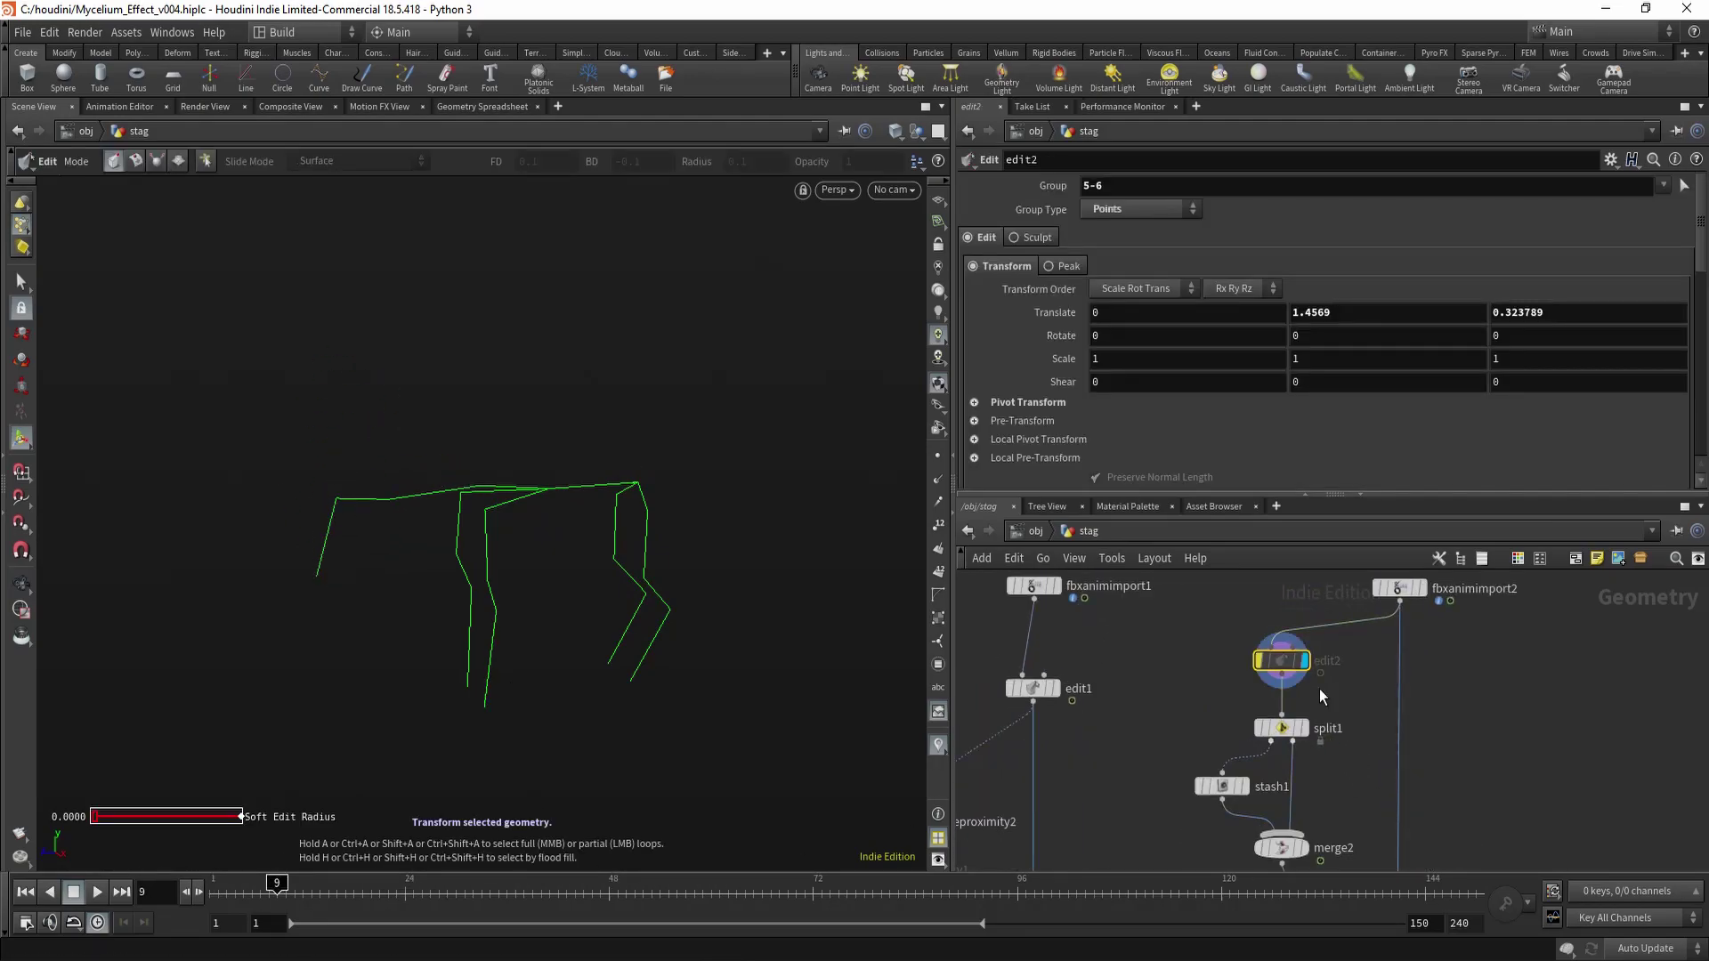
click(1302, 660)
alt+drag(558, 566, 498, 600)
drag(252, 882, 301, 853)
Inspect fbxanimimport1 and display edit1 to examine the adjusted T-pose bones.
scroll(1225, 698, down, 3)
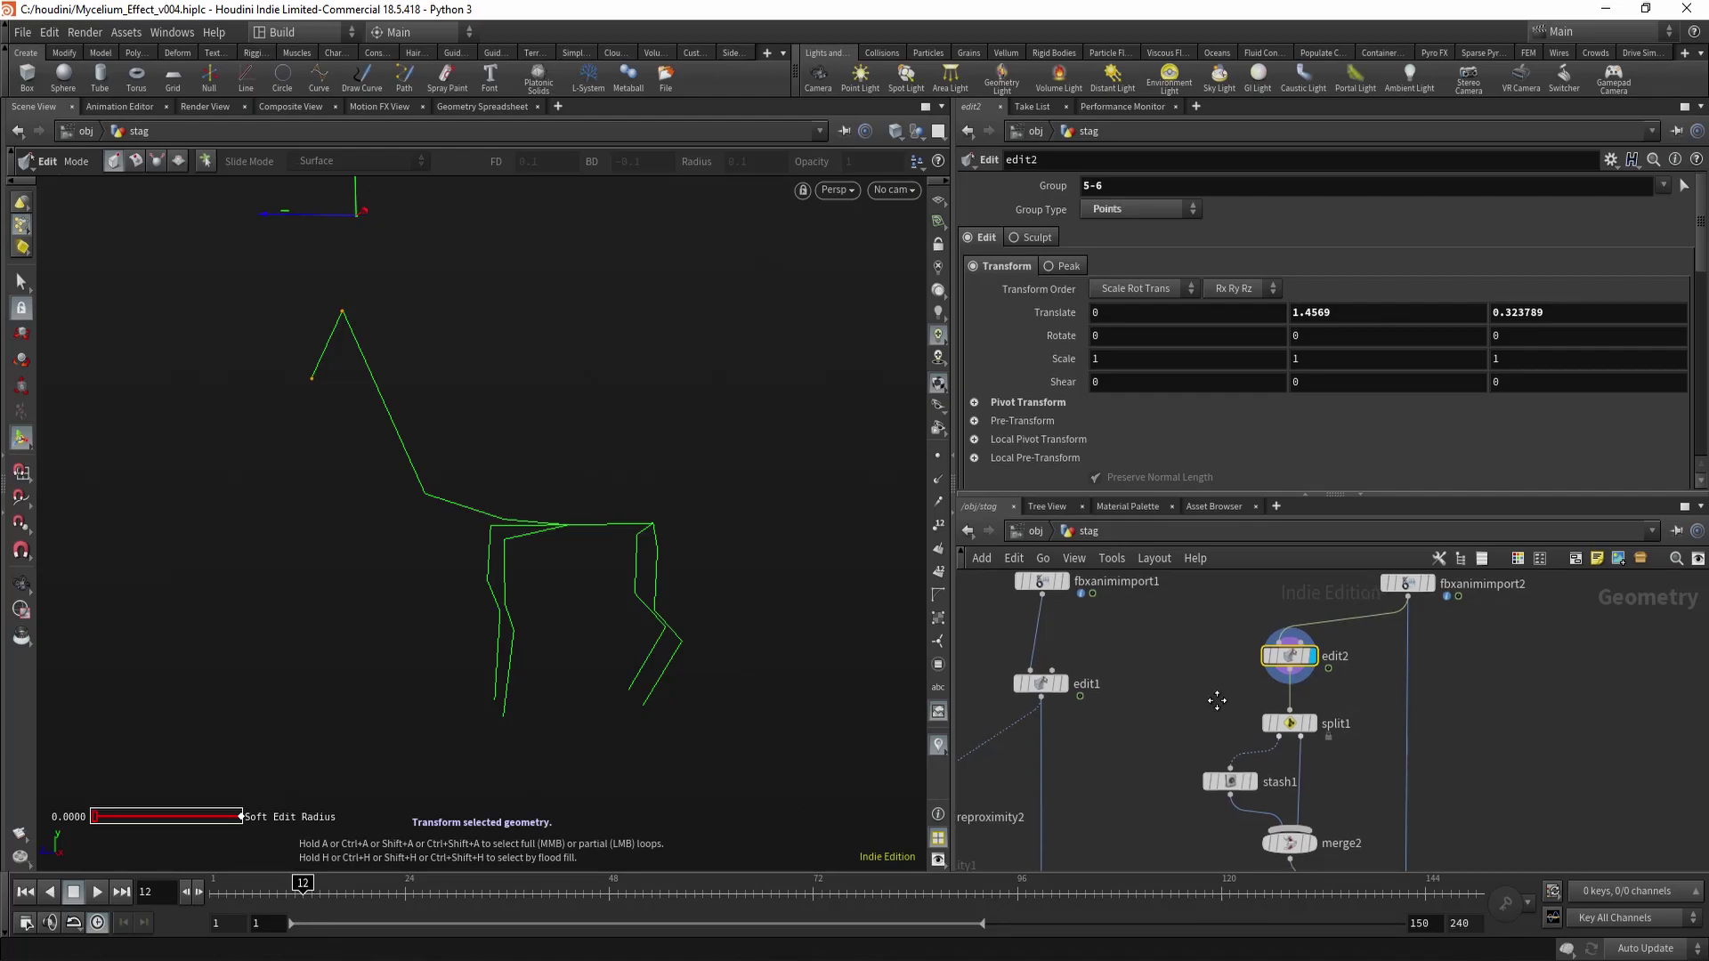
middle_drag(1236, 713, 1240, 675)
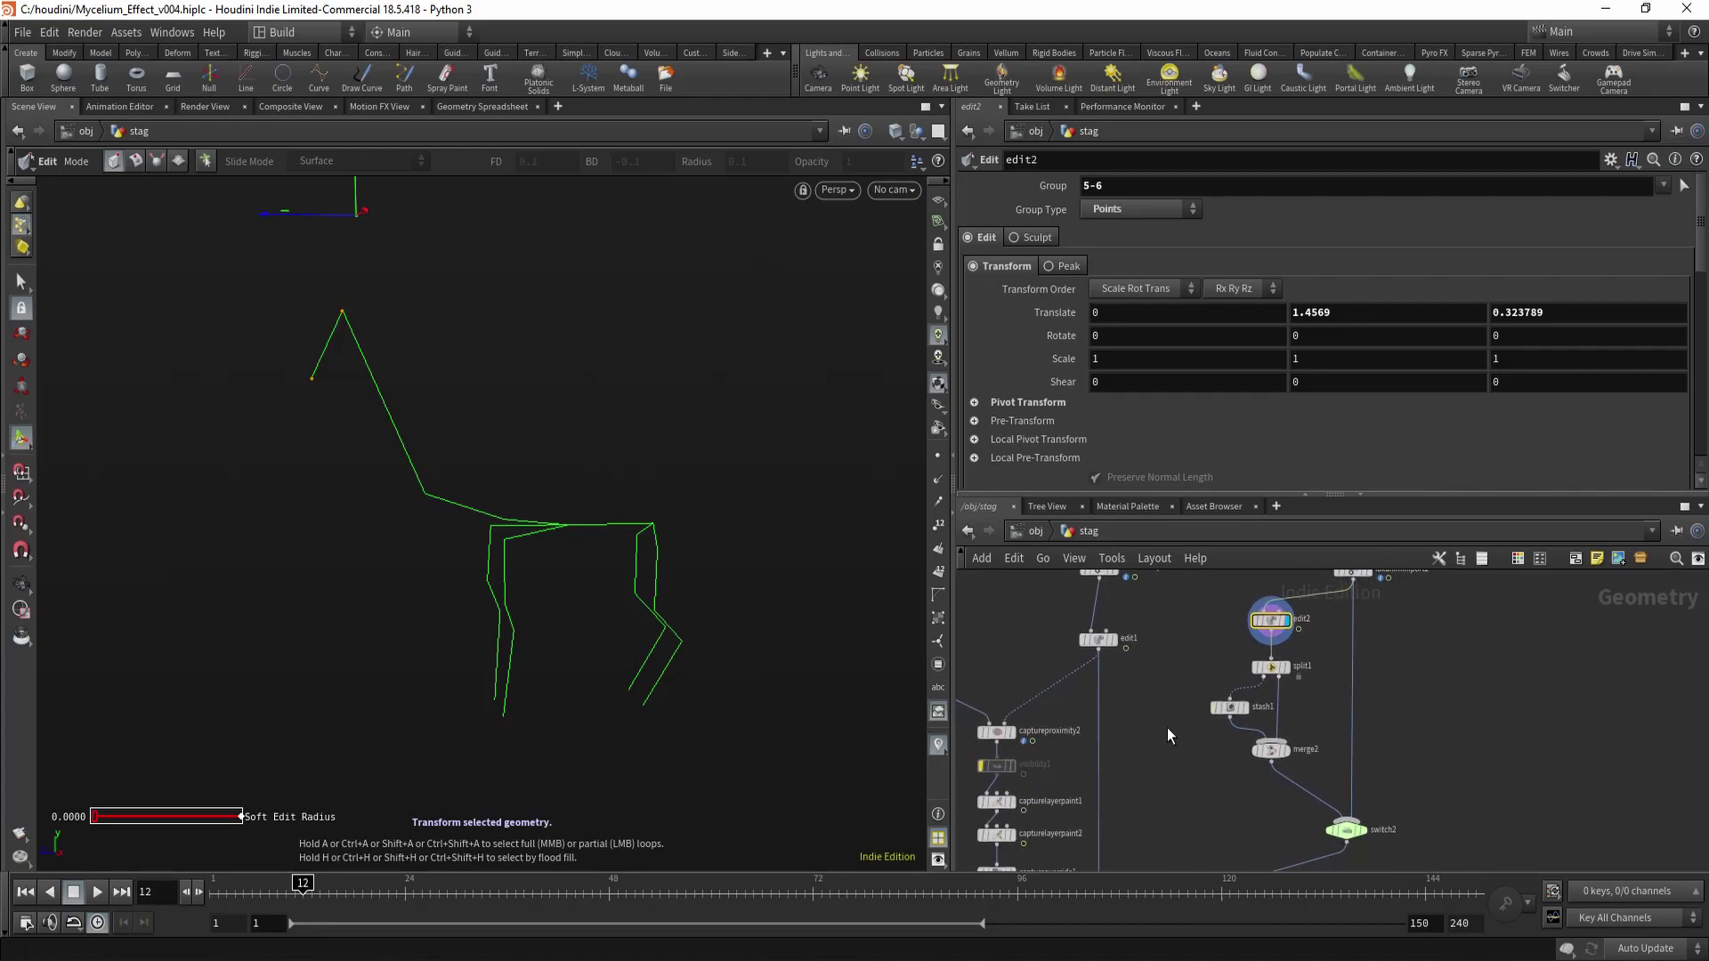
middle_drag(1167, 728, 1186, 745)
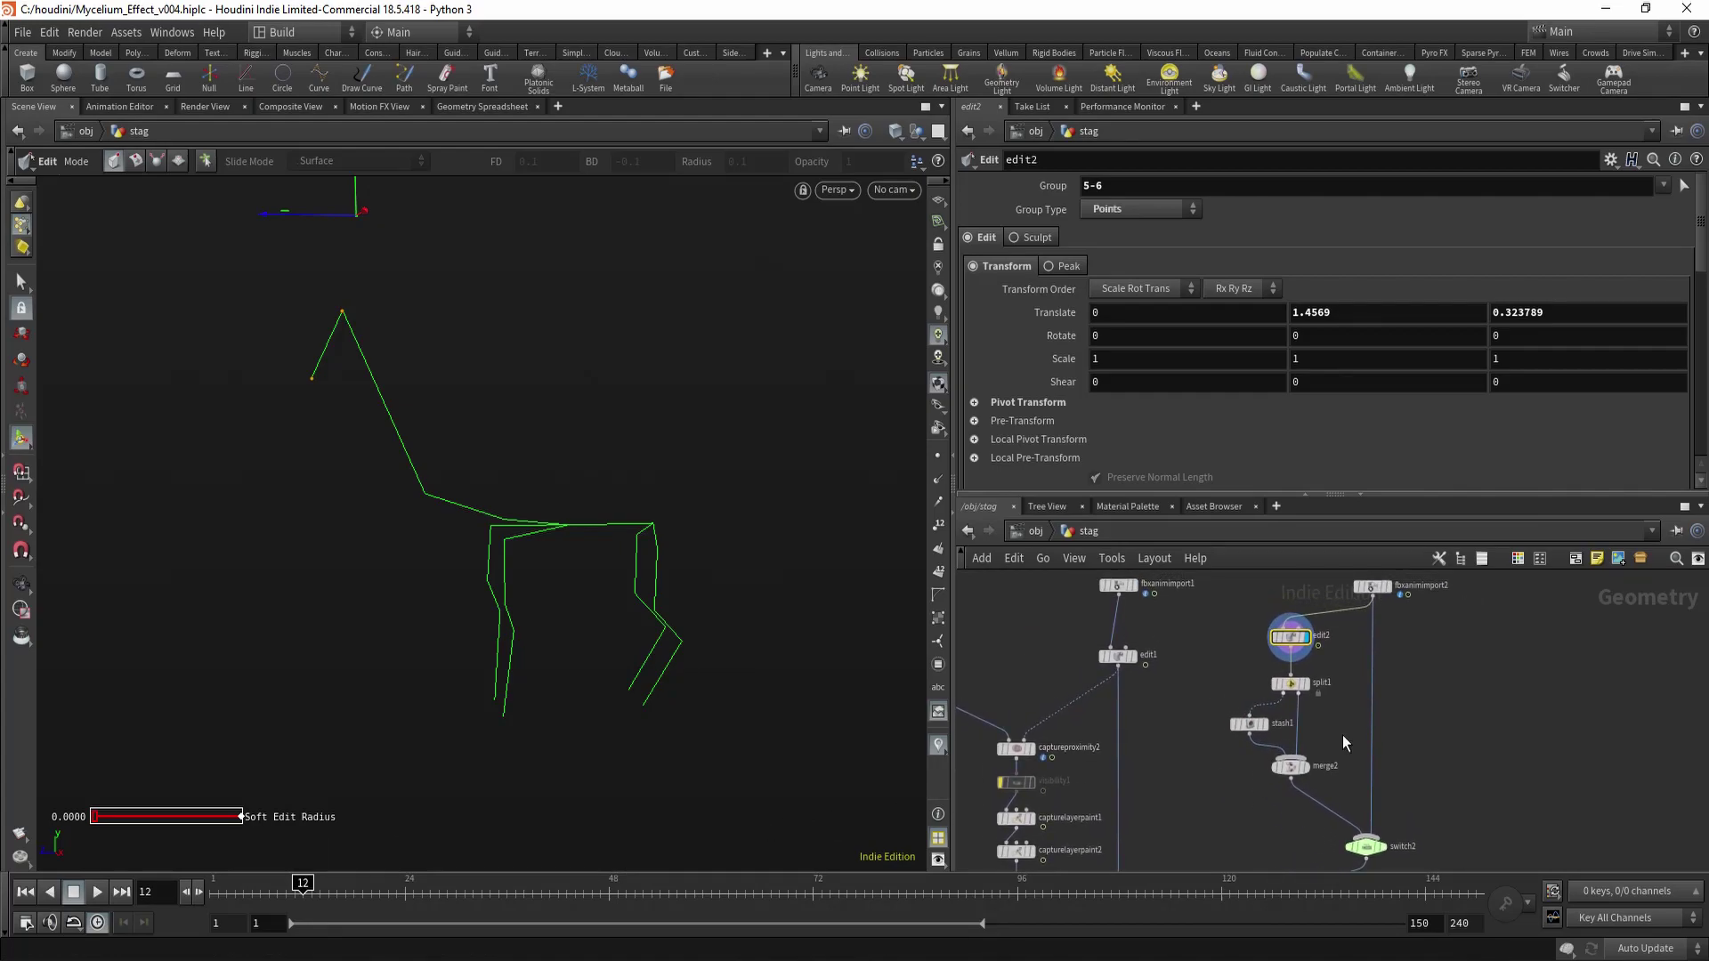
click(1188, 636)
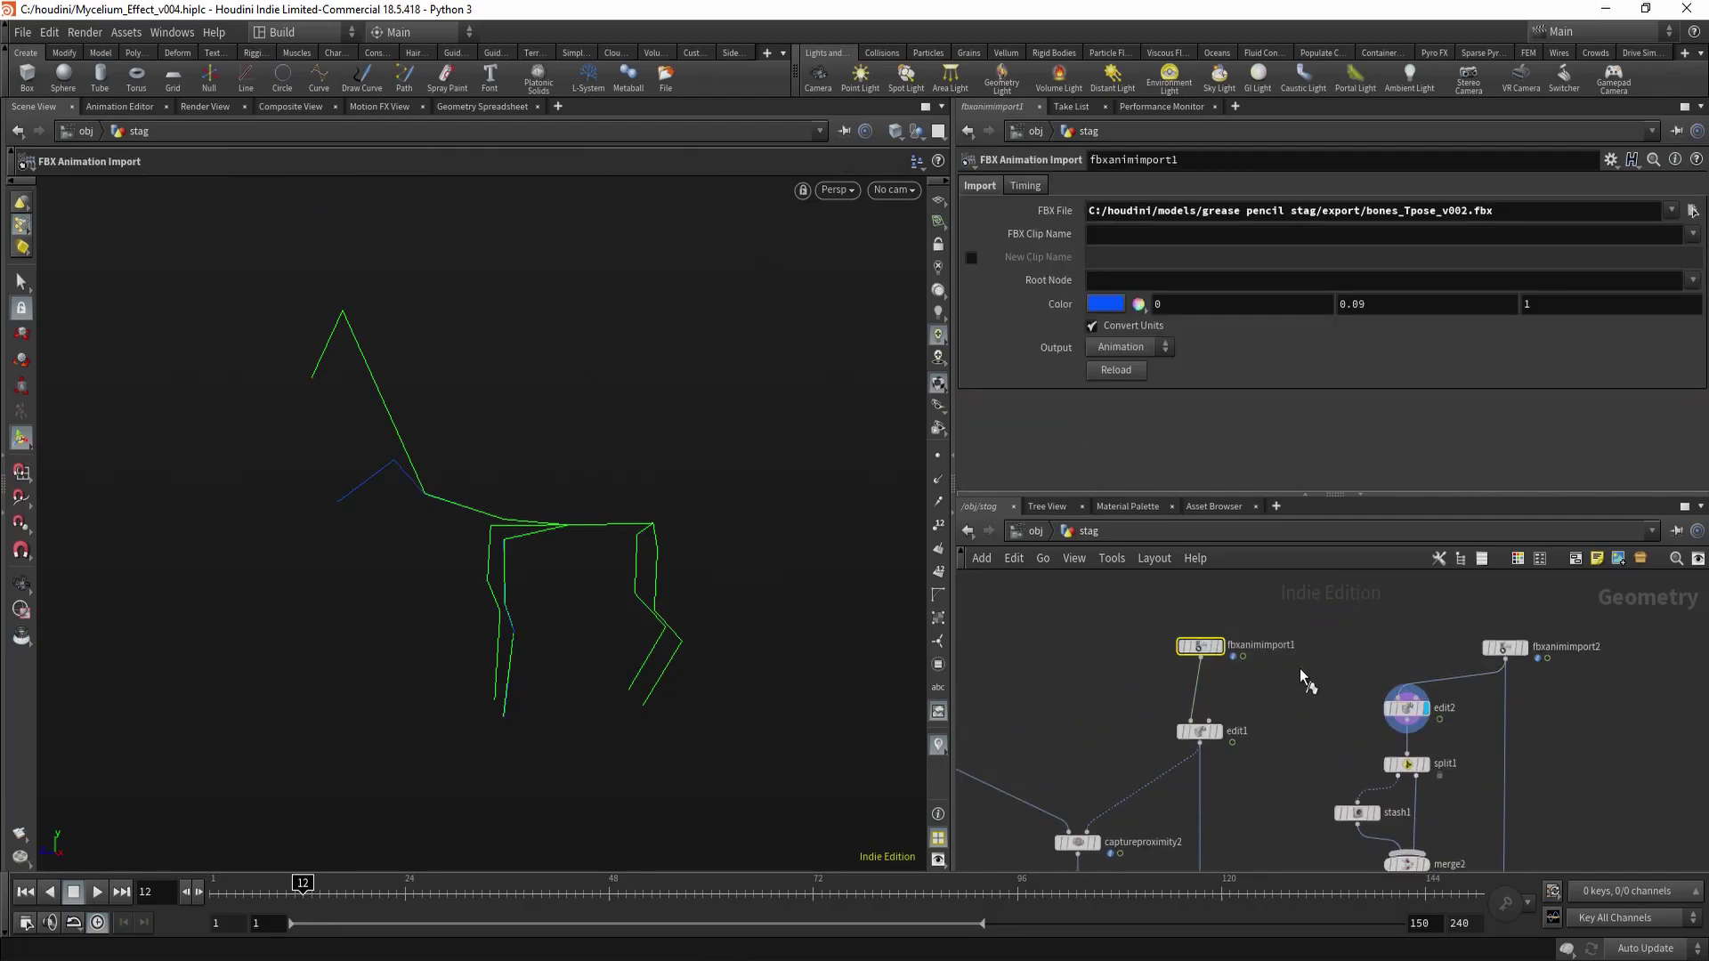
drag(1130, 691, 1289, 760)
middle_drag(1013, 681, 1174, 679)
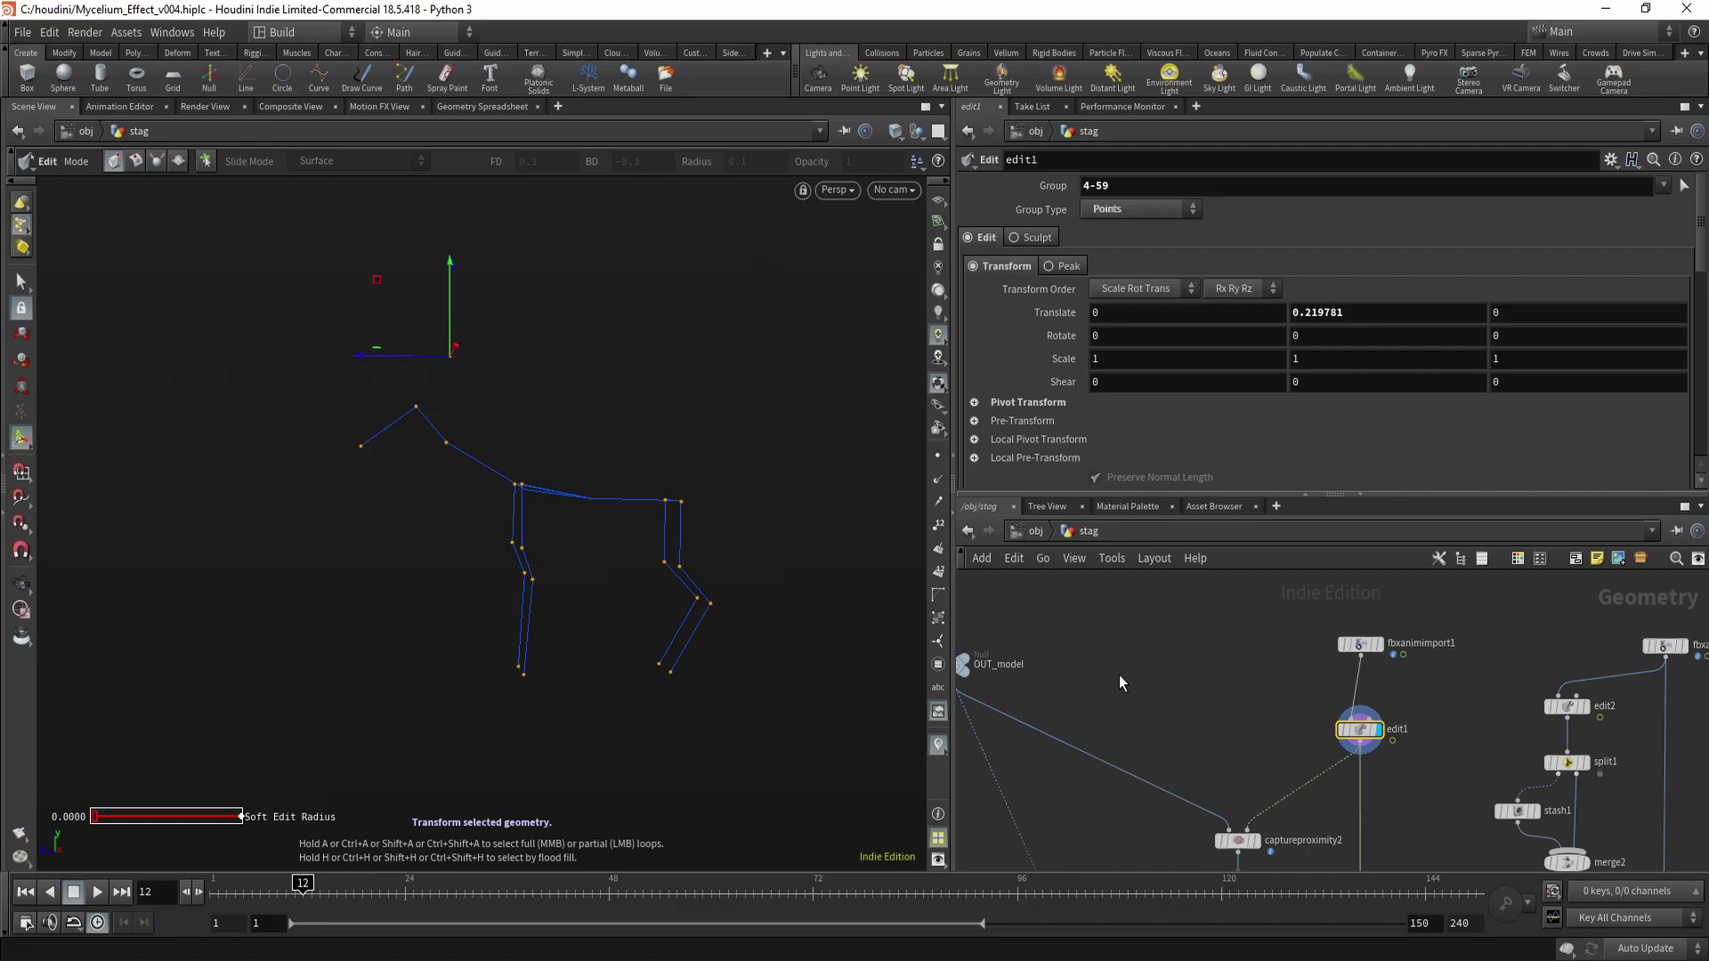
Show the OUT_model mesh as a wireframe template over the edit1 bones to compare their alignment.
middle_drag(1079, 657, 1242, 694)
key(e)
drag(1232, 673, 1059, 746)
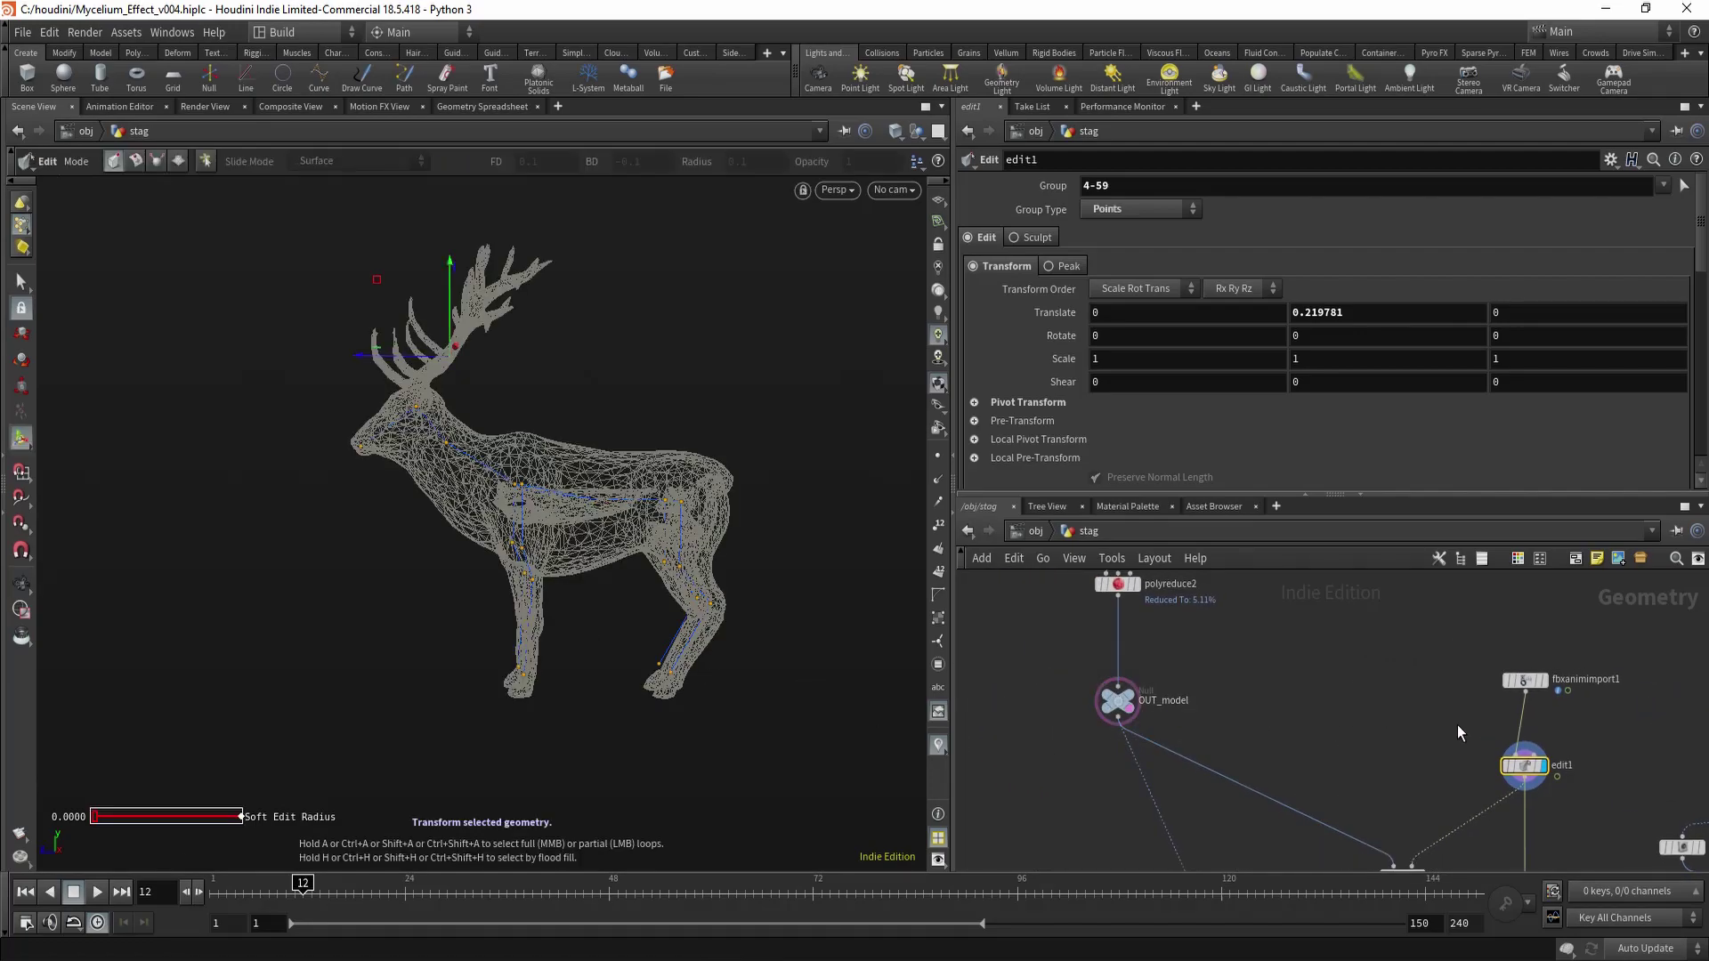
Display the captureproximity2 node and examine the captured stag mesh and its weighting settings.
middle_drag(1456, 725, 1315, 677)
drag(1305, 705, 1403, 743)
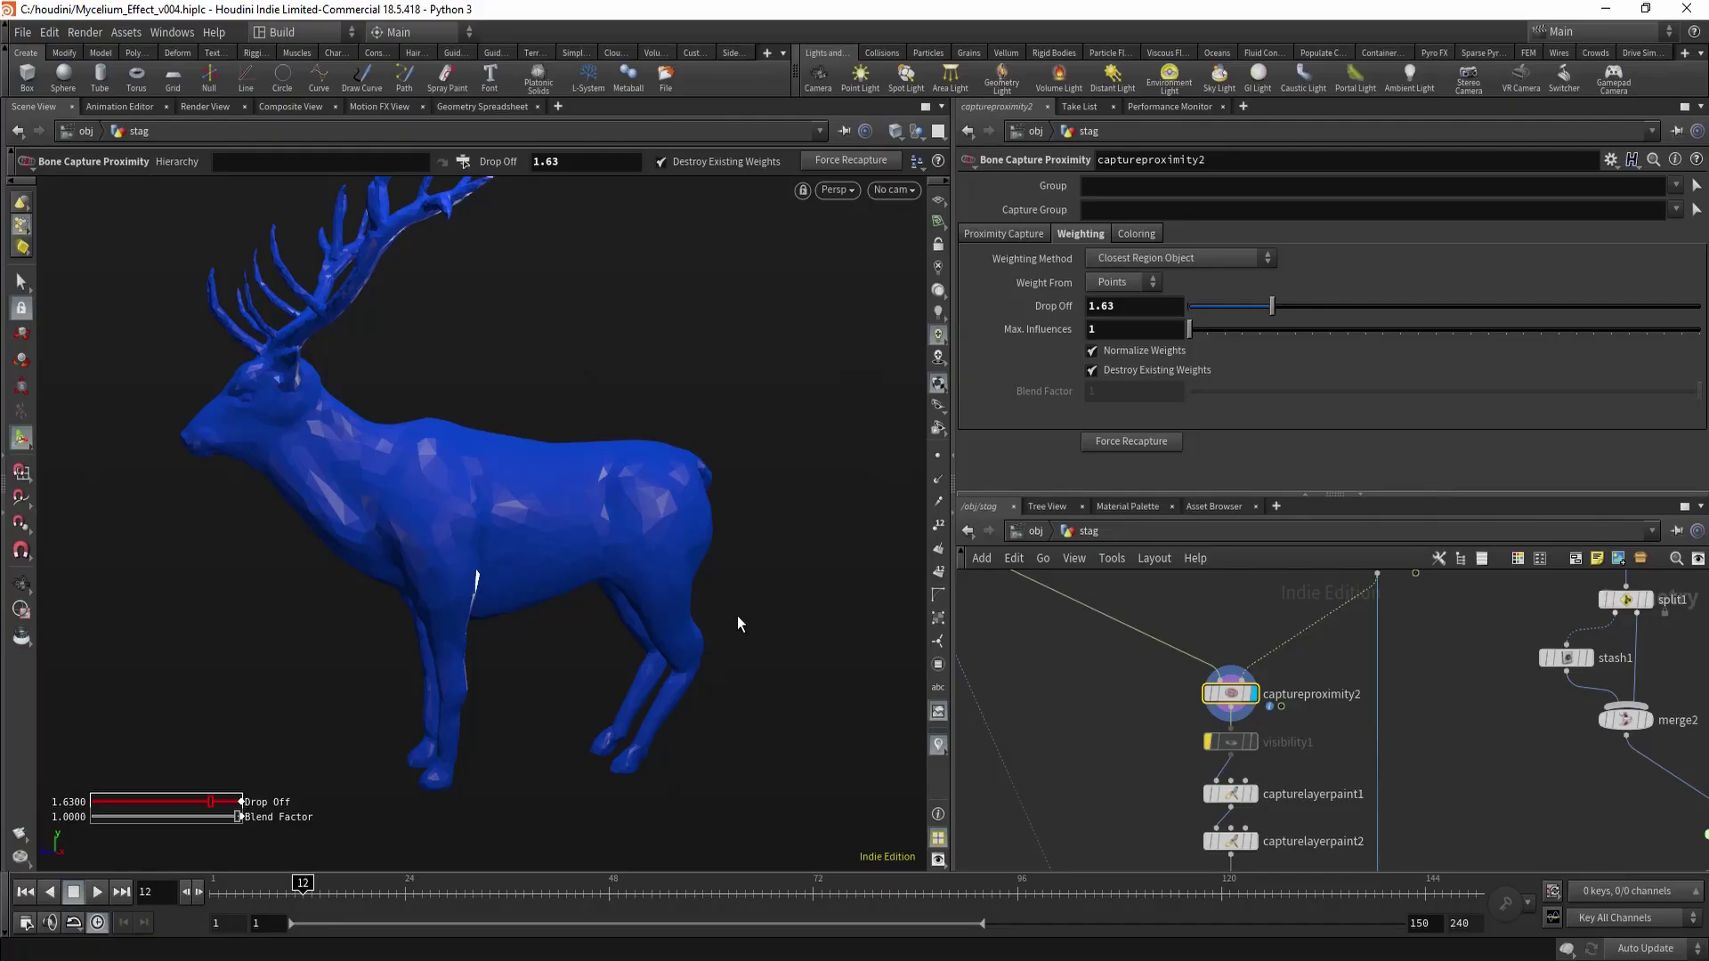
key(Escape)
drag(737, 616, 411, 441)
key(Return)
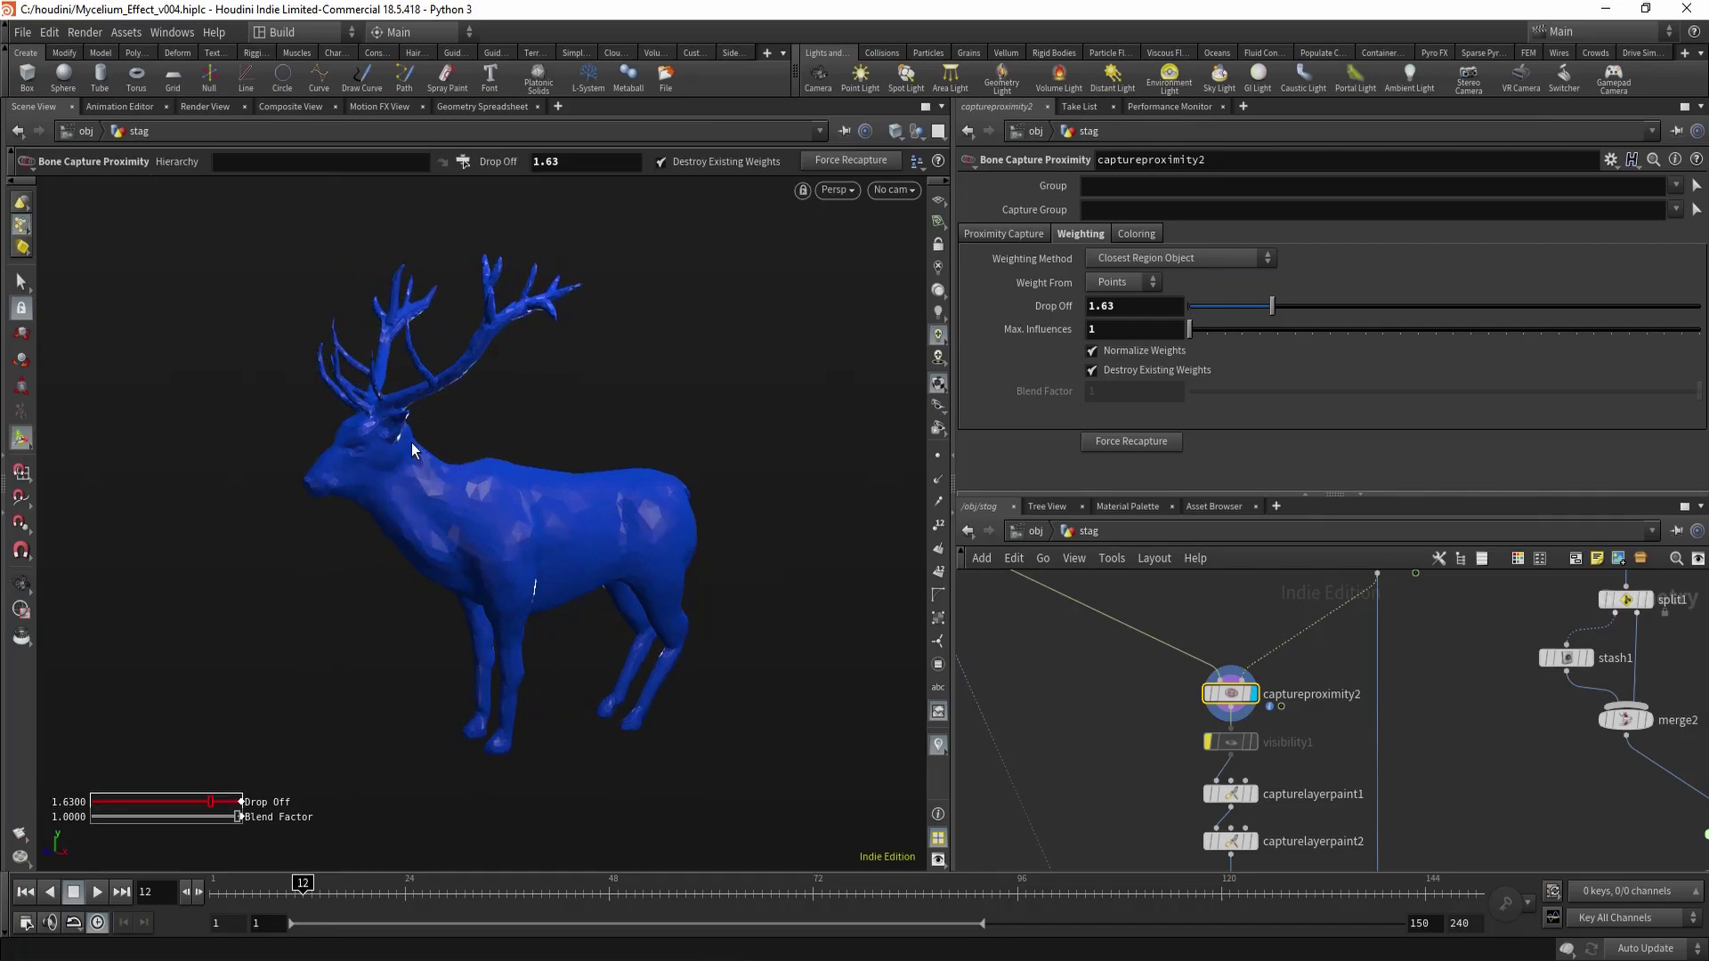
drag(436, 523, 330, 306)
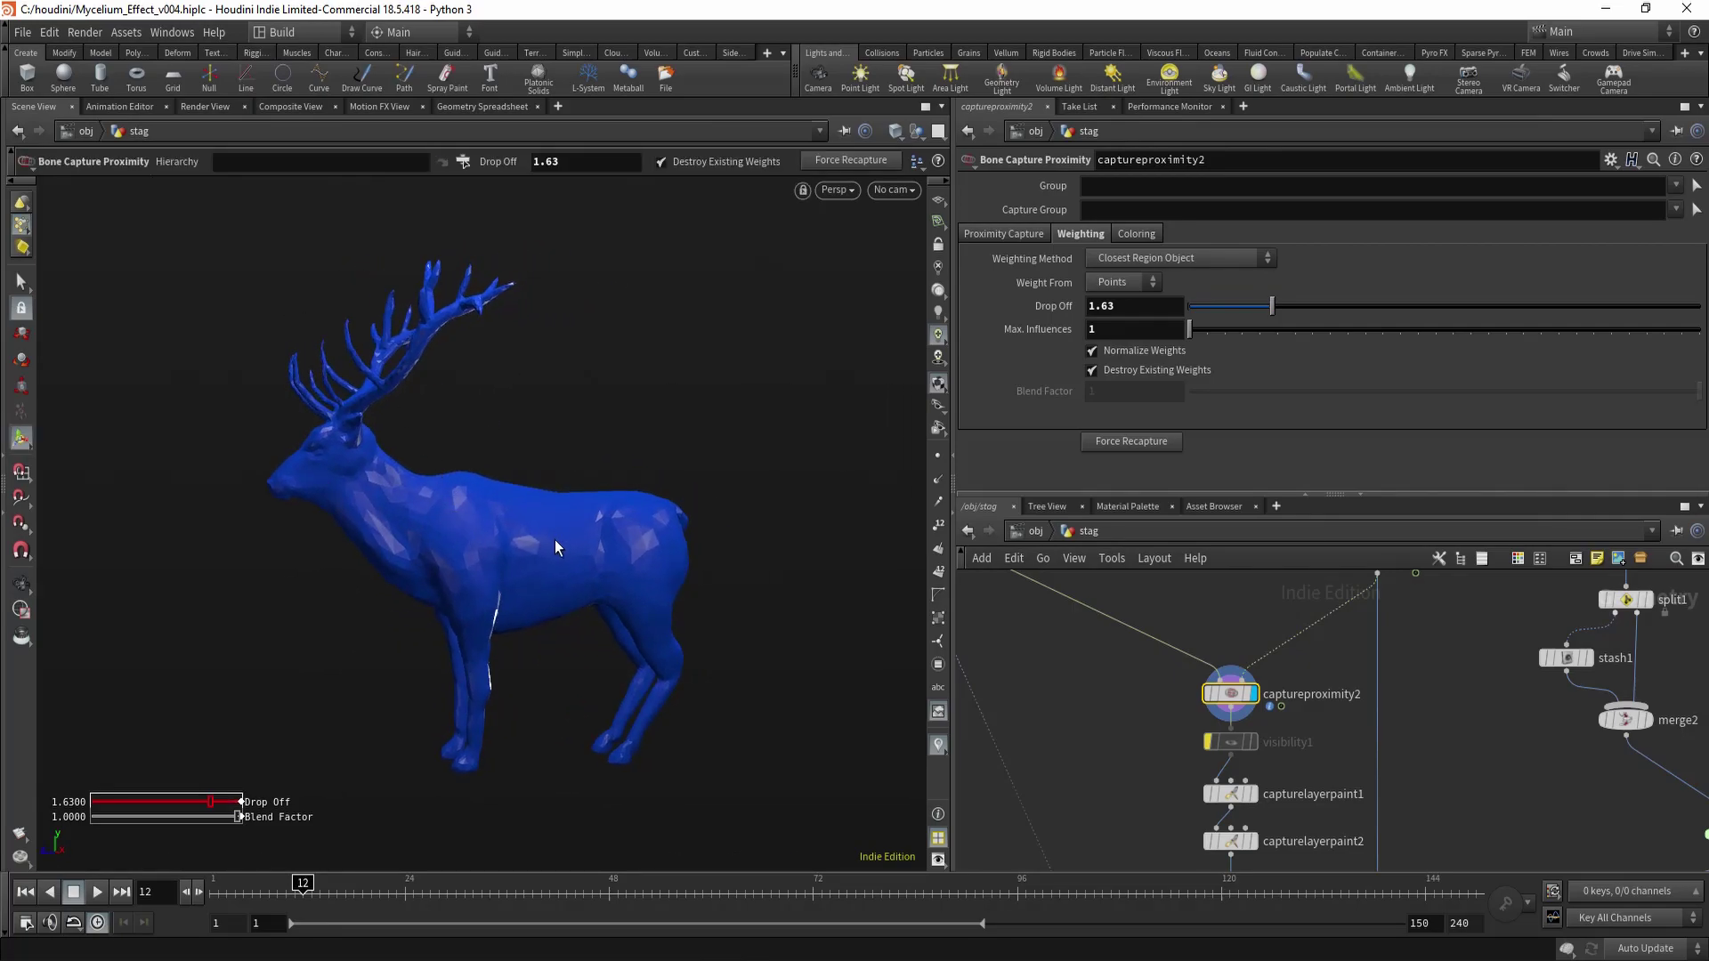
drag(554, 539, 617, 591)
Display the capturelayerpaint1 node to examine the coloured bone capture regions on the stag.
middle_drag(1131, 728, 1138, 674)
scroll(1156, 728, up, 2)
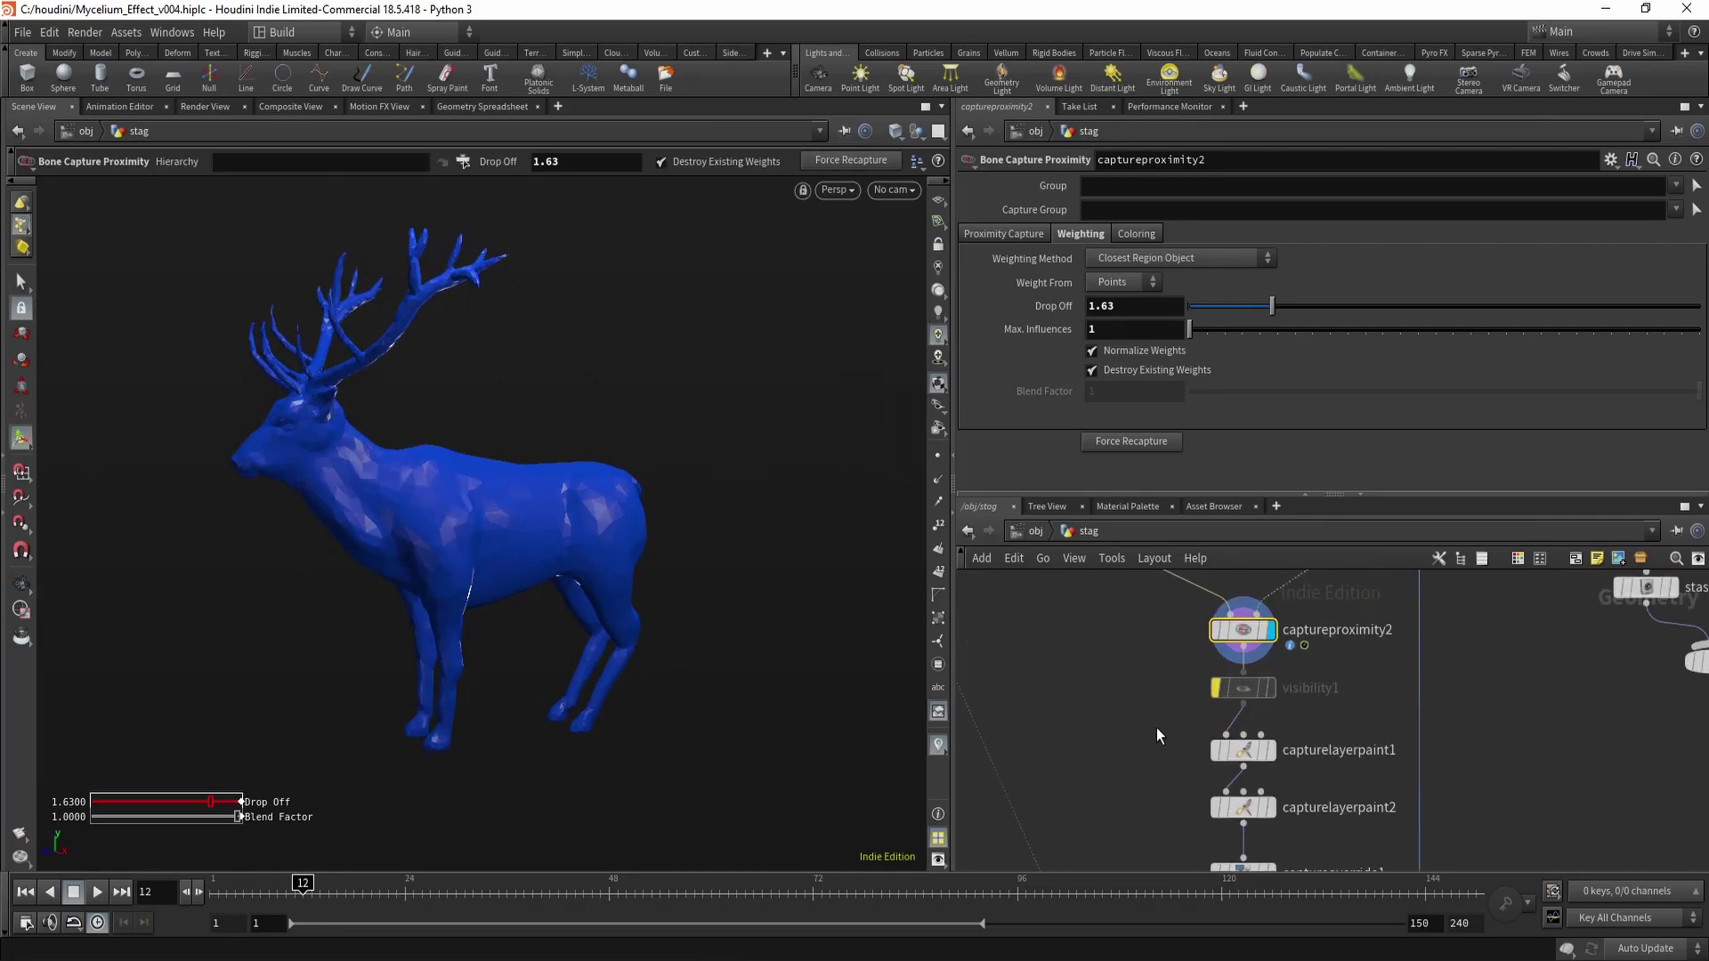
drag(1128, 727, 1315, 764)
key(r)
alt+right_drag(461, 545, 483, 563)
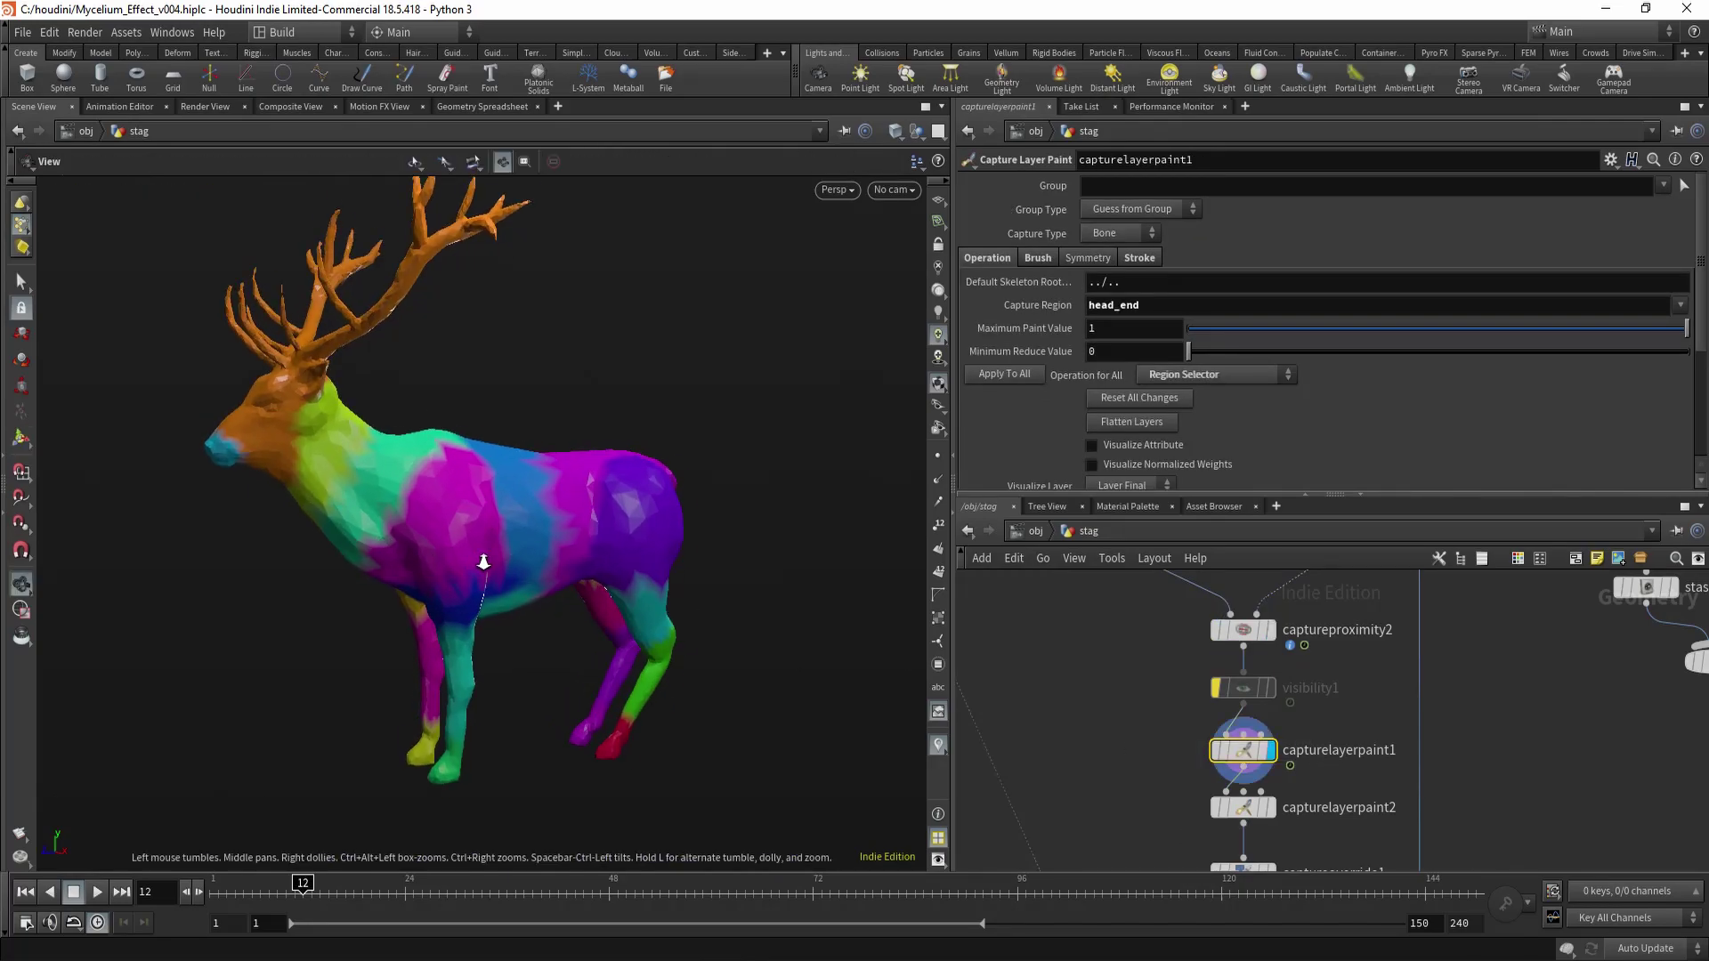
alt+drag(483, 562, 450, 531)
middle_drag(1174, 681, 1170, 712)
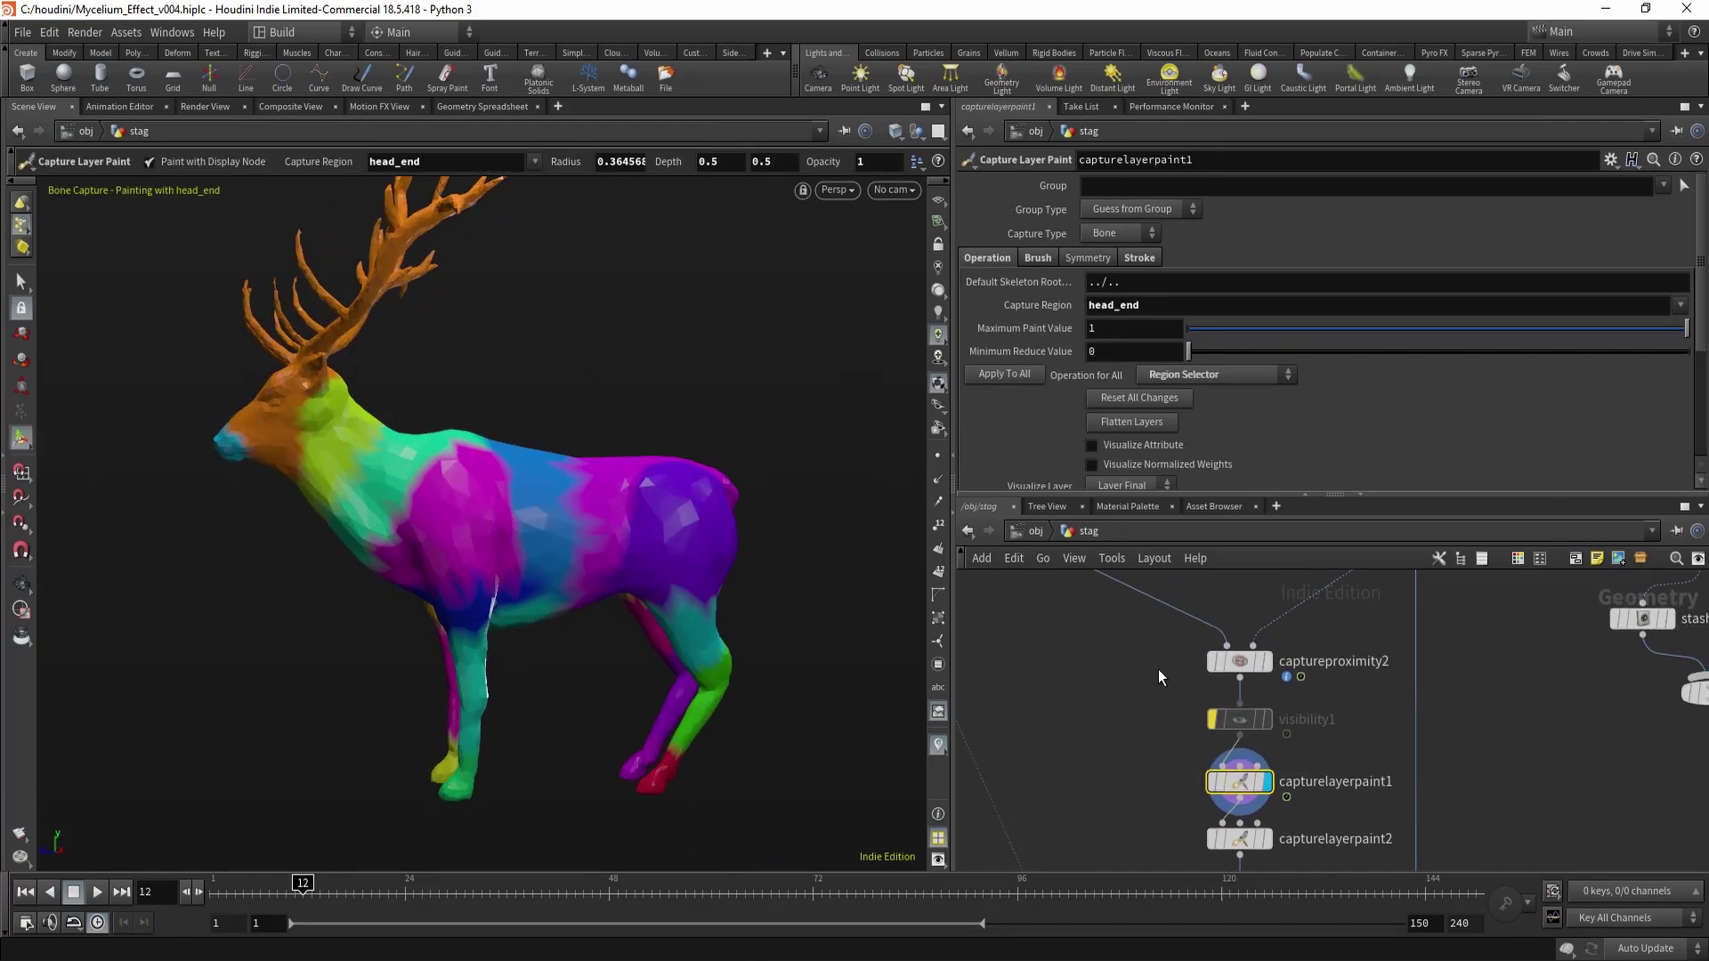
Compare the stag mesh at captureproximity2 with the coloured regions at capturelayerpaint1.
click(1249, 658)
key(r)
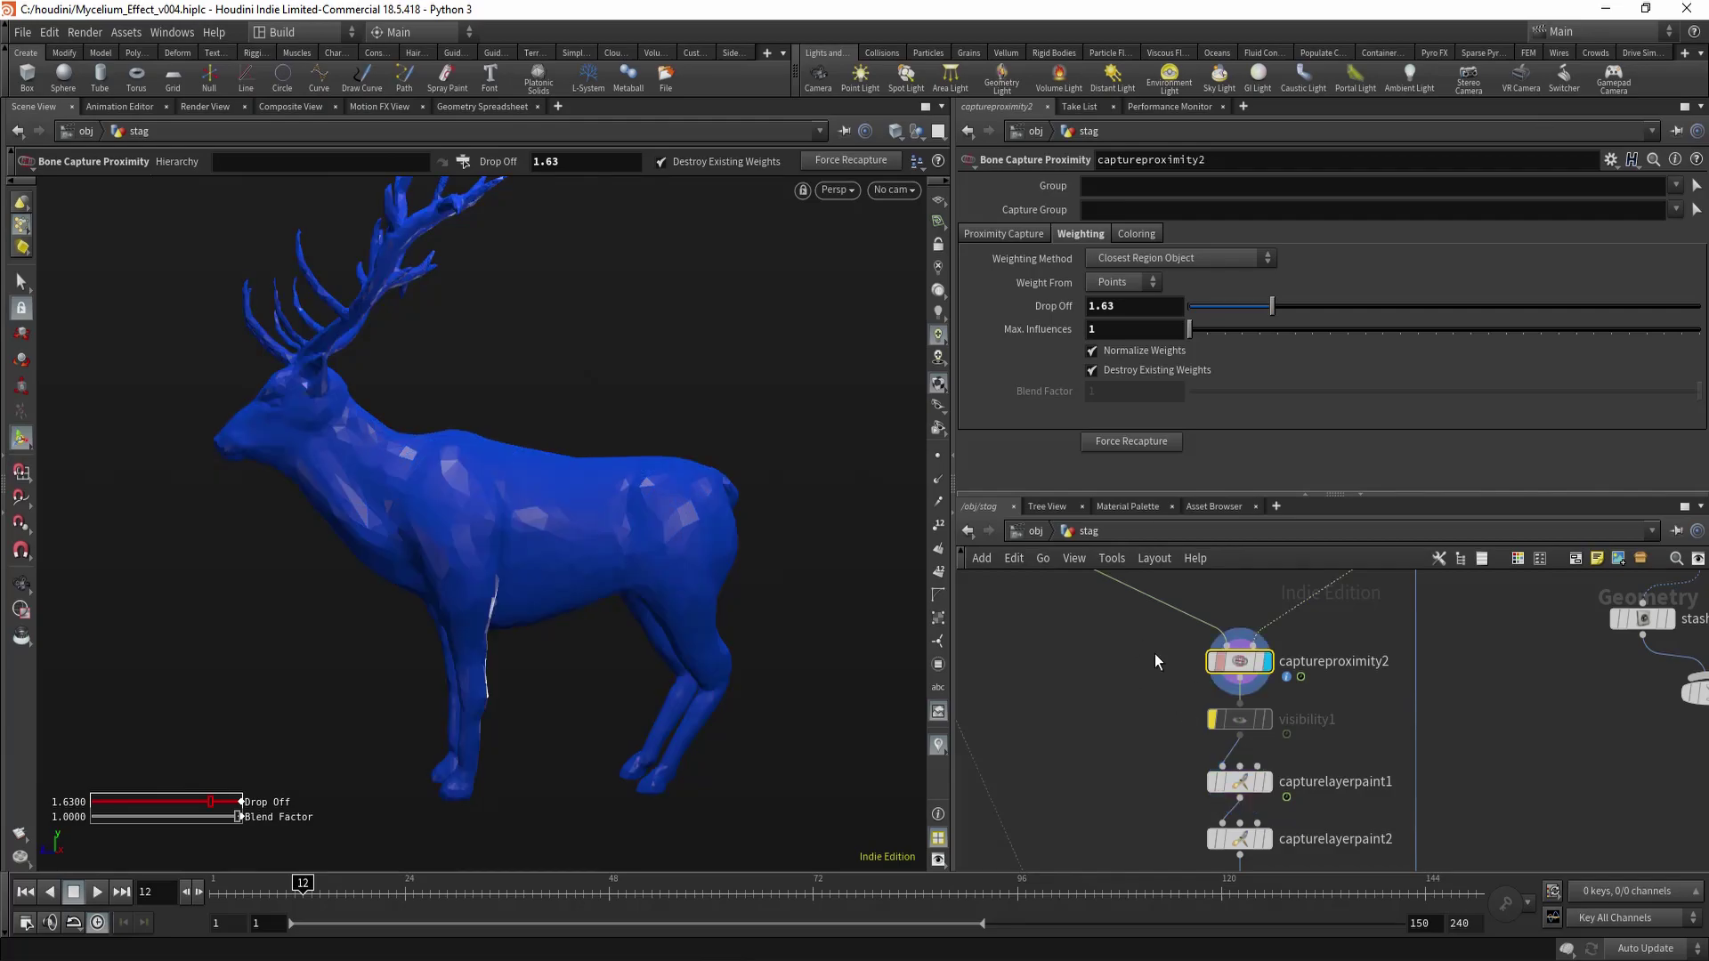
middle_drag(1133, 749, 1132, 715)
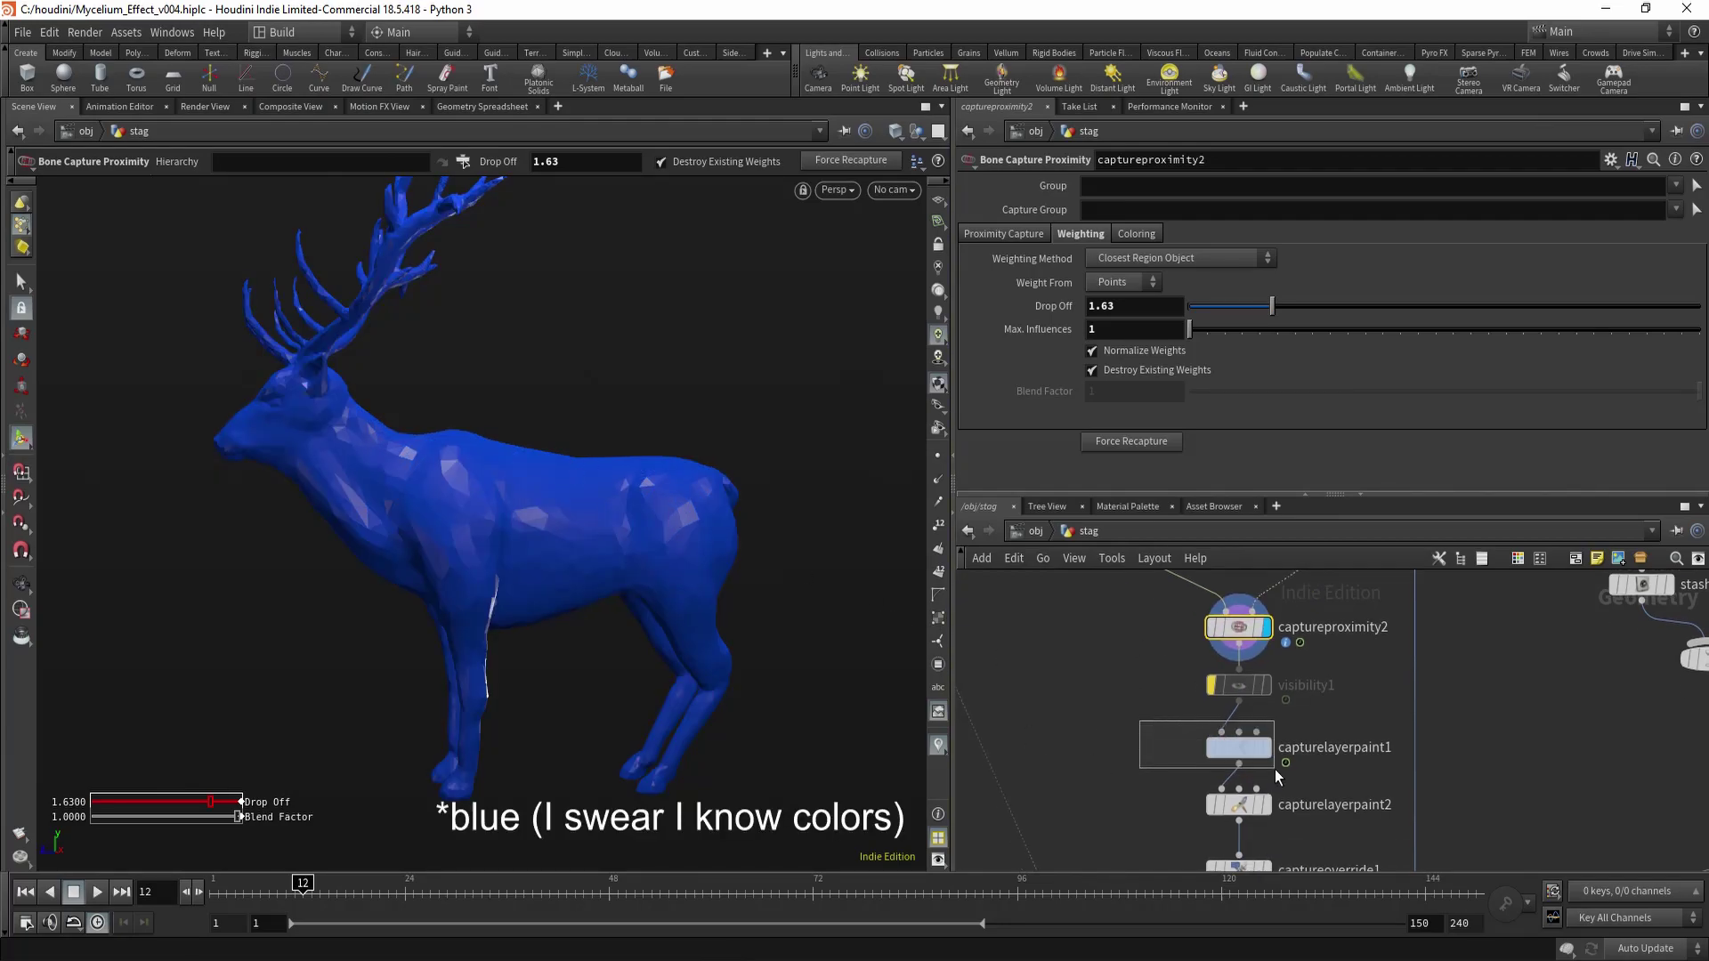
drag(1275, 769, 1275, 769)
key(r)
scroll(1087, 702, up, 1)
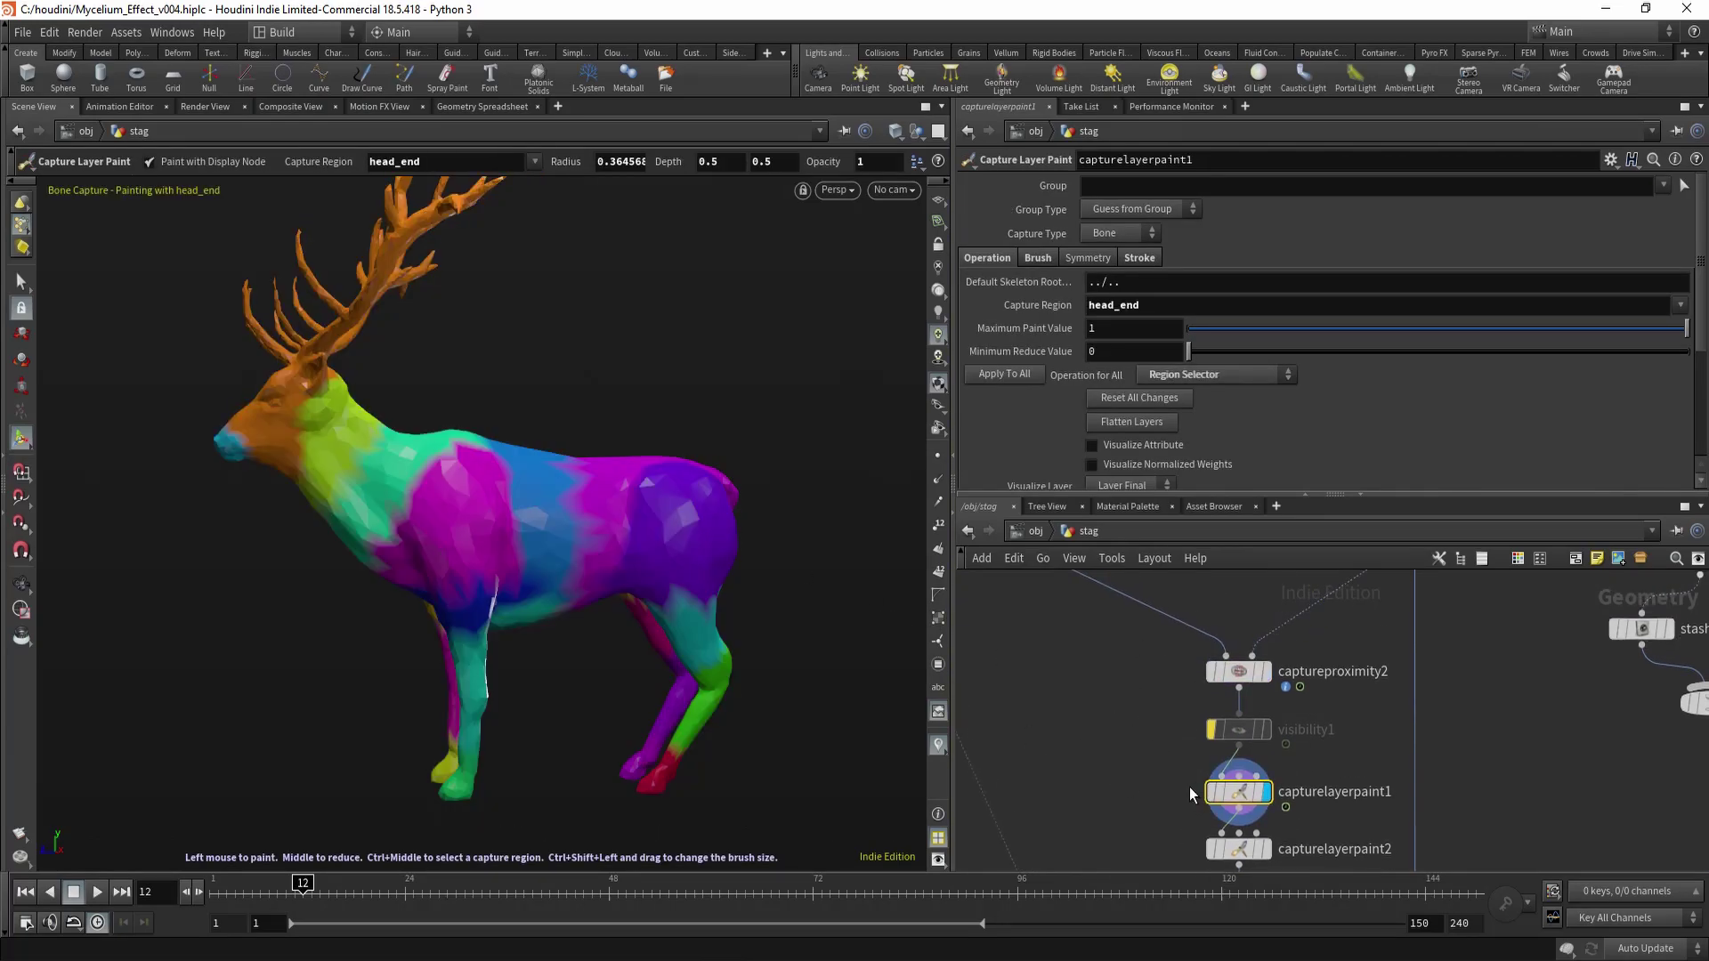
Pin the captureproximity2 parameters and display capturelayerpaint1 in the viewport.
click(1246, 673)
key(r)
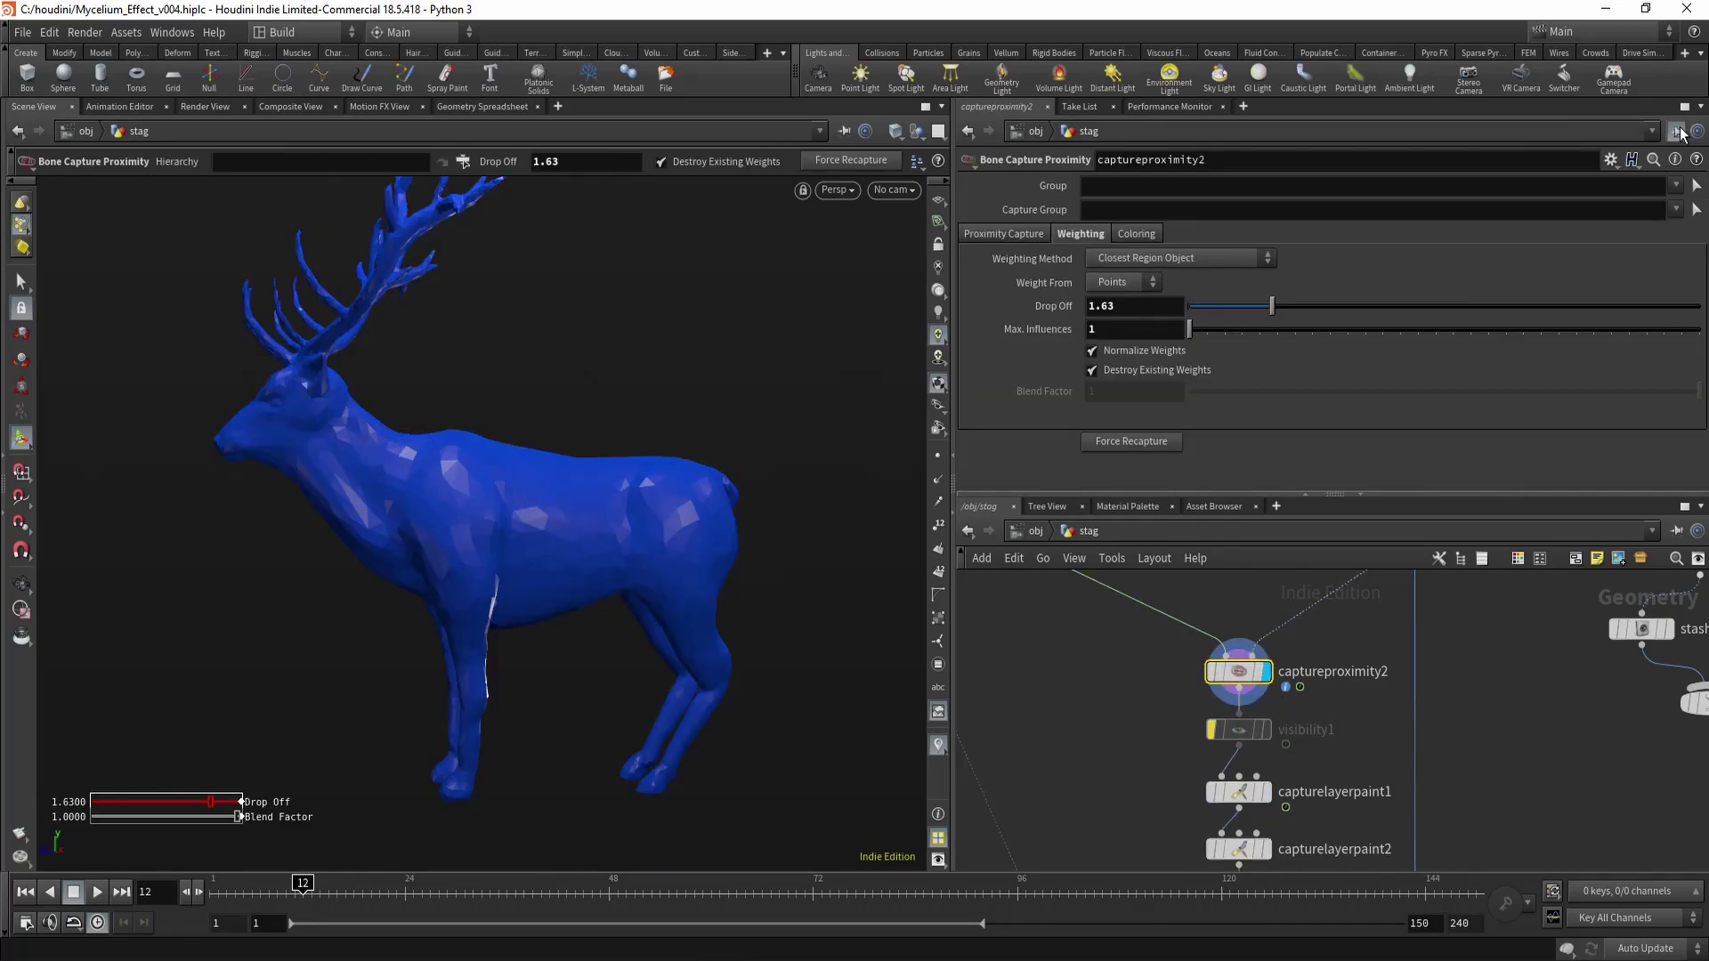
middle_drag(1175, 736, 1181, 679)
drag(1138, 698, 1285, 745)
key(r)
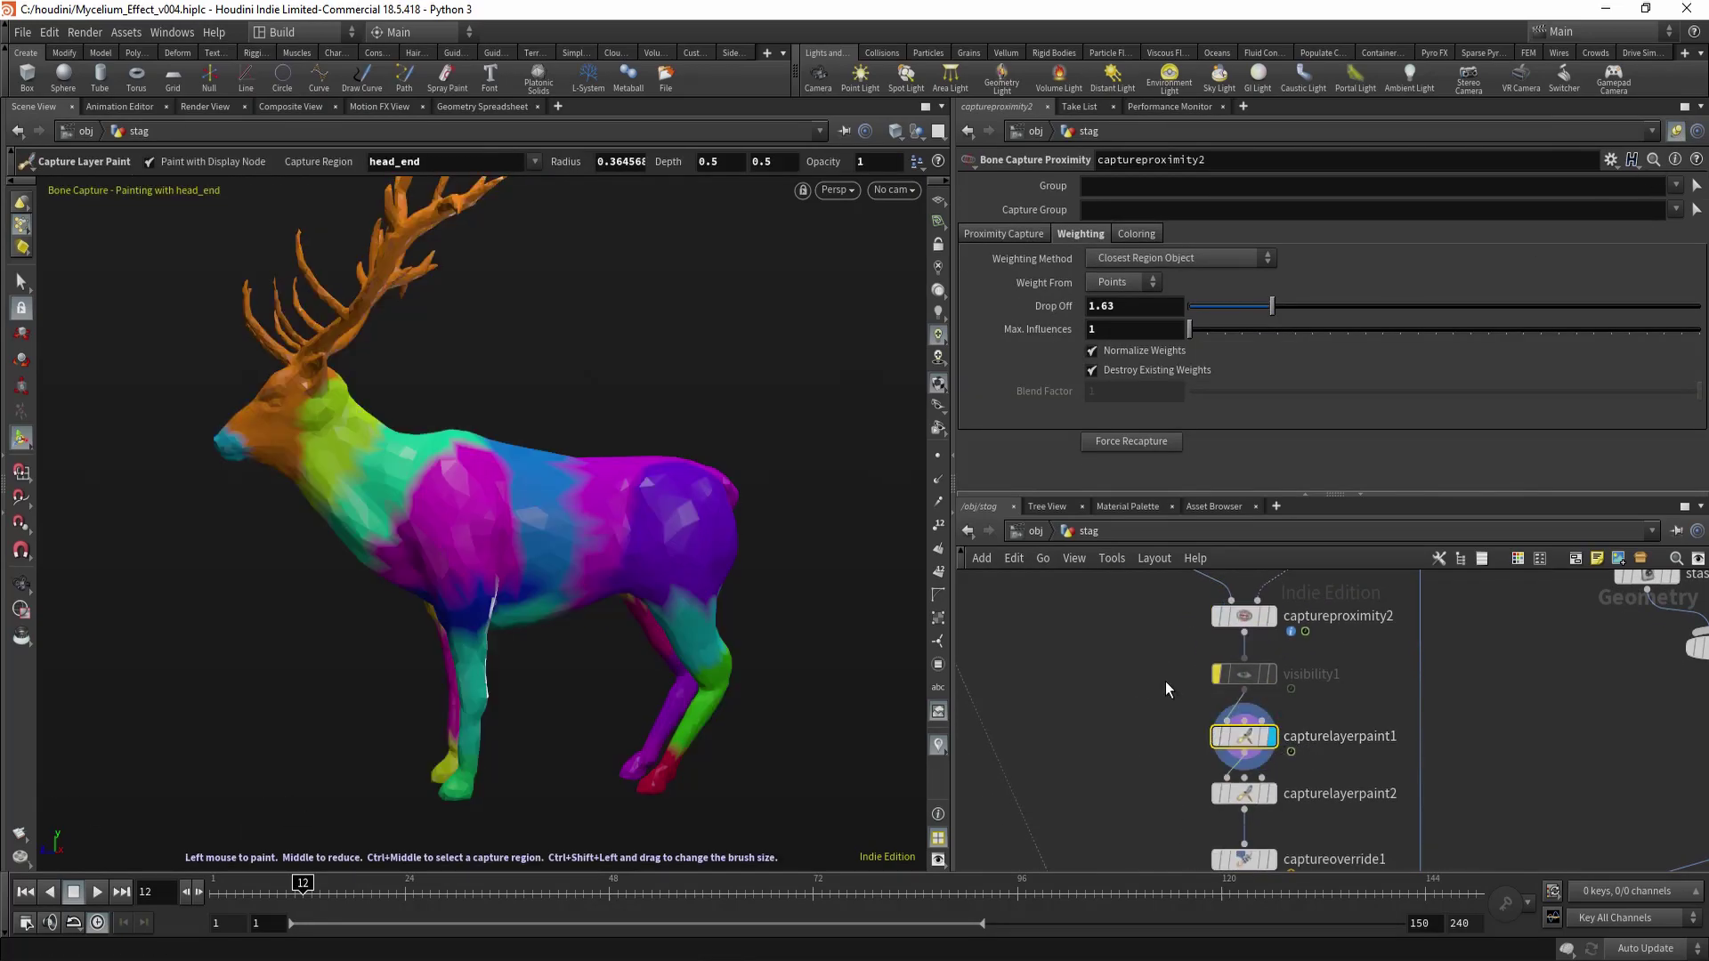
Try a Max. Influences value of 3 on captureproximity2, and restore it to 1.
middle_drag(1129, 626, 1129, 678)
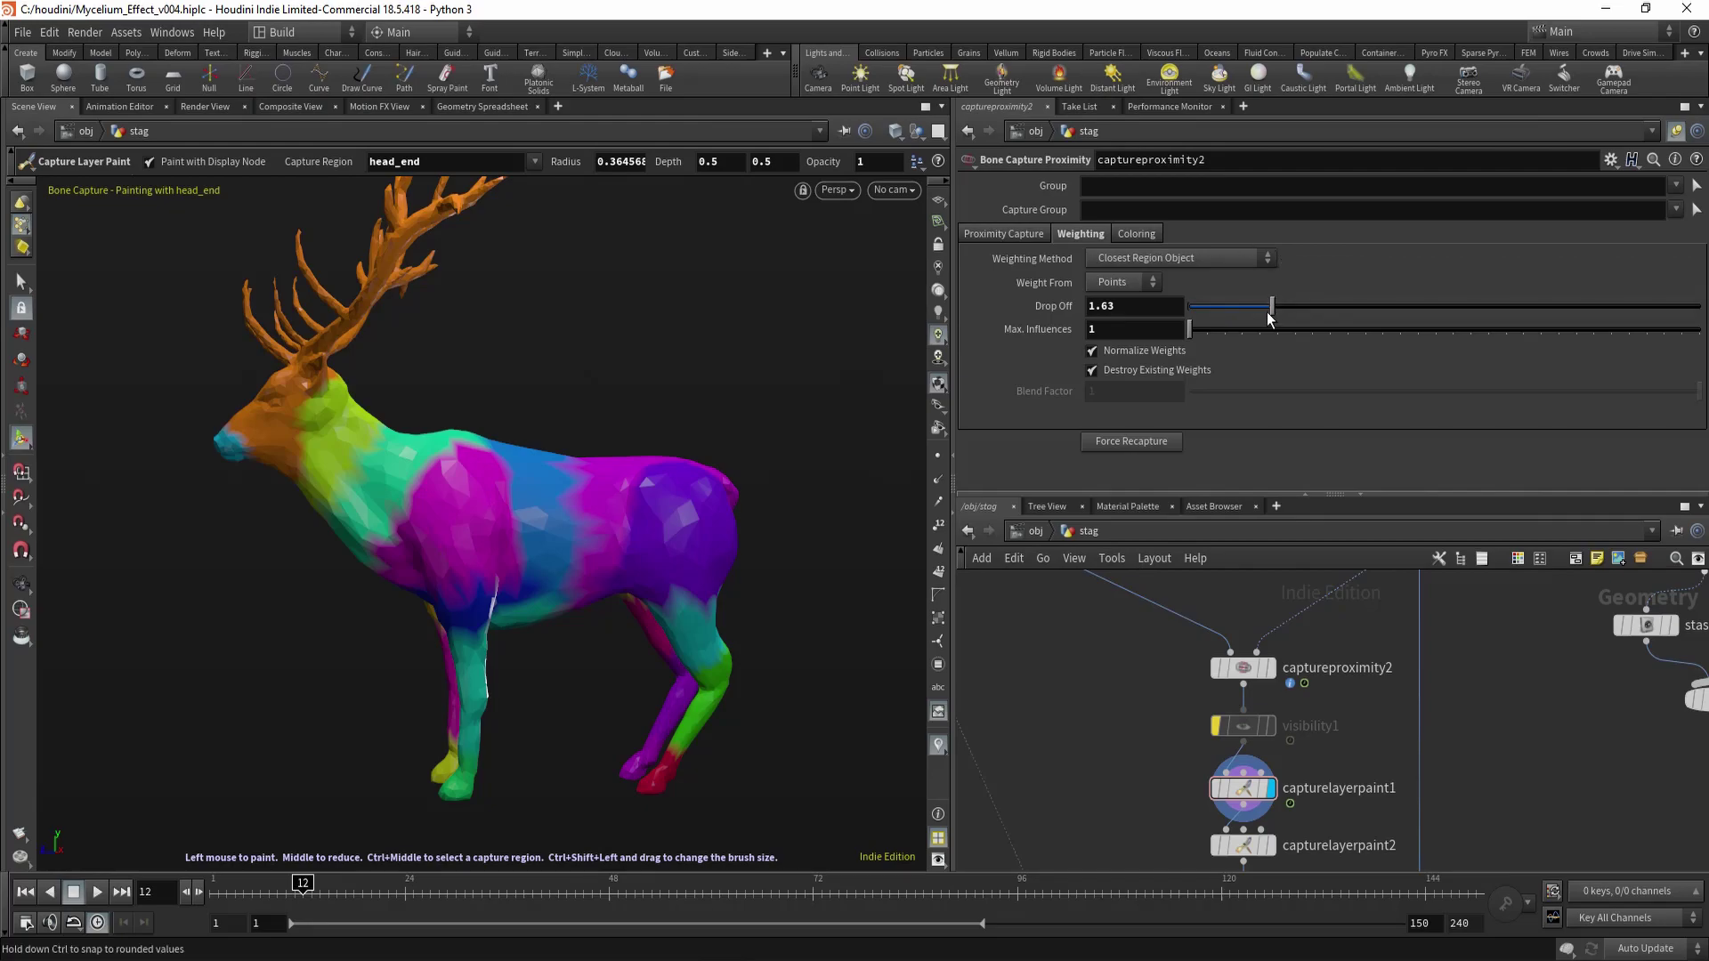
drag(1268, 317, 1219, 345)
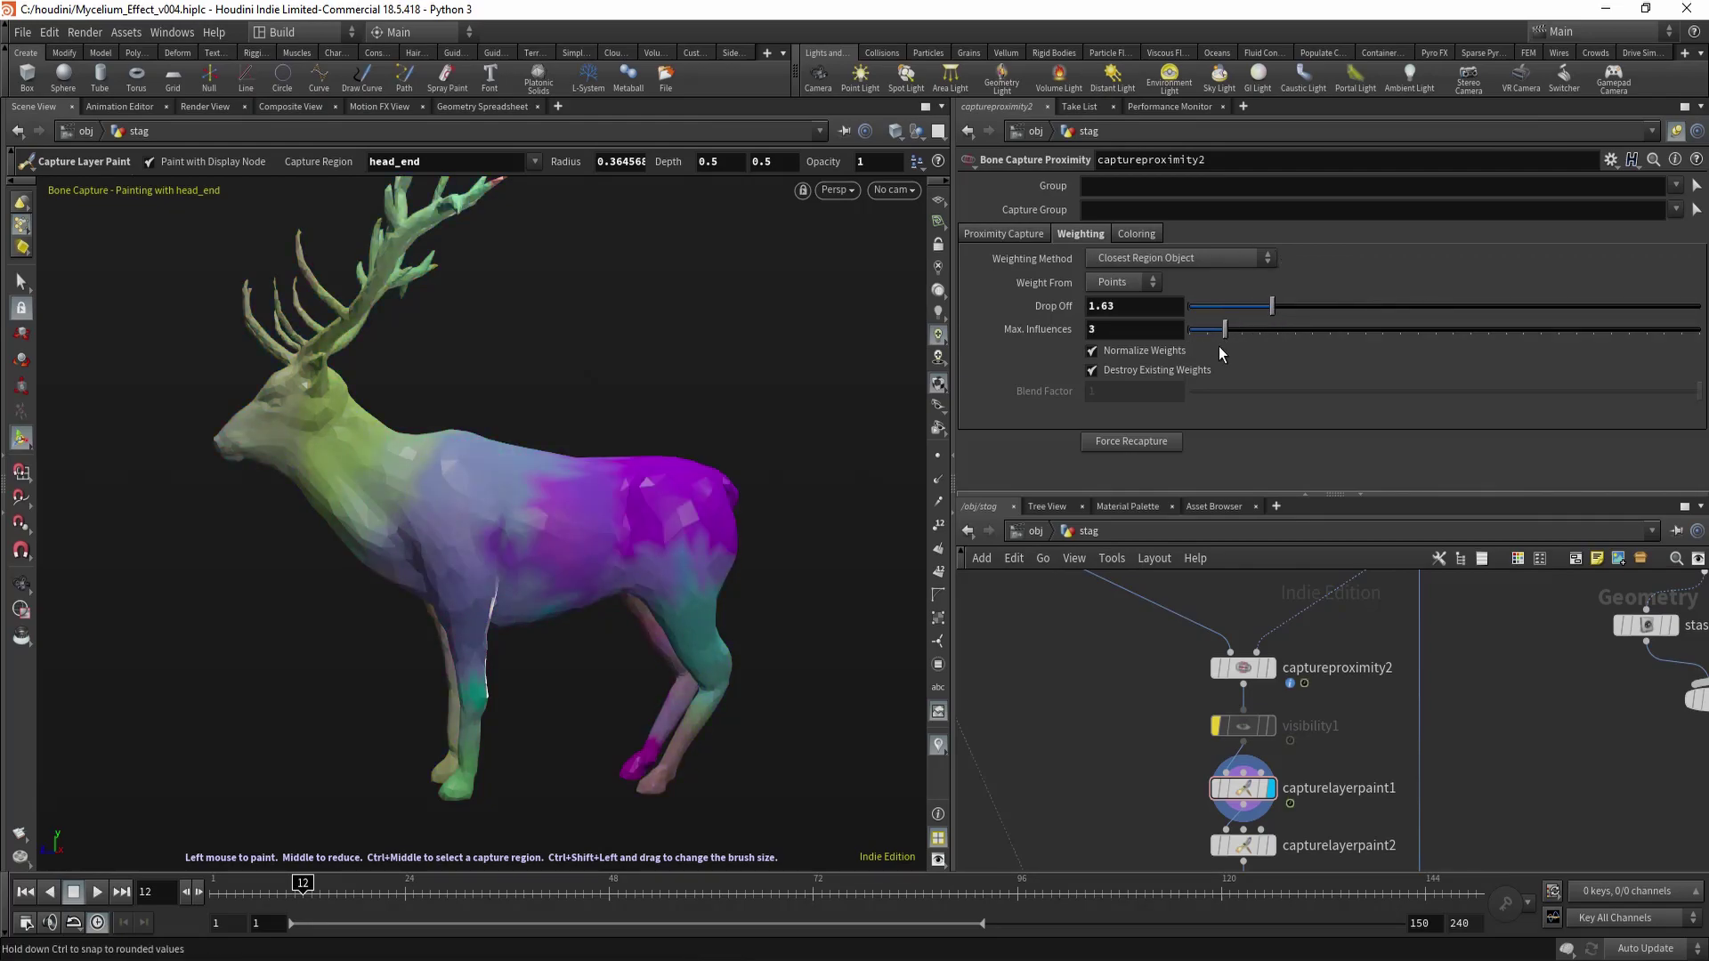
alt+drag(619, 639, 663, 583)
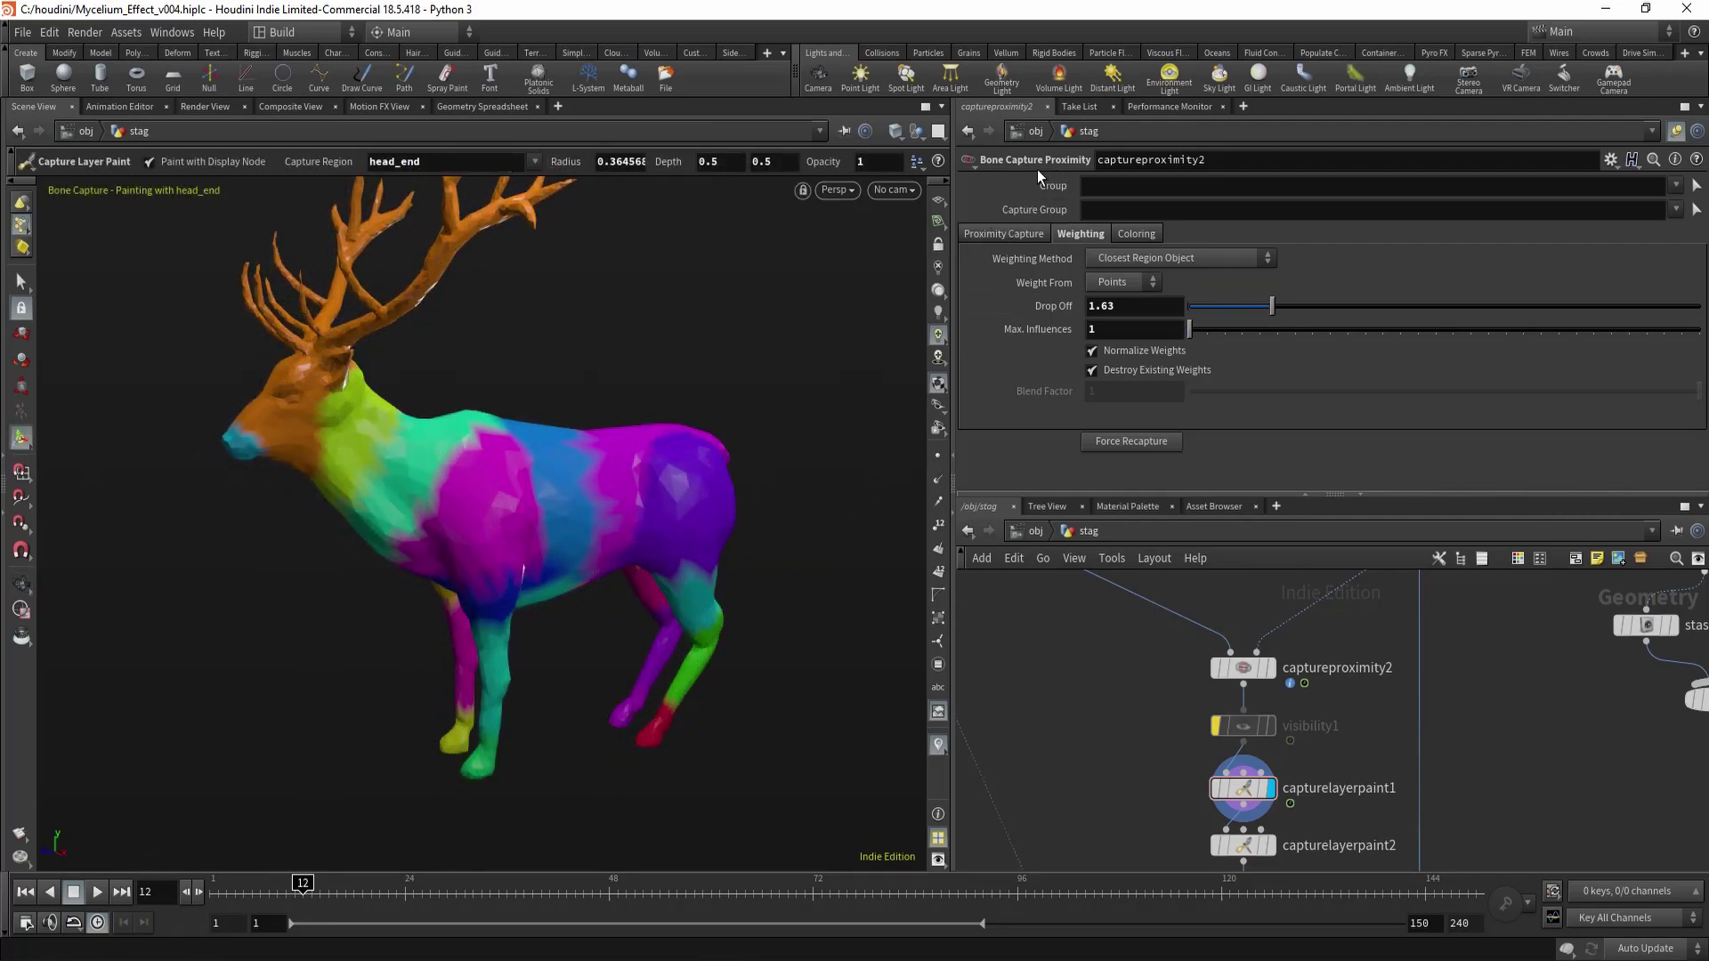
Display the capturelayerpaint2 node and examine the blended weights around the stag's head and neck.
middle_drag(1114, 654, 1127, 628)
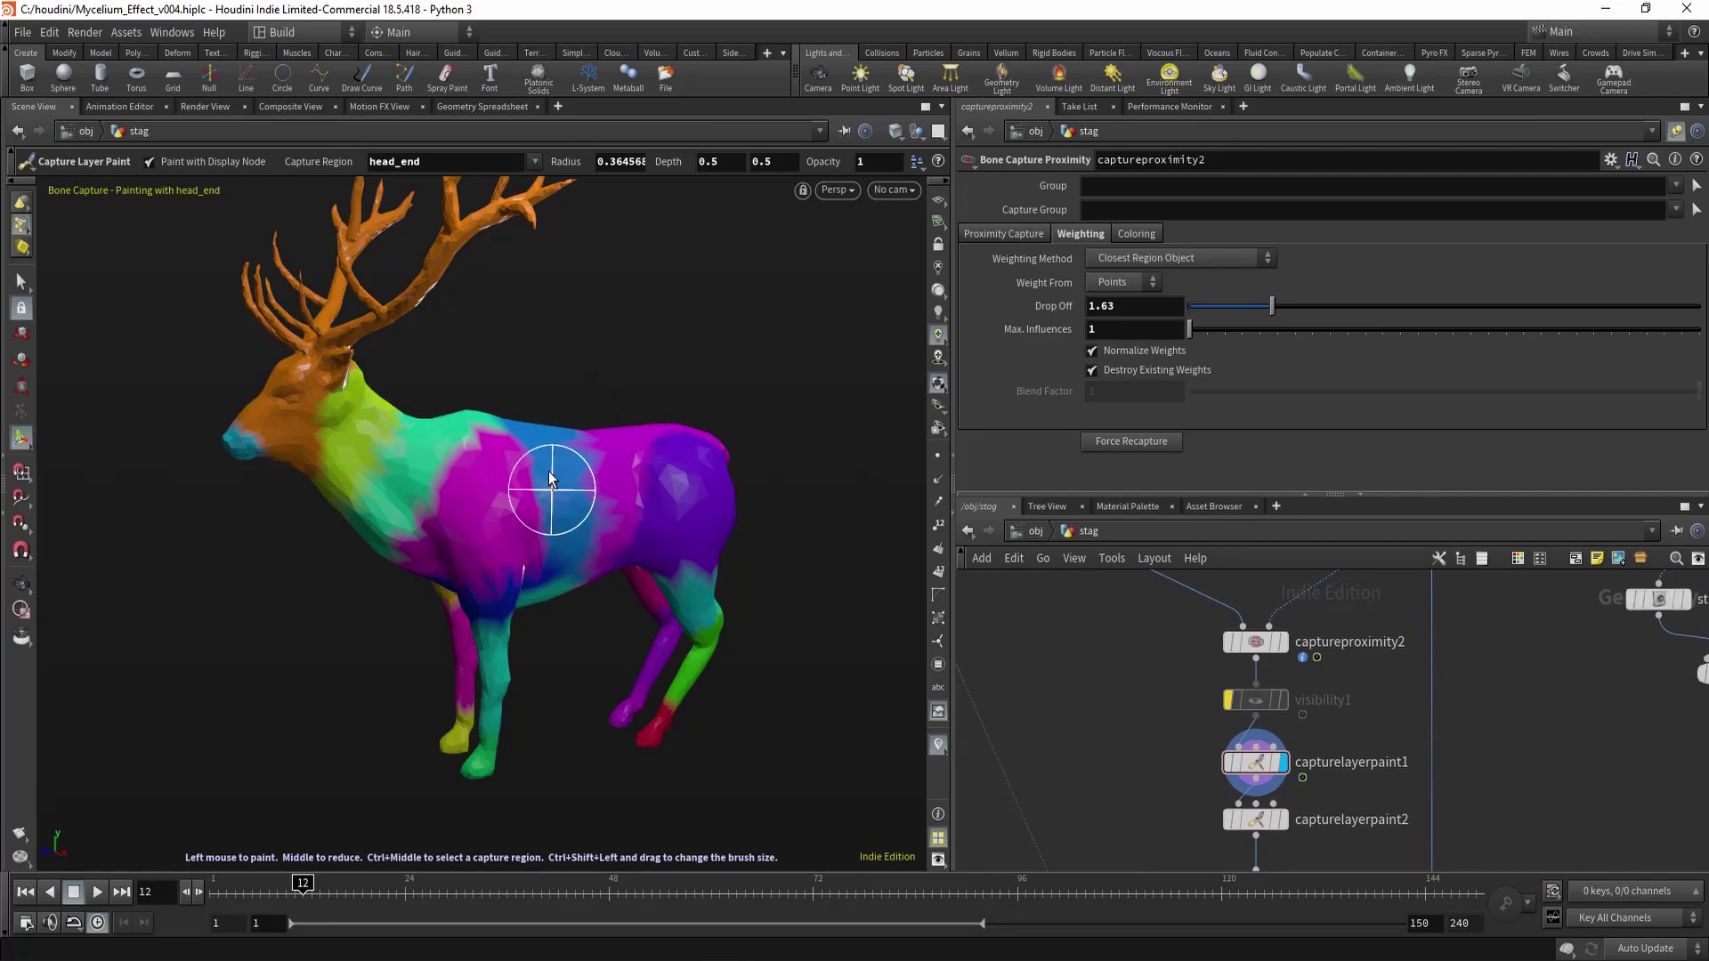
middle_drag(1106, 712, 1068, 697)
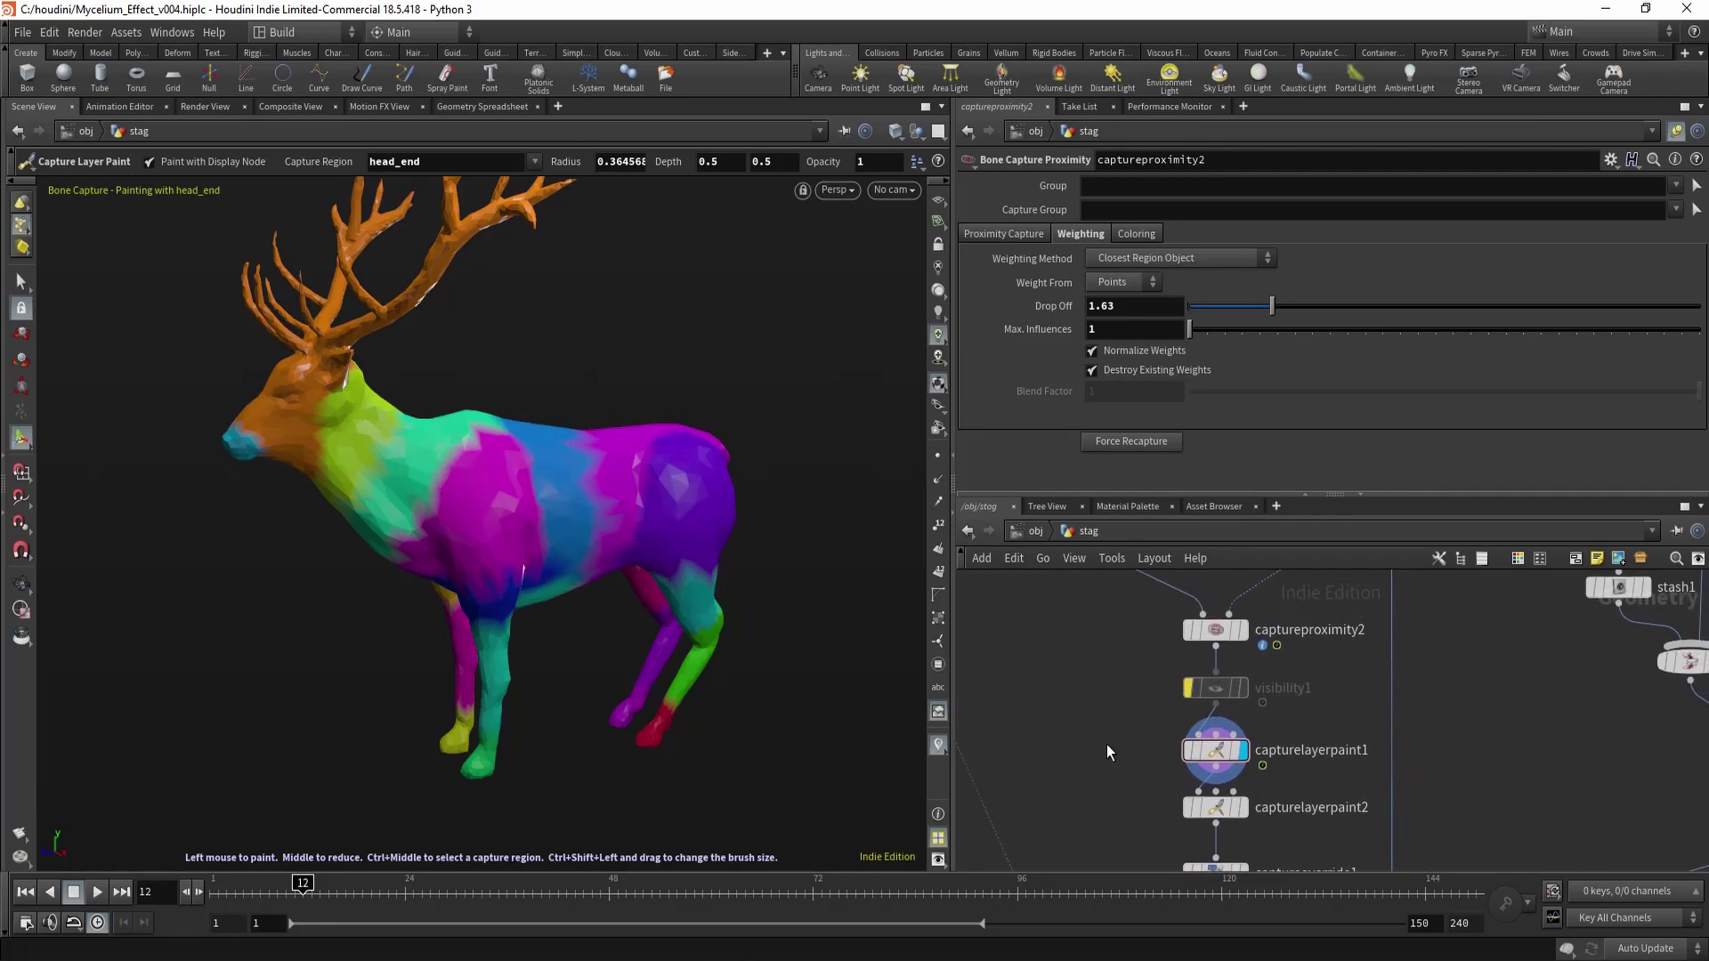
middle_drag(1107, 753, 1098, 706)
click(1210, 763)
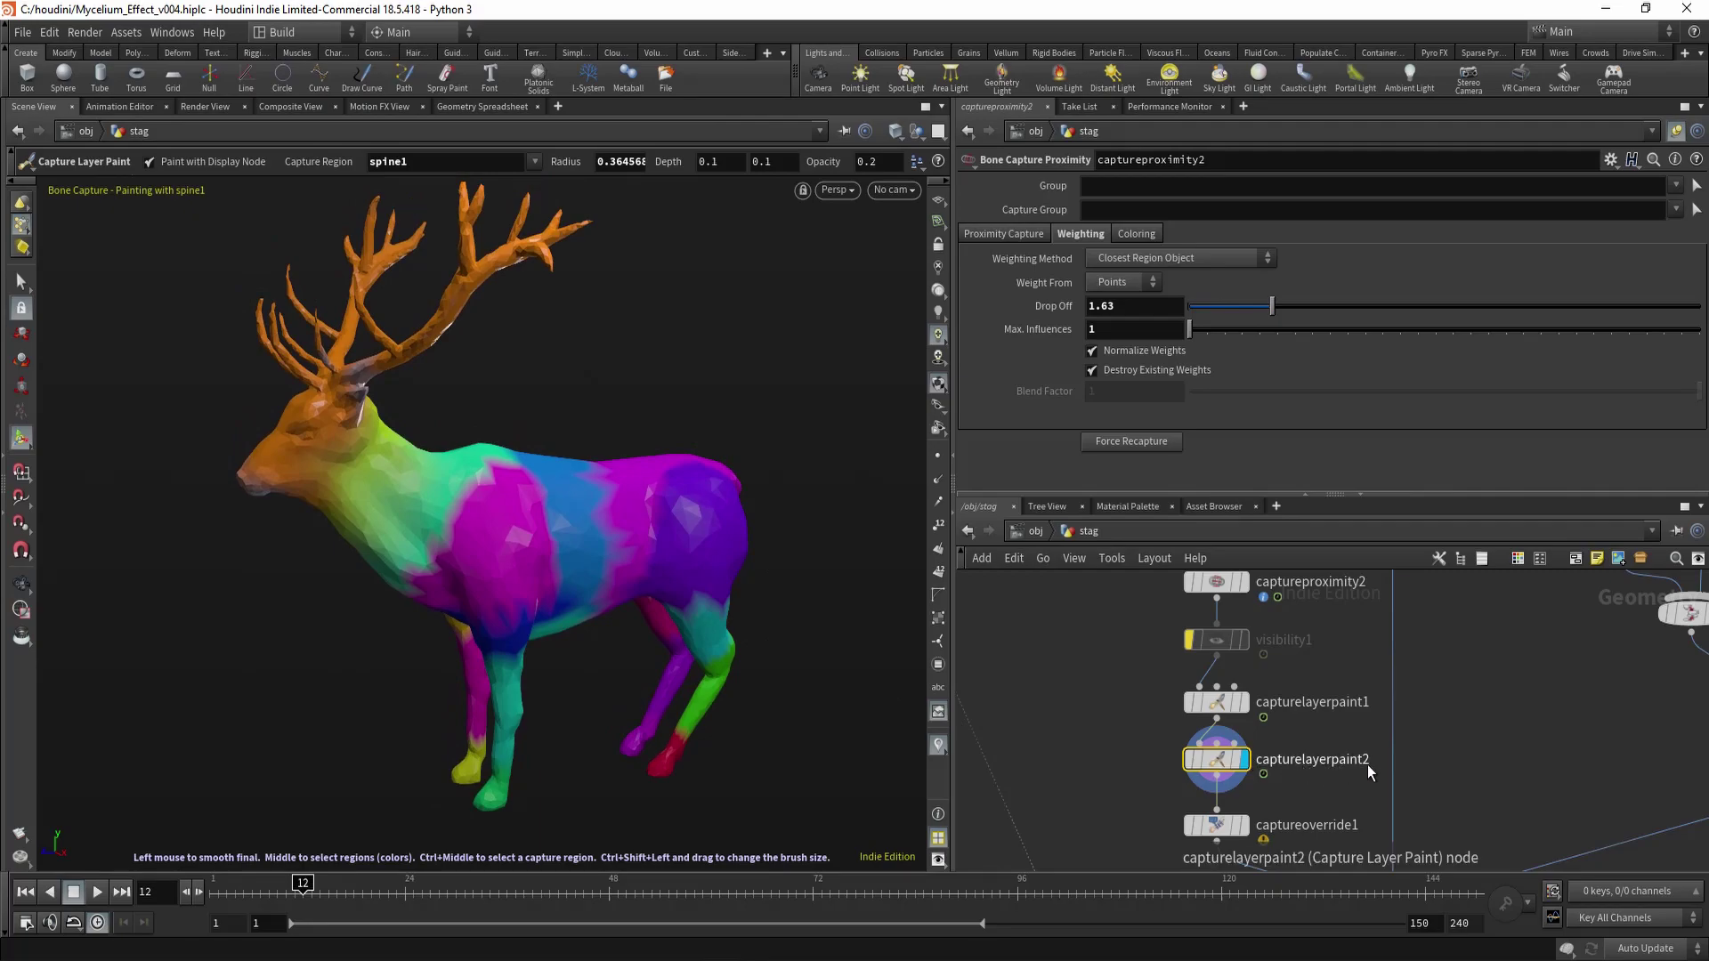
middle_drag(1029, 749, 1040, 746)
alt+drag(553, 572, 499, 593)
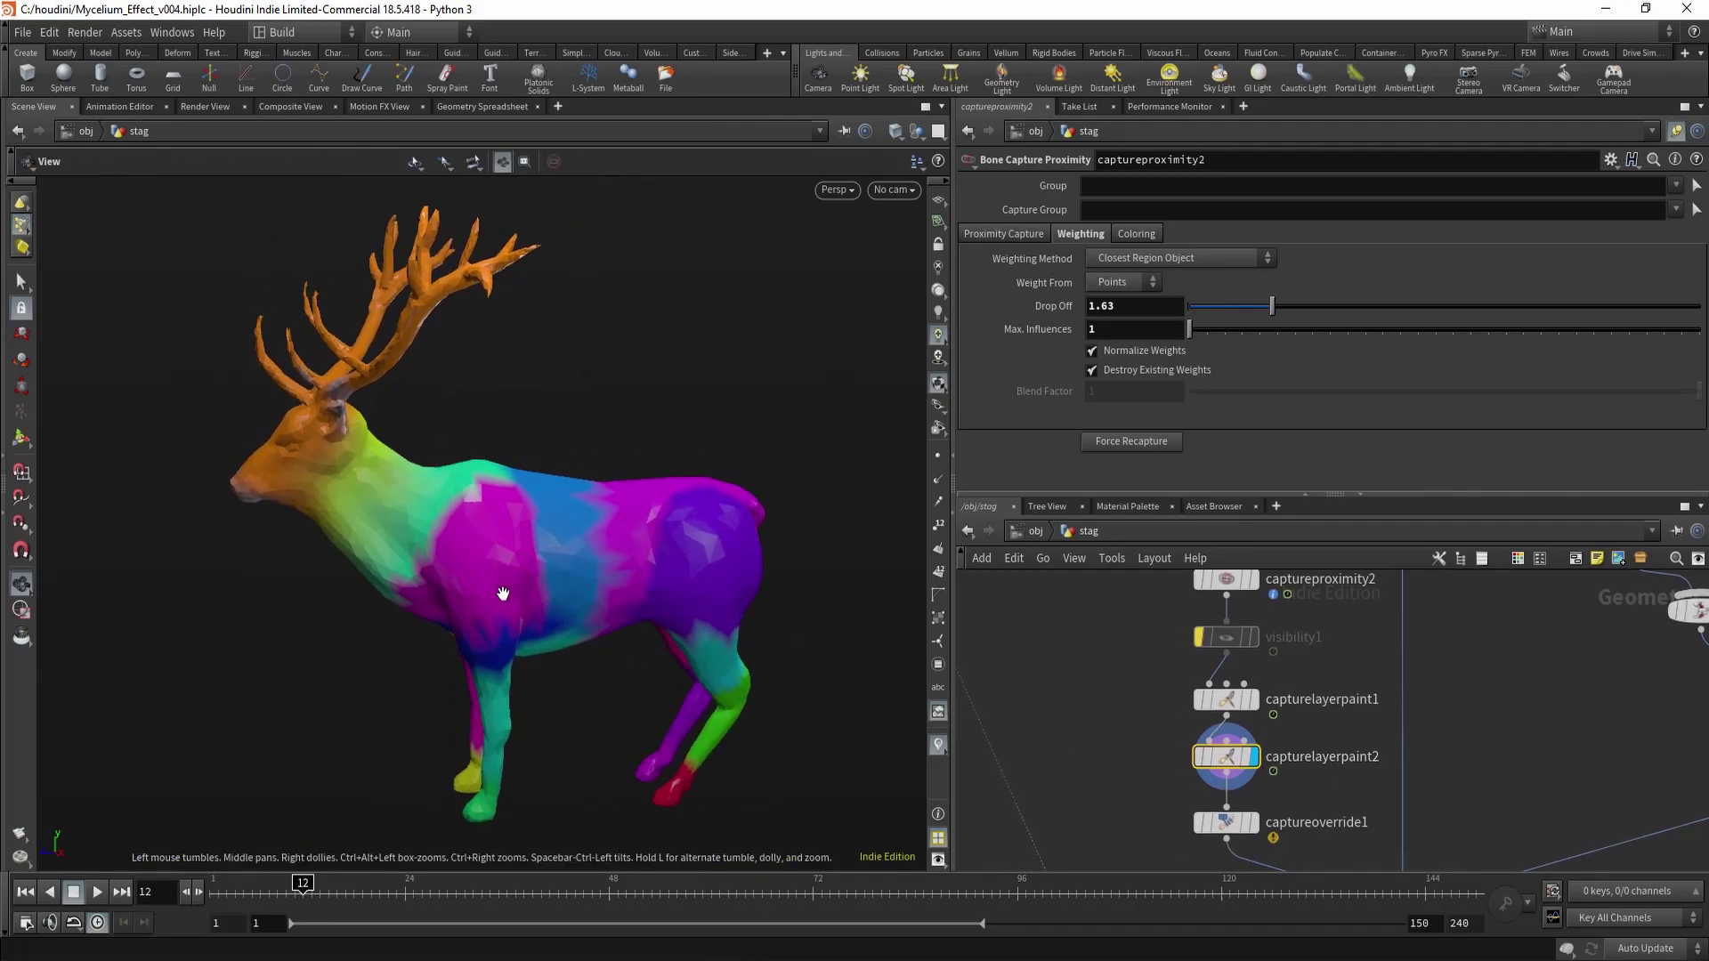
alt+right_drag(500, 593, 572, 592)
alt+drag(572, 592, 525, 574)
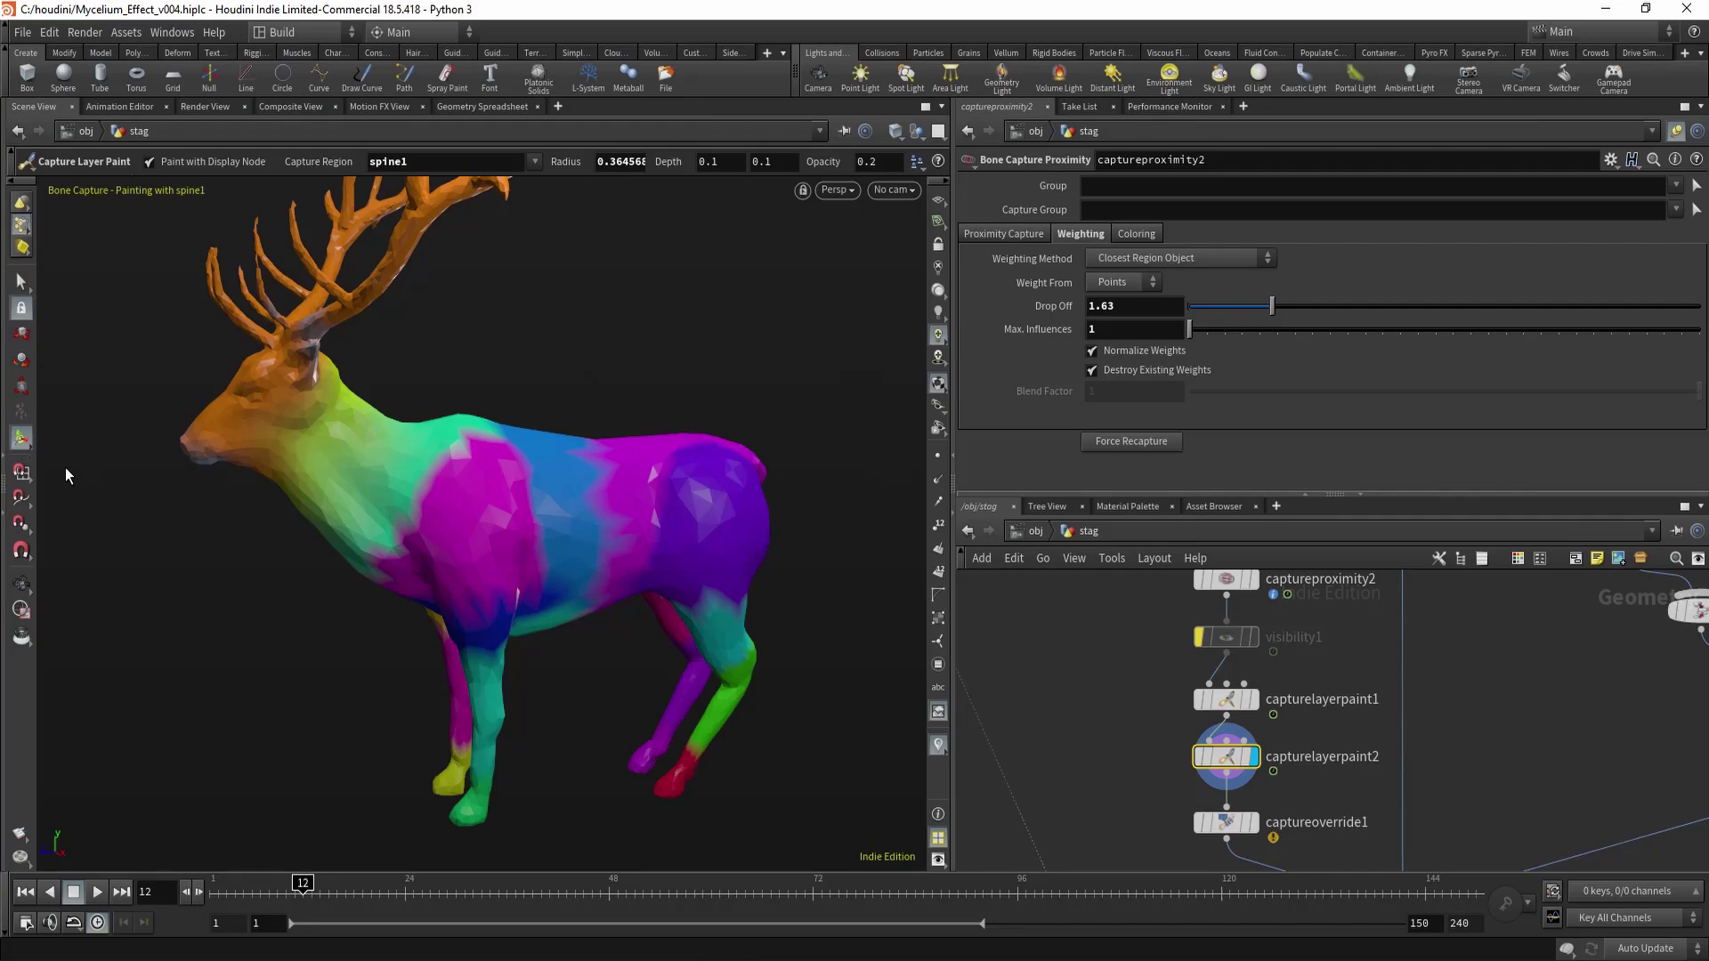
Switch the capture layer brush's main operation to Paint and check the Region Selector assignment.
right_click(564, 494)
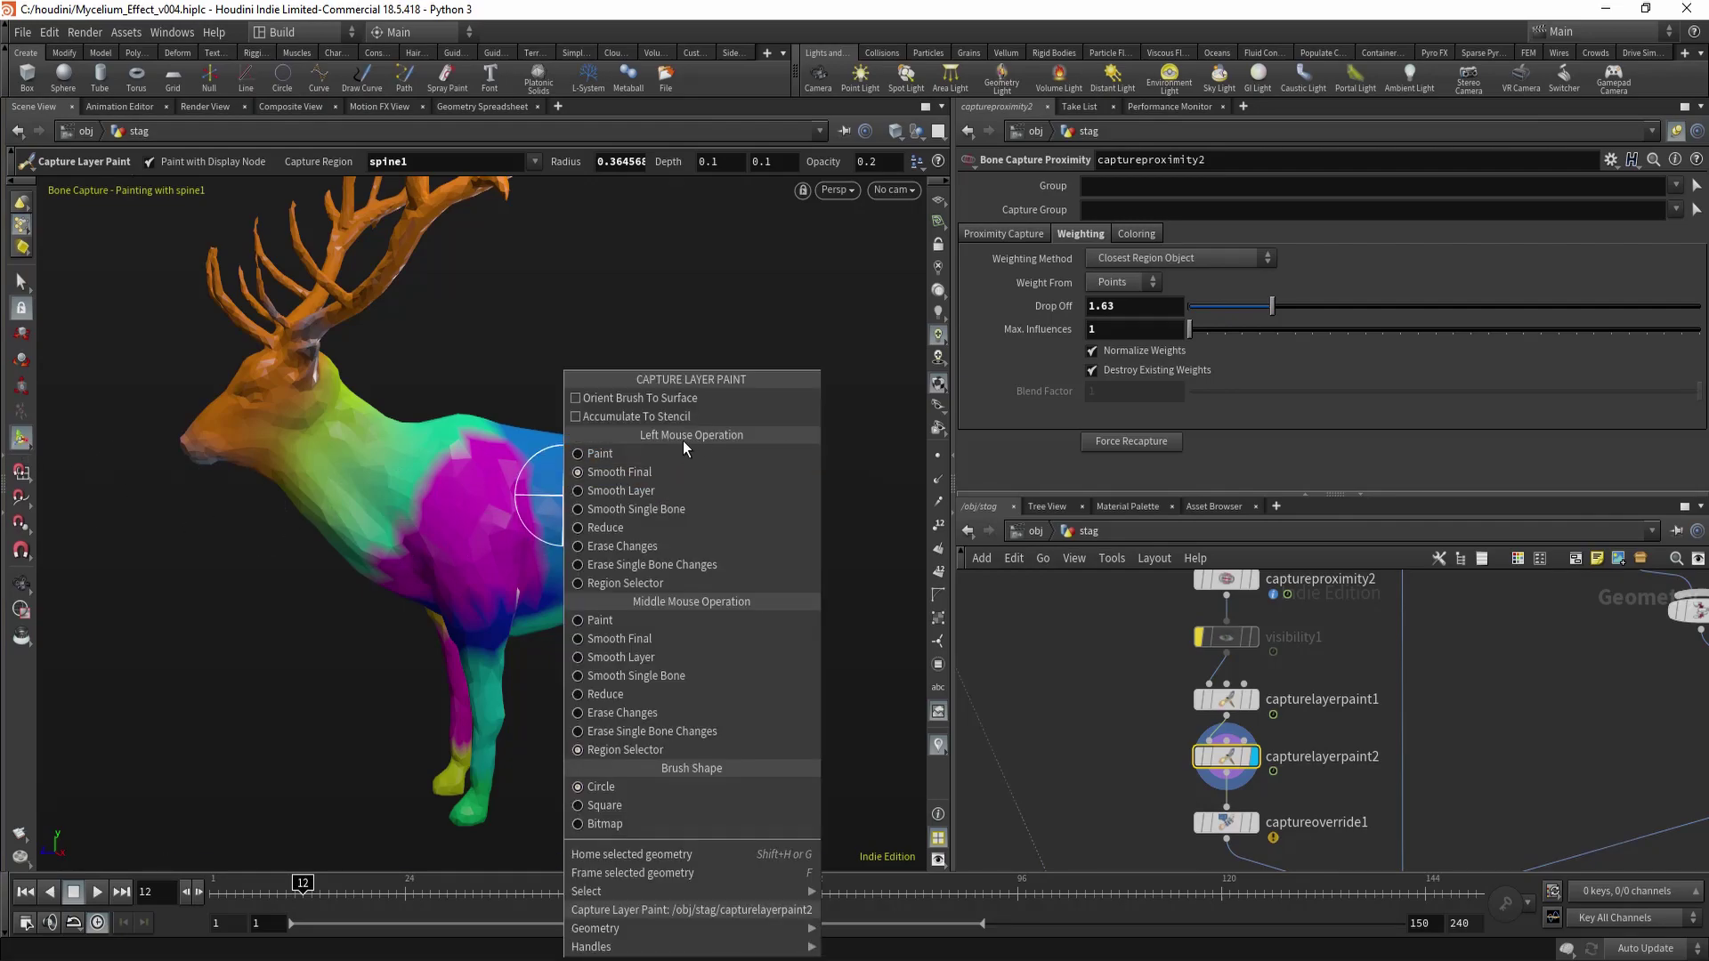
click(605, 453)
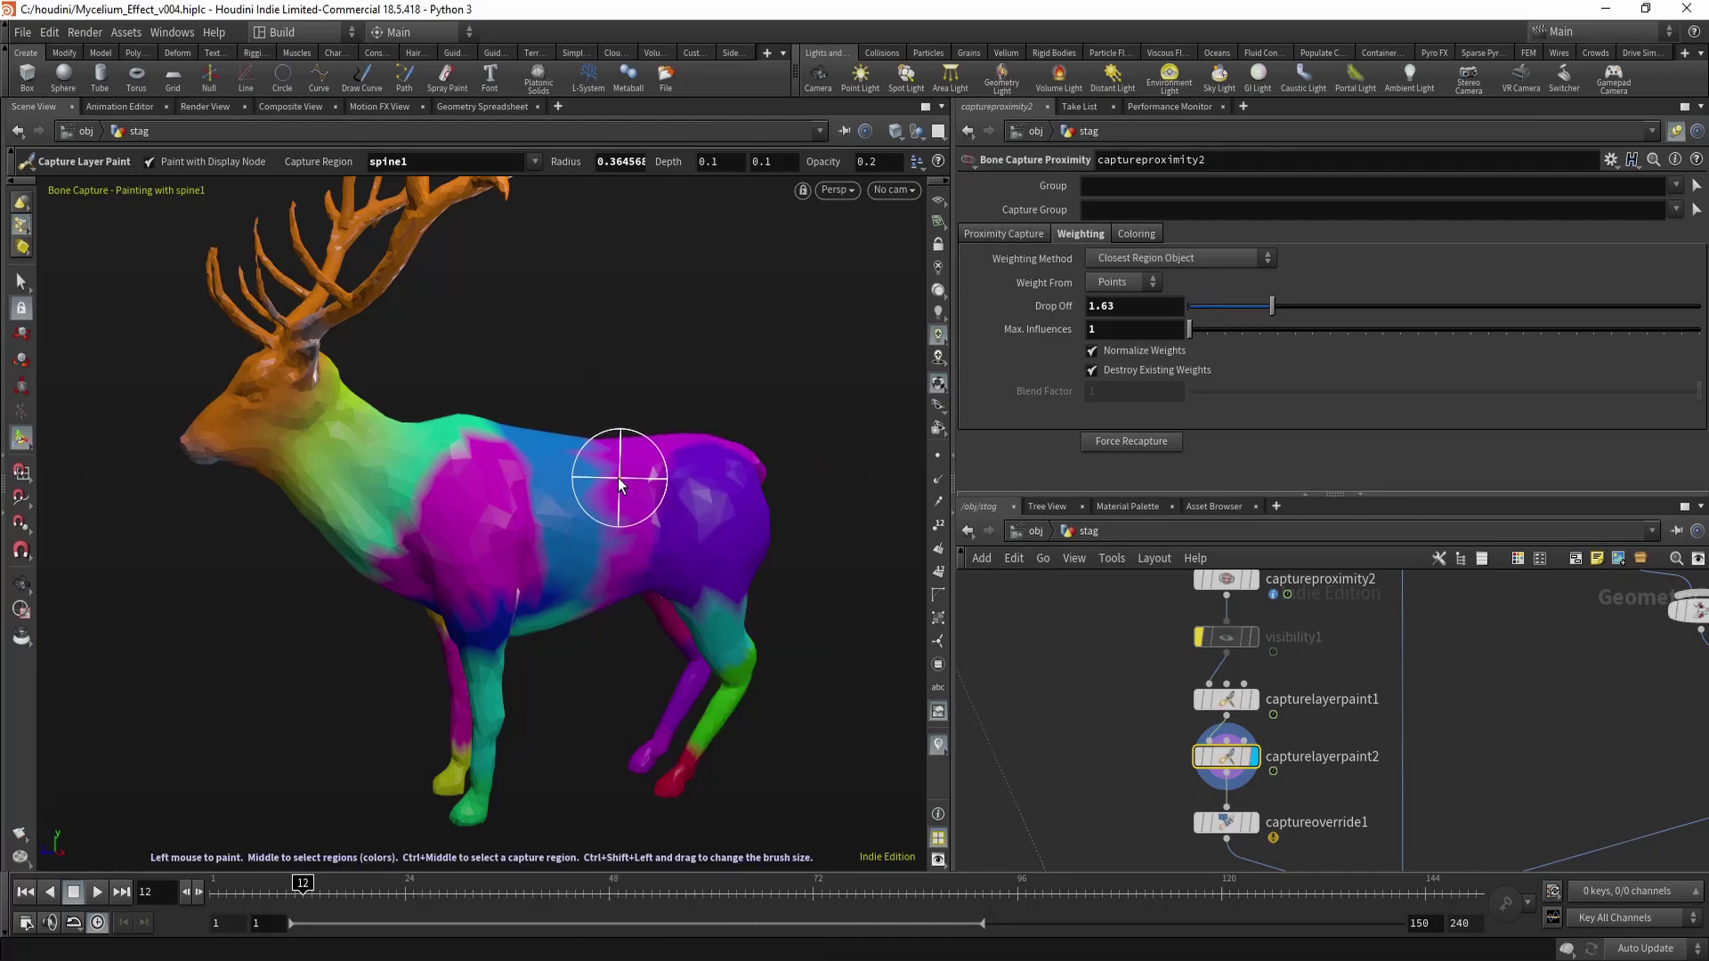
right_click(601, 482)
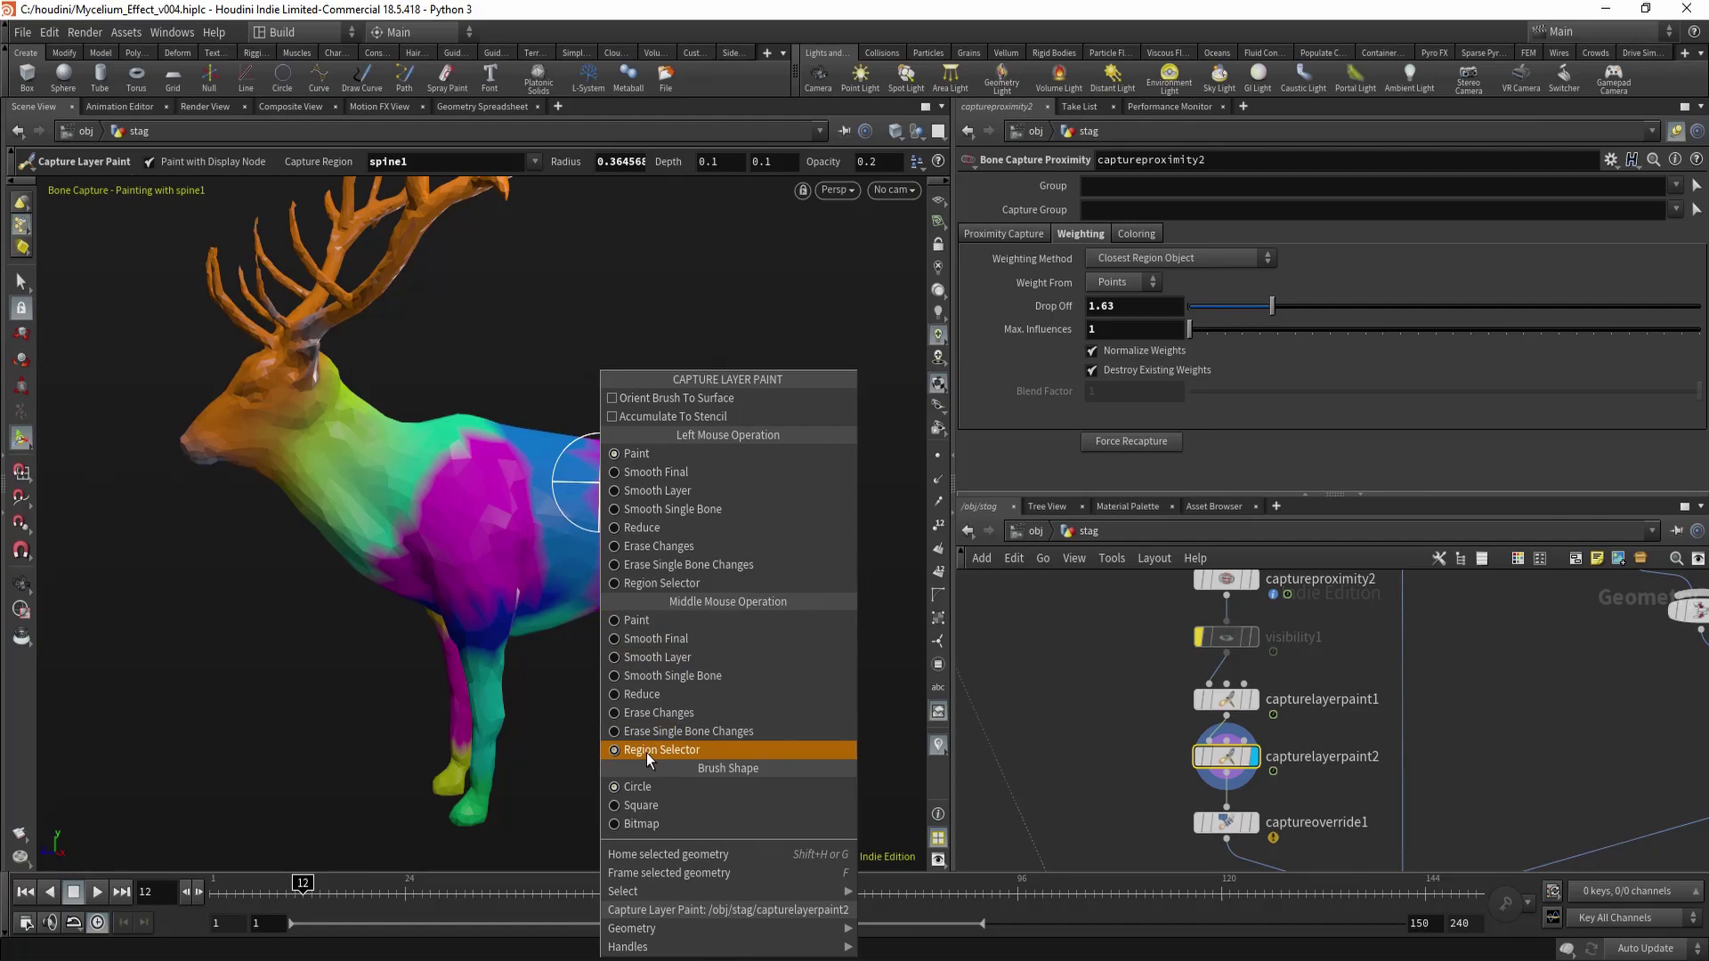
click(311, 596)
Pick the front_leg3.L capture region from the near front leg and paint it onto the upper leg.
alt+drag(377, 648, 329, 614)
alt+right_drag(328, 614, 427, 636)
alt+middle_drag(427, 636, 416, 539)
alt+drag(416, 540, 450, 541)
alt+right_drag(450, 542, 477, 630)
alt+middle_drag(477, 629, 473, 606)
alt+right_drag(472, 606, 566, 604)
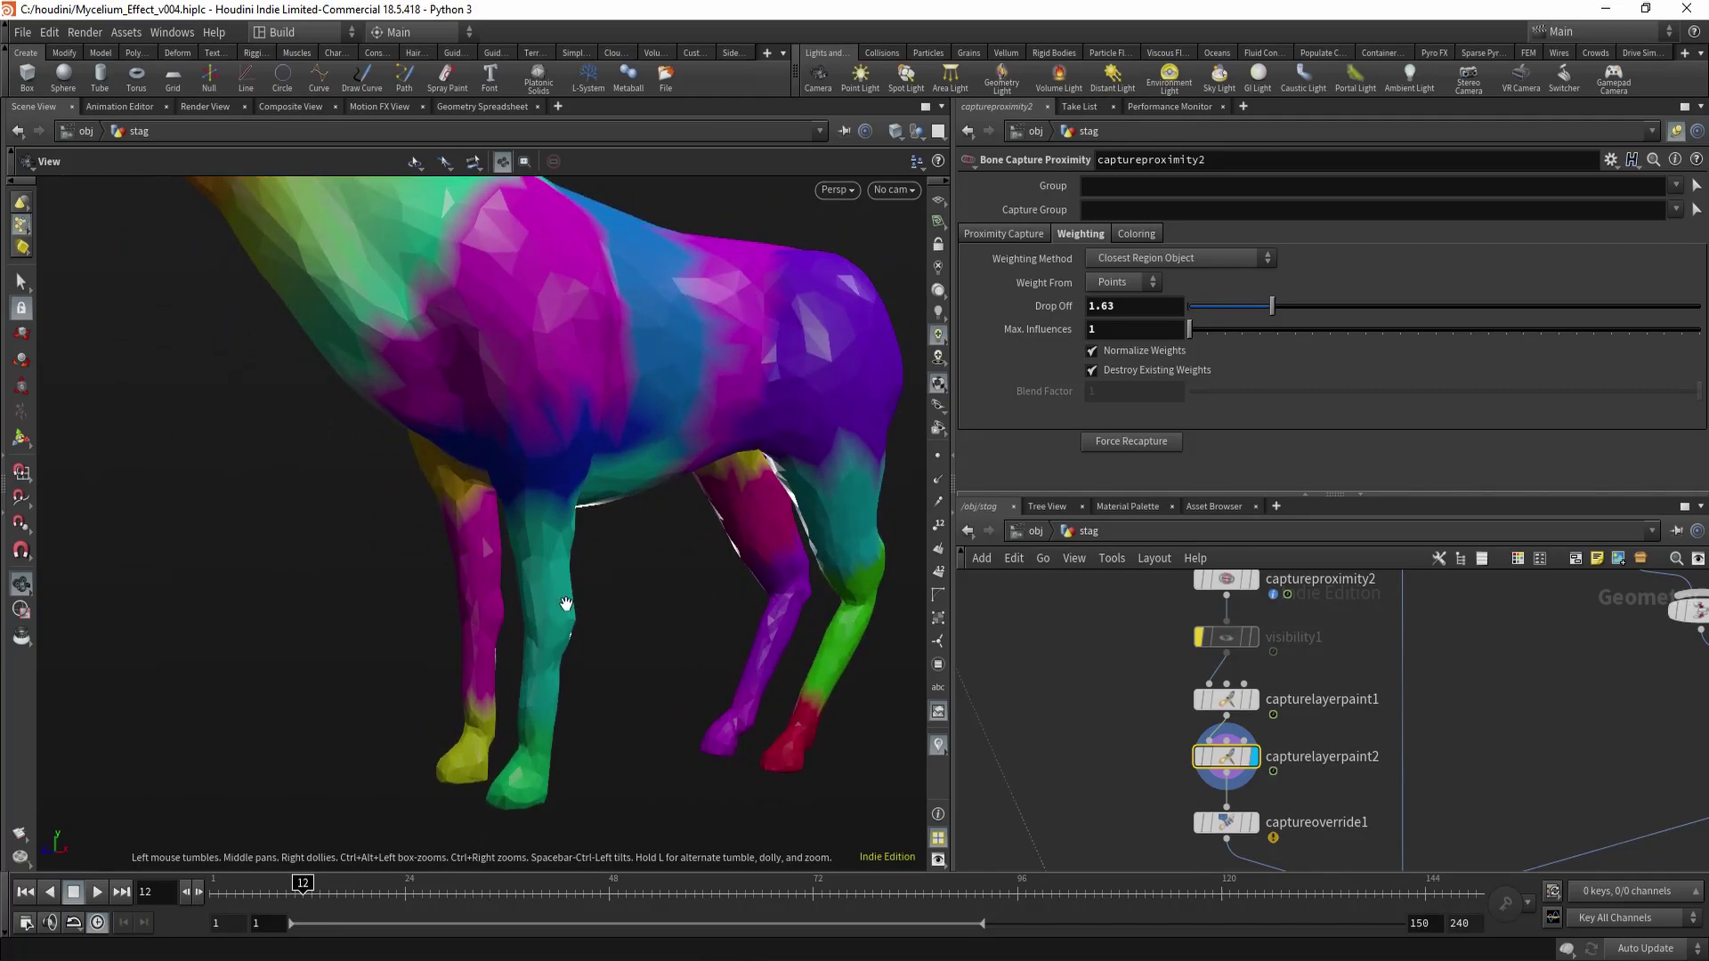
key(Return)
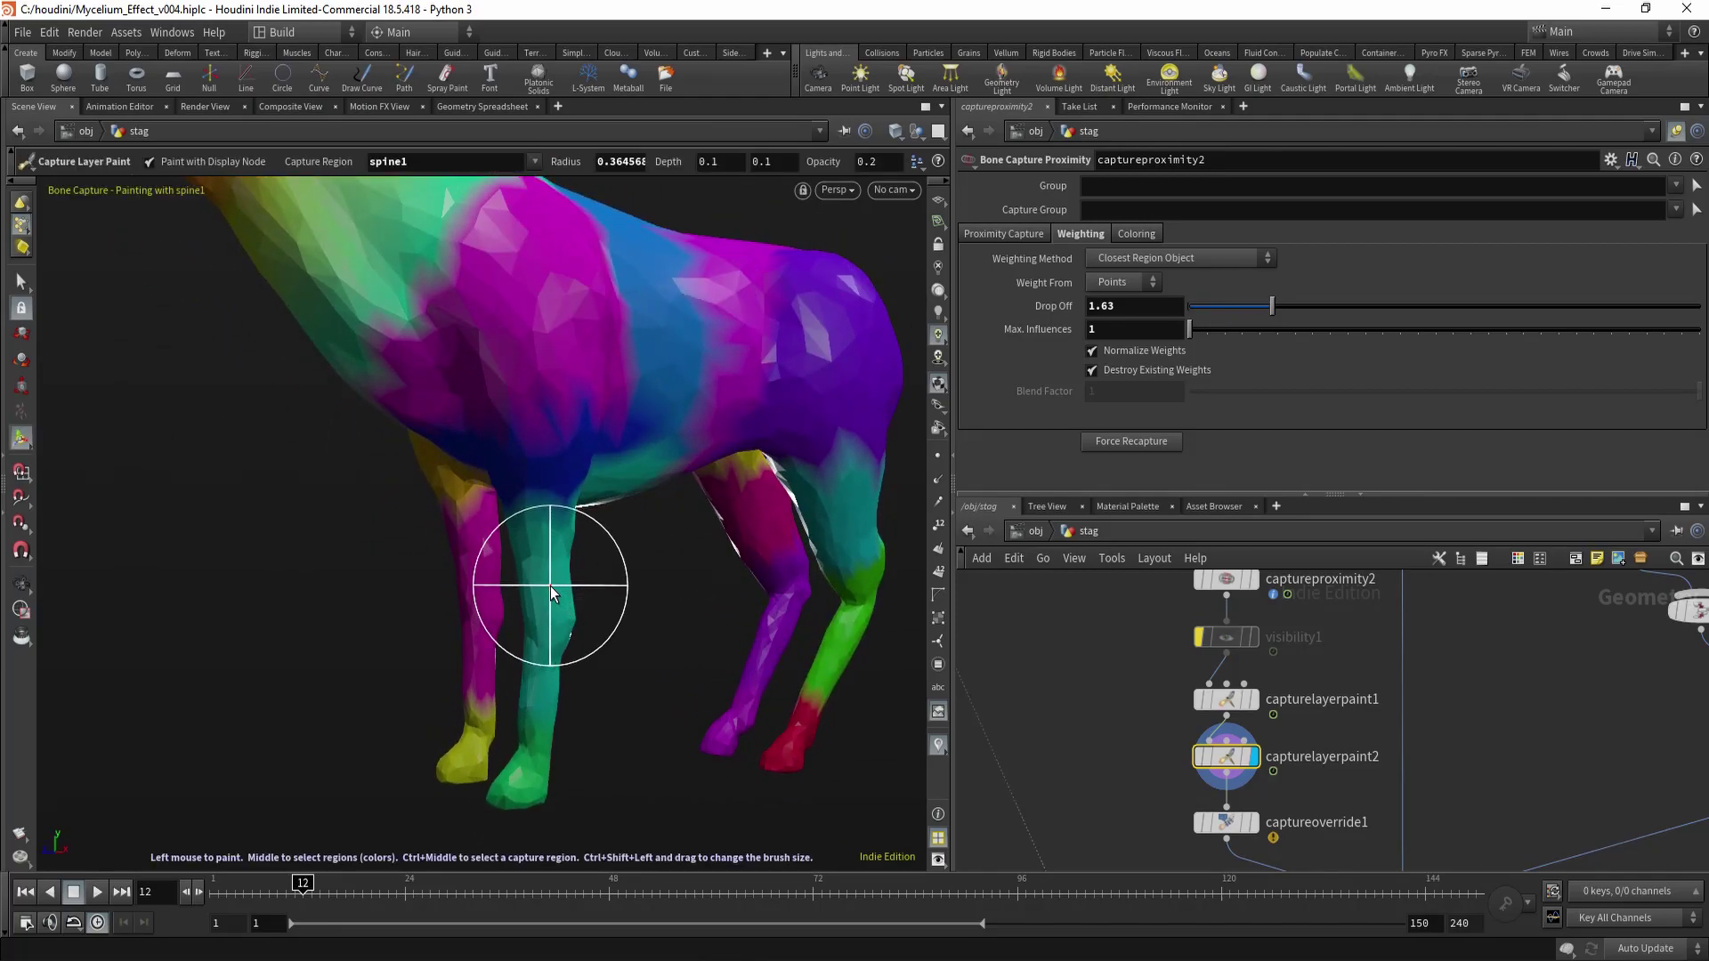
middle_click(550, 585)
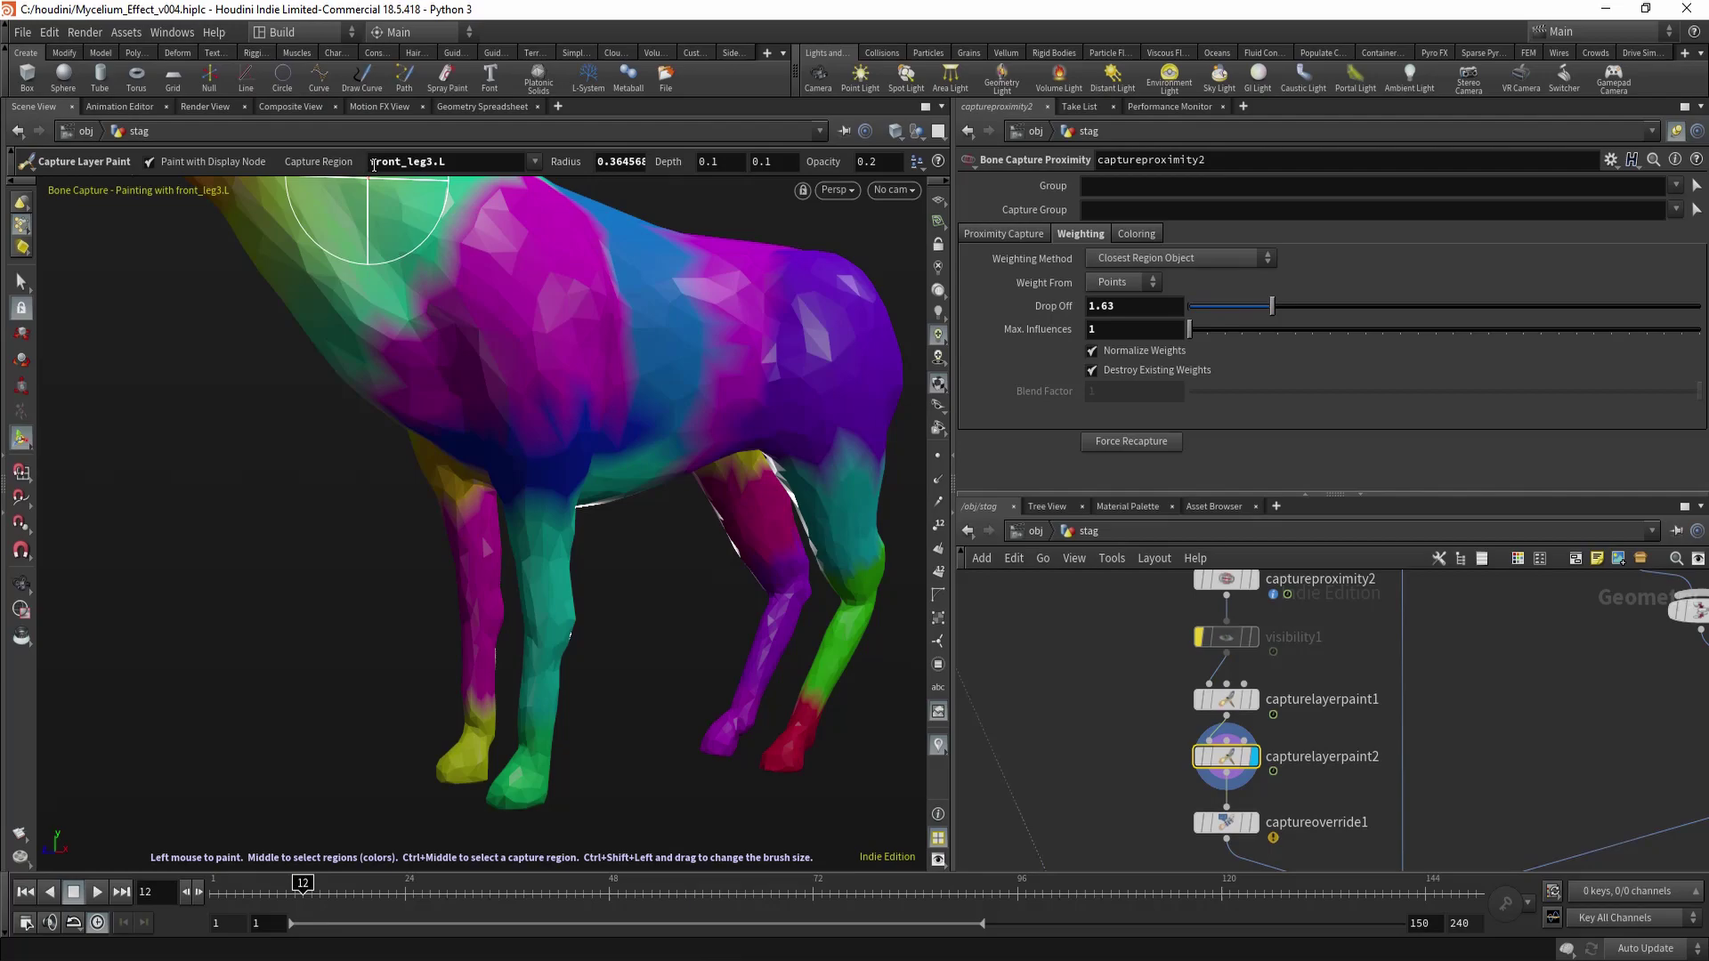
mouse_move(550, 565)
mouse_down()
mouse_move(534, 451)
mouse_move(541, 543)
mouse_up()
alt+middle_drag(546, 457, 496, 637)
alt+drag(496, 637, 430, 614)
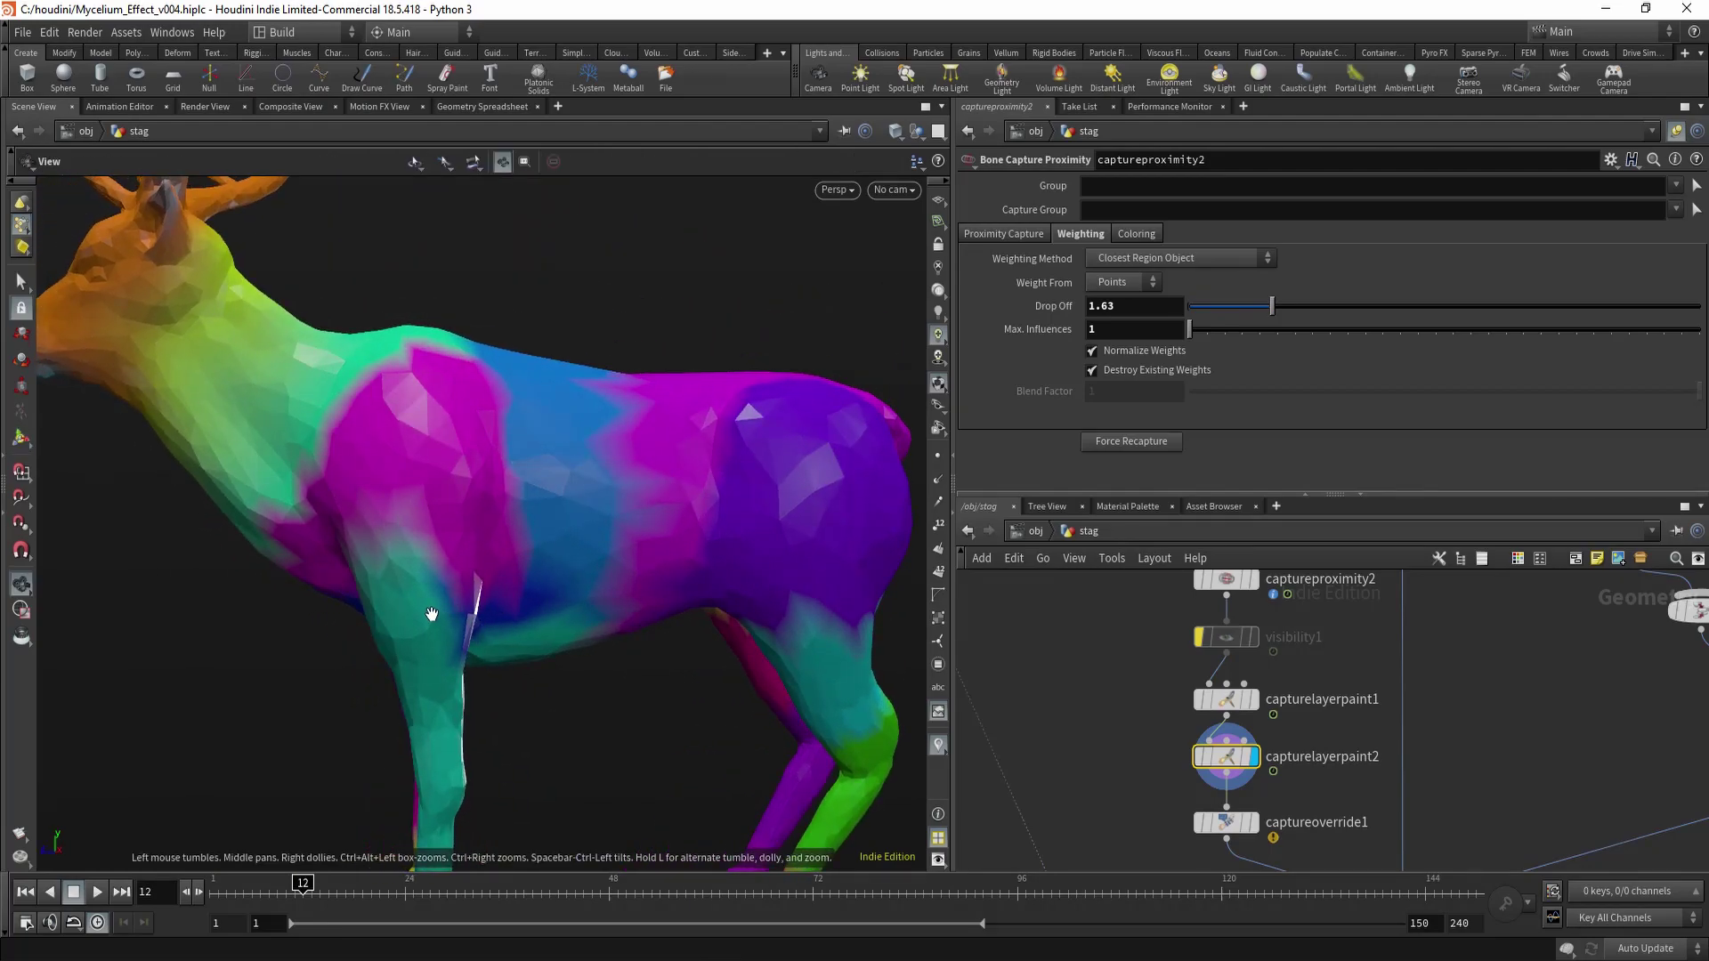
Pick the front_leg1.L capture region, paint it across the stag's flank, and undo the brush strokes.
middle_click(423, 442)
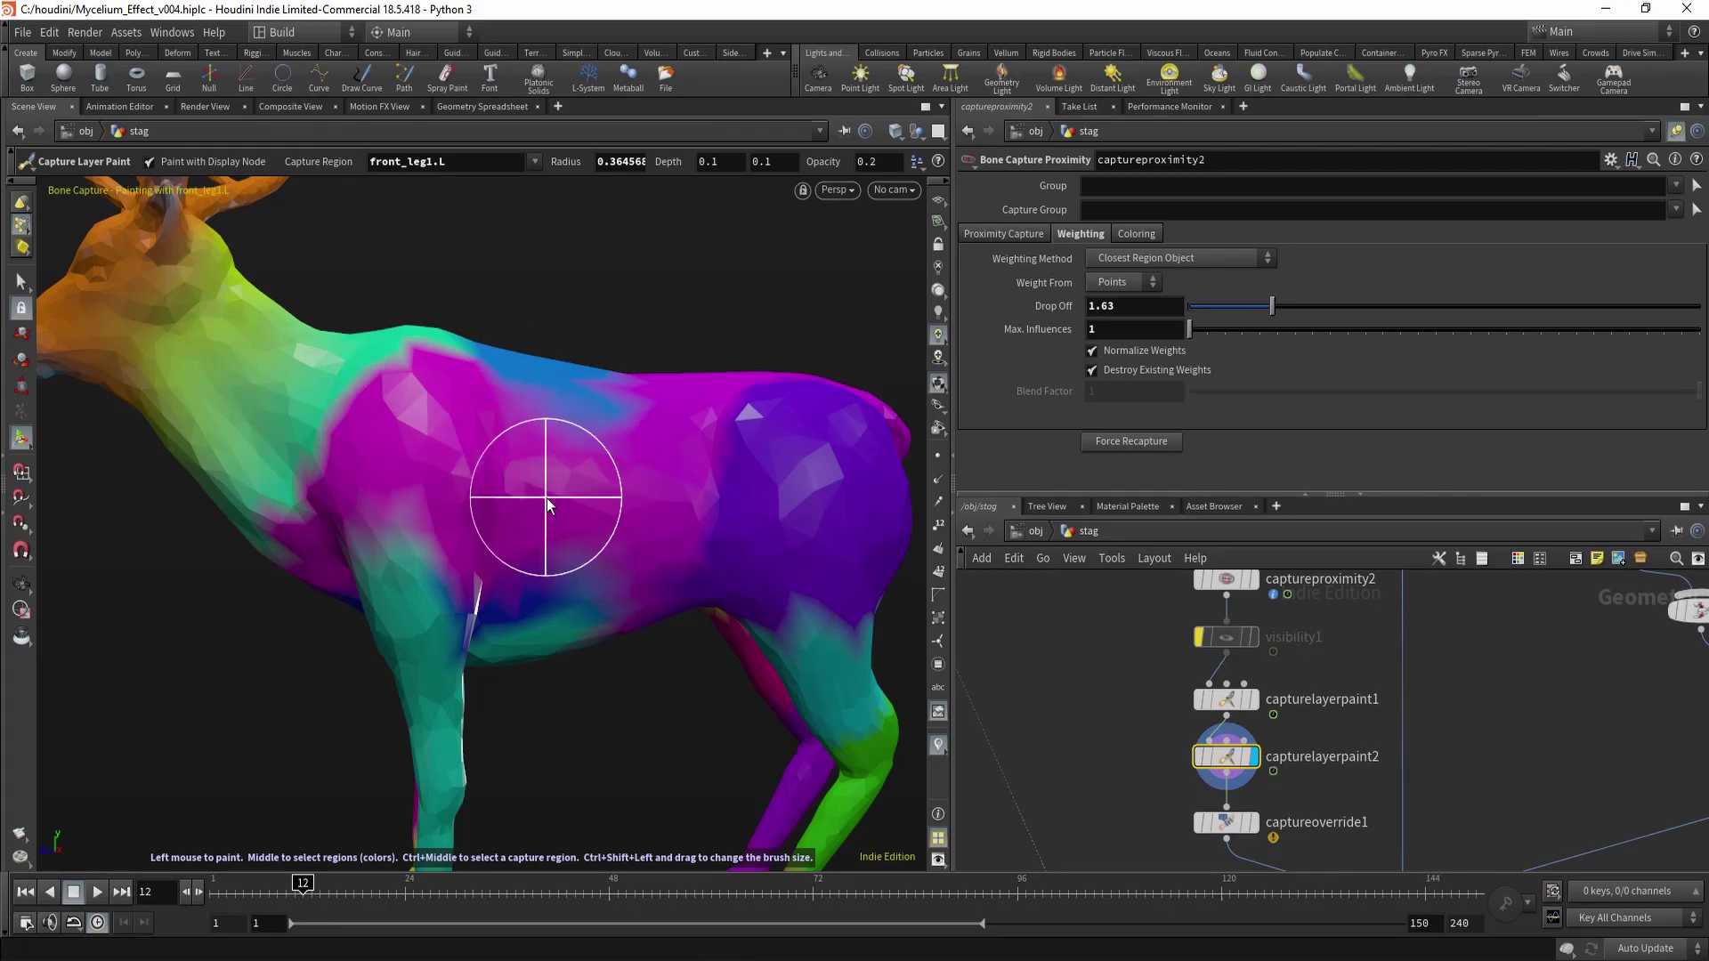
alt+right_drag(603, 623, 532, 588)
alt+middle_drag(532, 588, 584, 526)
key(ctrl+z)
key(ctrl+z)
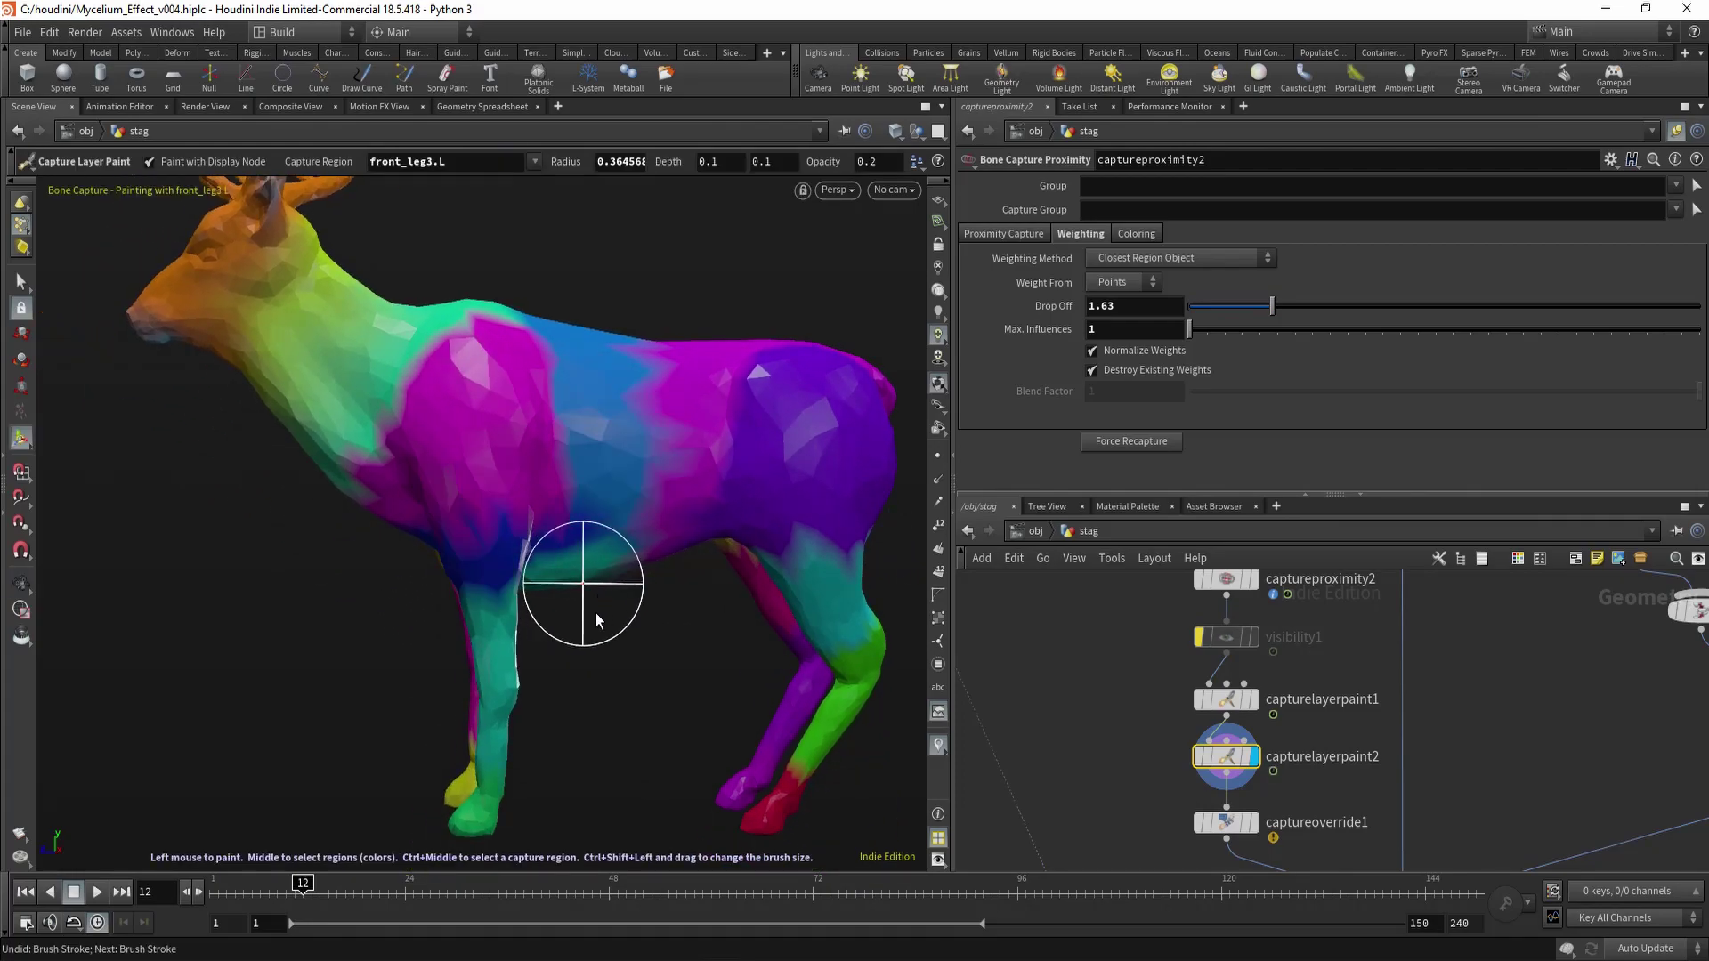
Switch the brush's main operation to Smooth Final and smooth the weights across the stag's flank.
mouse_move(611, 597)
alt+mouse_down()
mouse_move(564, 600)
mouse_move(537, 629)
mouse_move(565, 599)
mouse_move(535, 574)
alt+mouse_up()
right_click(541, 514)
click(605, 475)
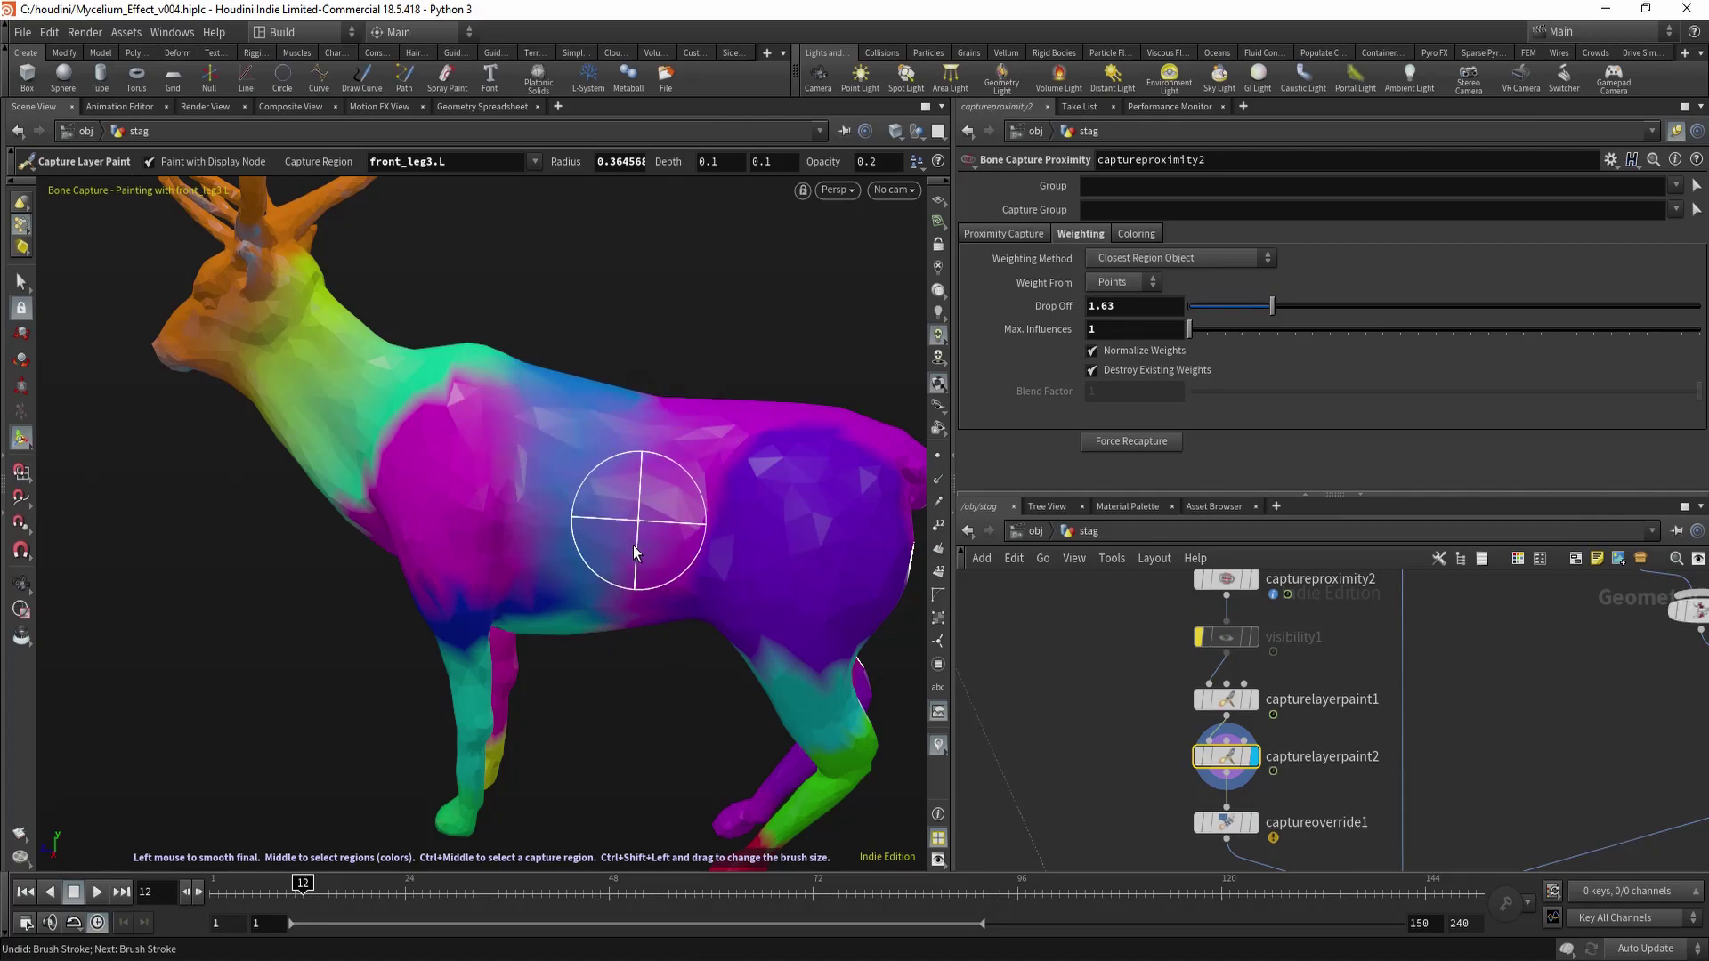
mouse_move(700, 574)
alt+mouse_down()
mouse_move(702, 534)
mouse_move(561, 557)
mouse_move(498, 508)
alt+mouse_up()
right_click(550, 504)
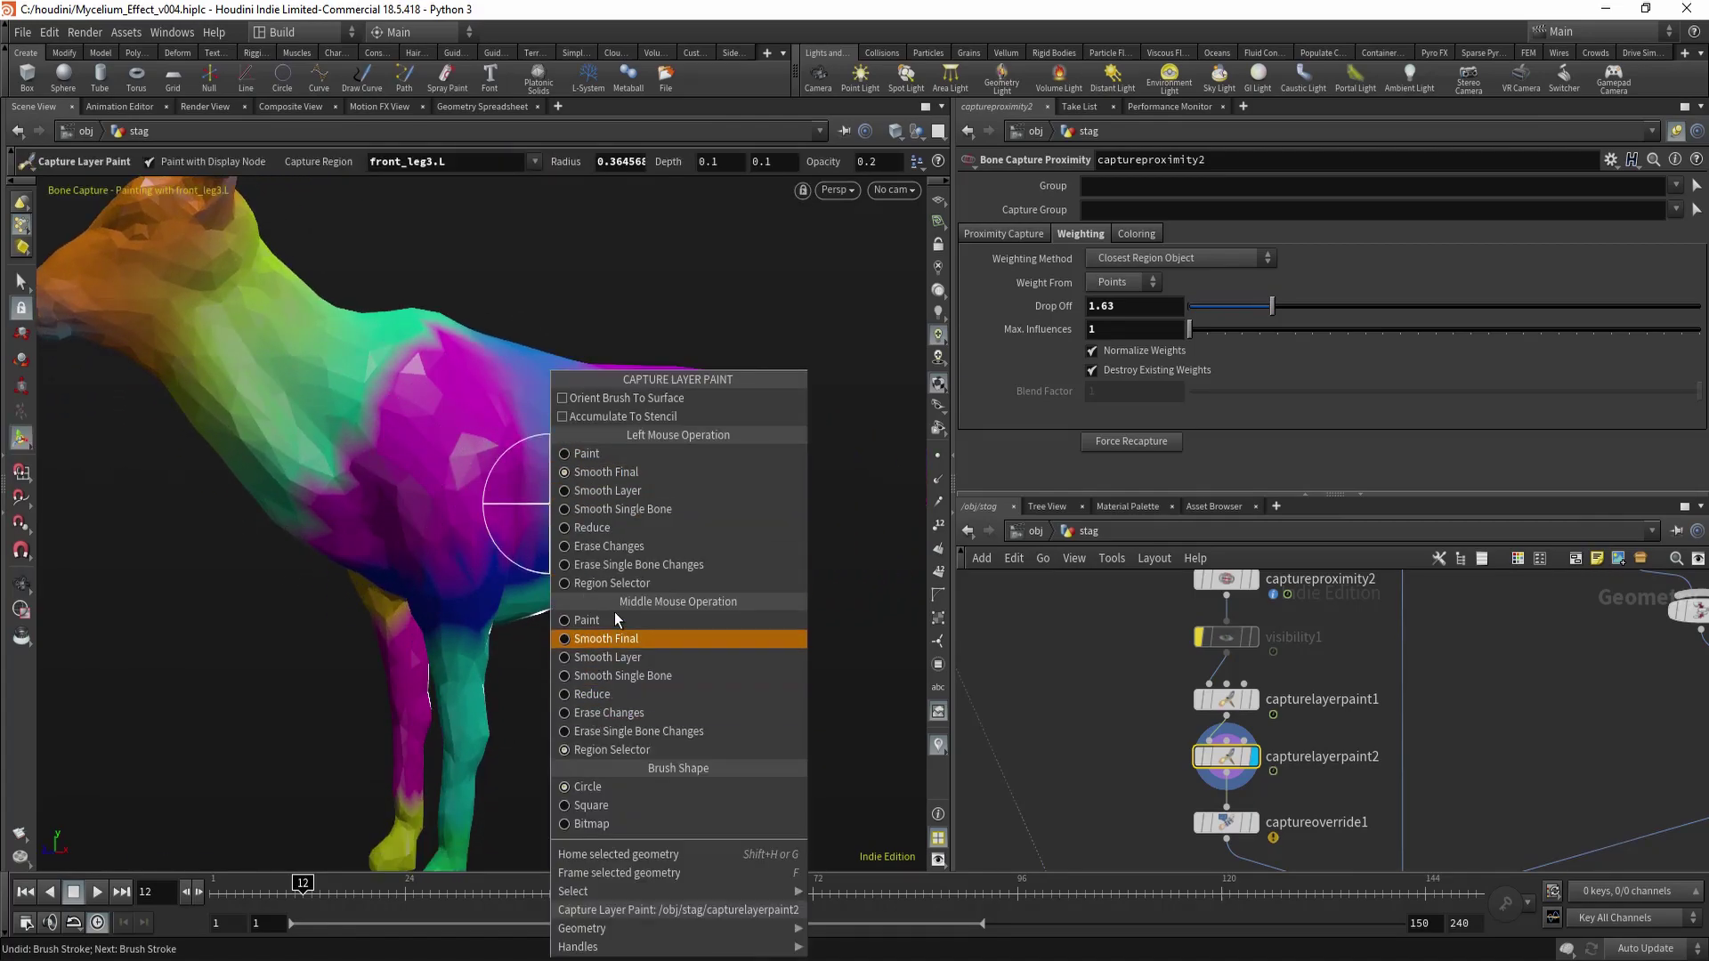
key(Escape)
scroll(450, 565, down, 3)
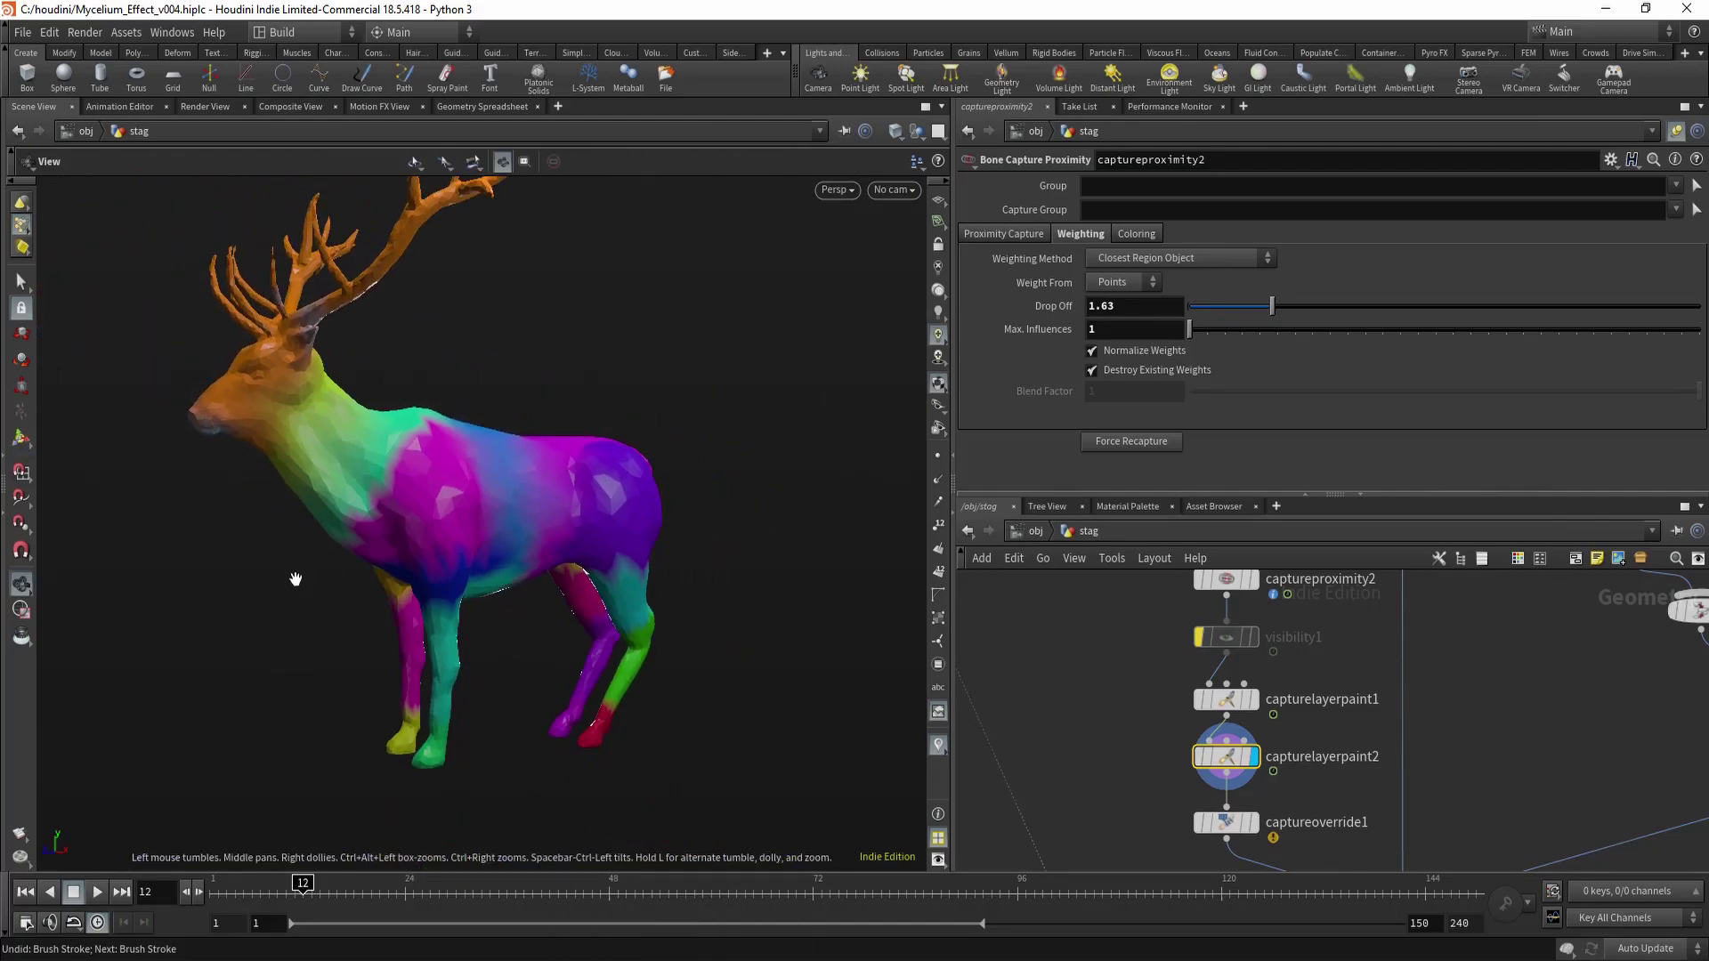
scroll(446, 611, up, 2)
key(Return)
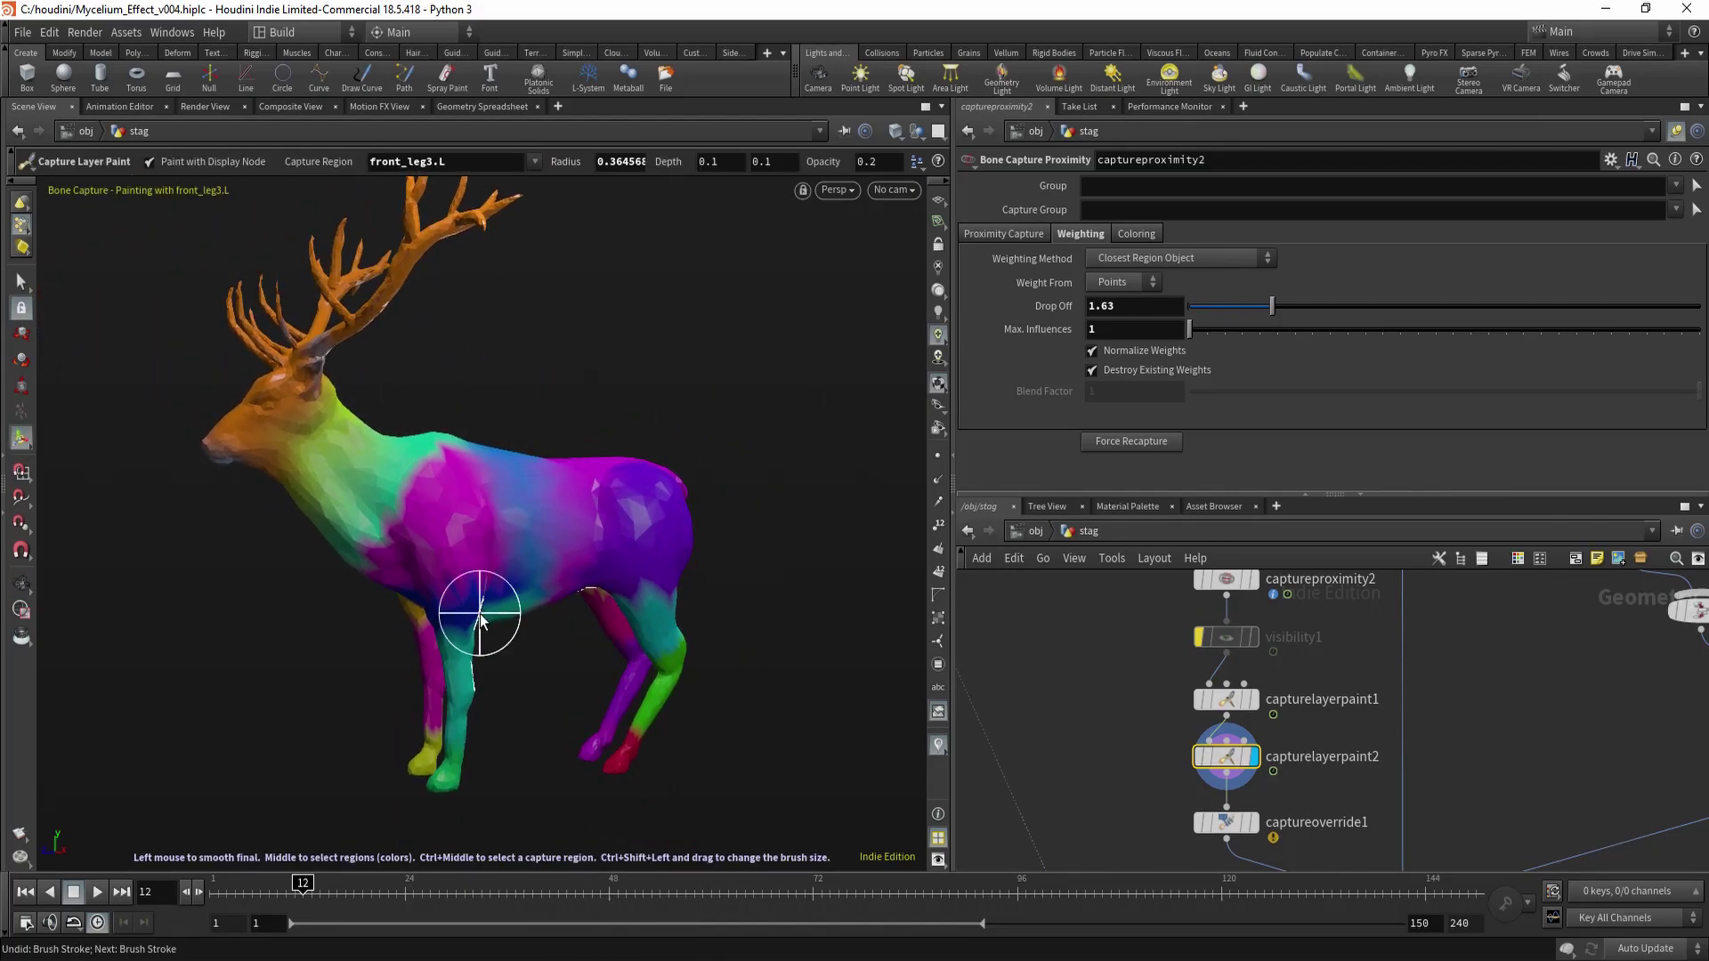
Display the captureoverride1 node and examine the head weights against those from capturelayerpaint2.
alt+right_drag(383, 412, 465, 504)
alt+drag(465, 504, 507, 481)
alt+middle_drag(506, 481, 555, 509)
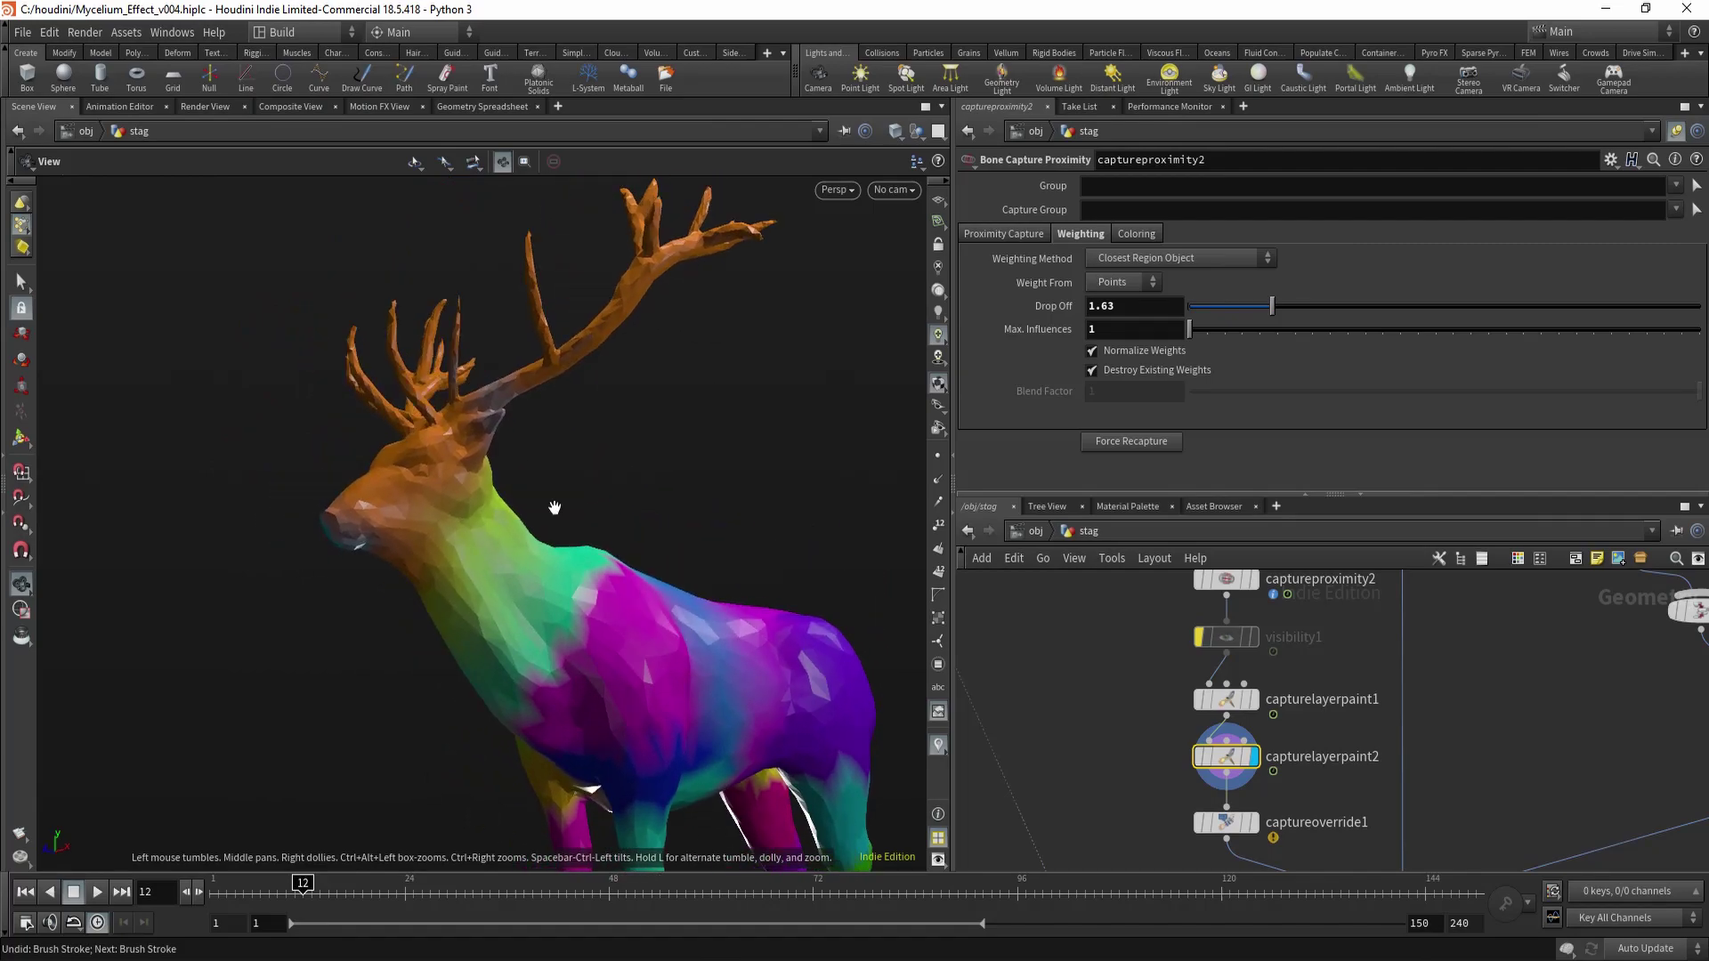
alt+right_drag(554, 509, 614, 569)
drag(1098, 824, 1327, 874)
click(1254, 822)
middle_drag(1167, 821, 1110, 726)
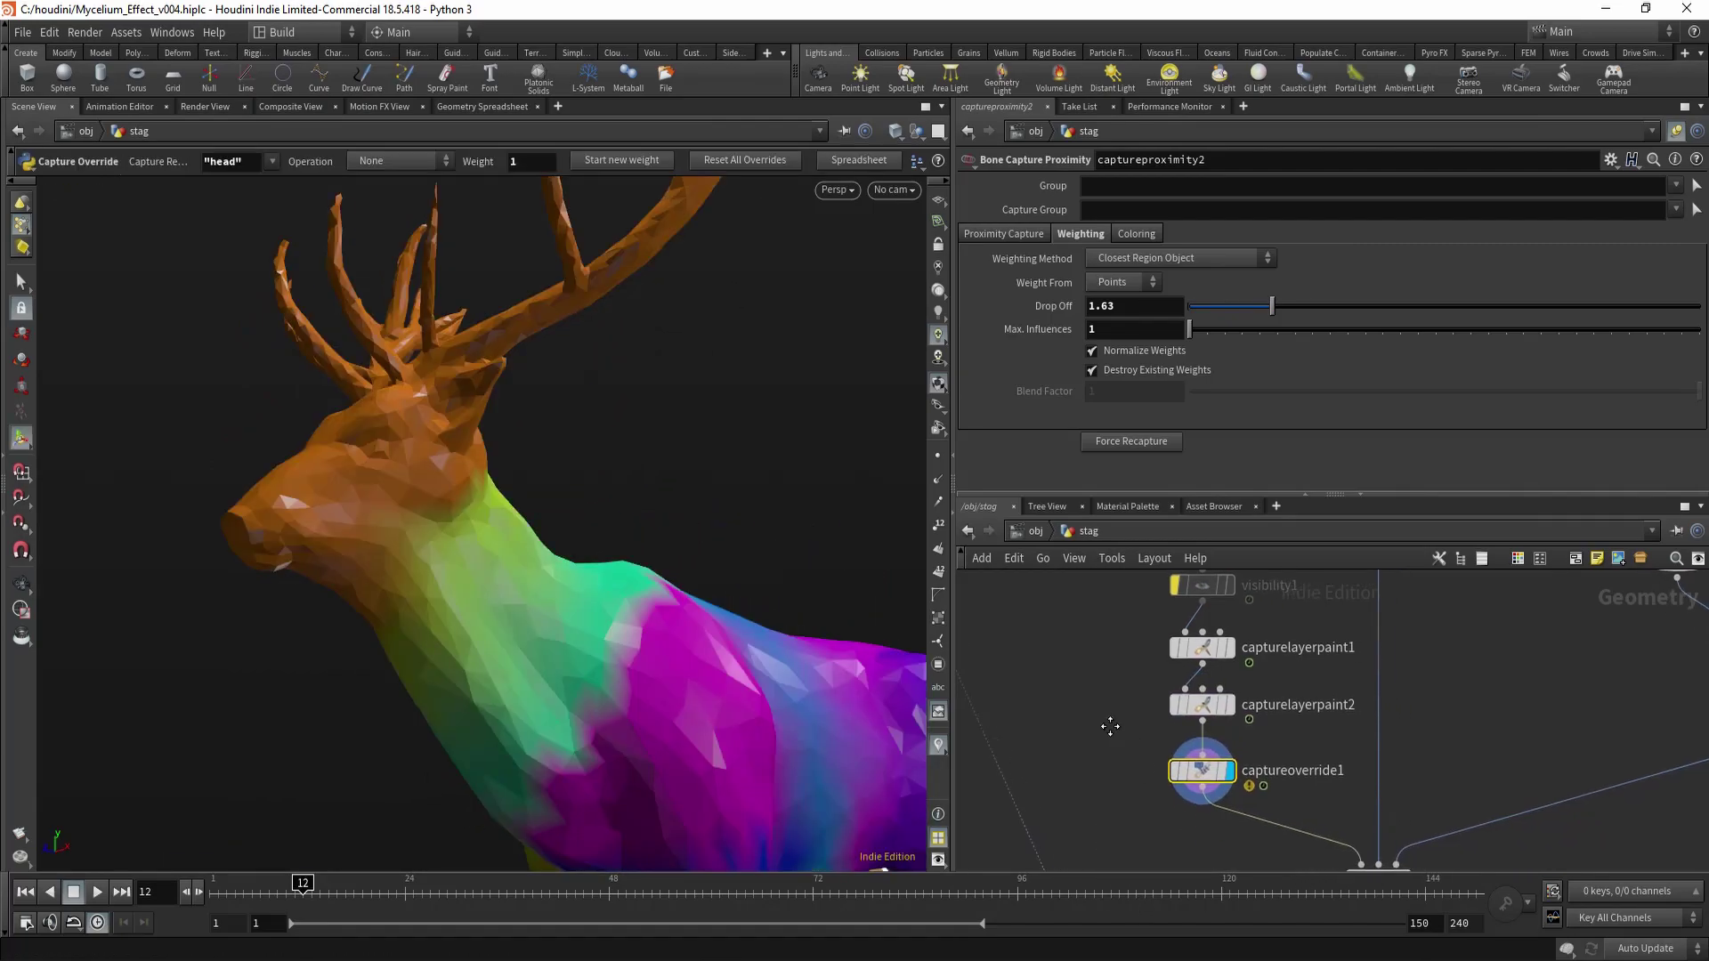
Unpin the parameter pane to show captureoverride1, inspect the head and antler points in its Group, and keep that selection.
click(1676, 132)
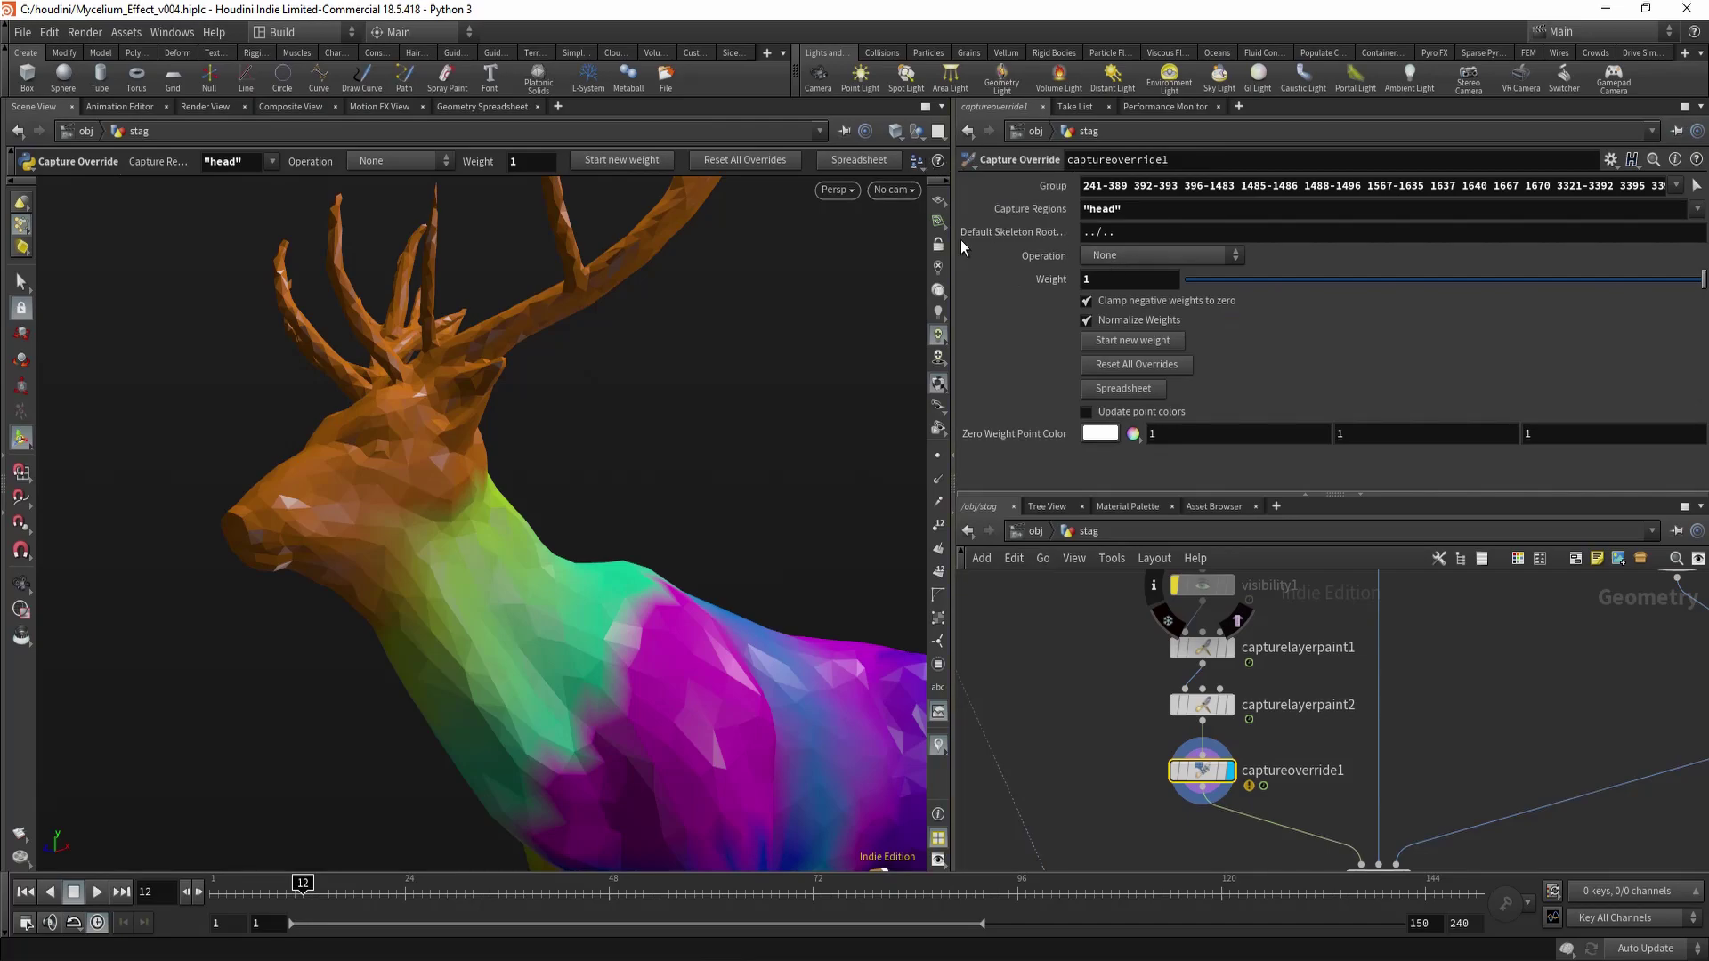
key(Escape)
right_drag(541, 507, 616, 588)
click(1696, 186)
scroll(556, 494, up, 2)
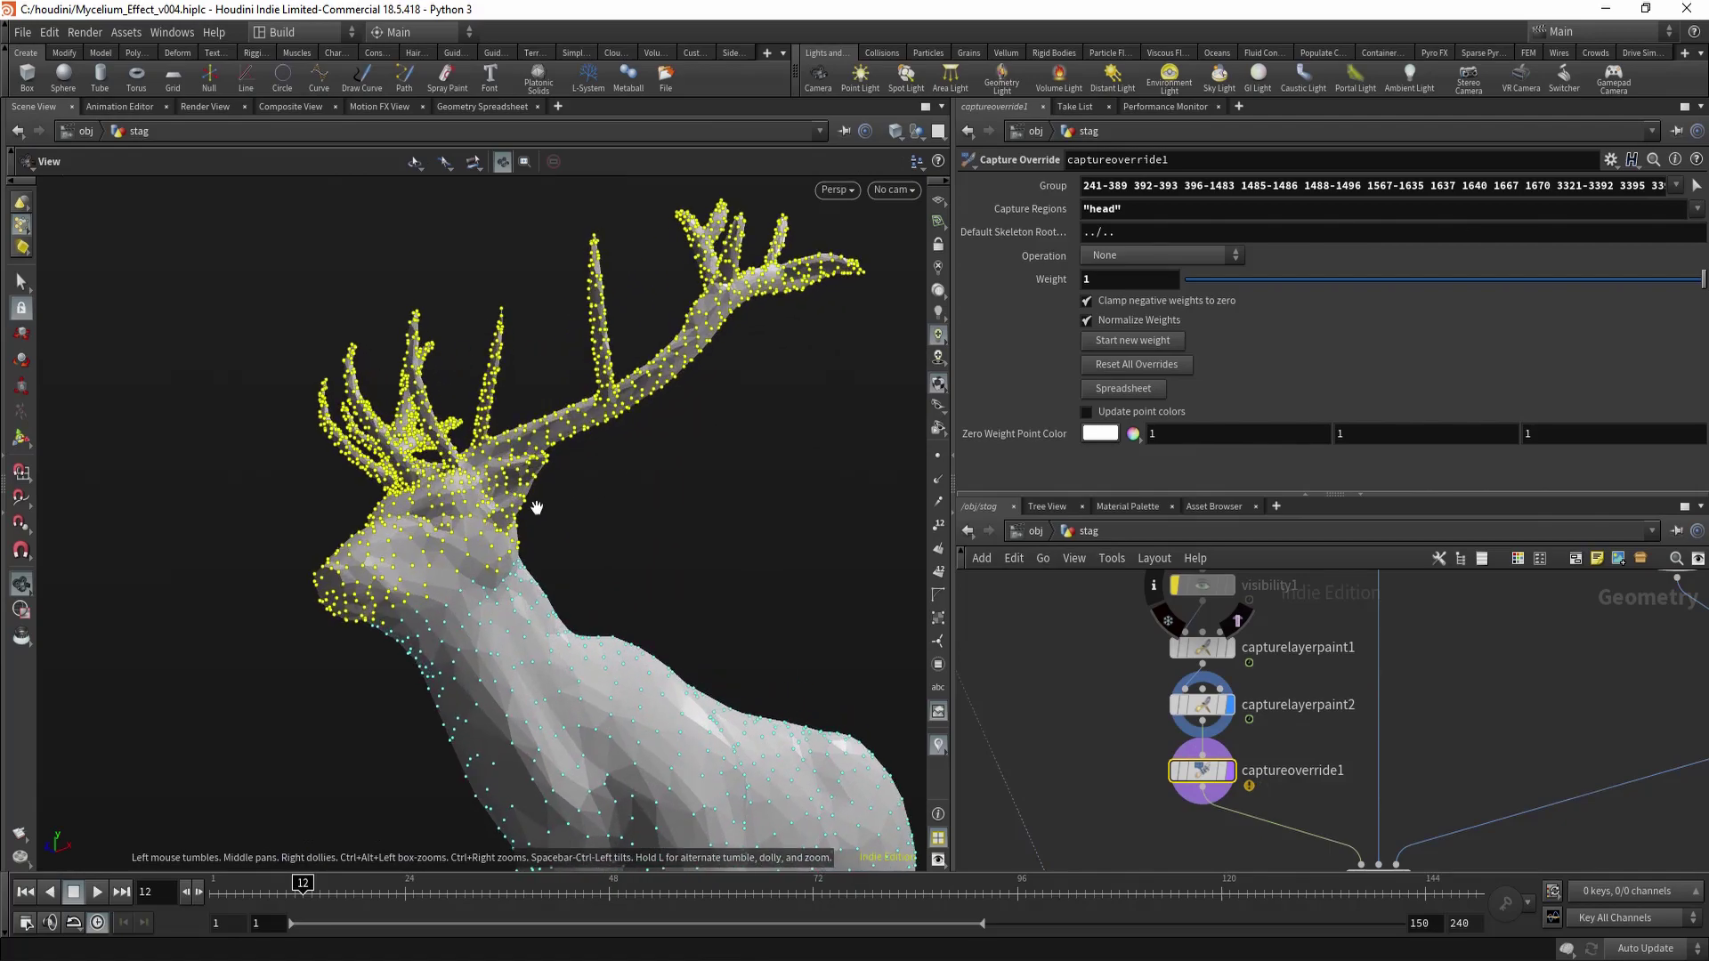
scroll(603, 495, down, 3)
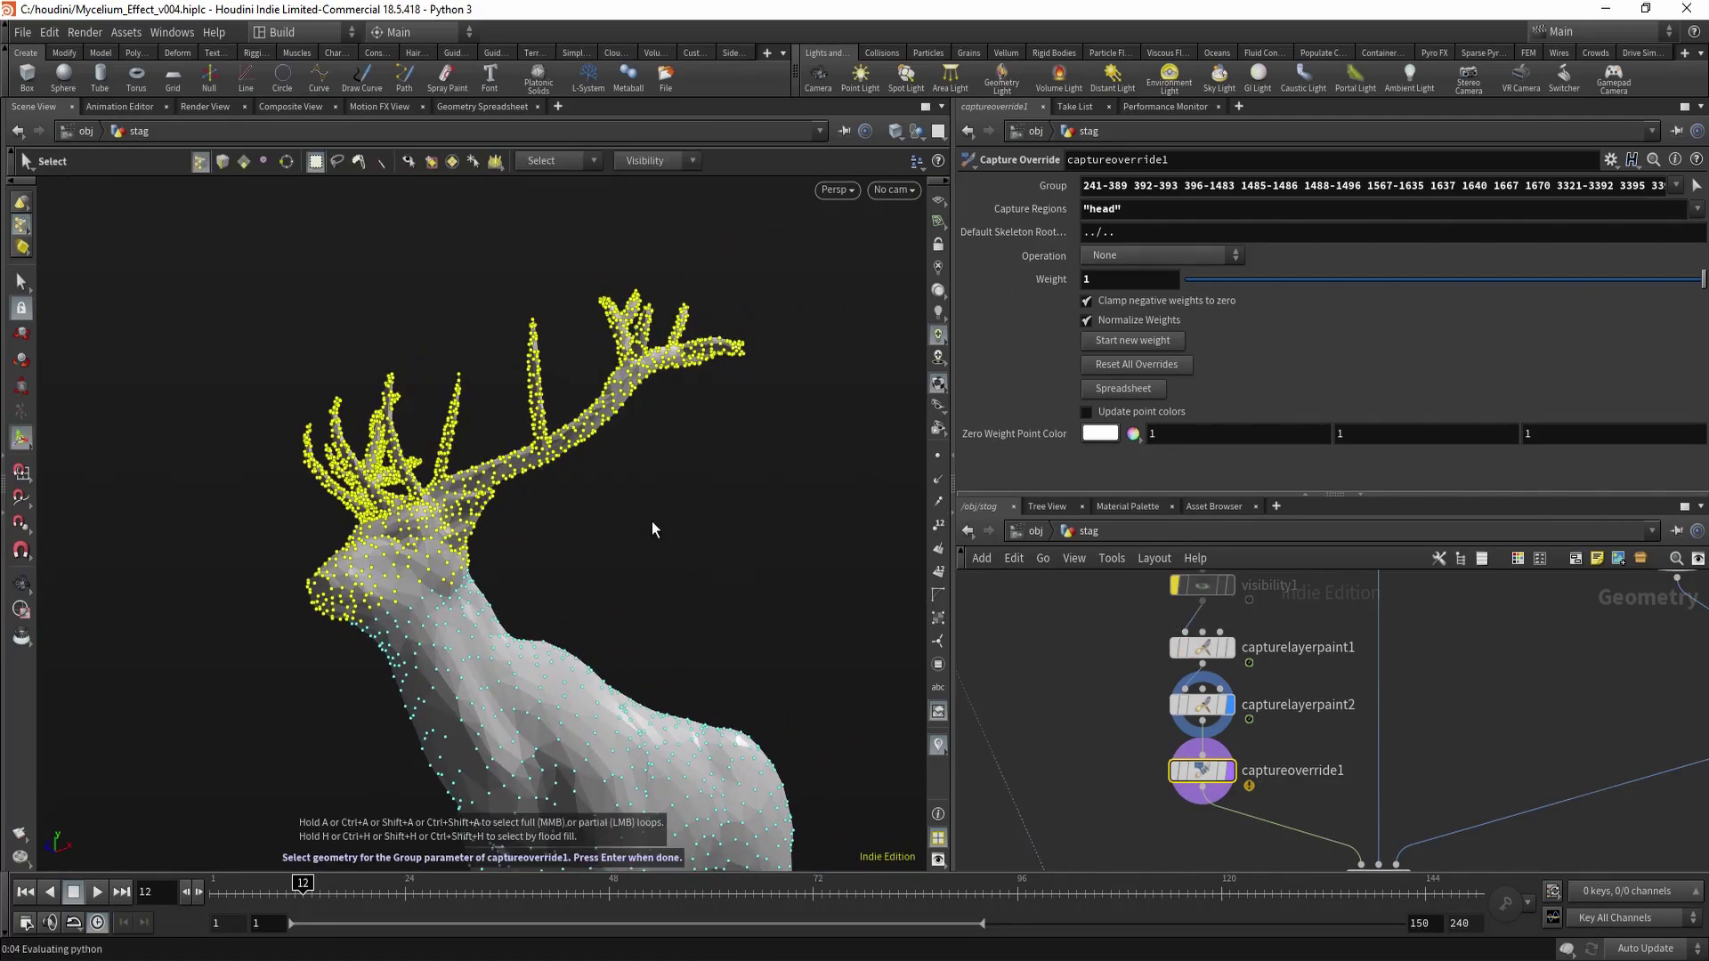
key(Return)
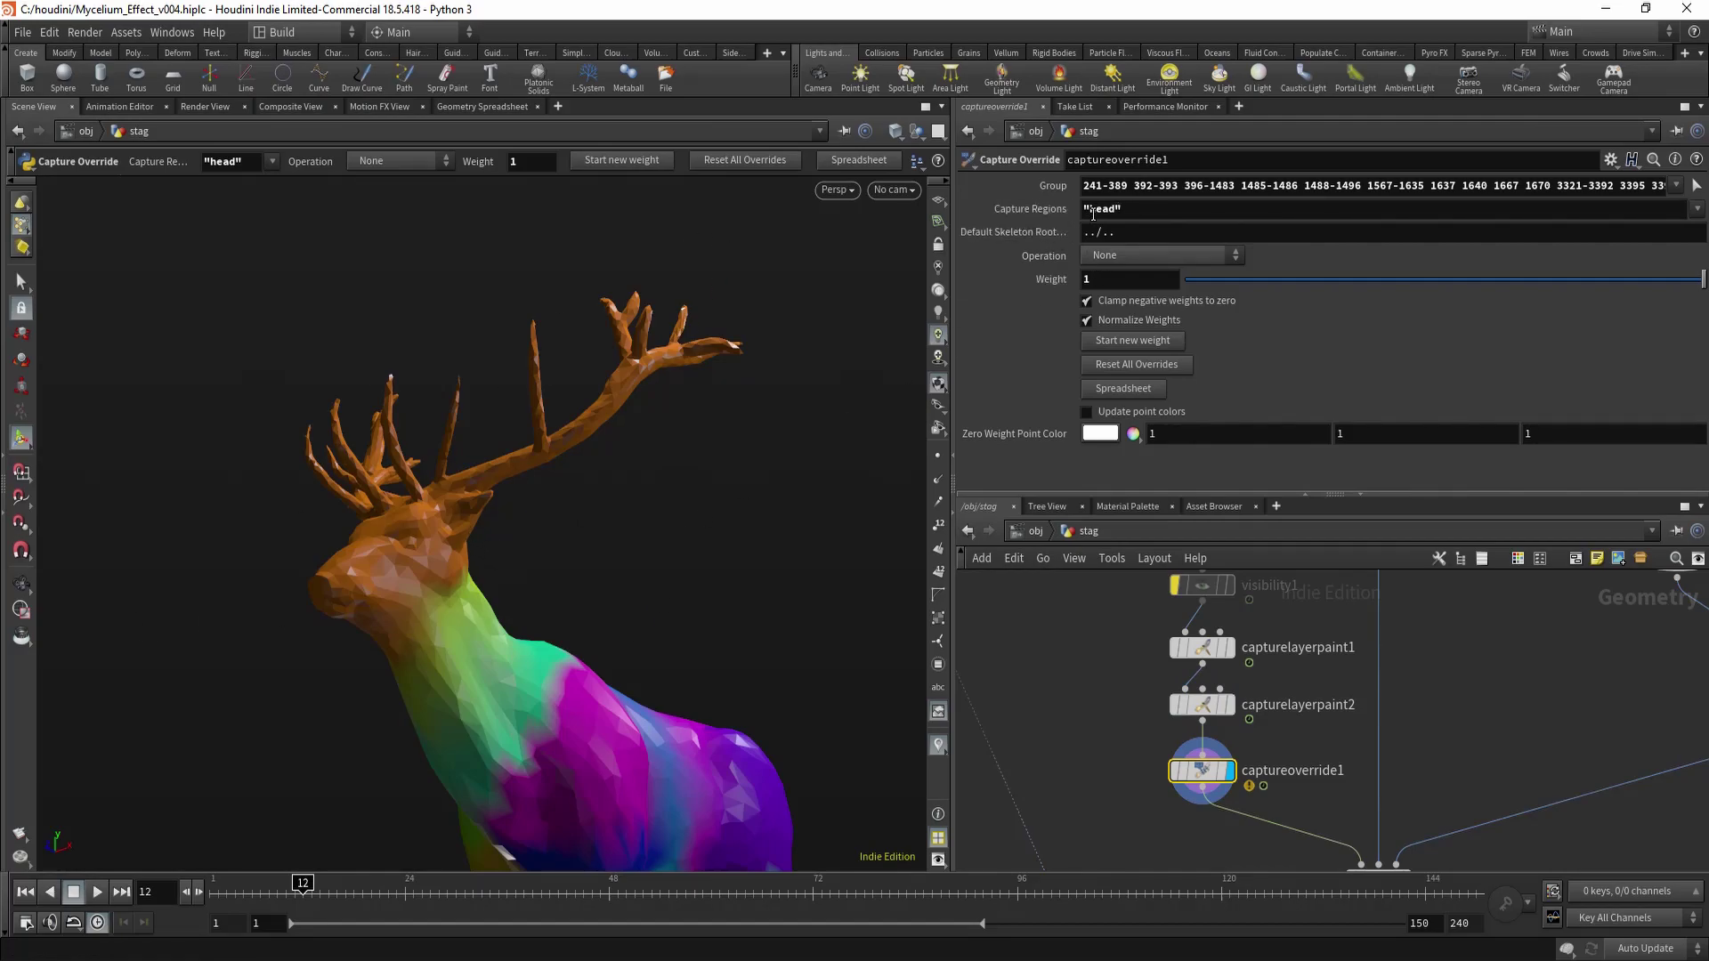
Display capturelayerpaint2 and compare its head and antler weights with those of captureoverride1.
alt+right_drag(679, 495, 682, 477)
alt+drag(682, 477, 740, 472)
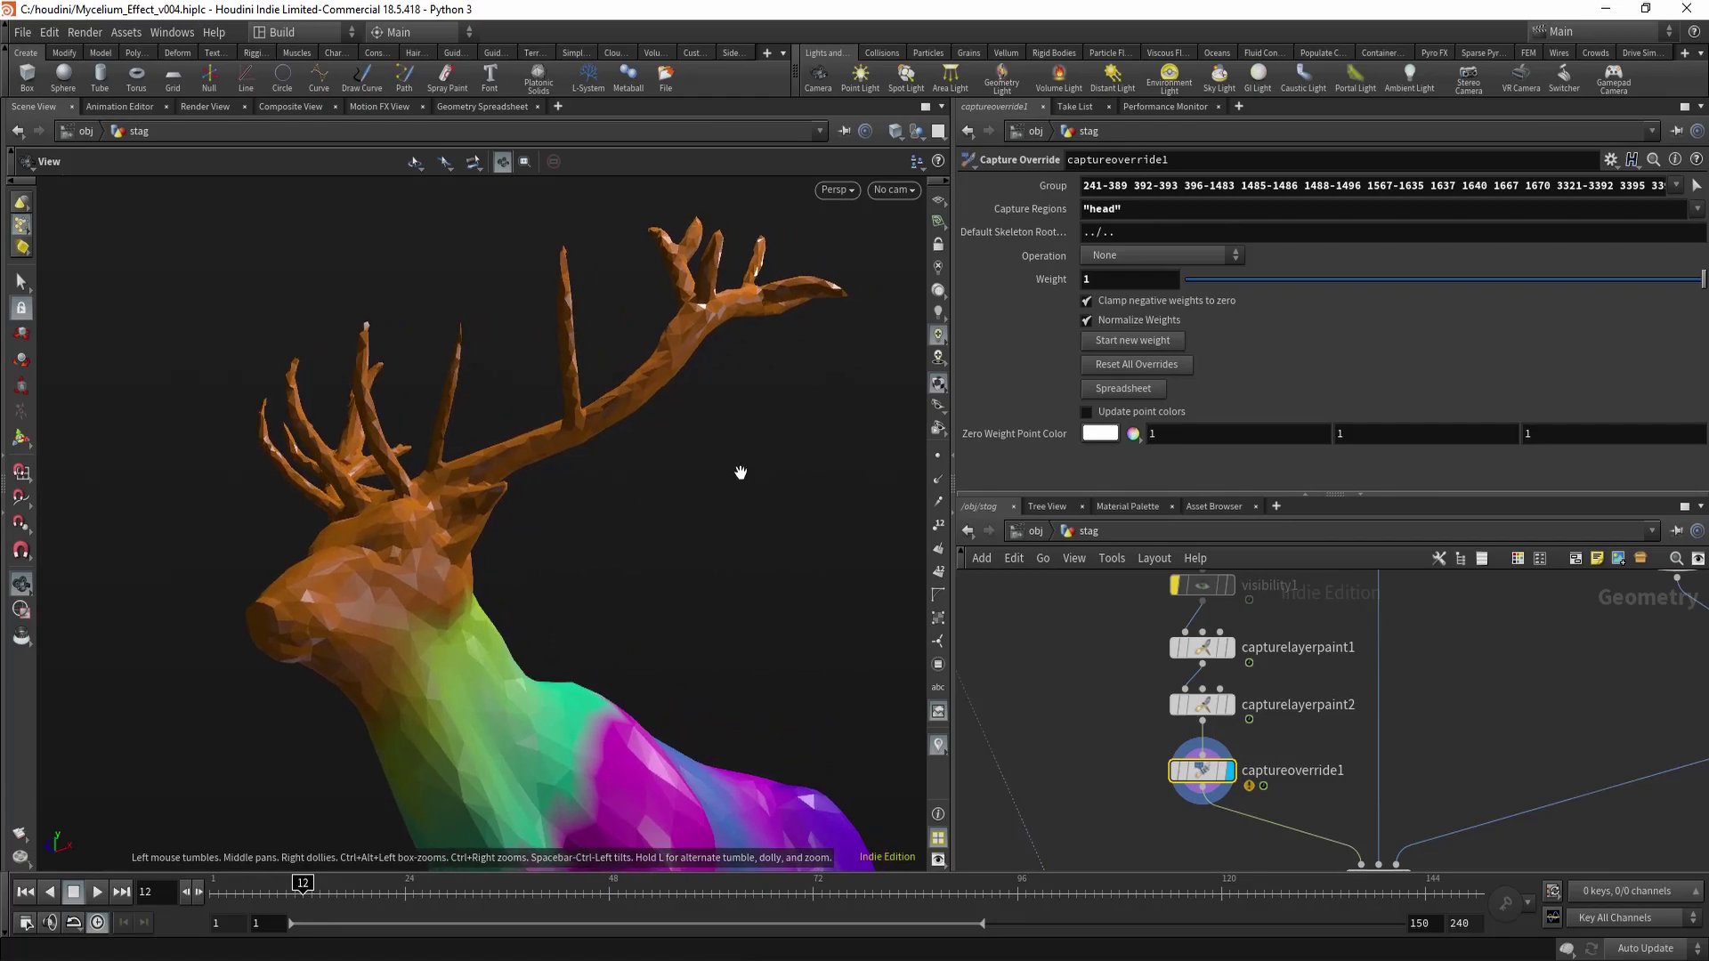
key(Escape)
drag(599, 515, 659, 592)
drag(1177, 708, 1180, 710)
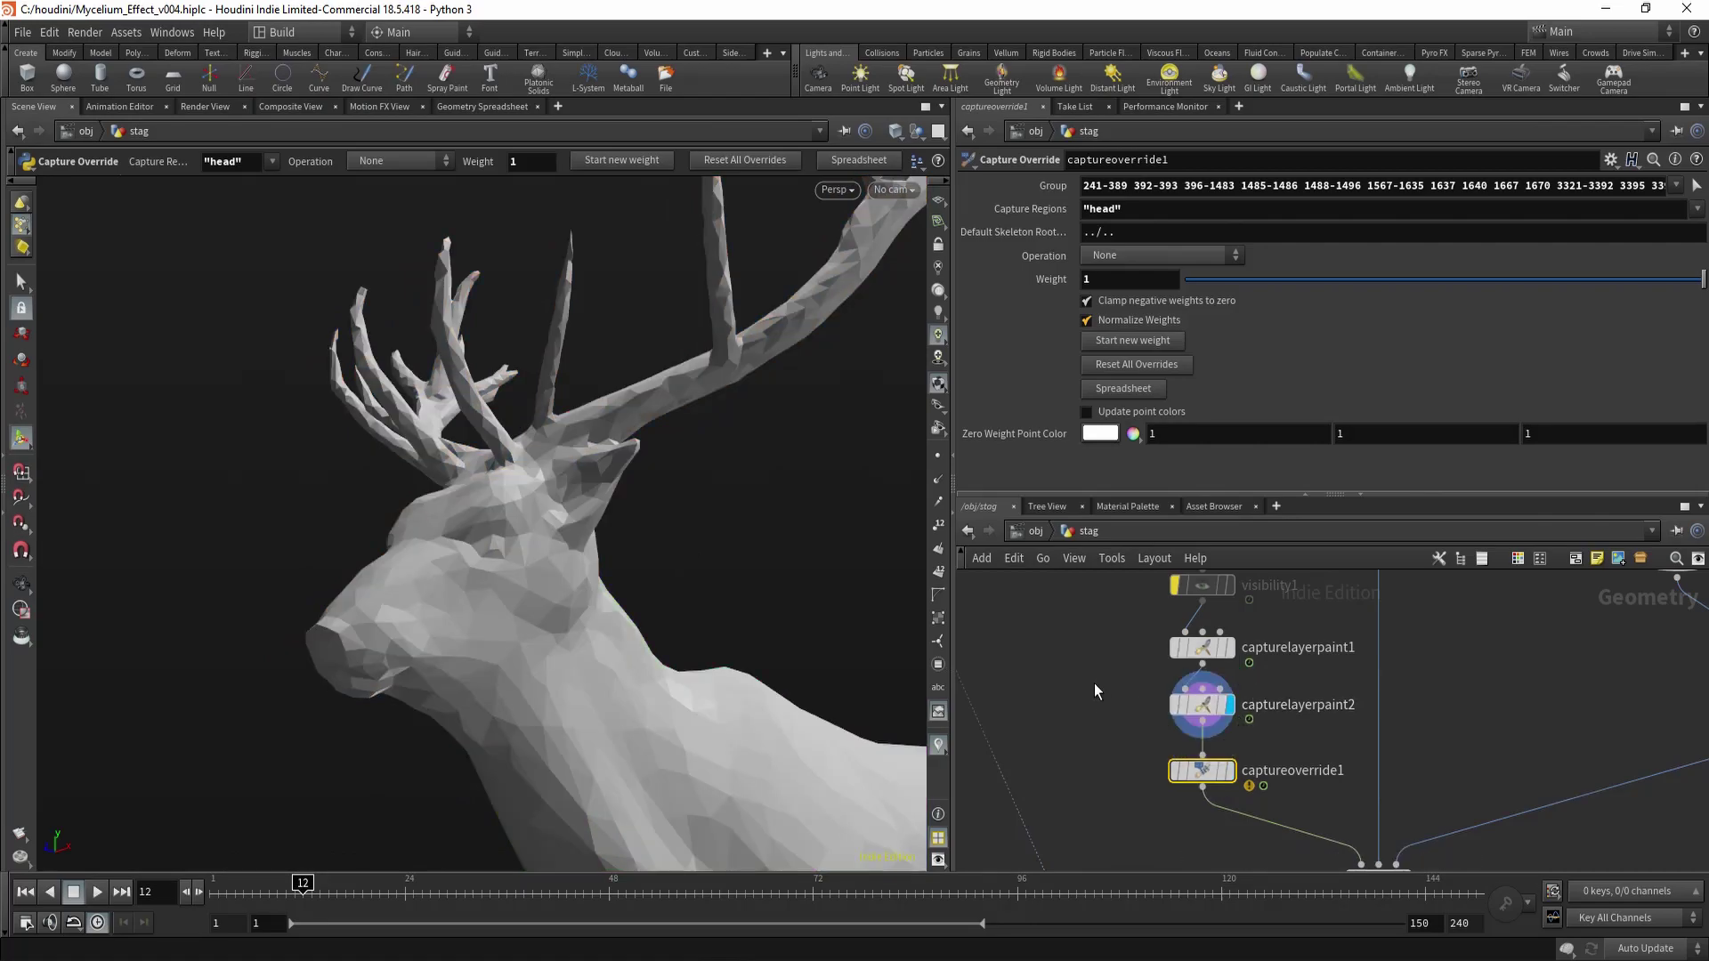
click(1197, 708)
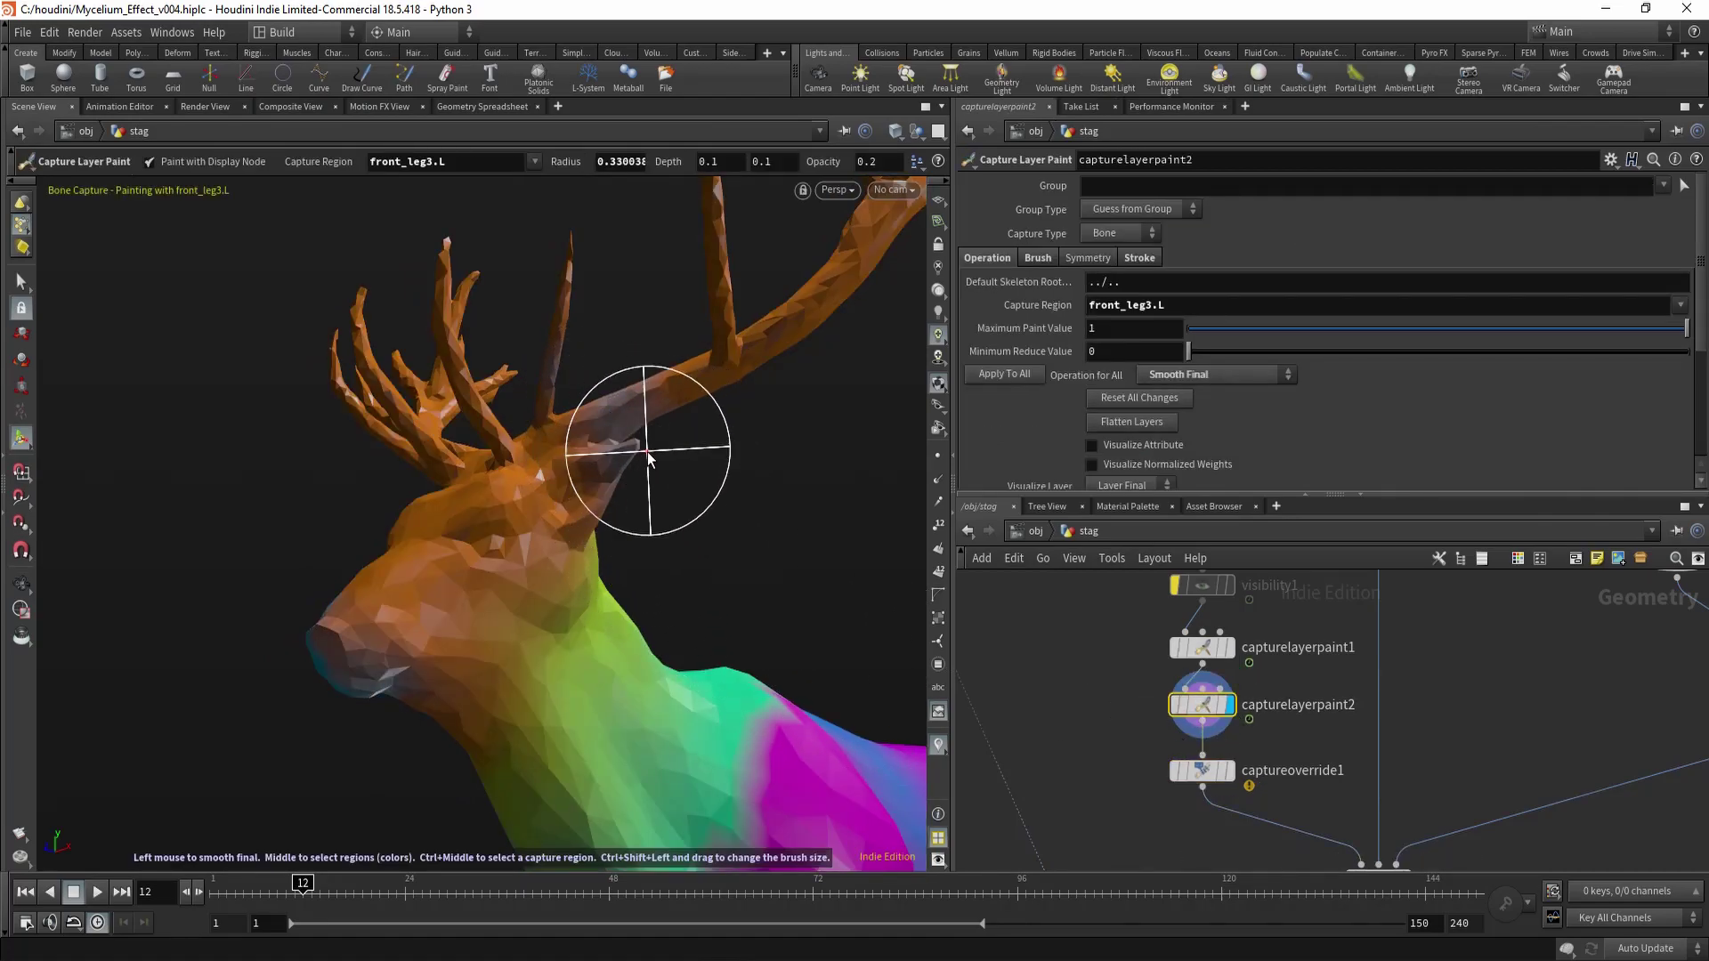
key(space)
mouse_move(648, 445)
mouse_down()
mouse_move(614, 503)
mouse_move(572, 448)
mouse_move(615, 432)
mouse_move(507, 443)
mouse_move(671, 466)
mouse_move(528, 526)
mouse_move(546, 545)
mouse_move(569, 467)
mouse_up()
key(space)
drag(1237, 803, 1238, 805)
drag(890, 485, 503, 531)
middle_drag(503, 531, 488, 500)
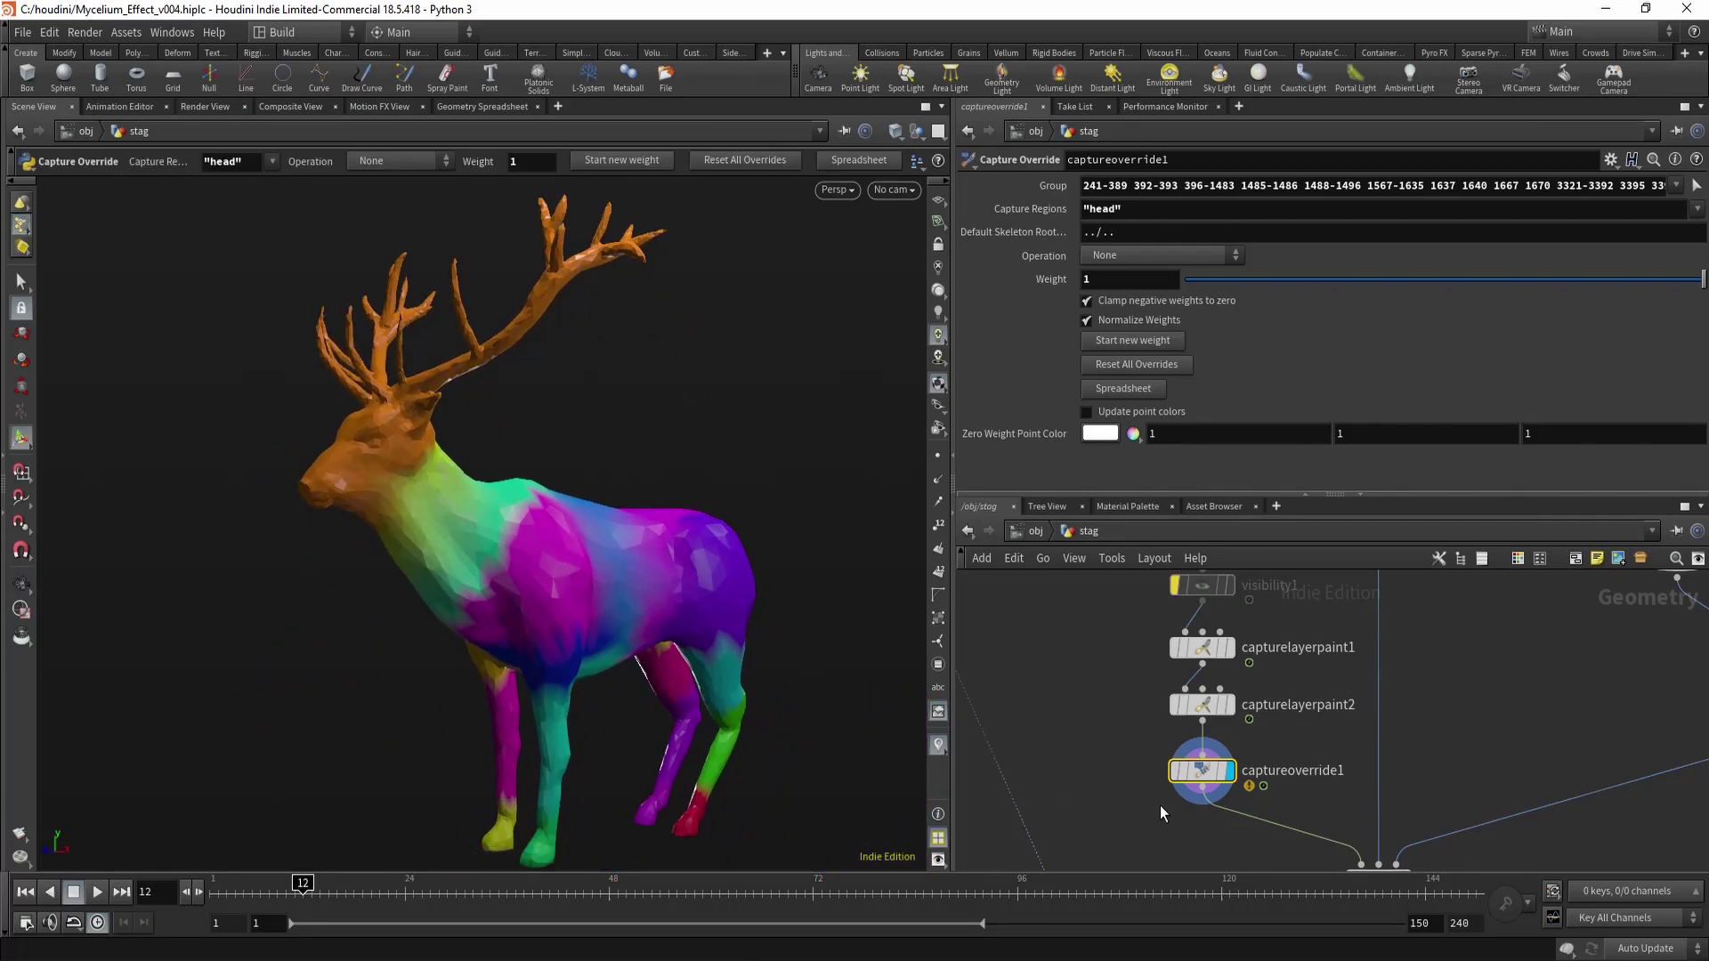
Examine the overridden head weights and the remaining capture weights across the whole stag.
scroll(1146, 781, down, 2)
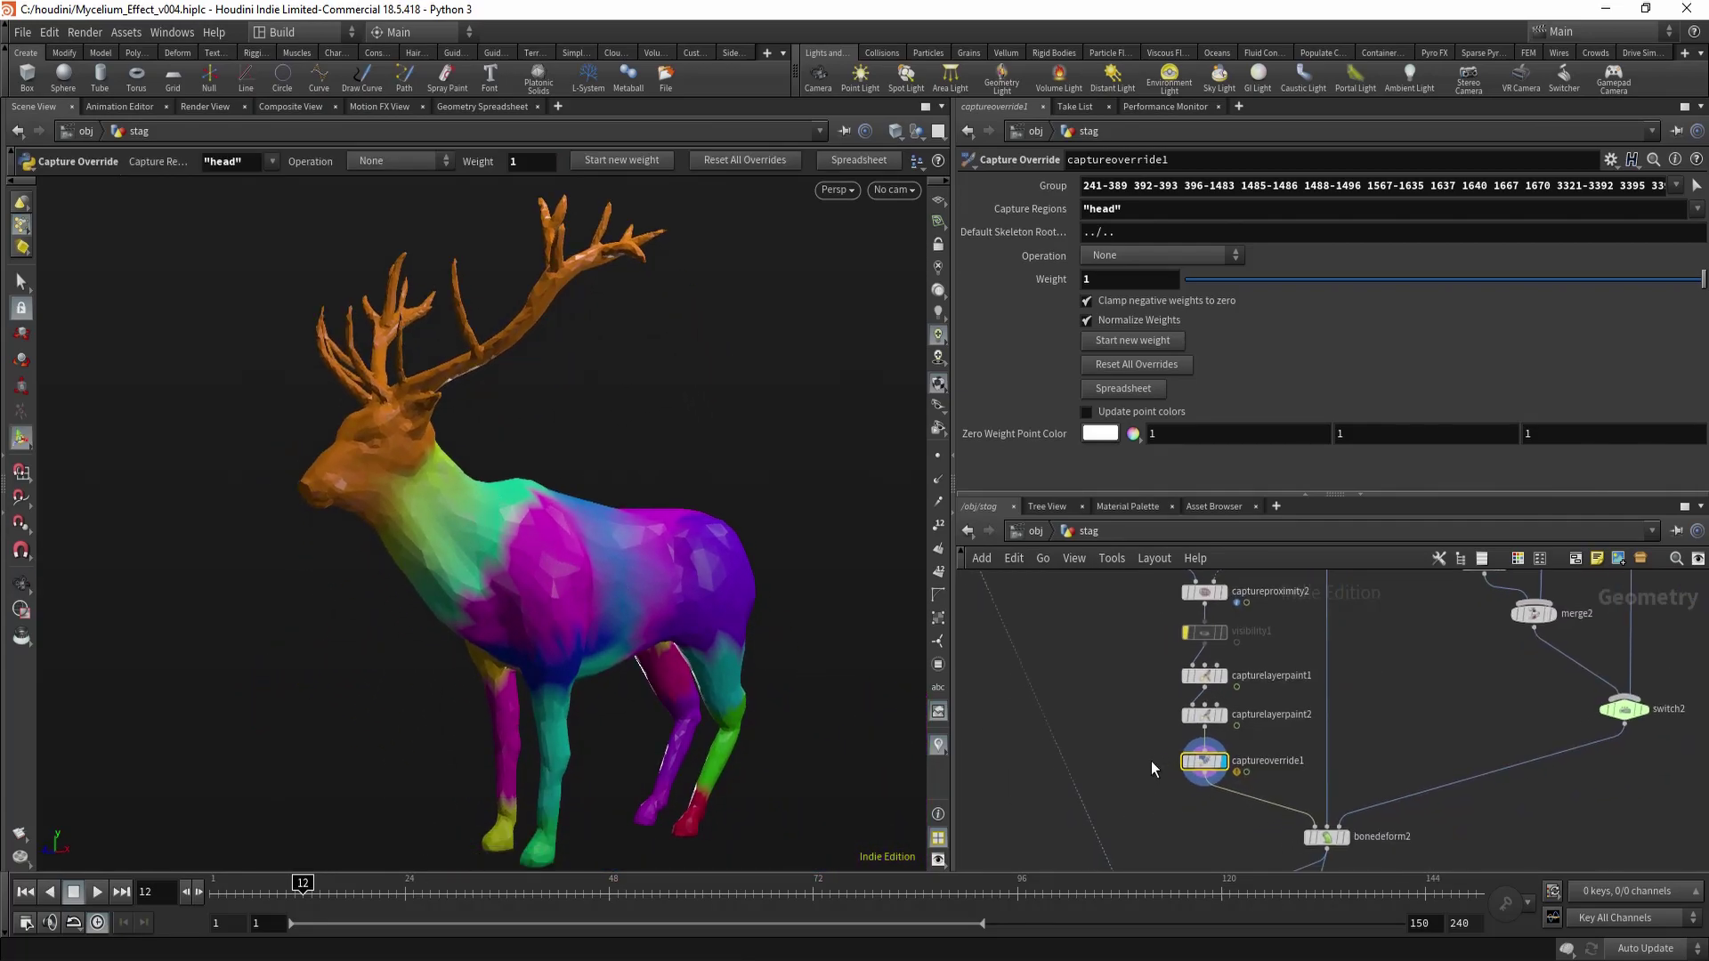
middle_drag(466, 452, 478, 491)
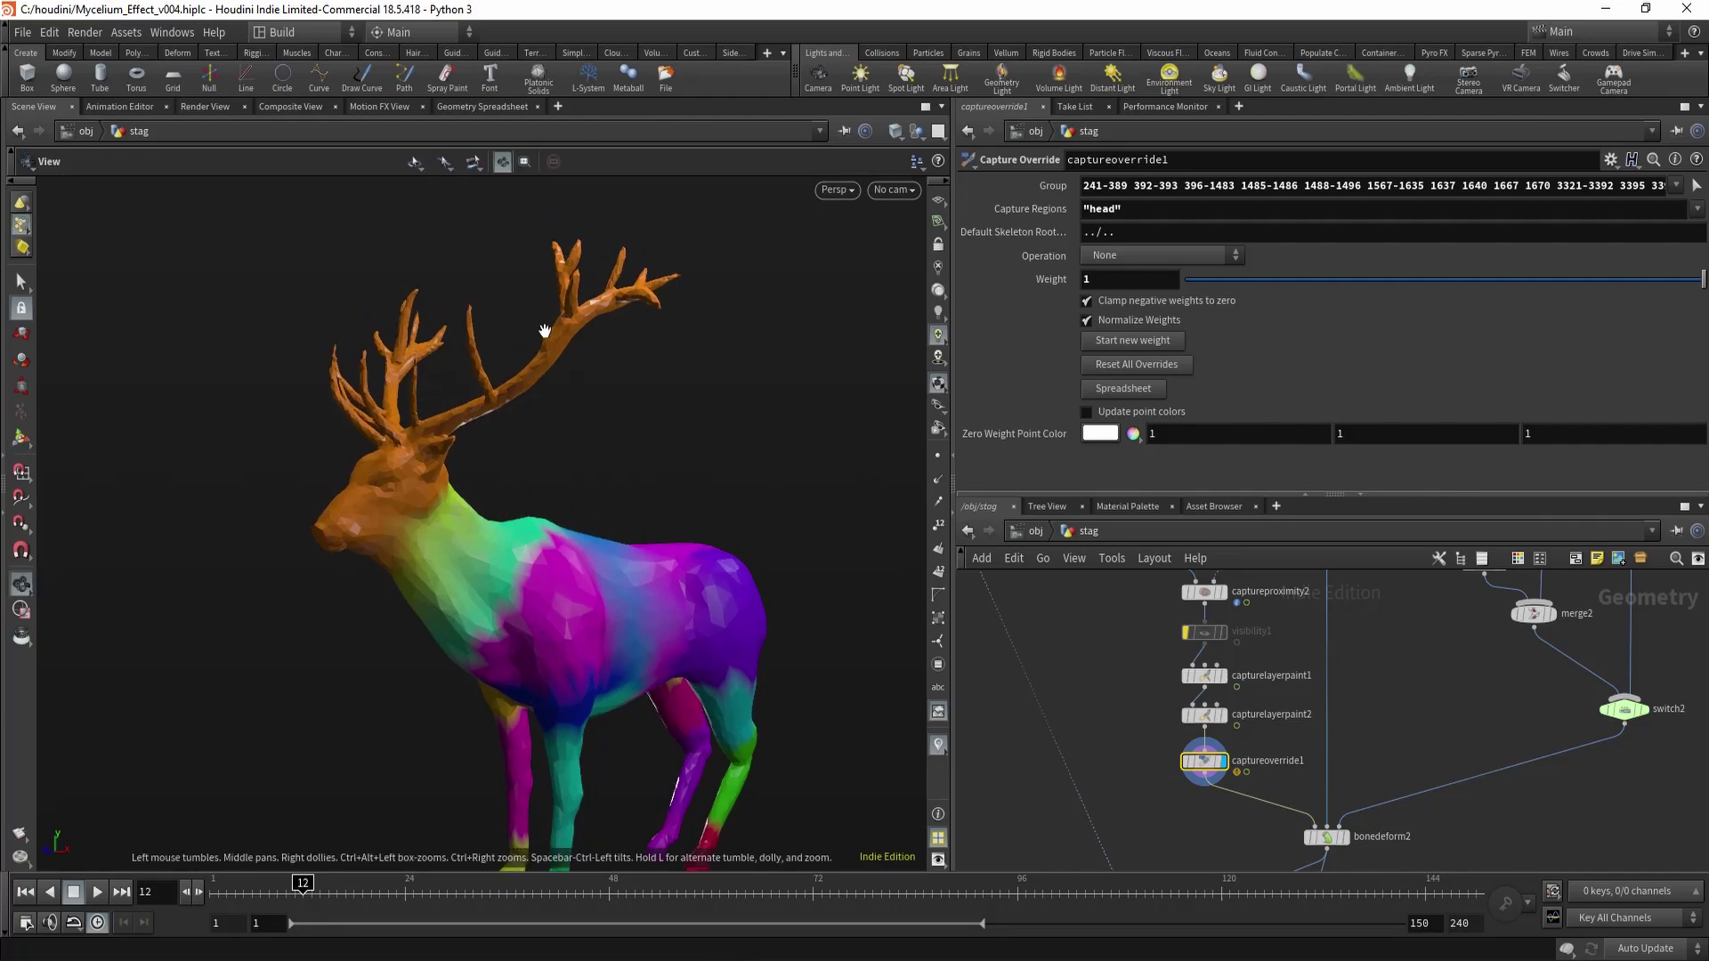
drag(542, 328, 663, 329)
drag(400, 354, 592, 388)
middle_drag(570, 391, 605, 448)
drag(507, 445, 673, 569)
key(Return)
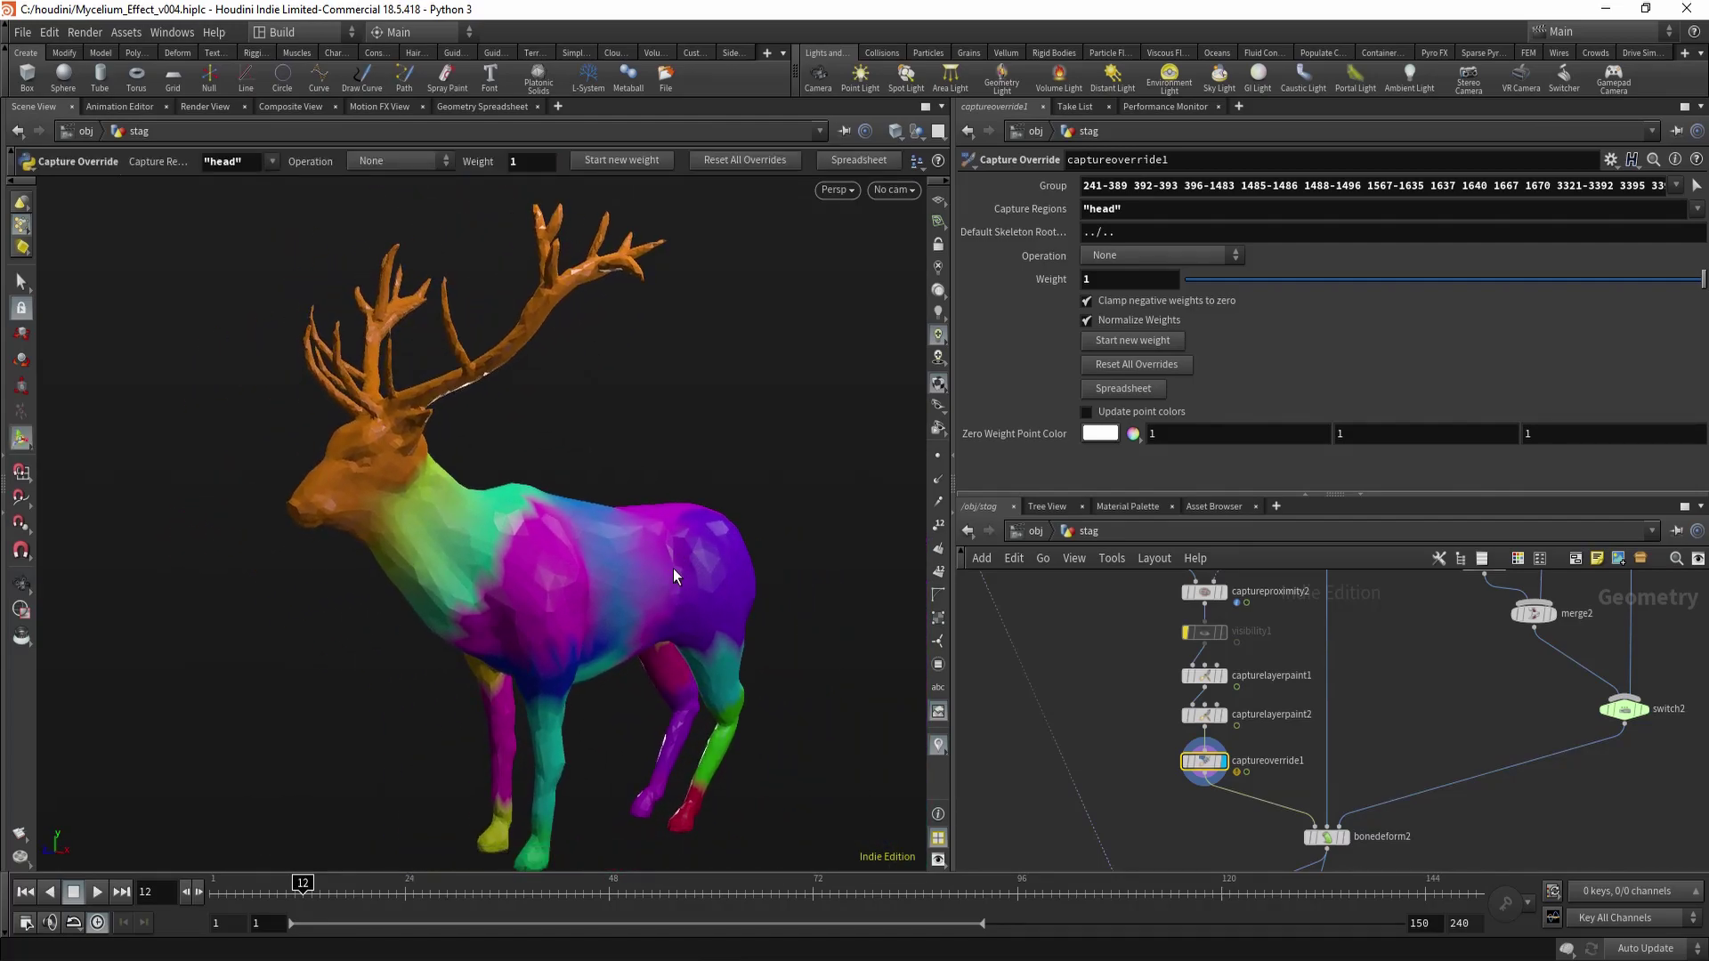
Display the bonedeform2 node to show the deformed stag.
middle_drag(1109, 745, 1071, 687)
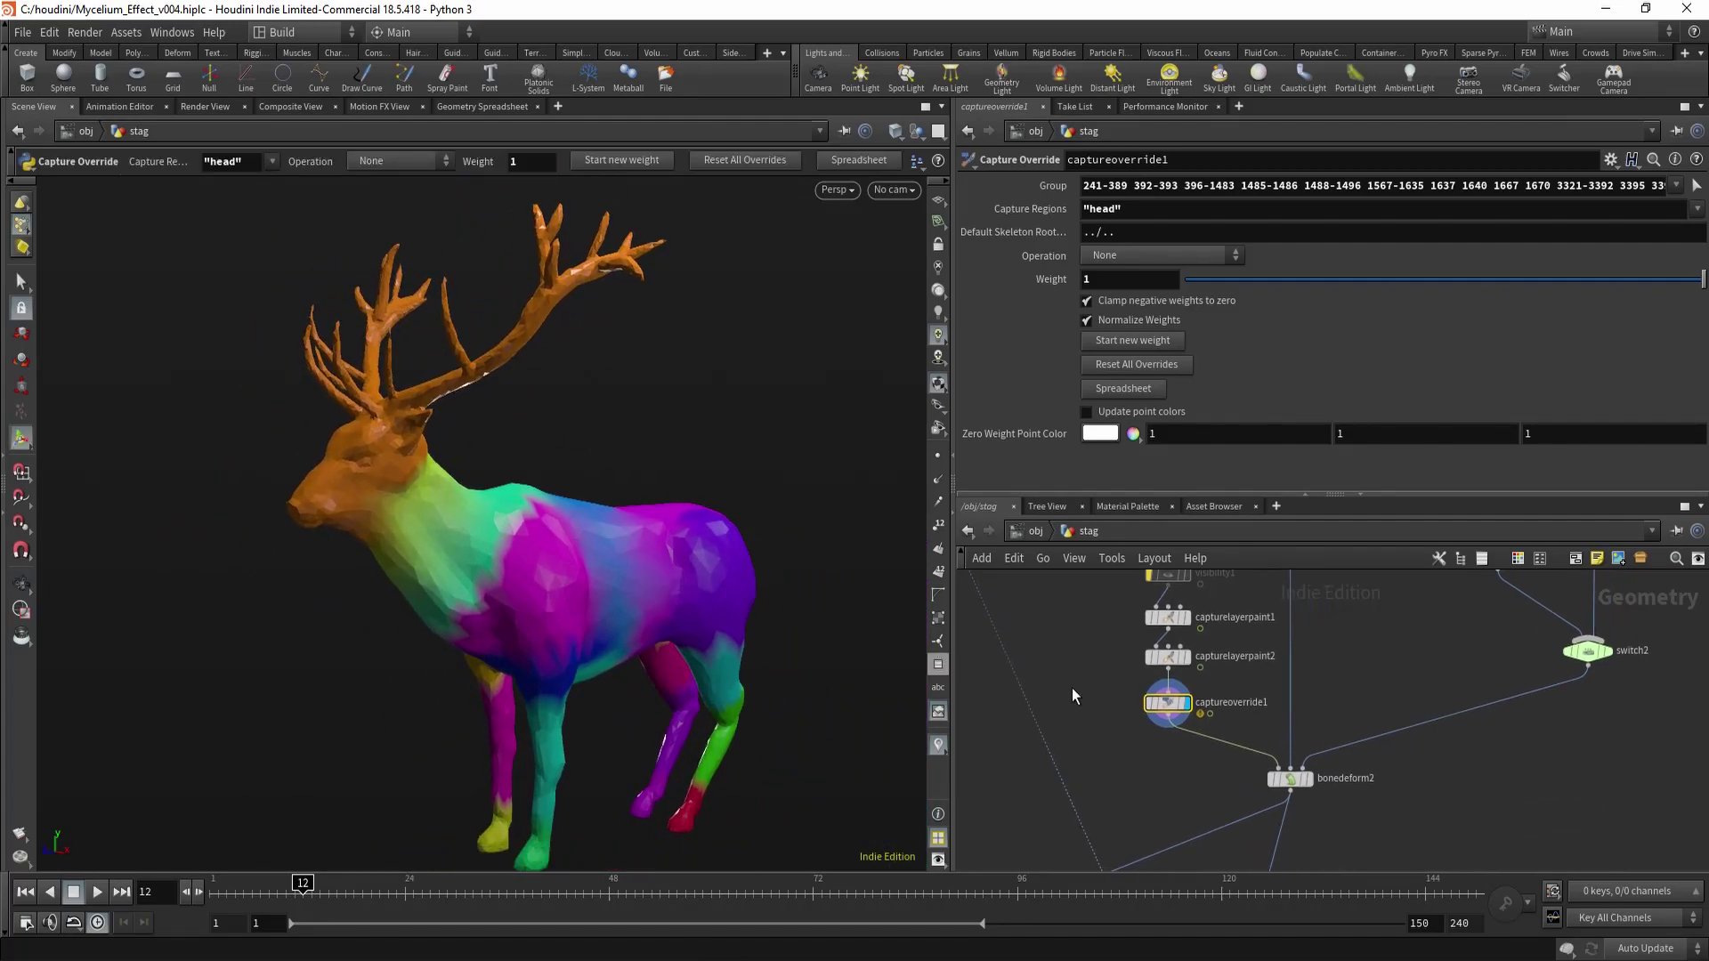
middle_drag(1195, 755, 1172, 708)
scroll(1343, 800, up, 2)
drag(1325, 785, 1231, 715)
click(1230, 716)
key(r)
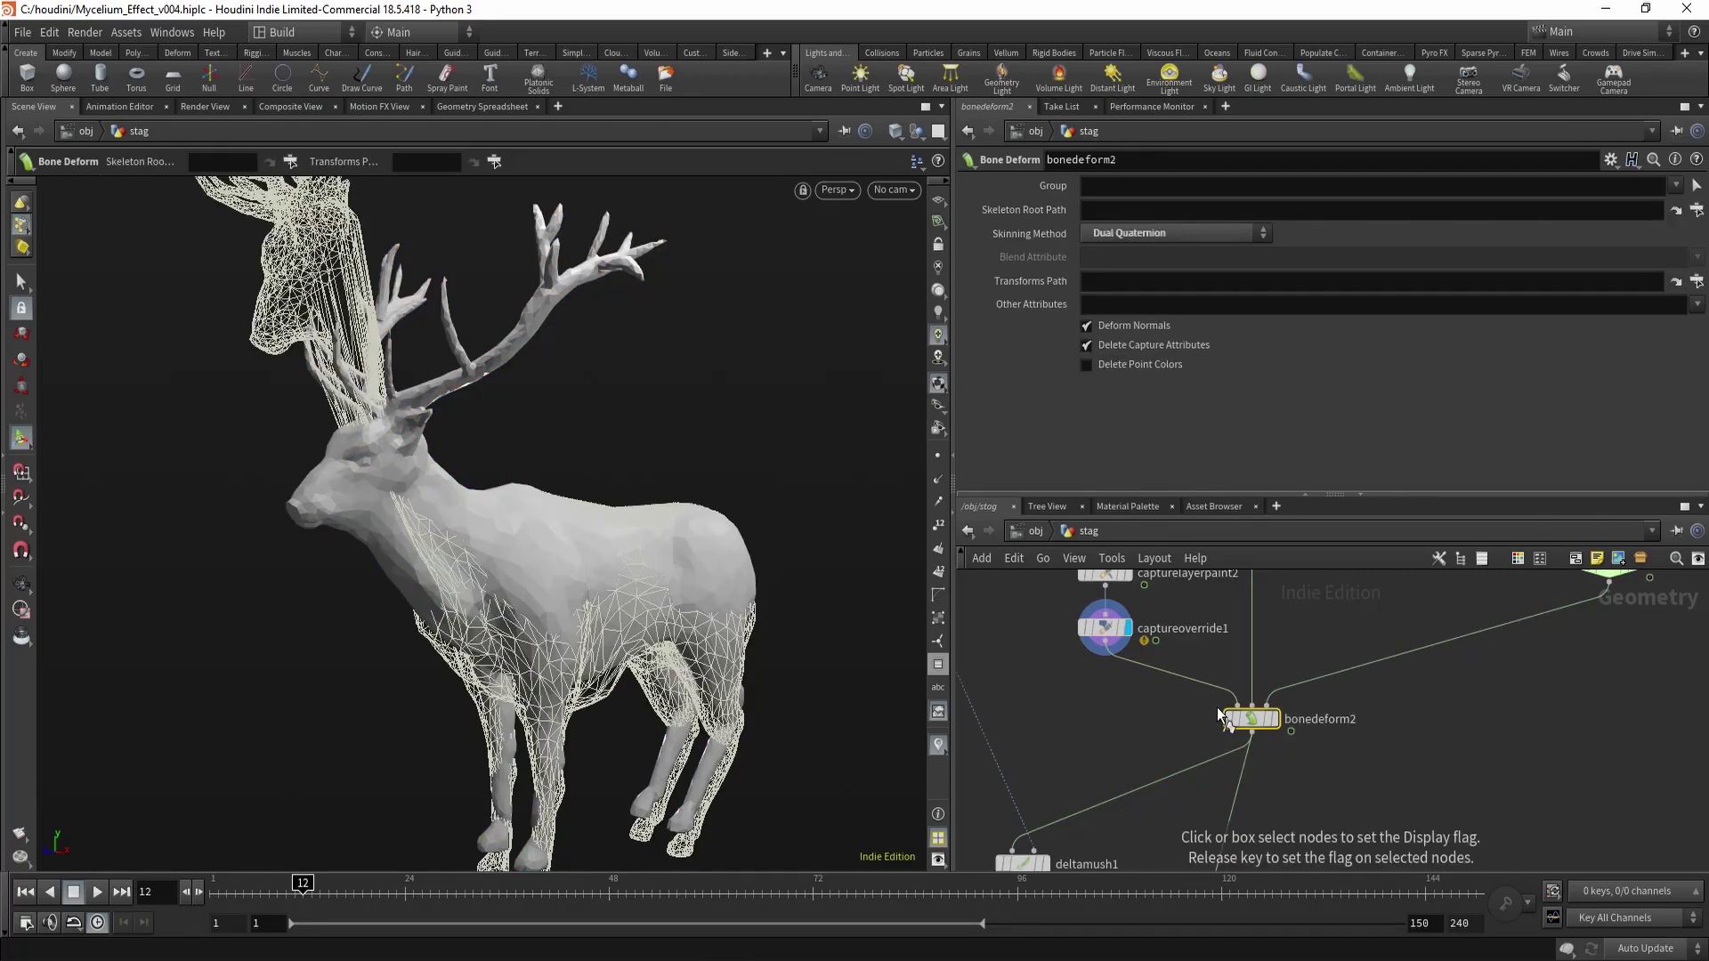
Bypass the edit2 node below fbxanimimport2.
scroll(1379, 690, down, 1)
scroll(1447, 708, down, 3)
middle_drag(1539, 716, 1368, 833)
middle_drag(1349, 577, 1342, 656)
scroll(1342, 658, up, 2)
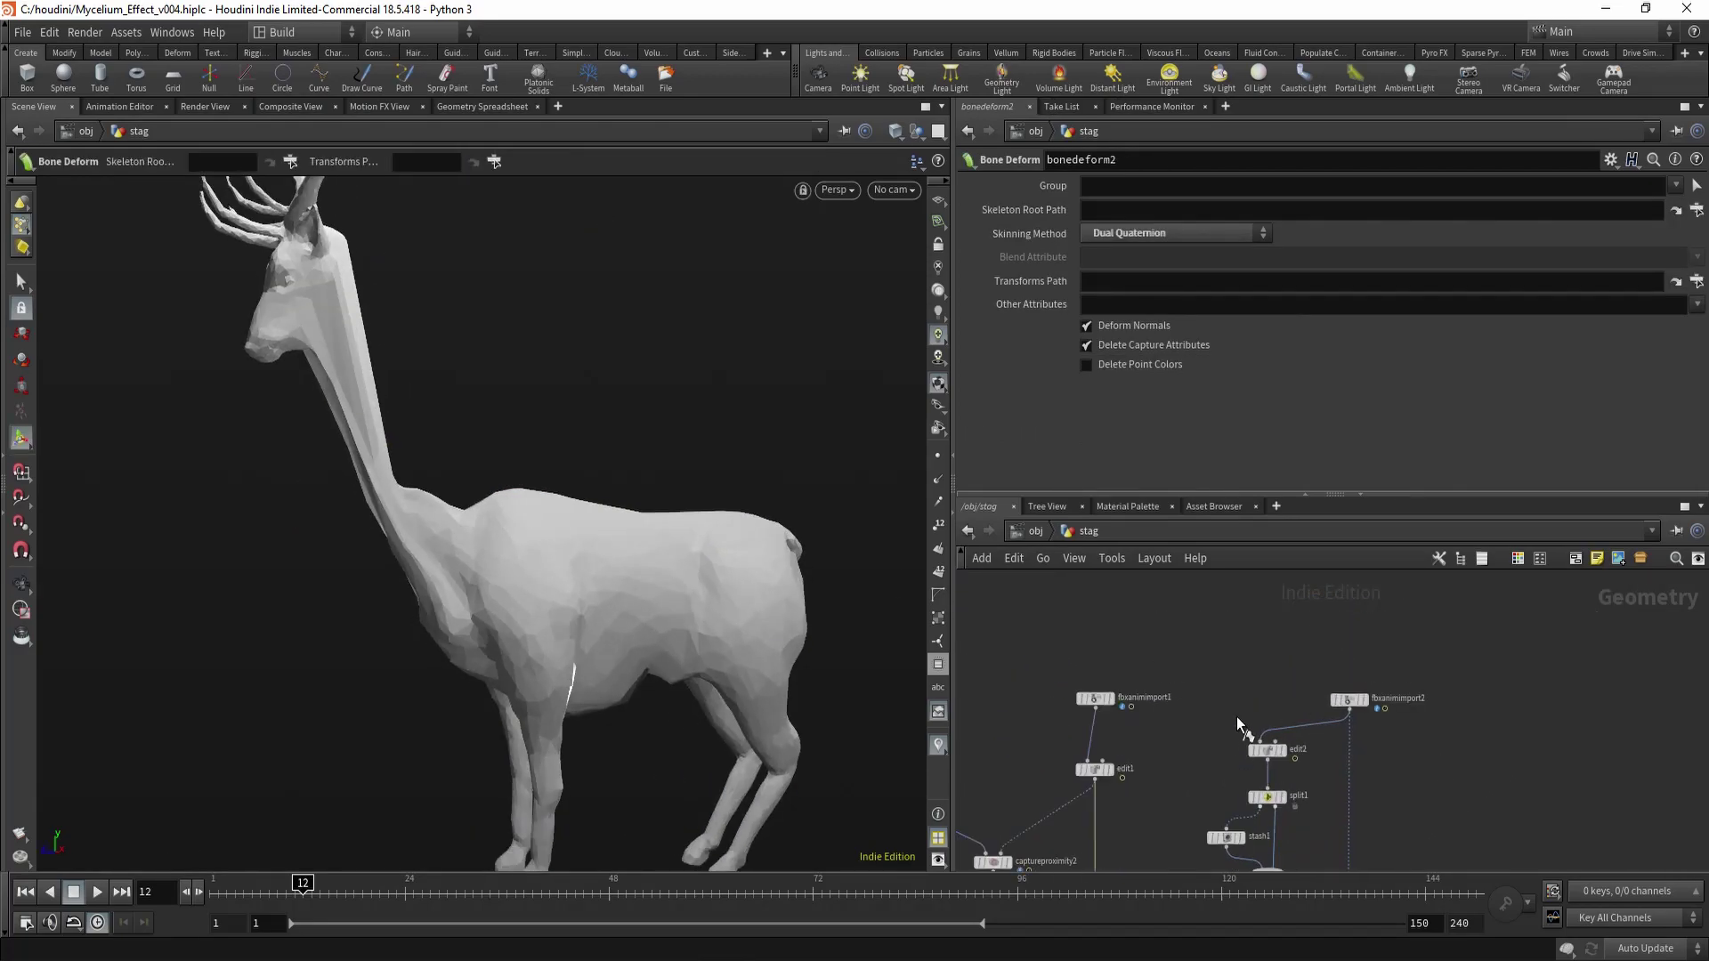
drag(1285, 759, 1289, 762)
Frame the whole deformed stag and play its animation.
scroll(492, 560, down, 4)
alt+middle_drag(492, 560, 431, 534)
alt+drag(431, 534, 500, 553)
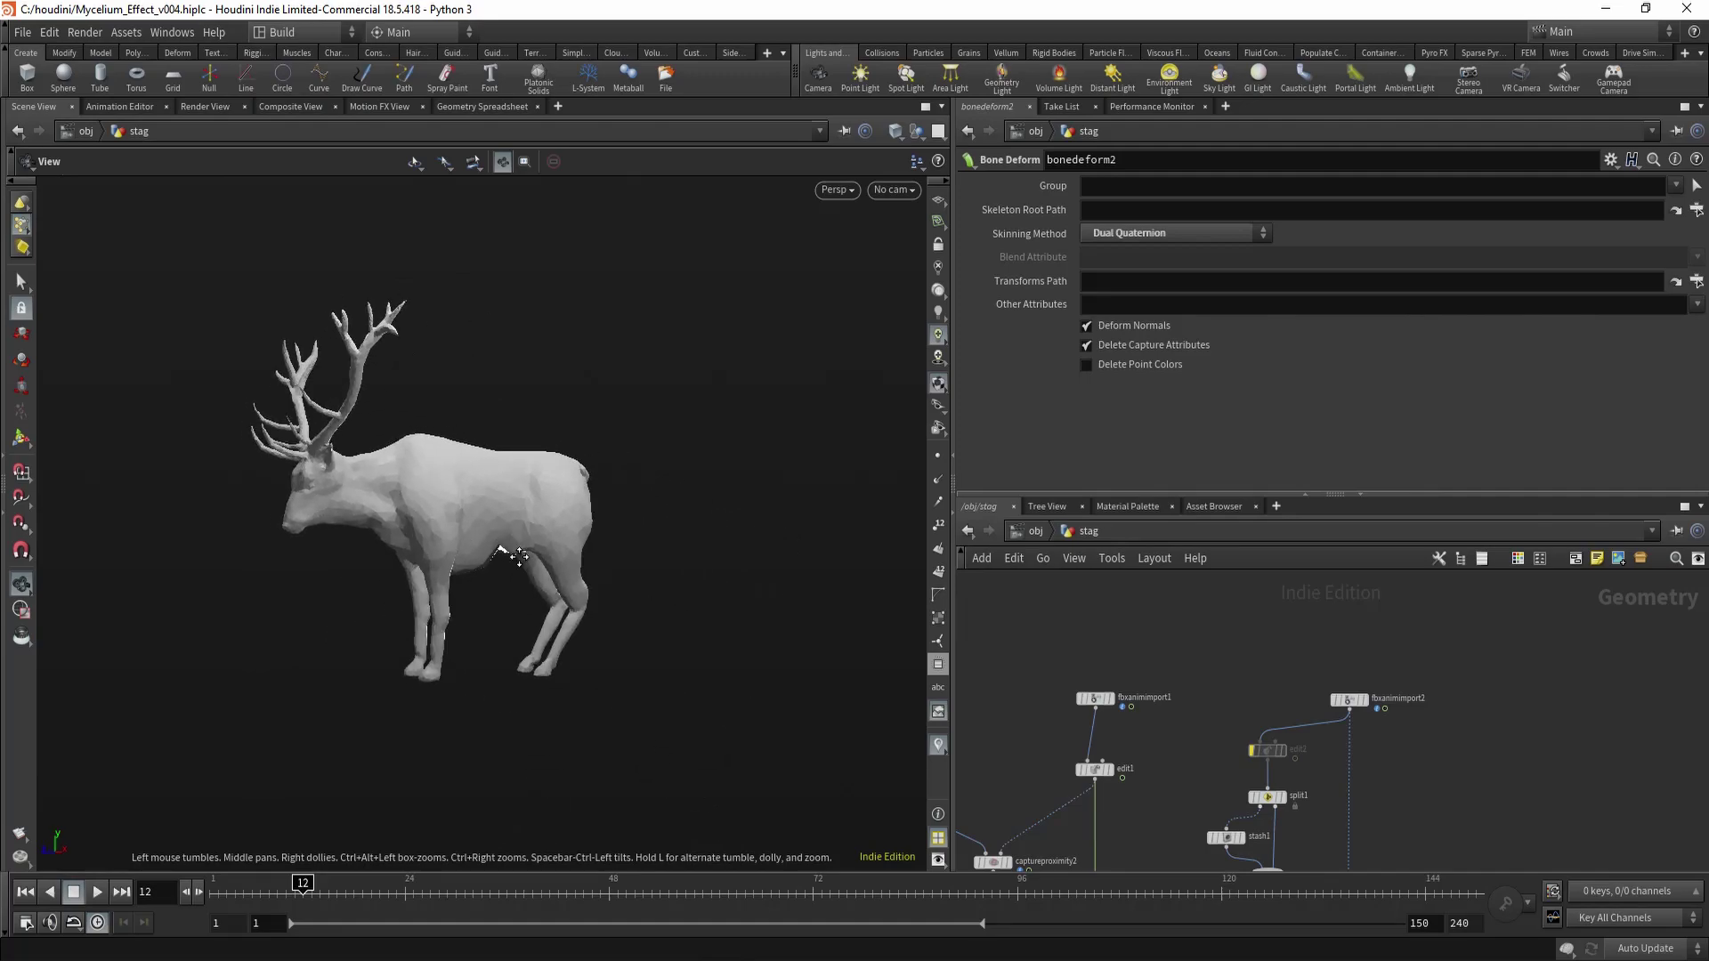
alt+middle_drag(499, 553, 531, 564)
scroll(532, 563, up, 1)
click(97, 891)
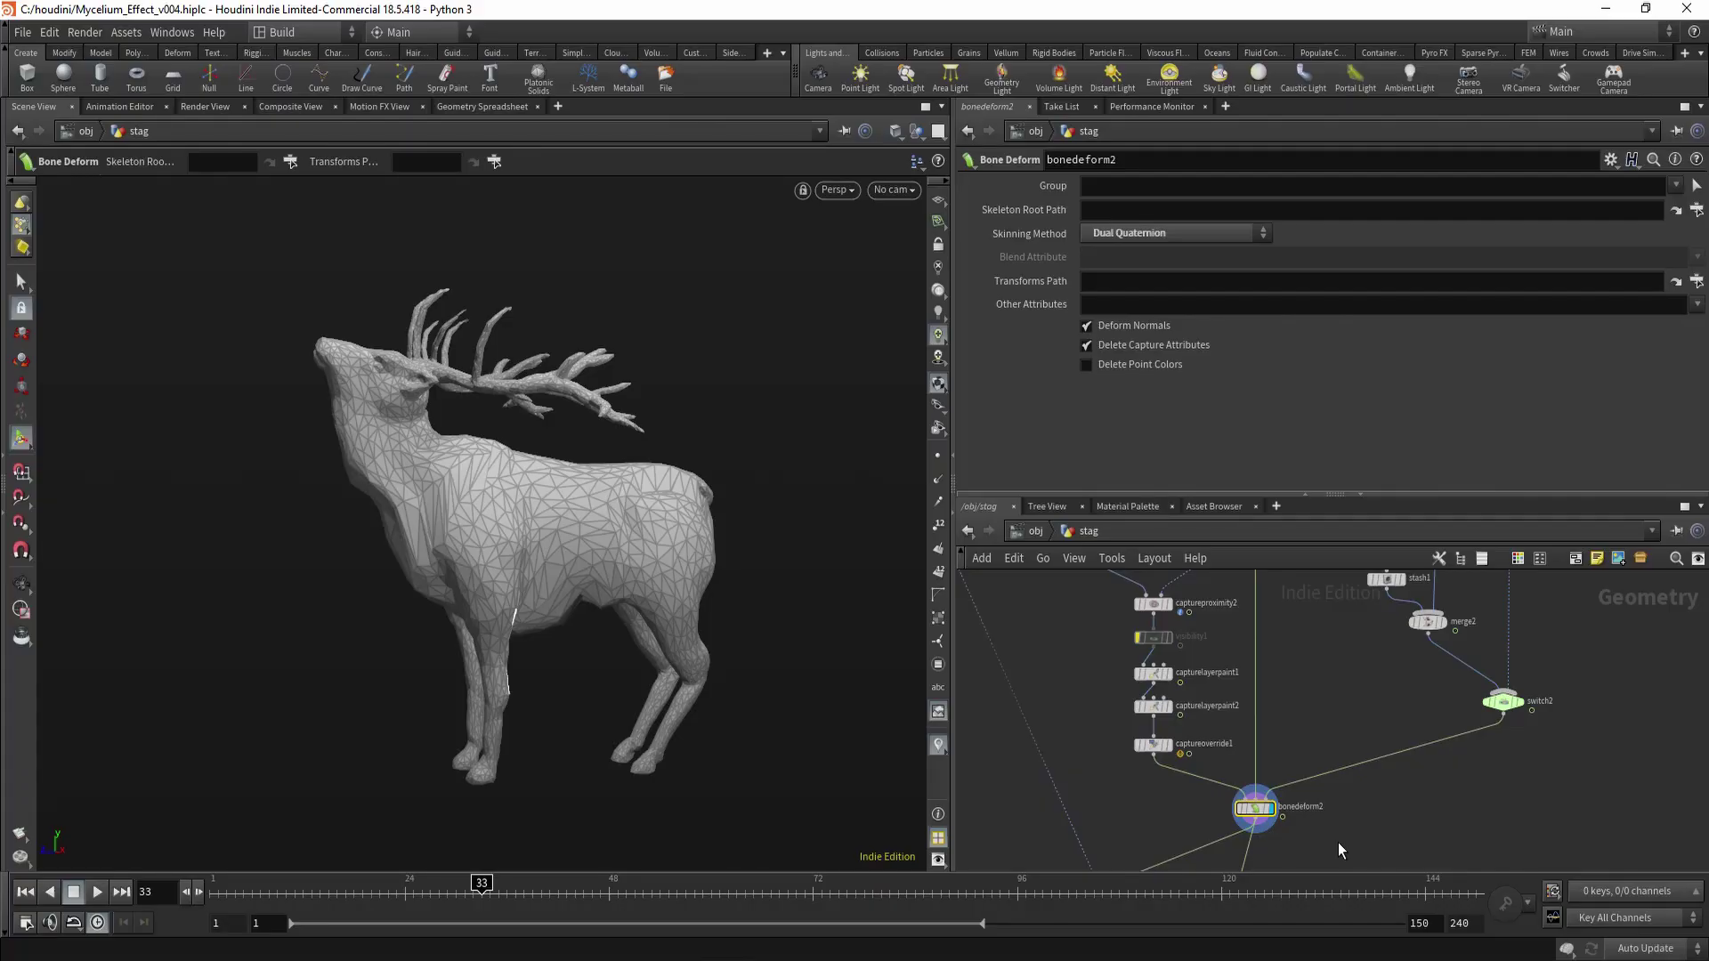
Examine the wireframe of the bonedeform2 mesh around the neck, shoulder and flank at frame 33.
scroll(617, 546, up, 3)
alt+drag(465, 508, 500, 526)
scroll(495, 522, up, 2)
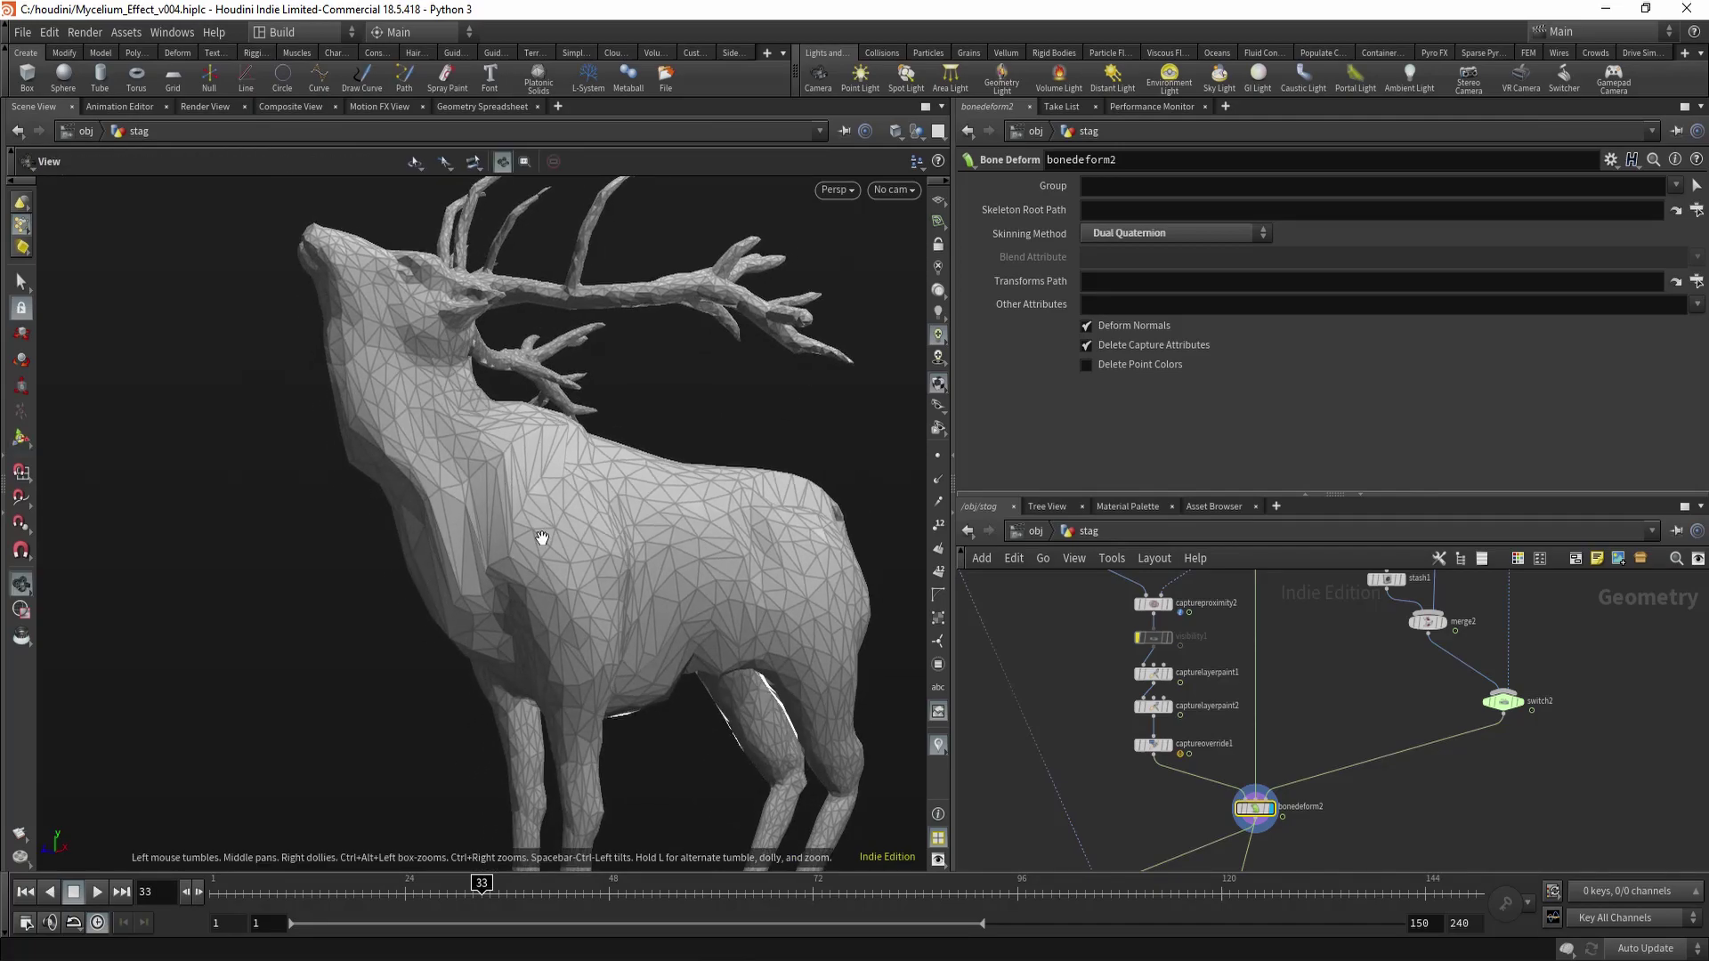
scroll(538, 534, down, 4)
scroll(522, 531, down, 1)
alt+middle_drag(523, 530, 517, 478)
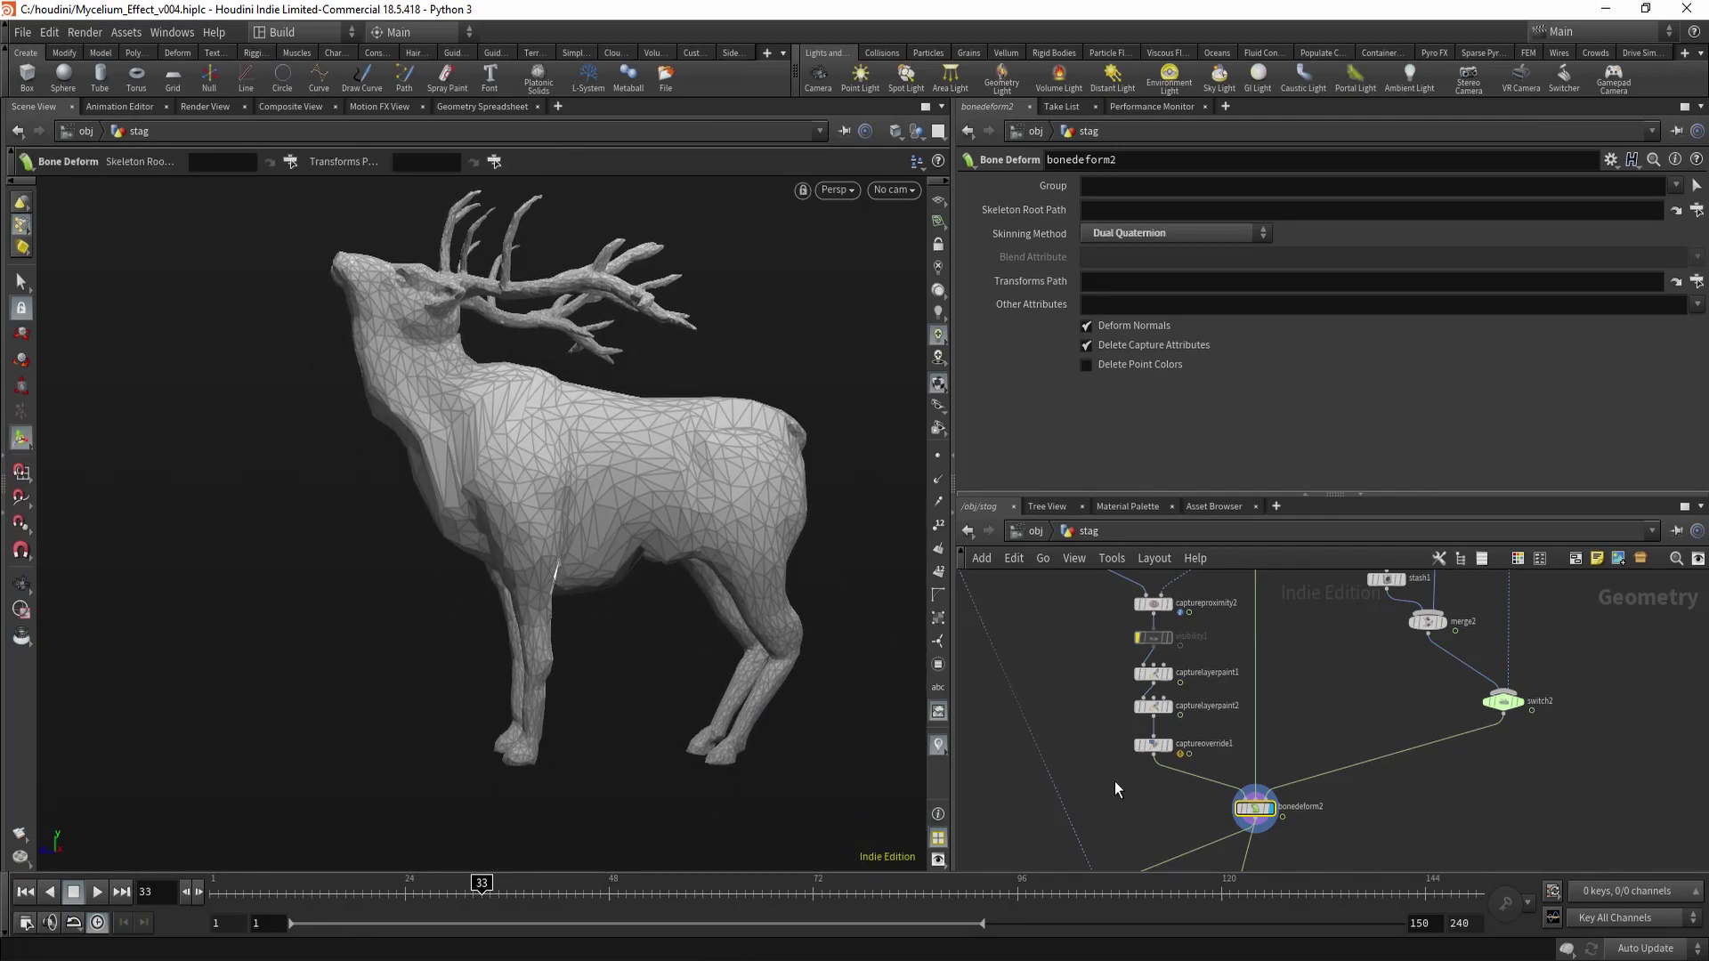
Turn off the wireframe overlay and inspect the shaded neck and shoulder creases on the deformed stag.
mouse_move(1114, 783)
middle_down()
mouse_move(1126, 693)
mouse_move(1170, 726)
mouse_move(1175, 792)
middle_up()
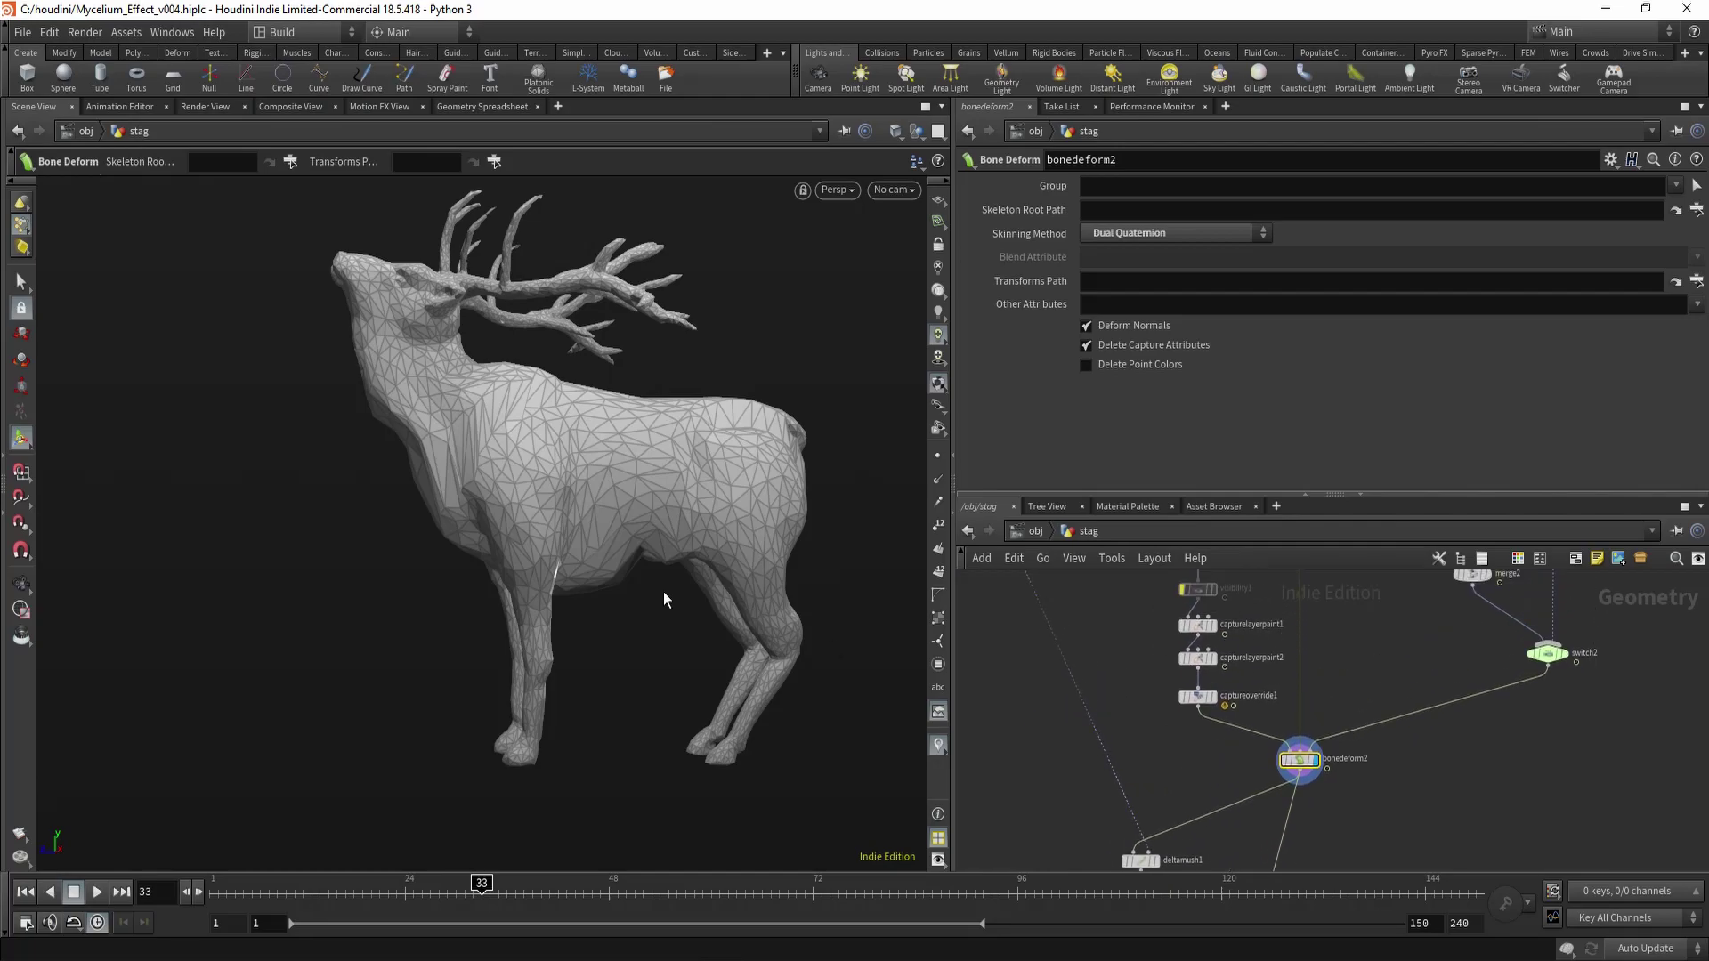
alt+drag(621, 488, 629, 519)
alt+middle_drag(629, 519, 609, 561)
key(shift+w)
scroll(484, 489, up, 3)
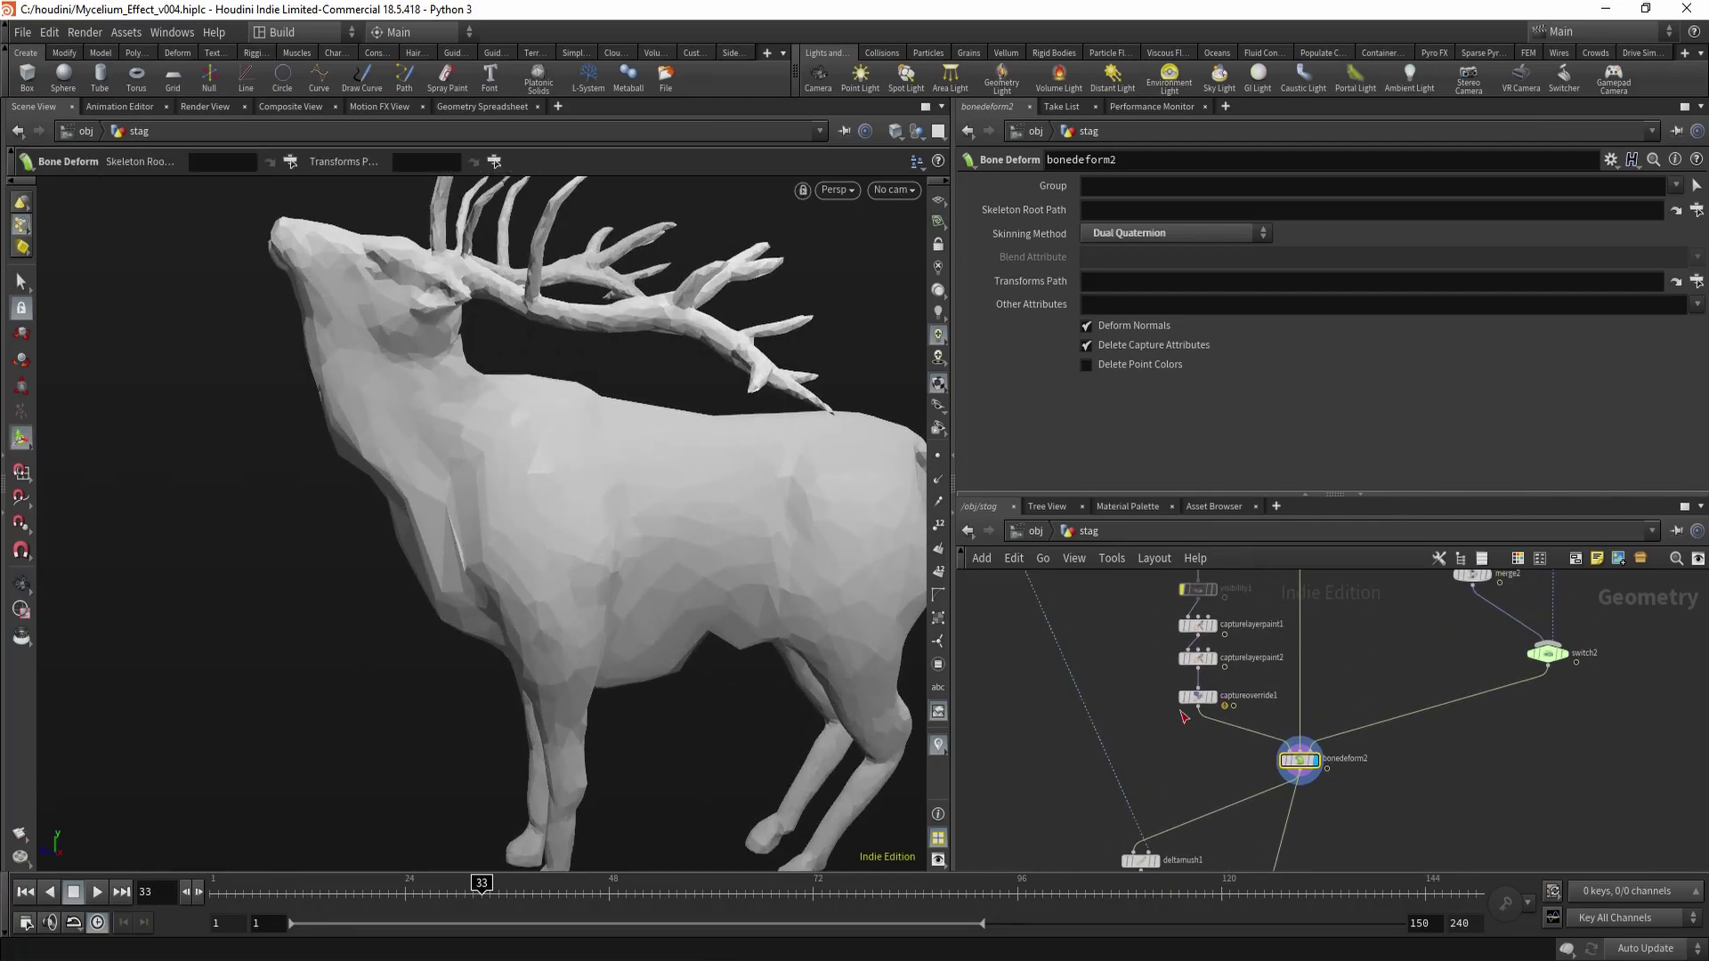
Compare the captureoverride1 weights with the deformed stag from bonedeform2.
click(1214, 699)
alt+drag(500, 480, 581, 456)
alt+drag(465, 502, 370, 508)
alt+right_drag(371, 507, 530, 462)
middle_drag(1156, 782, 1165, 718)
drag(1335, 697, 1389, 748)
click(1324, 696)
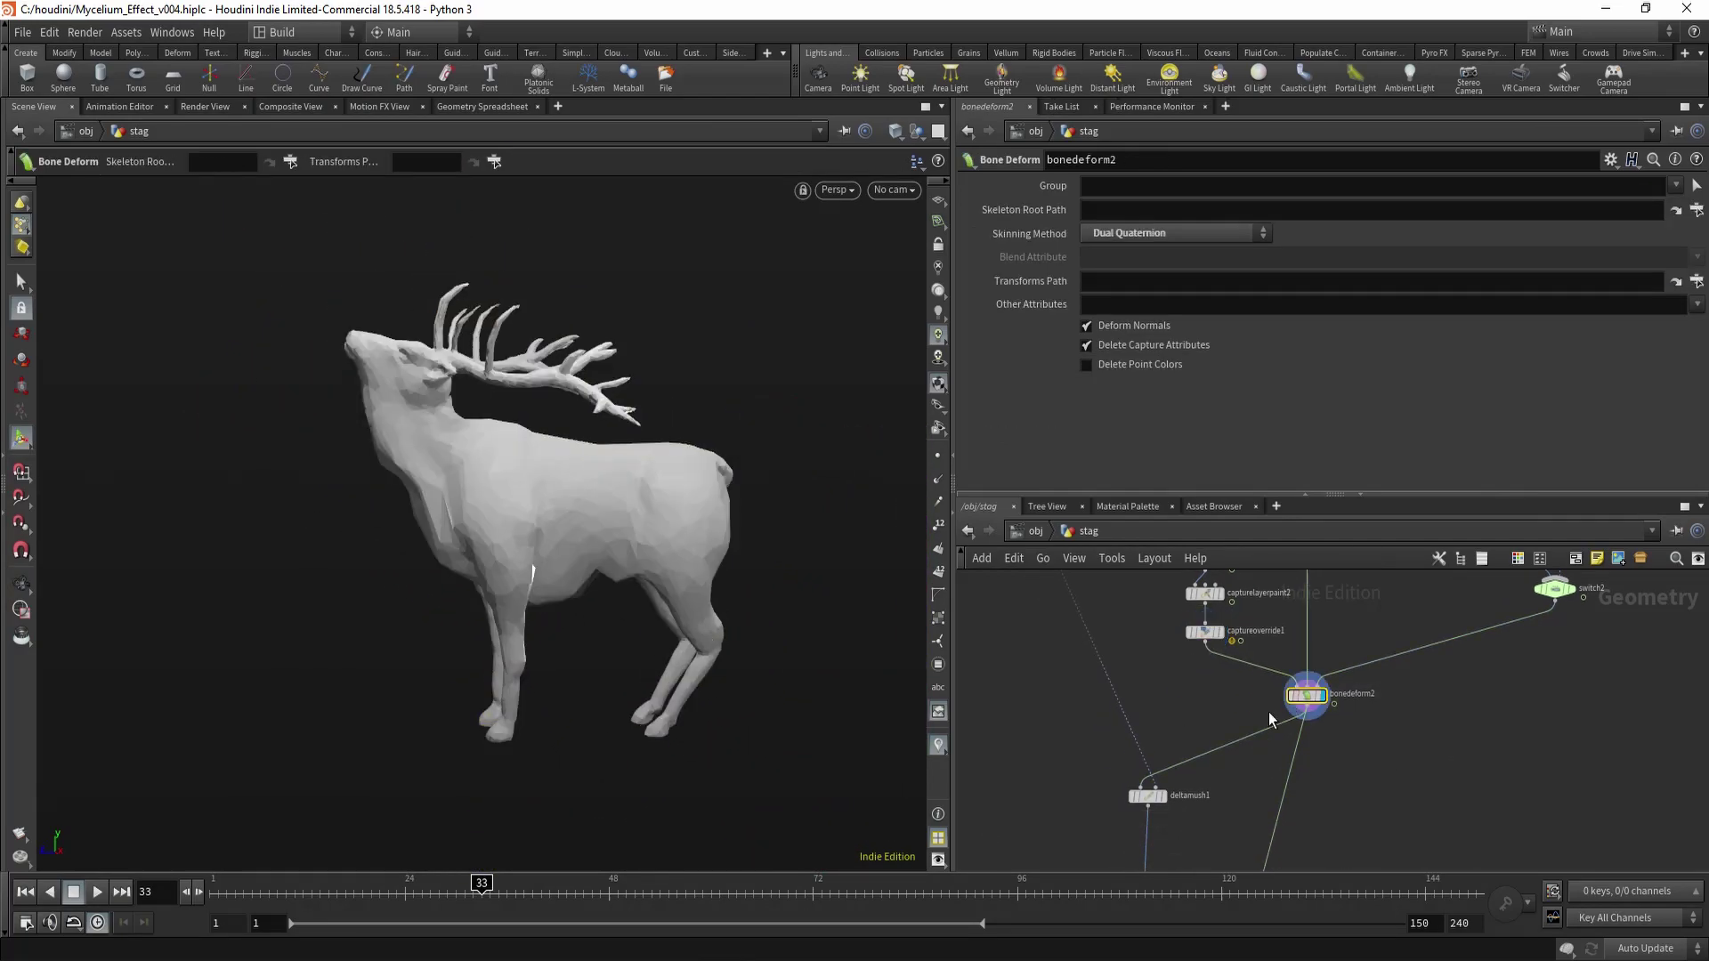
alt+drag(536, 473, 519, 476)
alt+right_drag(519, 476, 580, 528)
alt+middle_drag(581, 528, 599, 587)
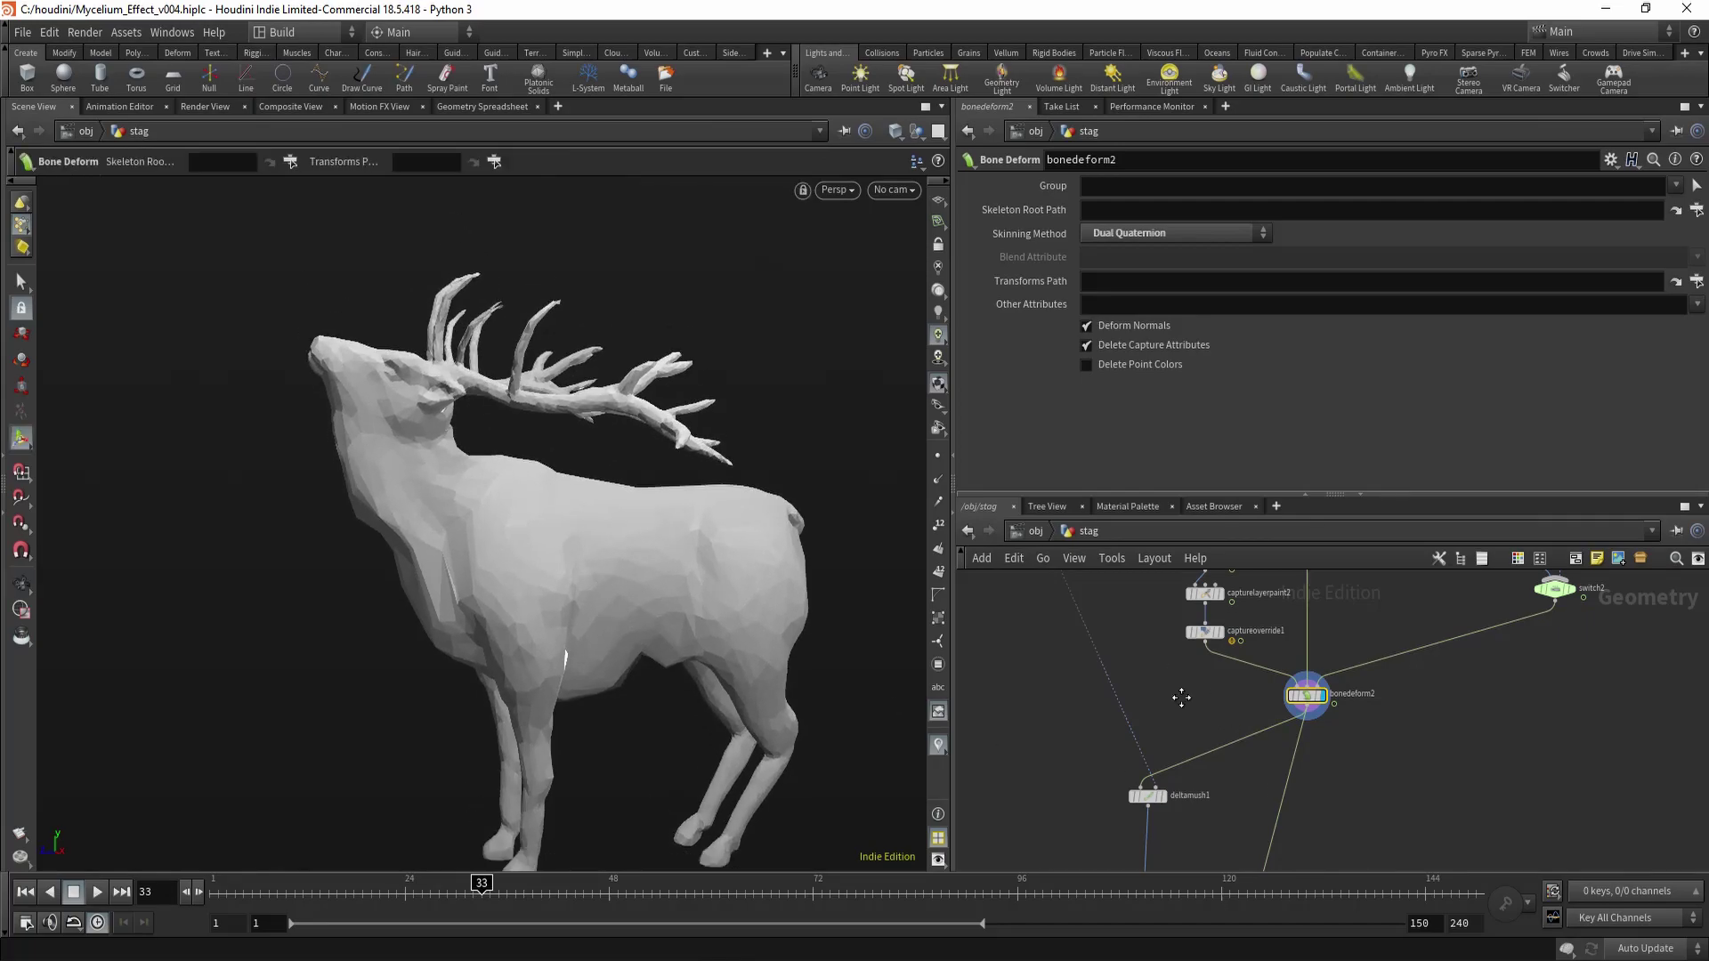
Display captureoverride1 again, examine the flank and leg weights, and return the display to bonedeform2.
middle_drag(1181, 696, 1194, 748)
drag(1171, 682, 1239, 713)
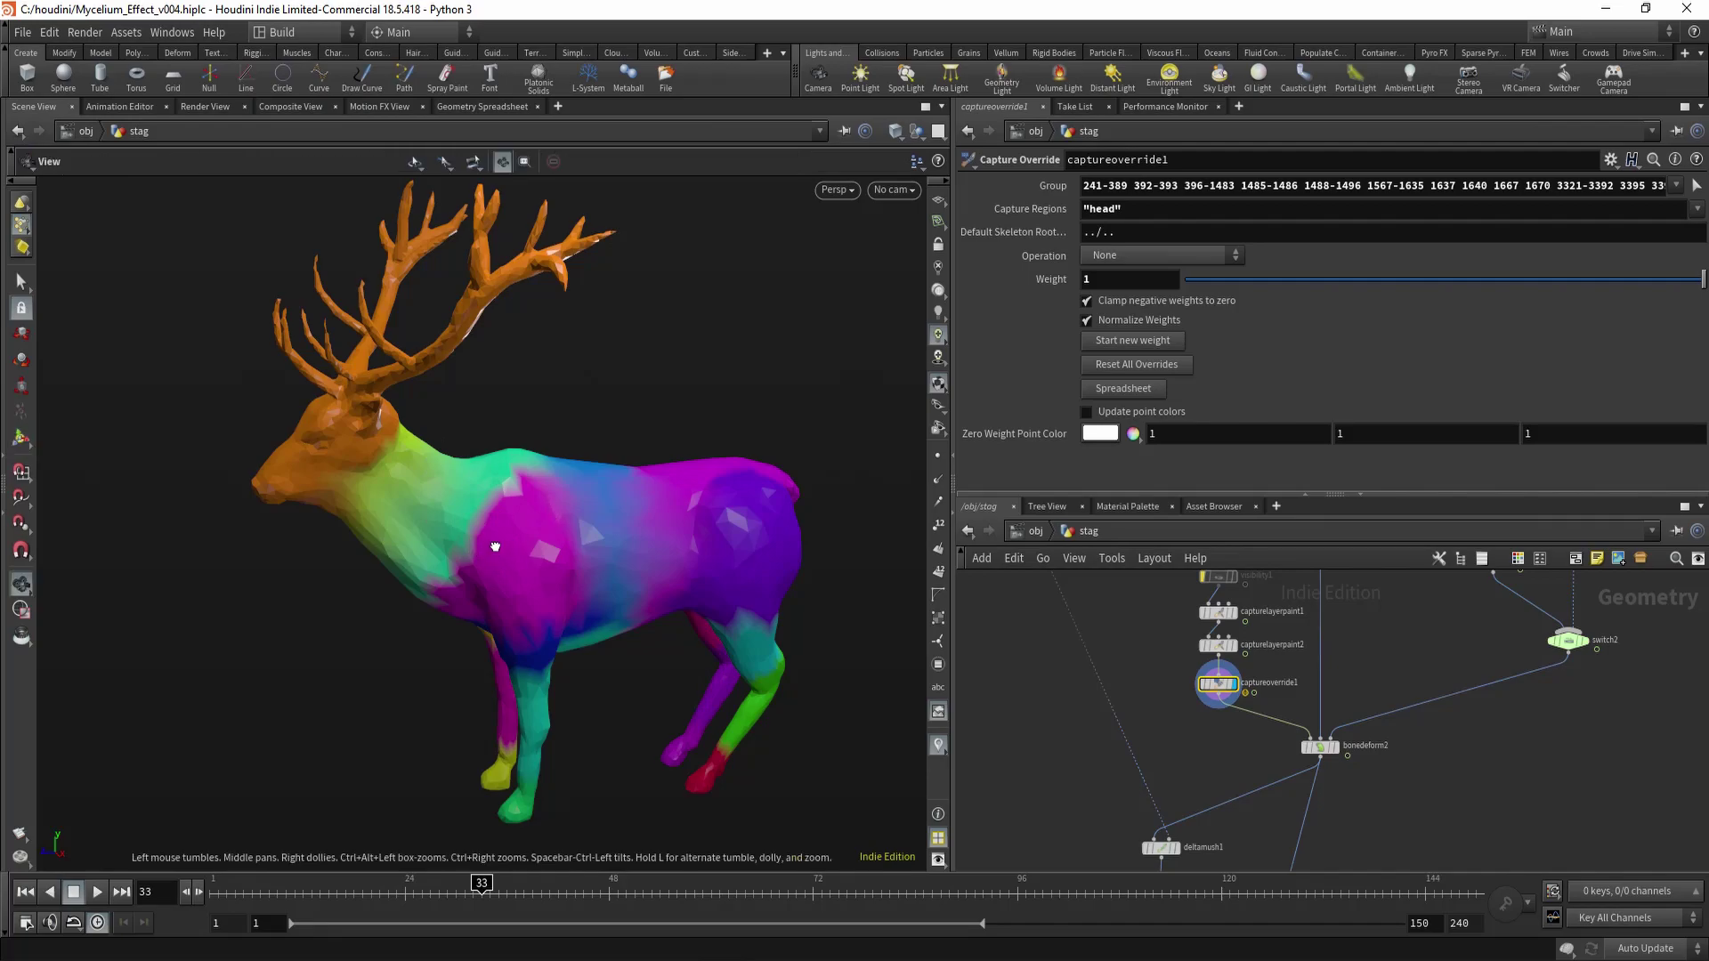
alt+drag(492, 545, 419, 541)
alt+middle_drag(546, 633, 548, 581)
middle_drag(1266, 804, 1273, 752)
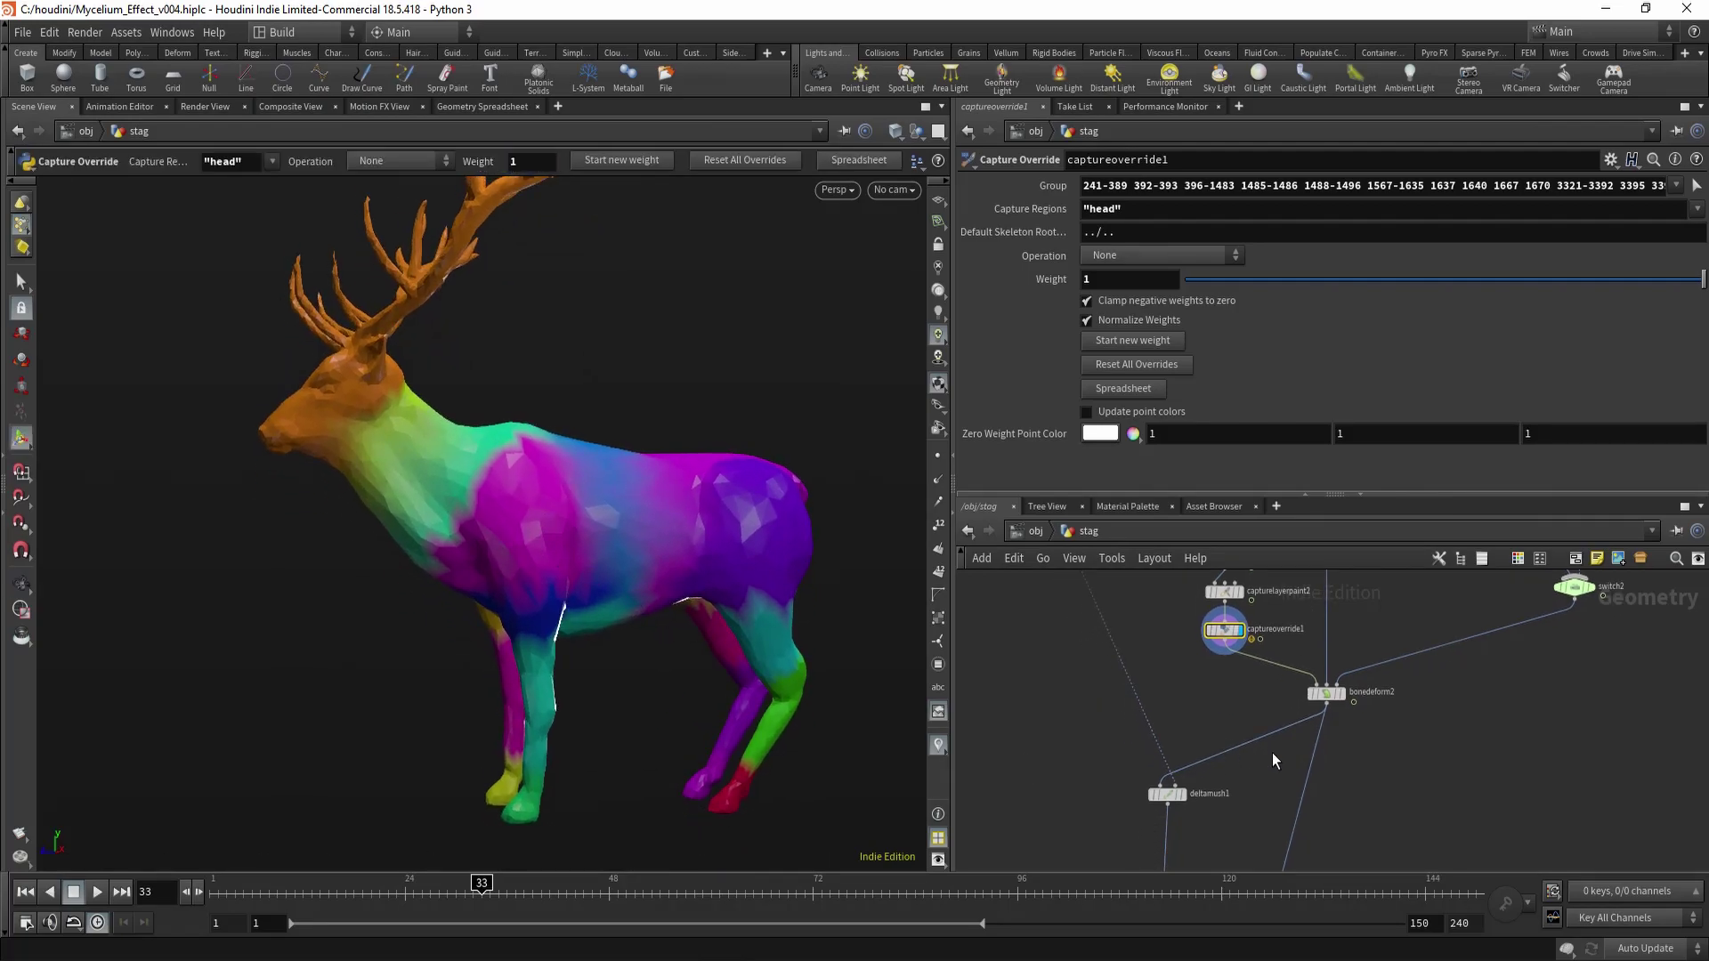
click(1328, 692)
Display the deltamush1 node and examine the smoothed stag from several angles.
drag(1209, 841, 1221, 838)
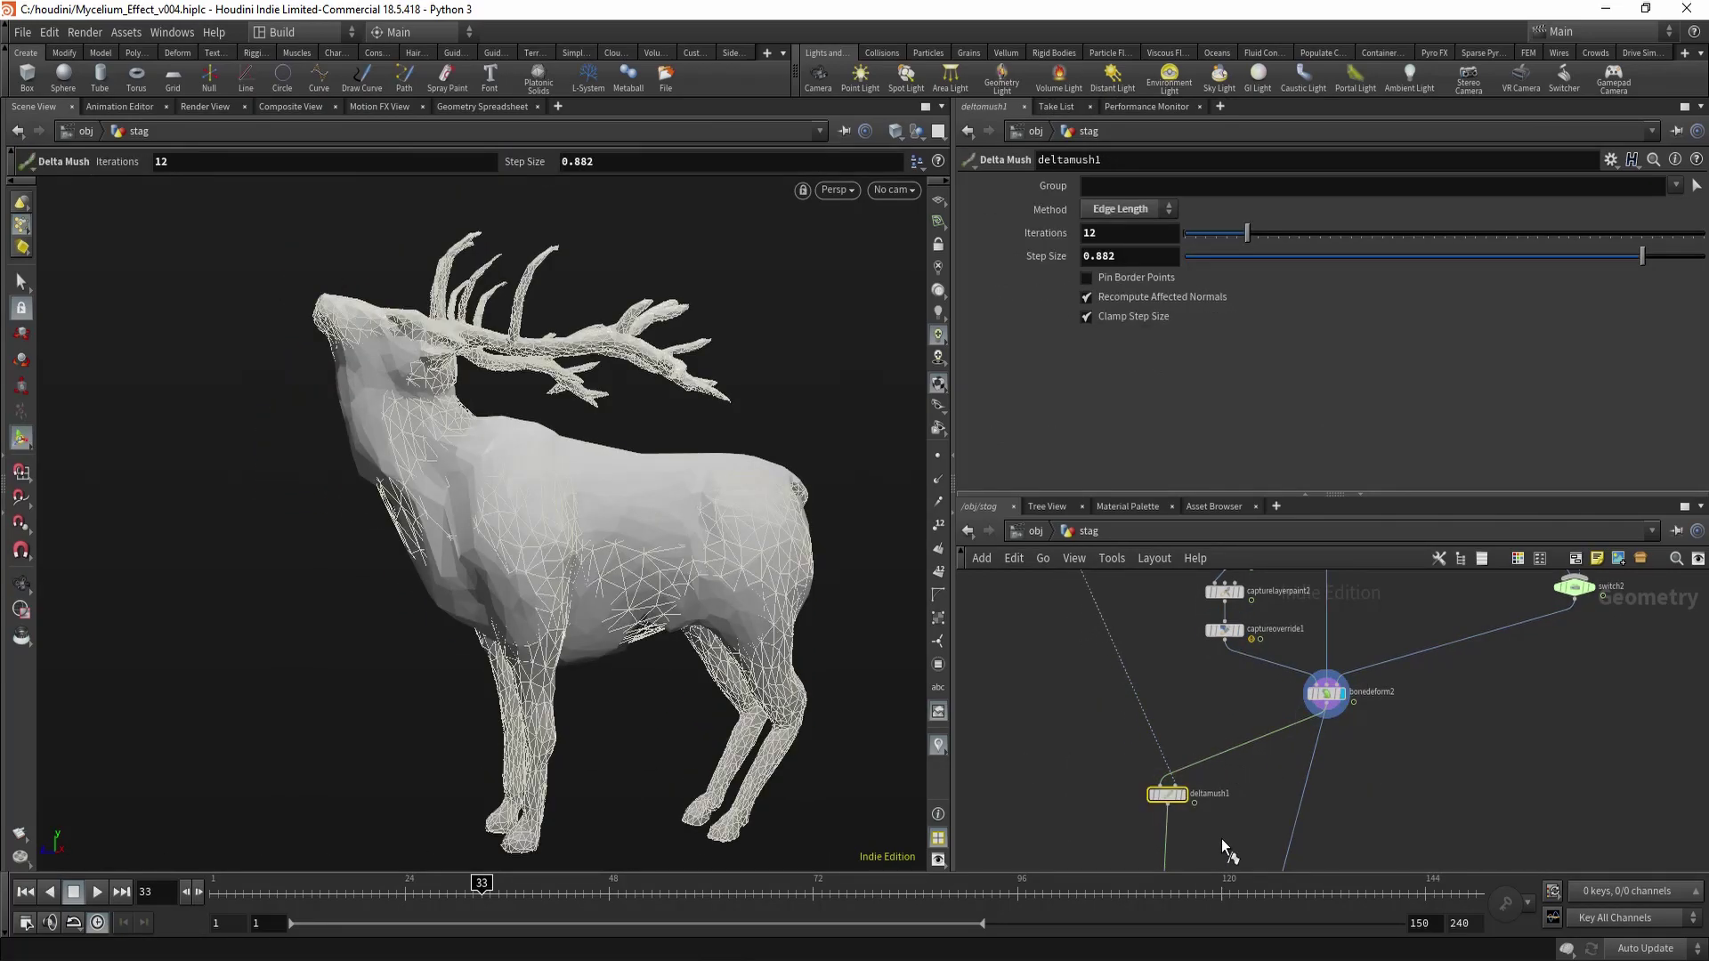
drag(632, 610, 553, 610)
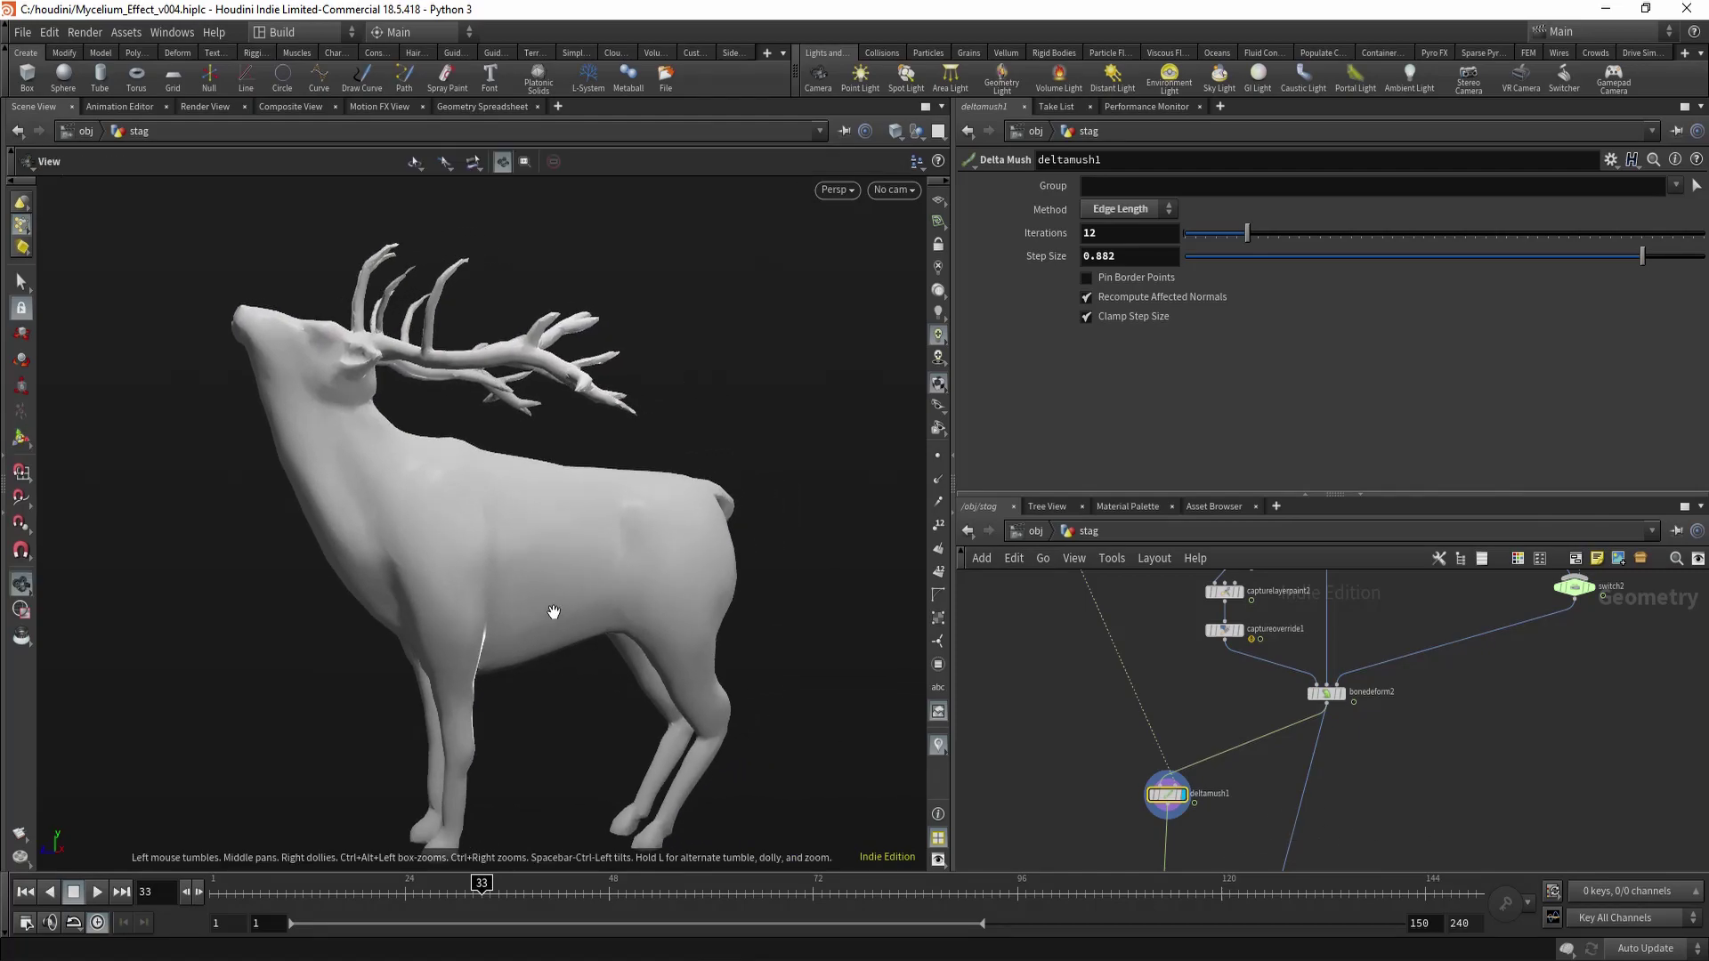
right_drag(552, 610, 481, 591)
drag(480, 591, 623, 569)
Show the wireframe overlay and toggle the bypass of deltamush1 to compare the mesh with and without smoothing.
key(q)
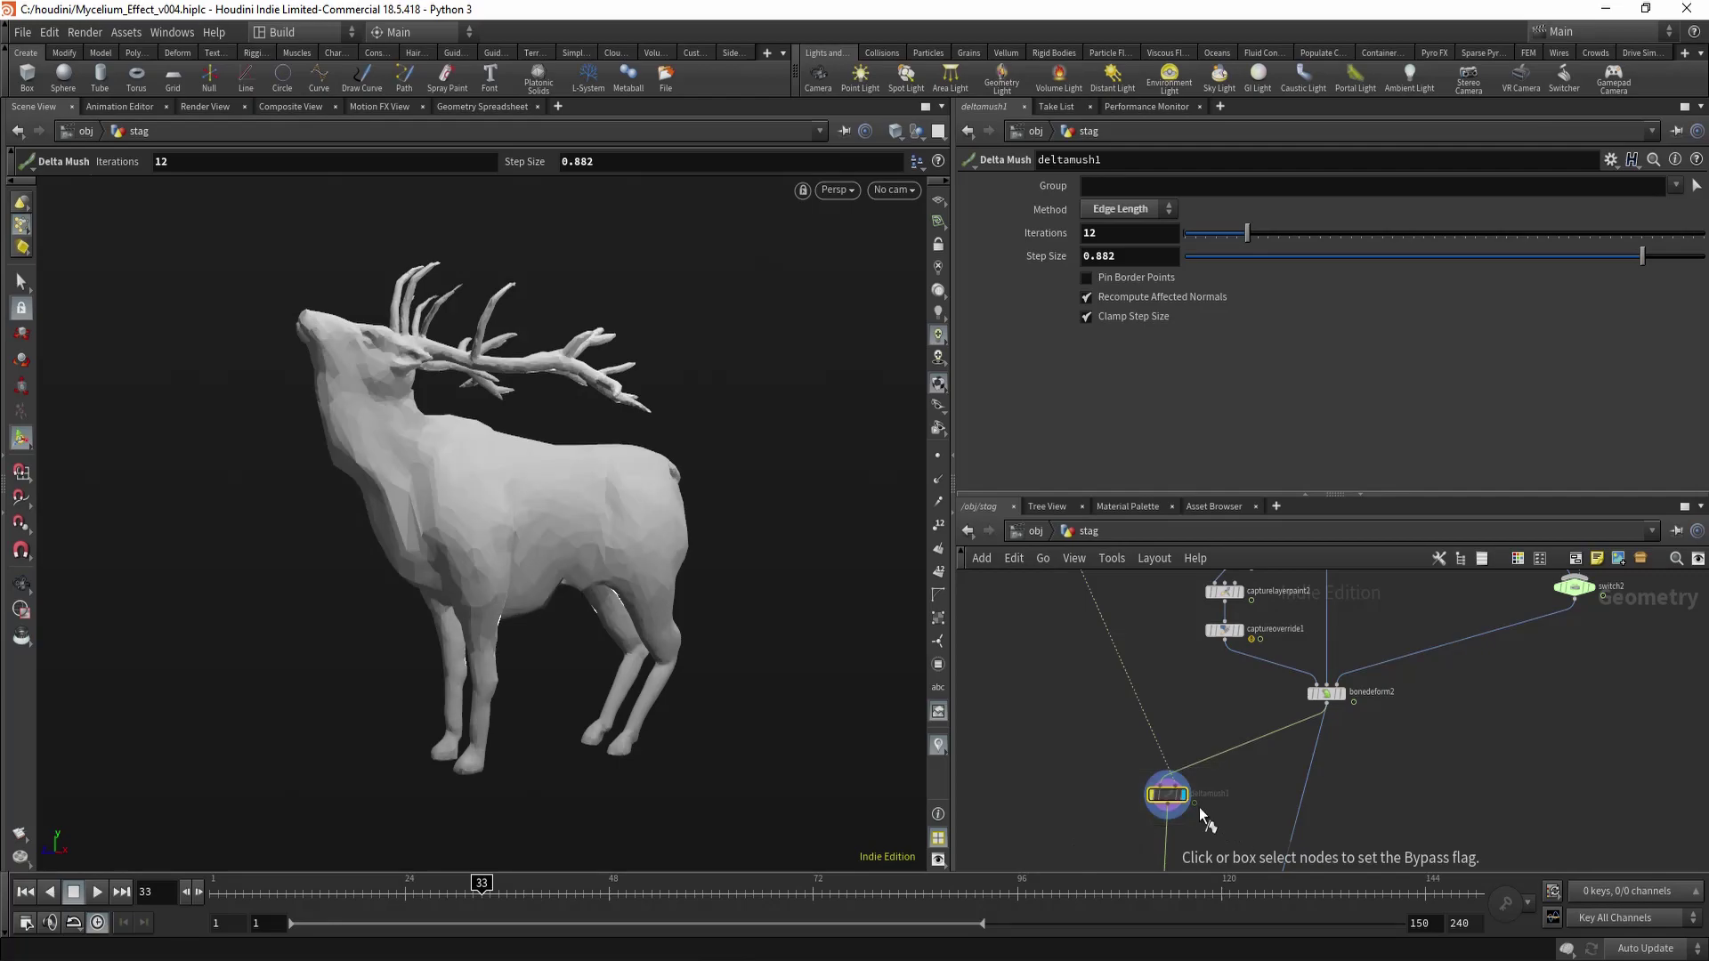
drag(1211, 826, 1212, 828)
key(shift+w)
alt+right_drag(509, 509, 536, 545)
key(q)
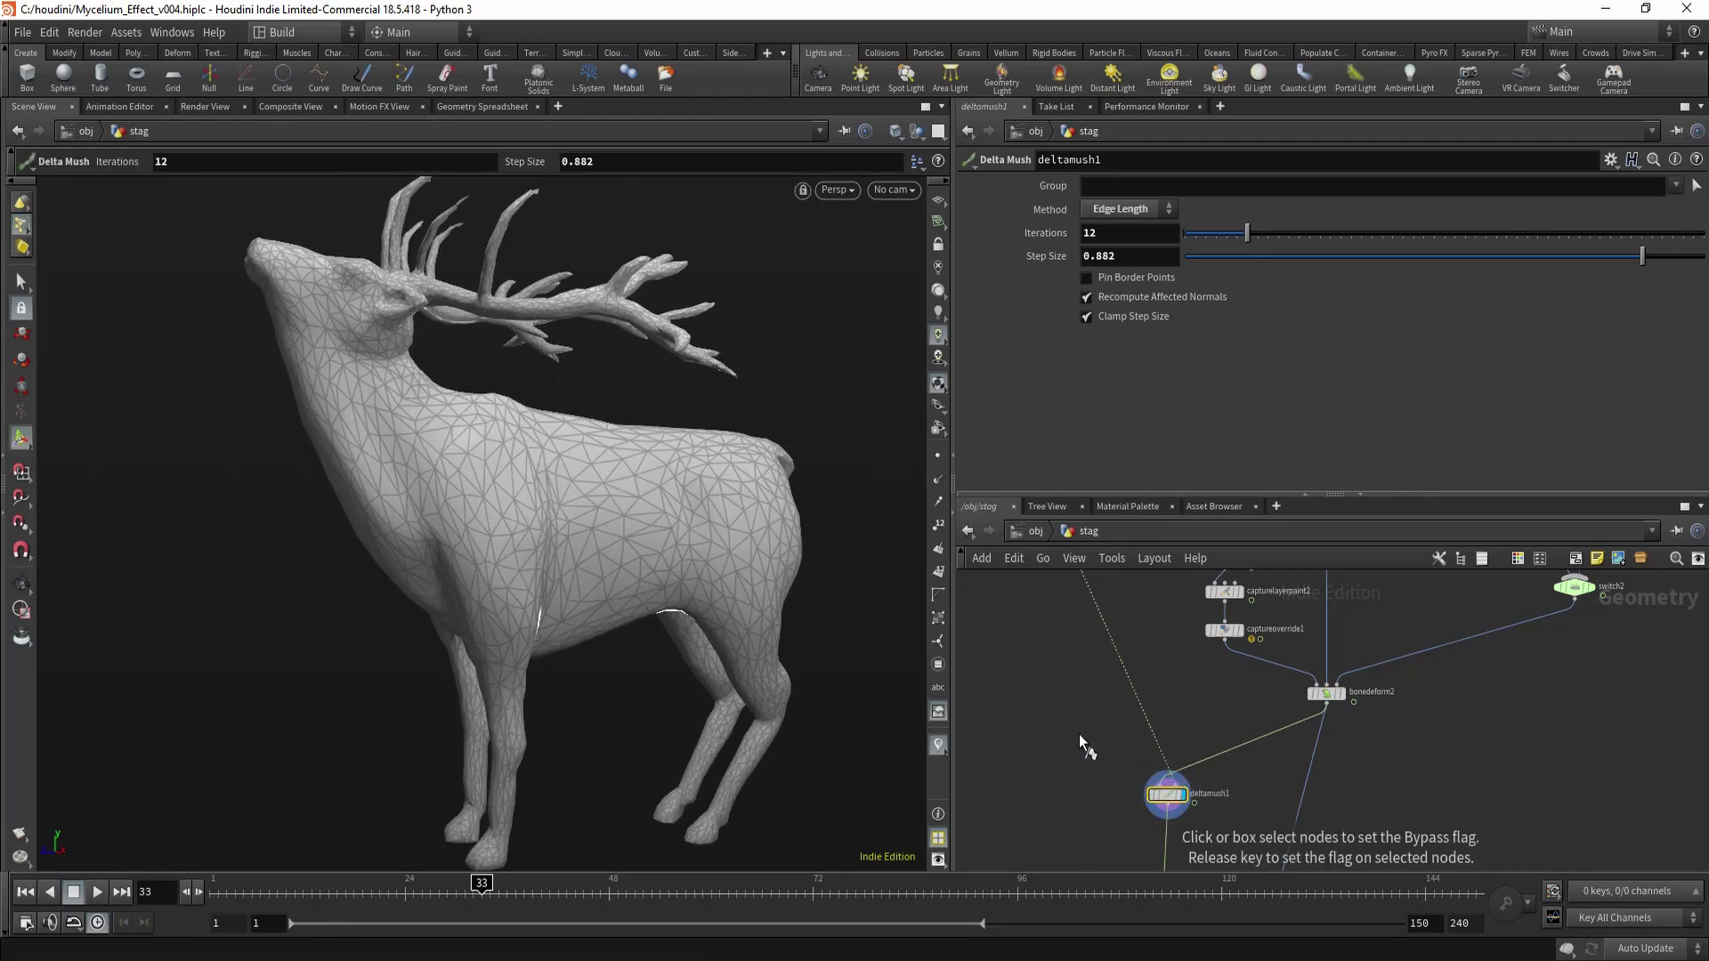
key(q)
key(q)
key(q)
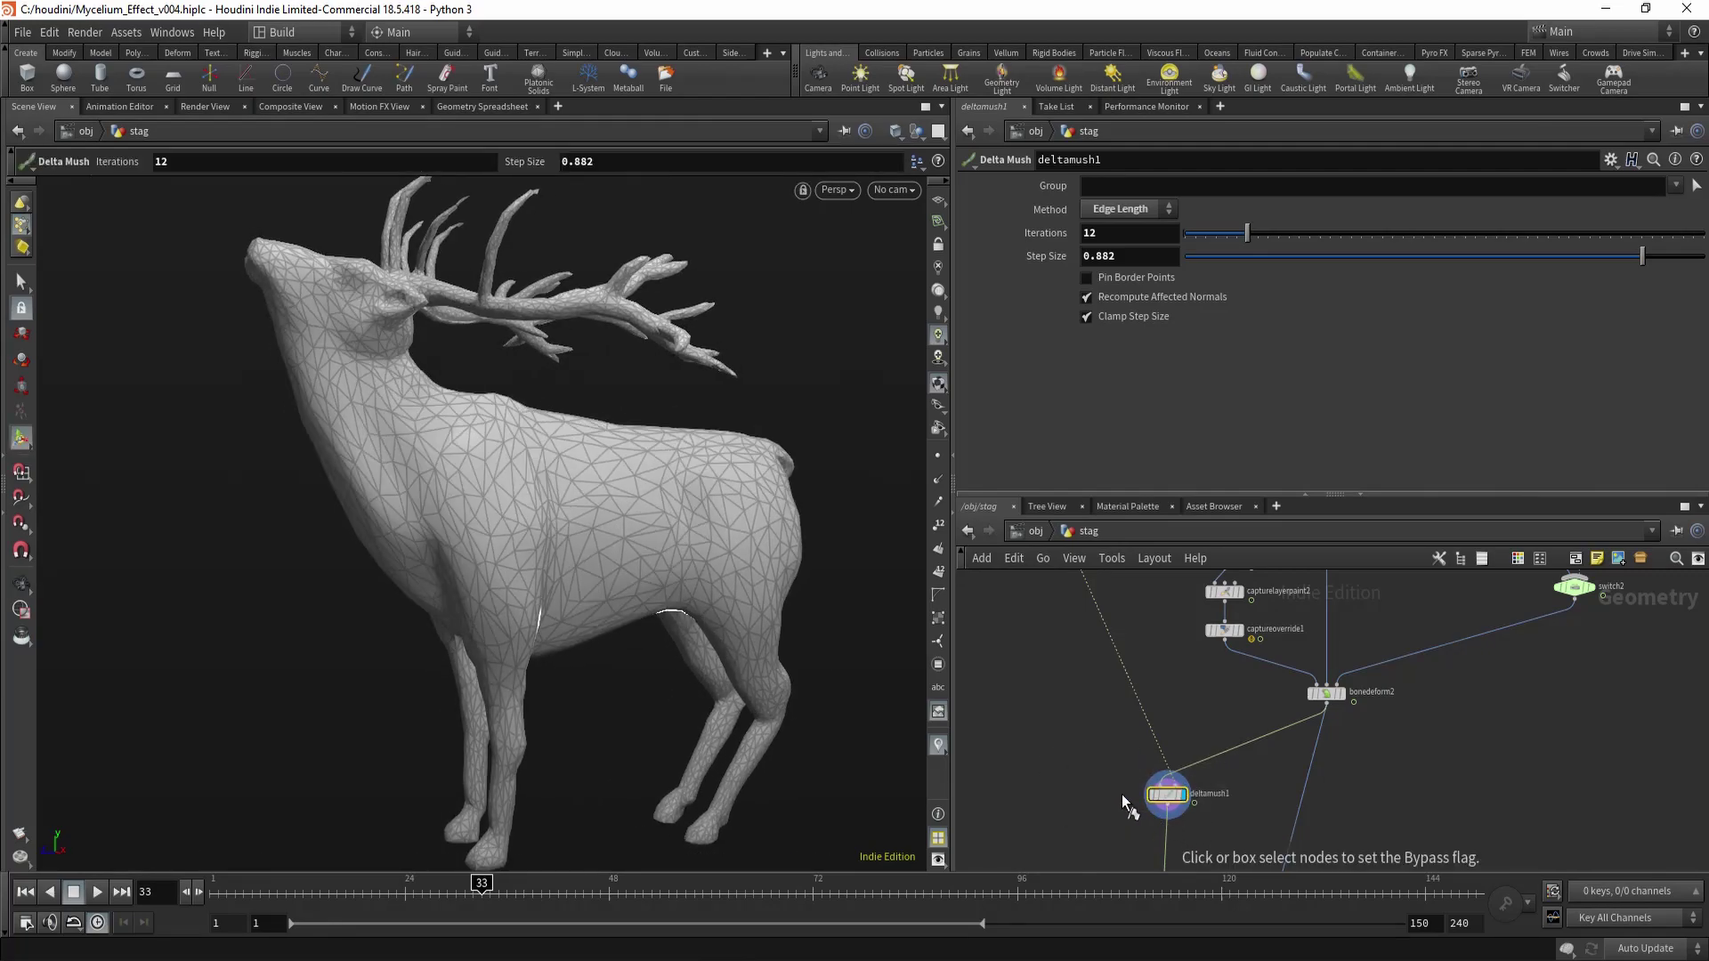
Play the animation with deltamush1 displayed and turn off the wireframe overlay.
alt+right_drag(523, 651, 486, 603)
alt+middle_drag(487, 603, 381, 610)
click(99, 893)
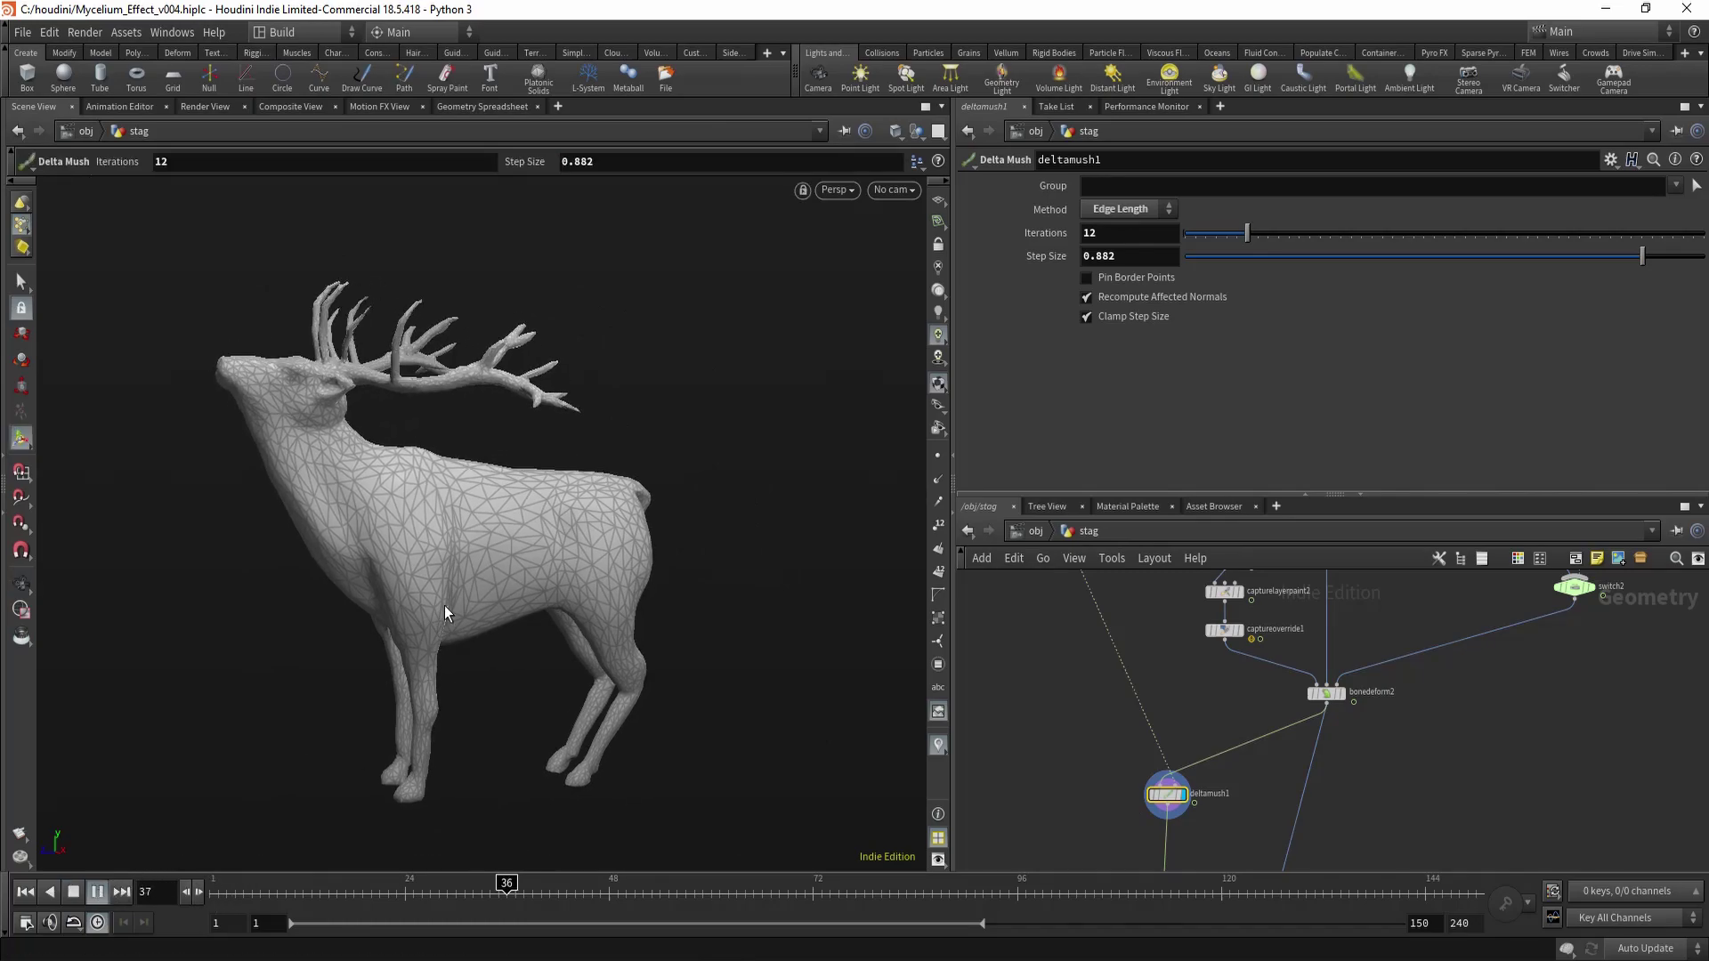
key(shift+w)
alt+drag(466, 584, 499, 540)
alt+middle_drag(498, 541, 534, 516)
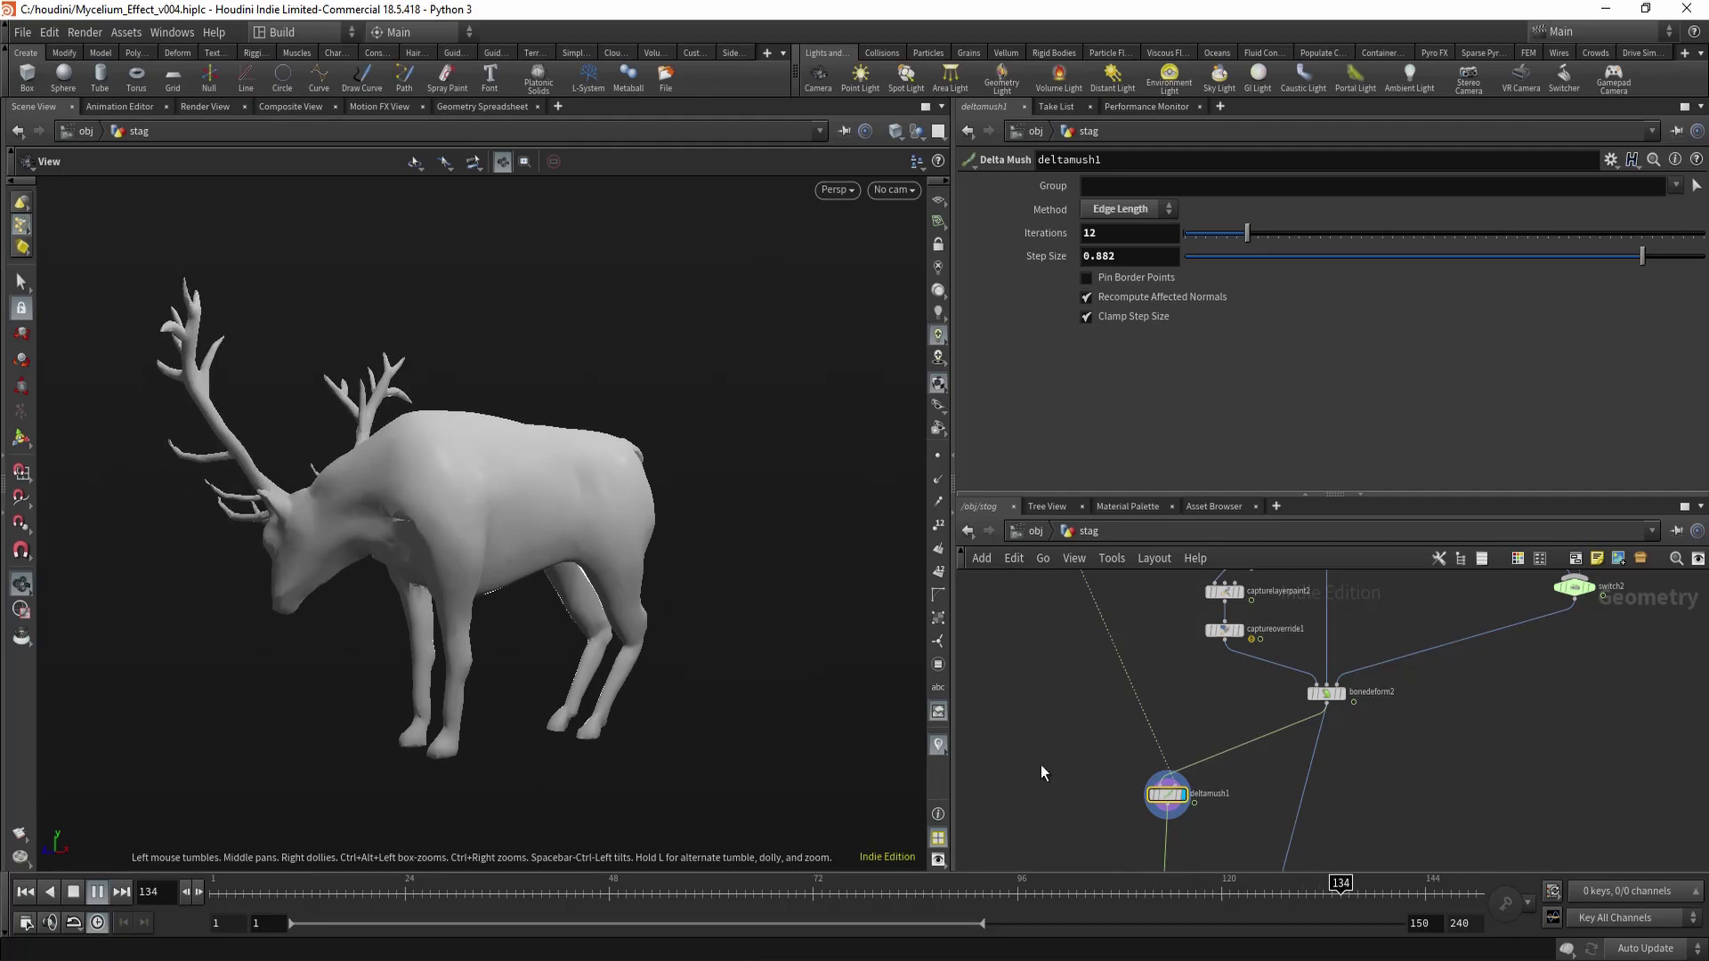
Toggle the bypass of deltamush1 during playback to compare the animation with and without smoothing.
drag(1059, 764, 1155, 812)
key(b)
drag(1071, 762, 1175, 819)
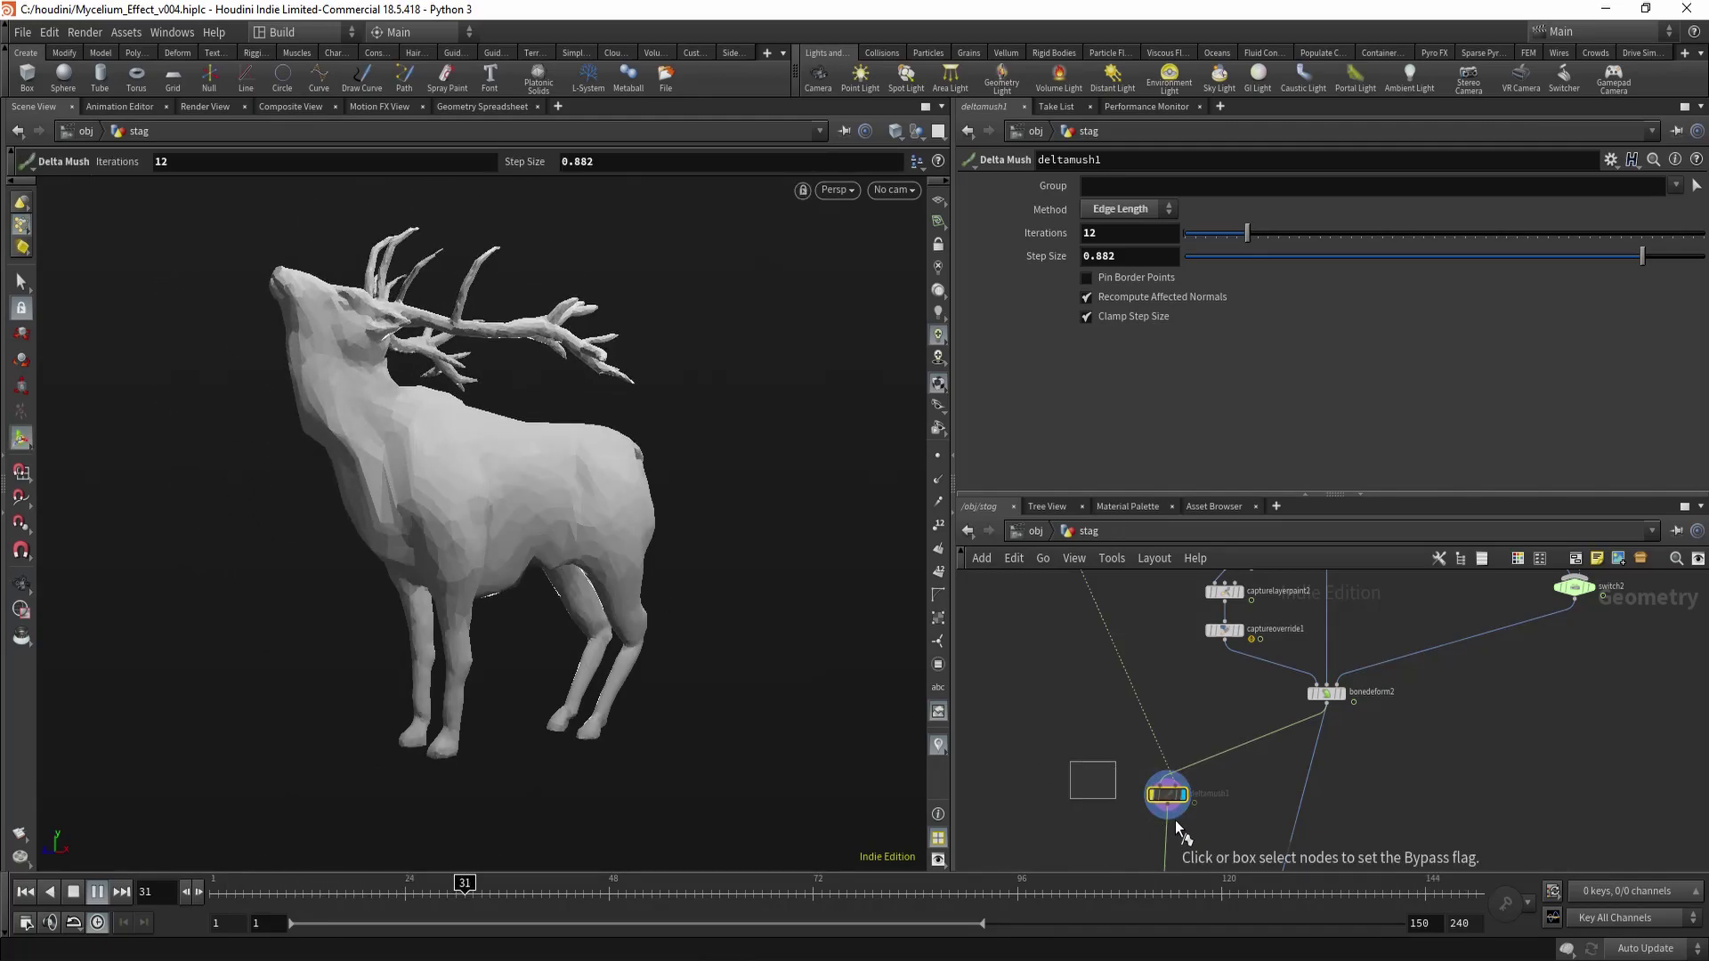
drag(1082, 767, 1192, 820)
drag(1003, 752, 1188, 822)
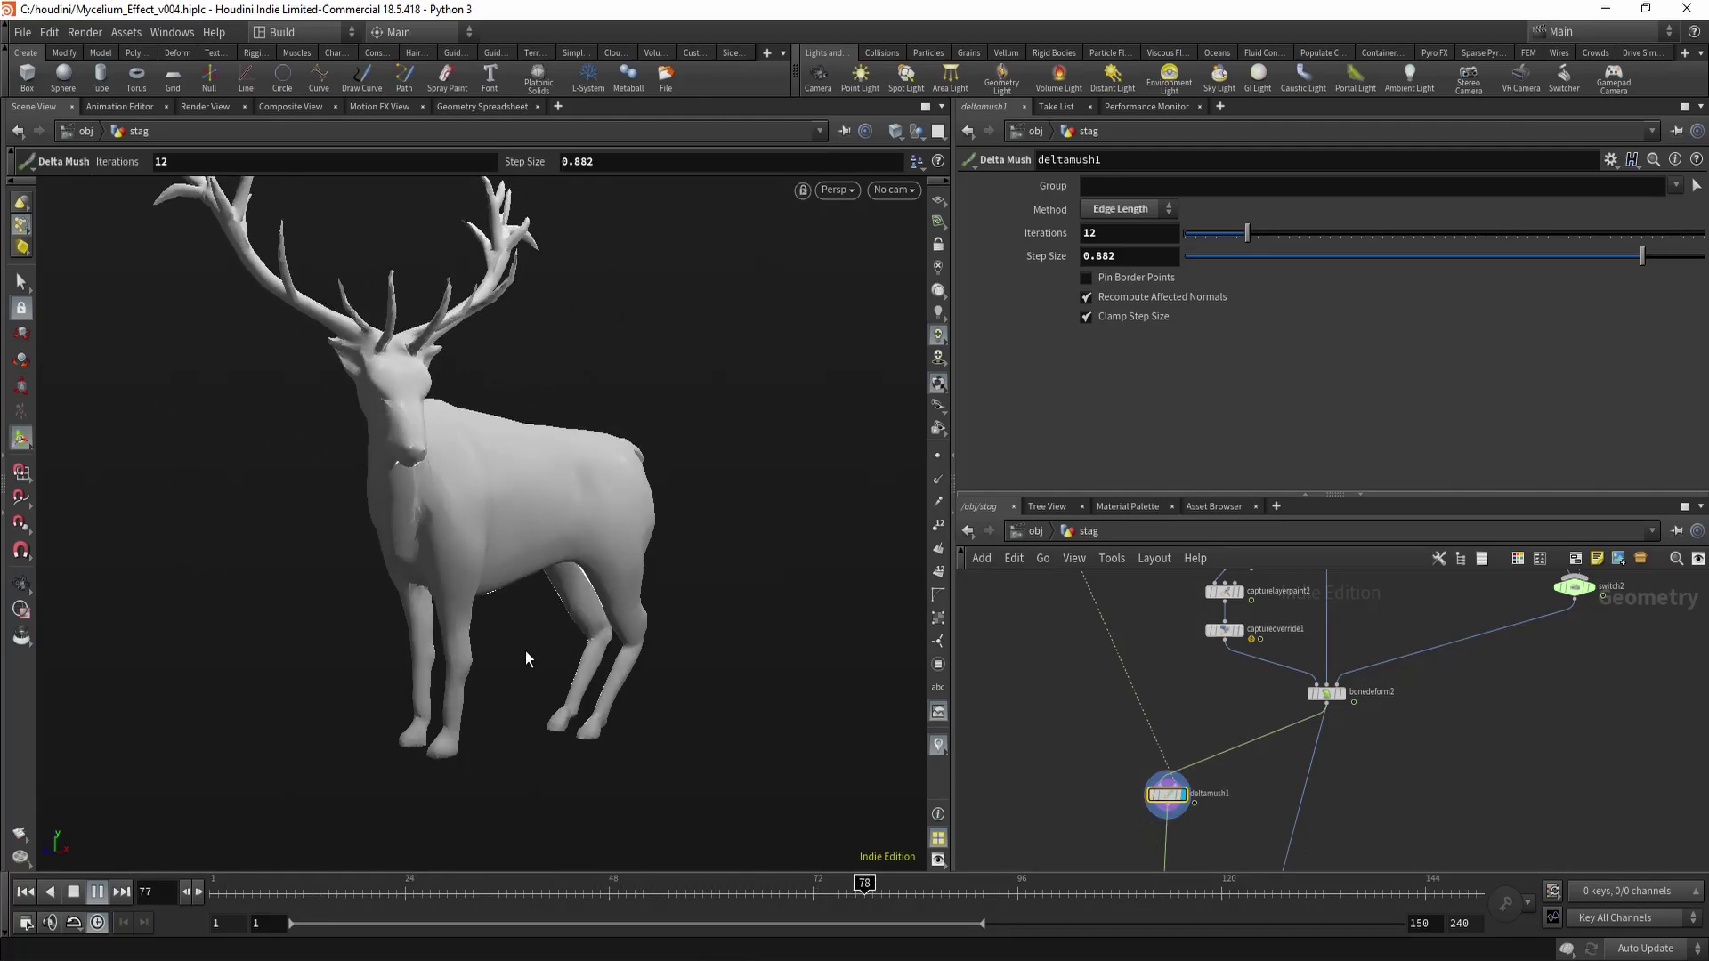
Examine the smoothed stag in motion, stop playback at frame 132, and focus the network on deltamush1.
alt+drag(526, 655, 439, 599)
alt+drag(570, 615, 526, 617)
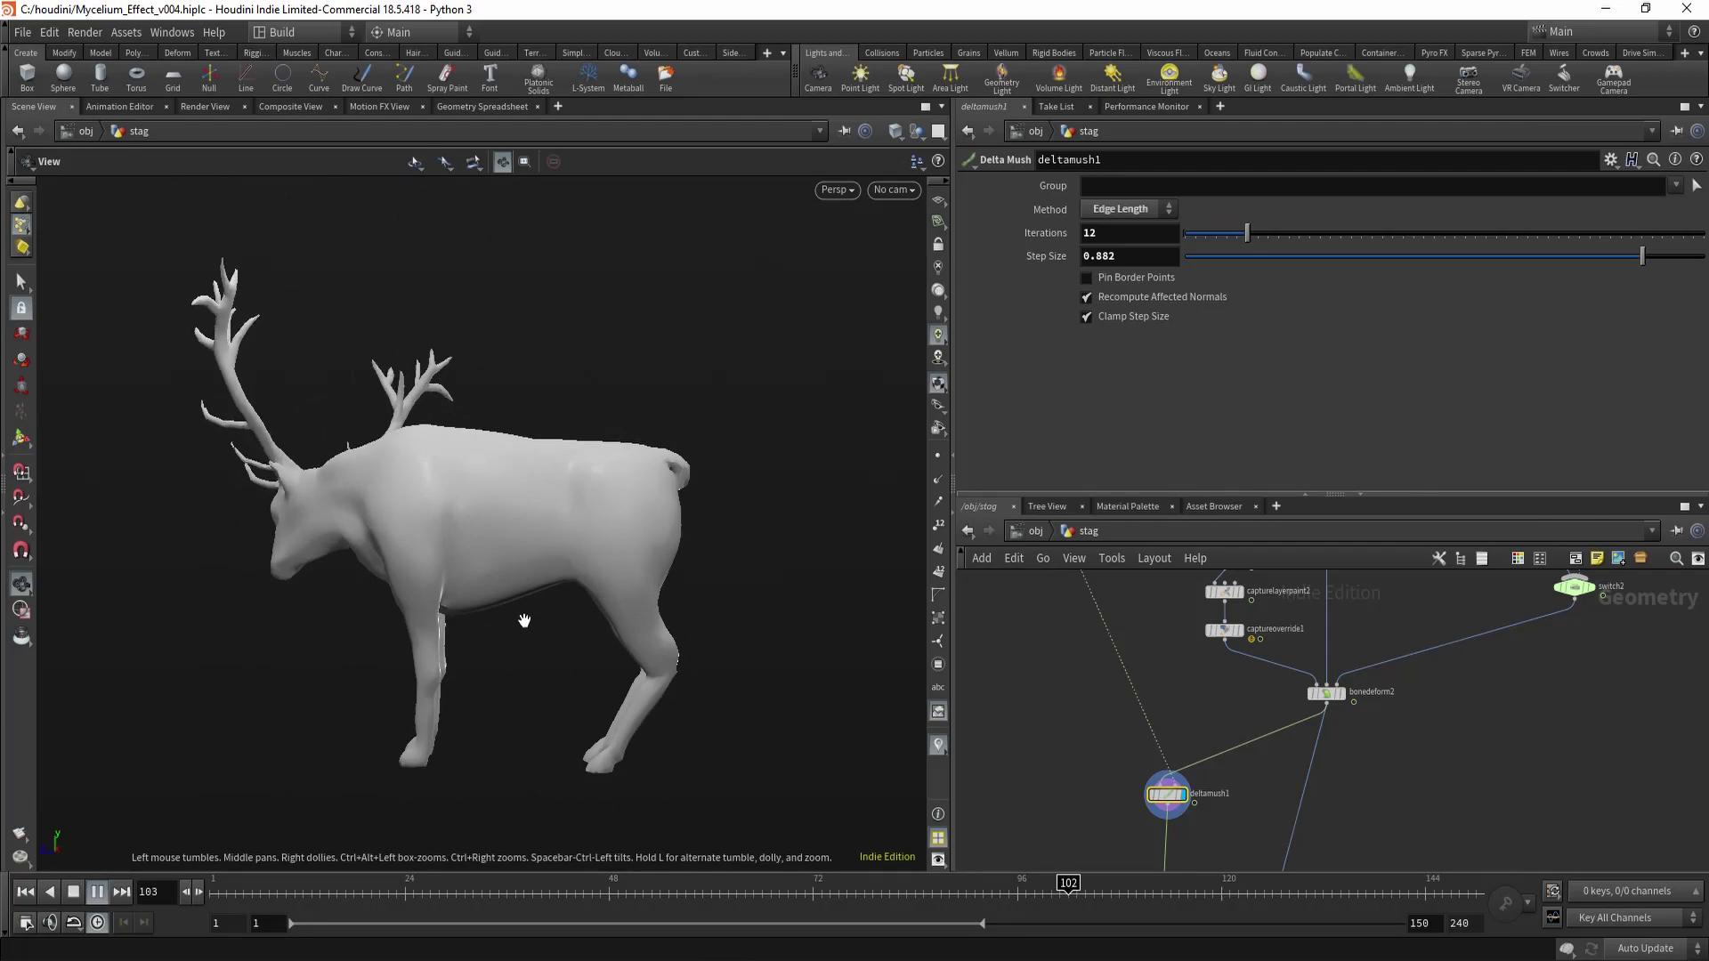
click(89, 893)
middle_drag(1078, 789, 1147, 817)
scroll(1246, 831, up, 4)
middle_drag(1349, 818, 1339, 744)
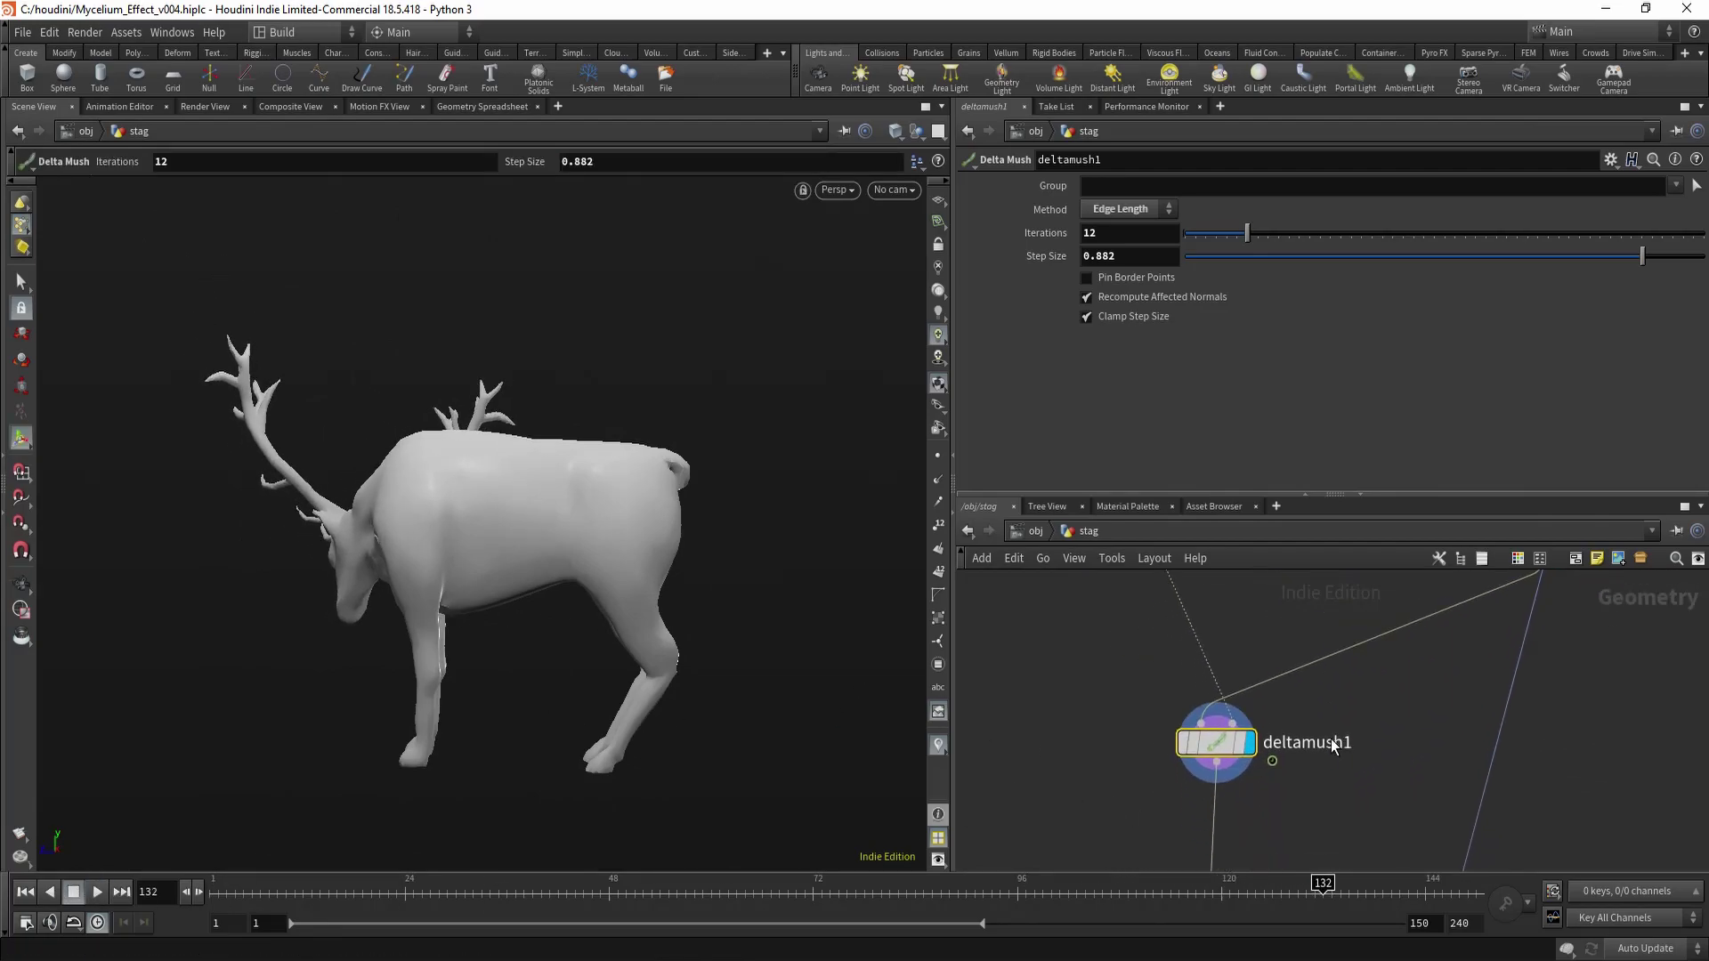
Display the OUT_model null to show the undeformed stag that feeds deltamush1 as its reference, and view it from the side.
scroll(1340, 744, up, 2)
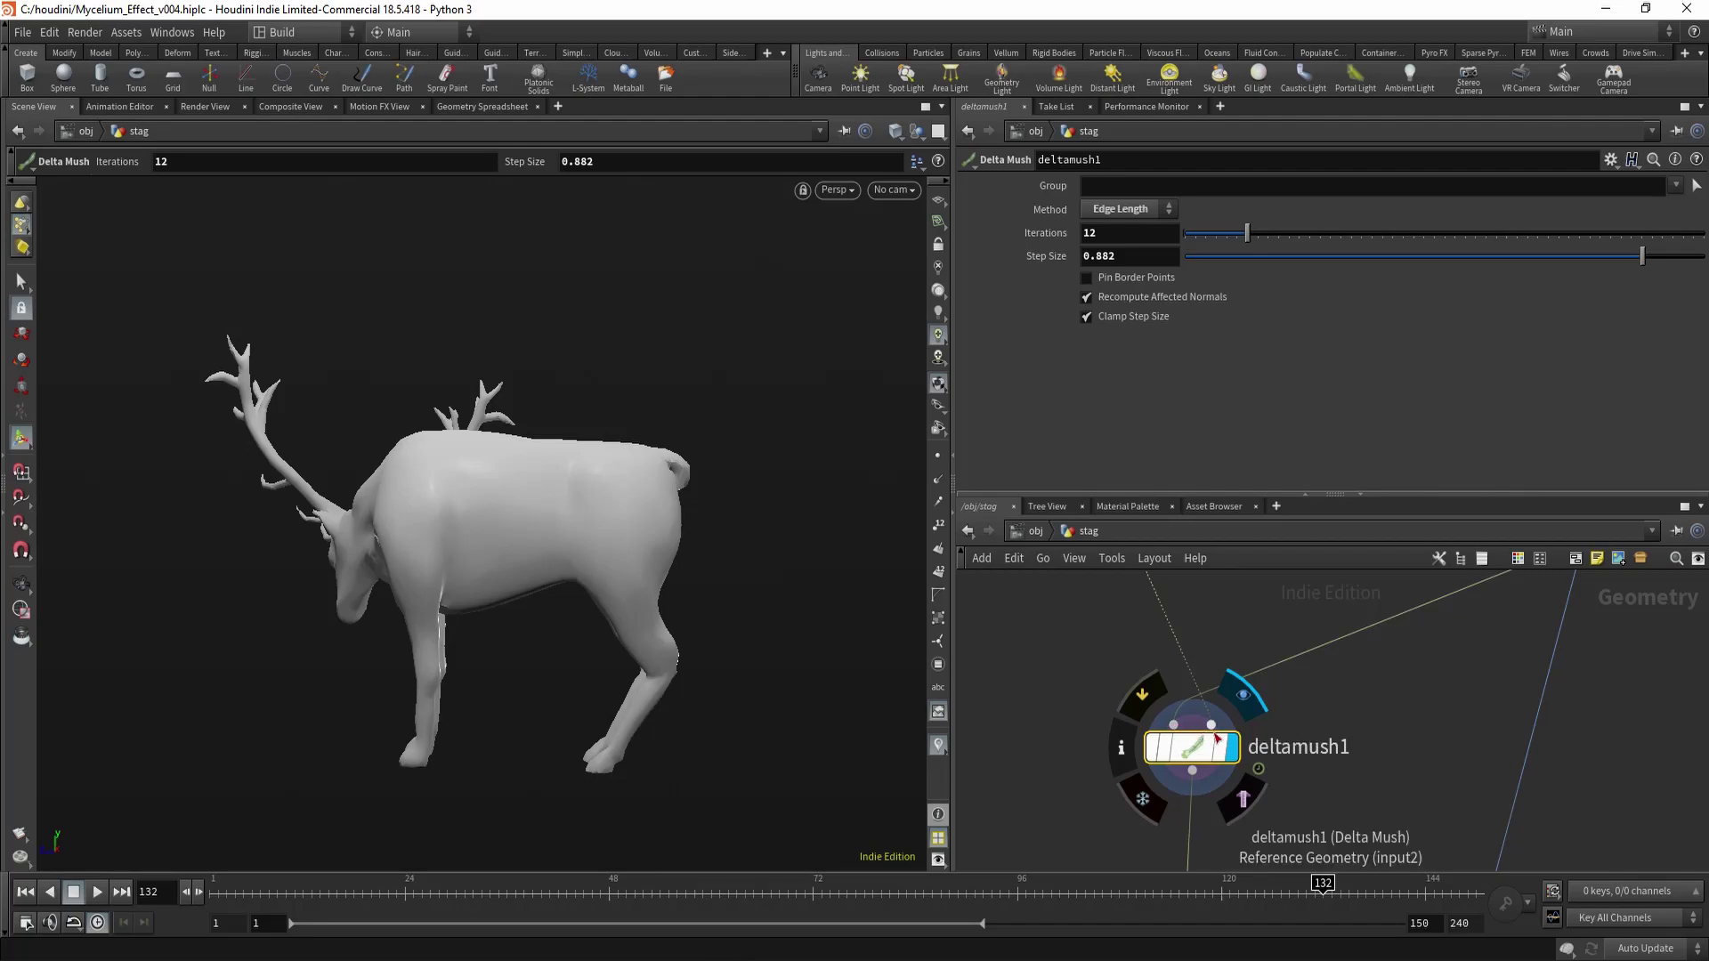
scroll(1223, 735, down, 6)
middle_drag(1139, 709, 1156, 870)
click(1129, 643)
click(1163, 665)
middle_drag(523, 497, 499, 499)
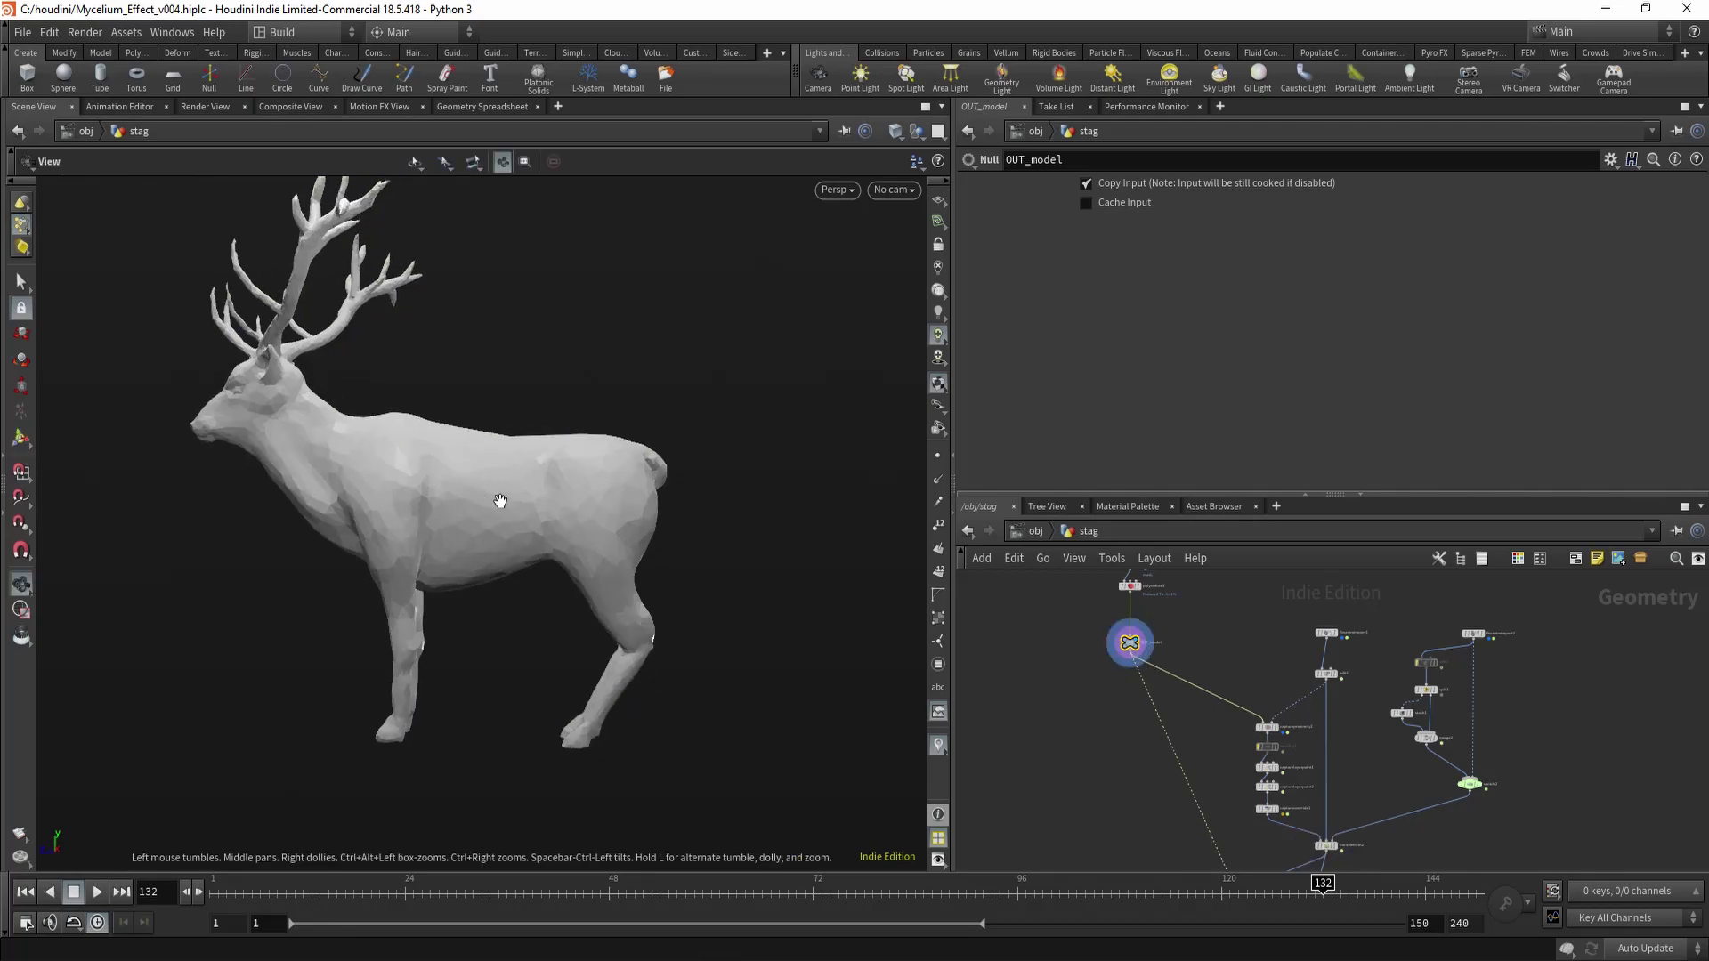
right_drag(499, 499, 410, 534)
drag(409, 534, 452, 548)
Display bonedeform2 to show the bone-deformed stag without smoothing and bring deltamush1 into view below it.
scroll(1250, 763, up, 3)
middle_drag(1281, 837, 1216, 768)
click(1237, 660)
scroll(1134, 723, up, 2)
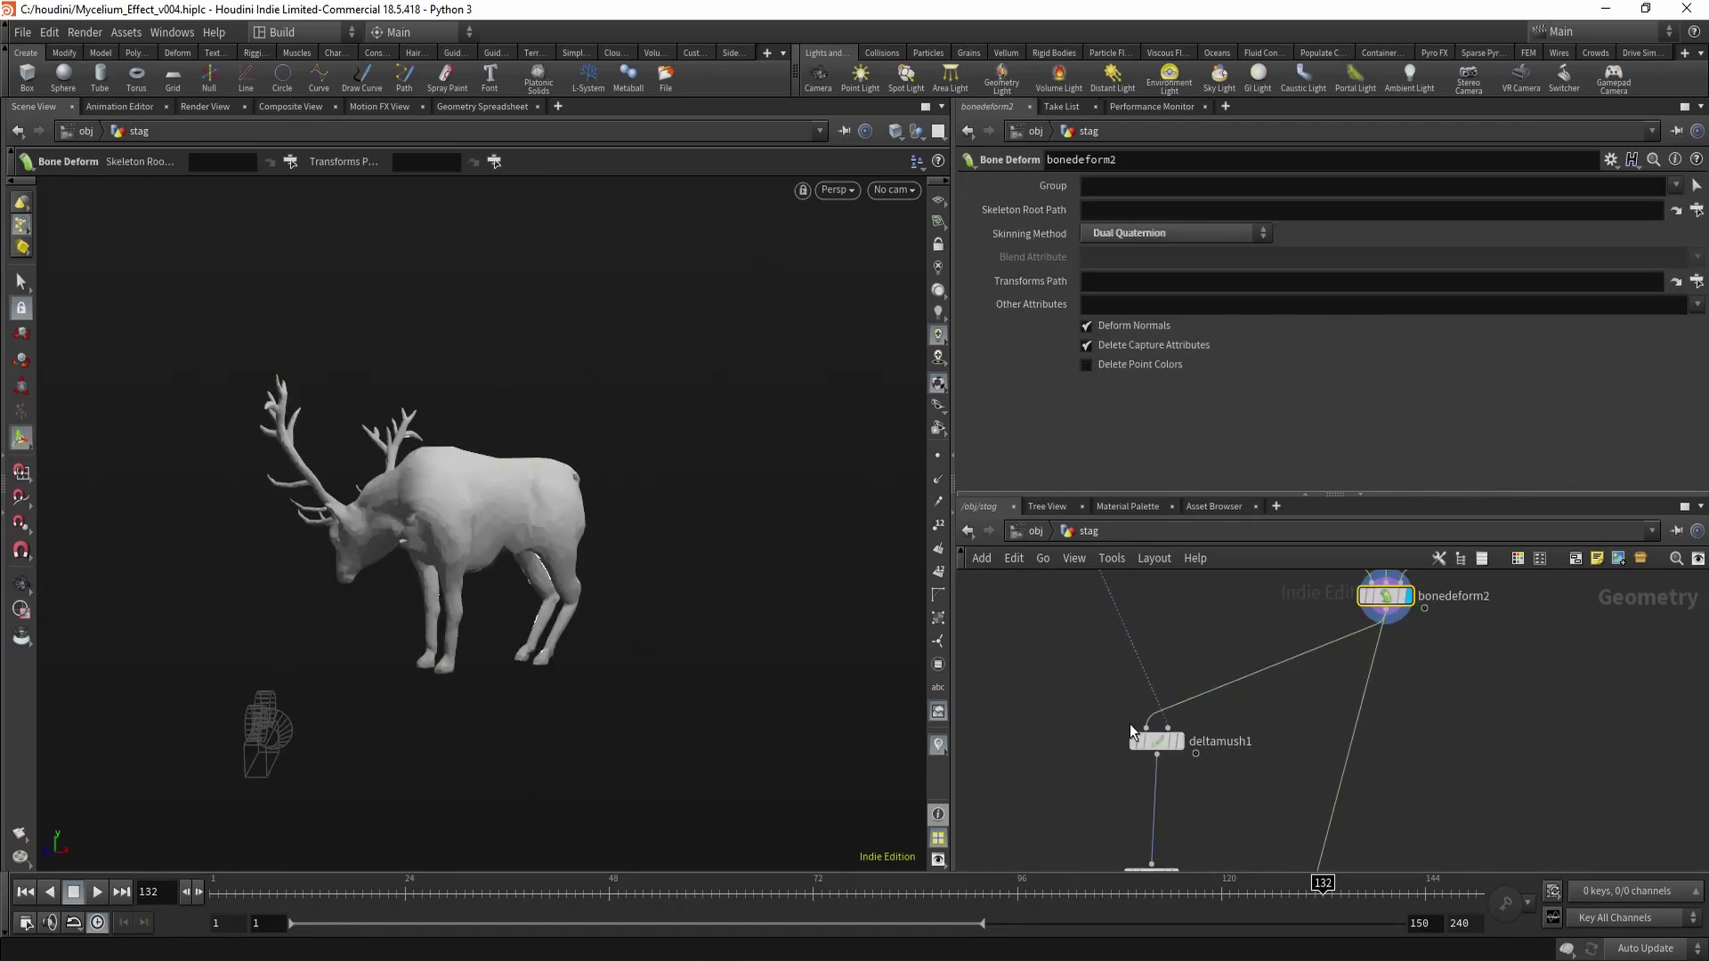
Set deltamush1's iterations to 17 and step size to 0.702, and display the node to inspect the smoothing.
drag(1220, 781, 1221, 781)
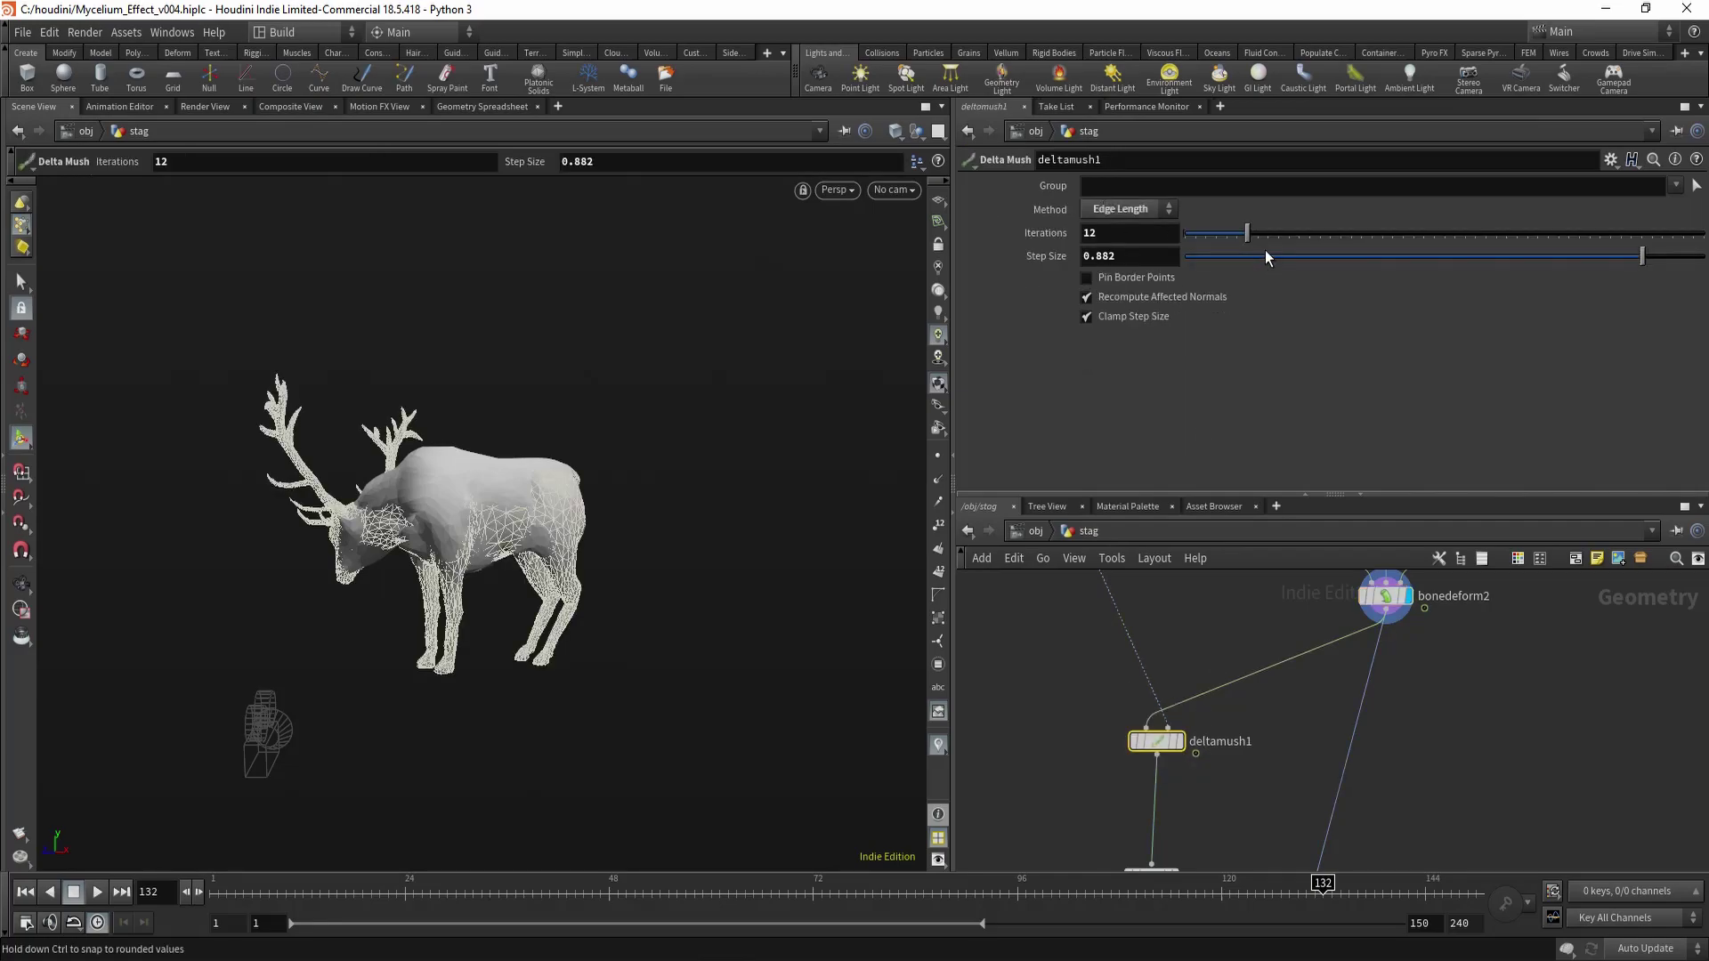
drag(1296, 237, 1275, 243)
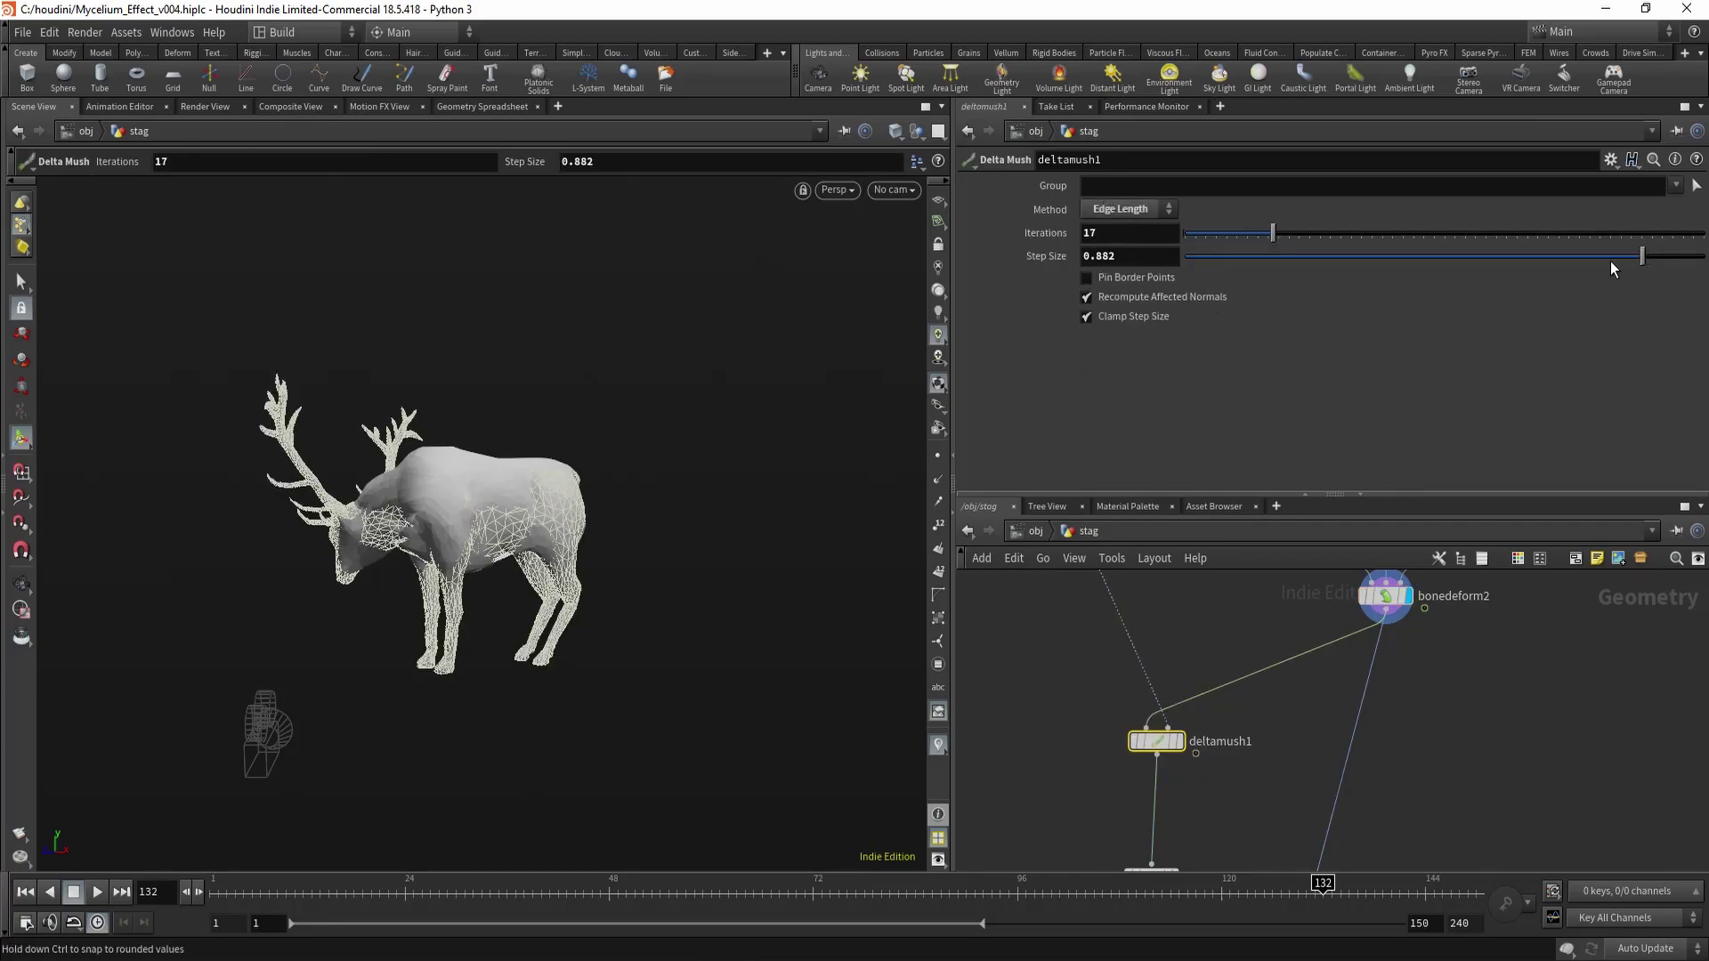
drag(1610, 260, 1551, 264)
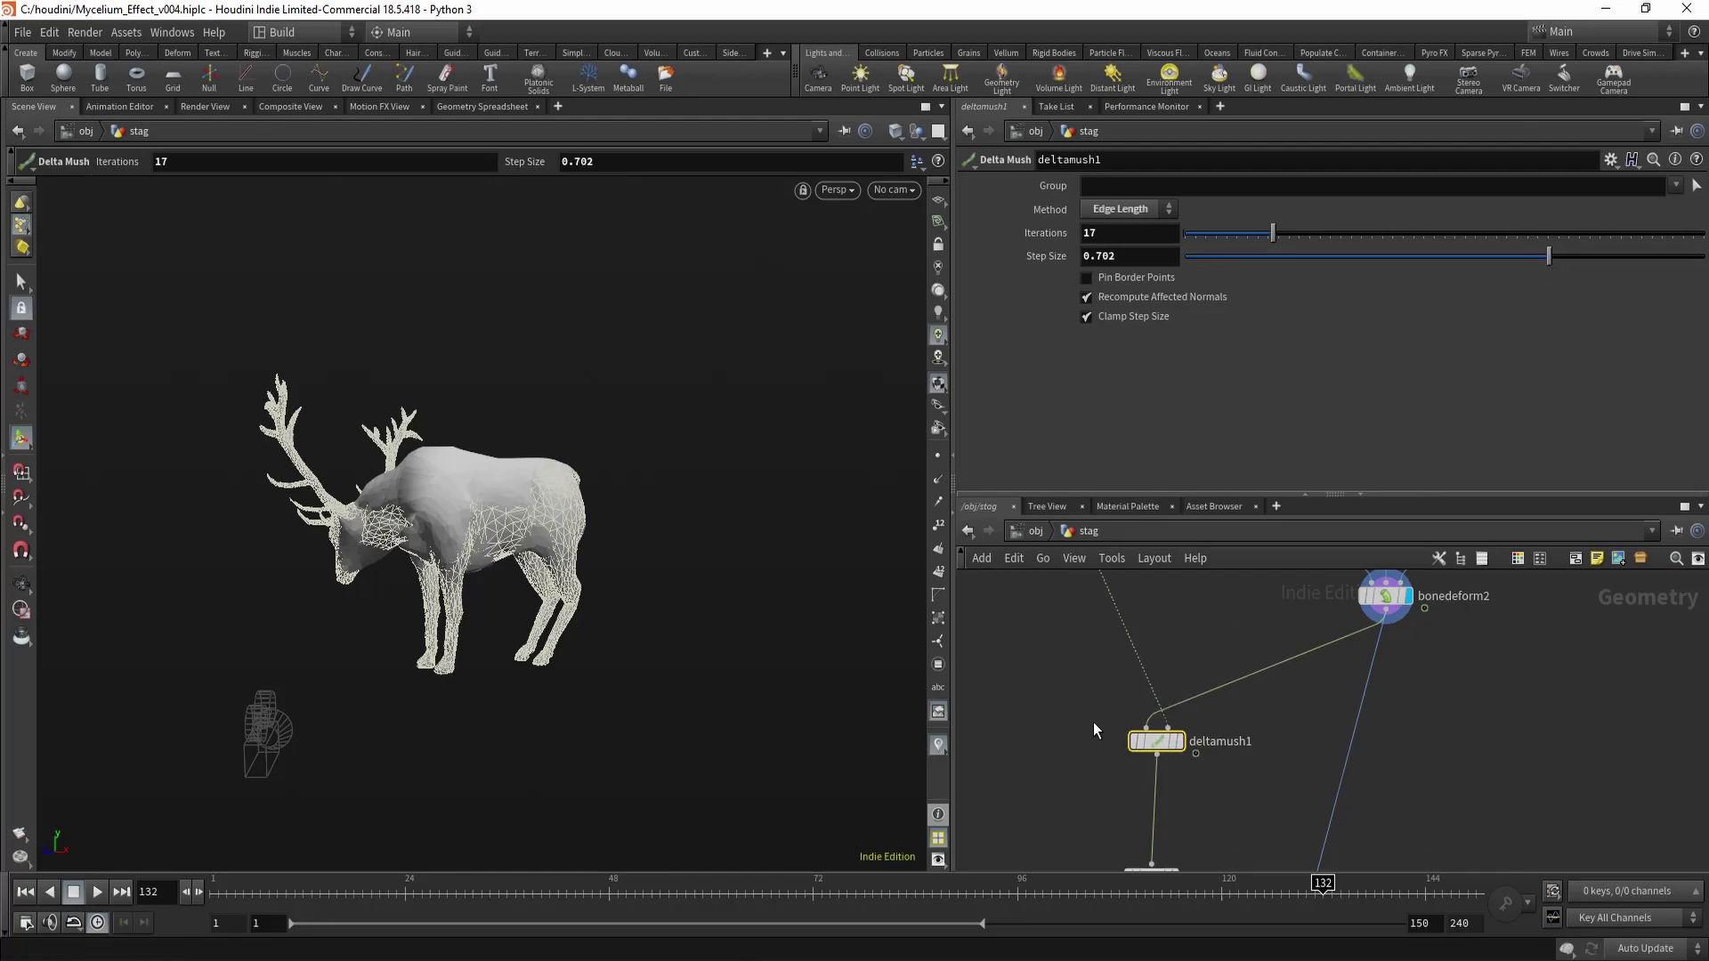
key(r)
alt+right_drag(287, 574, 515, 566)
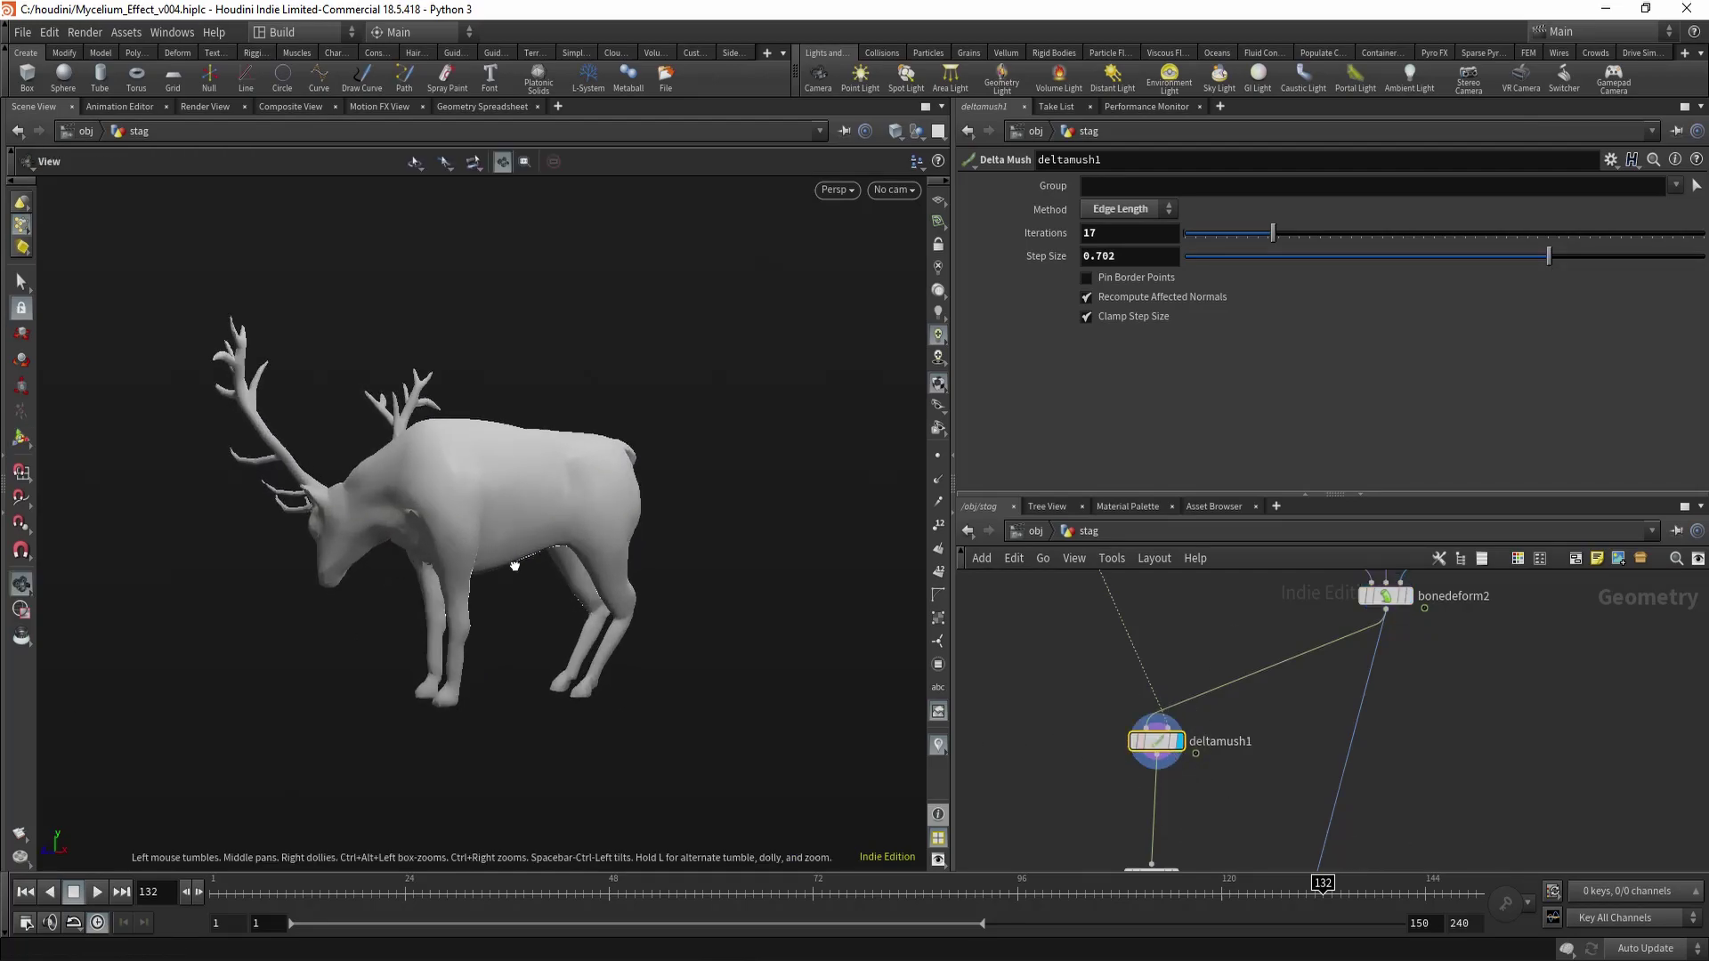
drag(514, 566, 438, 560)
Undo the iterations and step size changes on deltamush1.
key(ctrl+z)
key(ctrl+z)
key(ctrl+z)
key(ctrl+z)
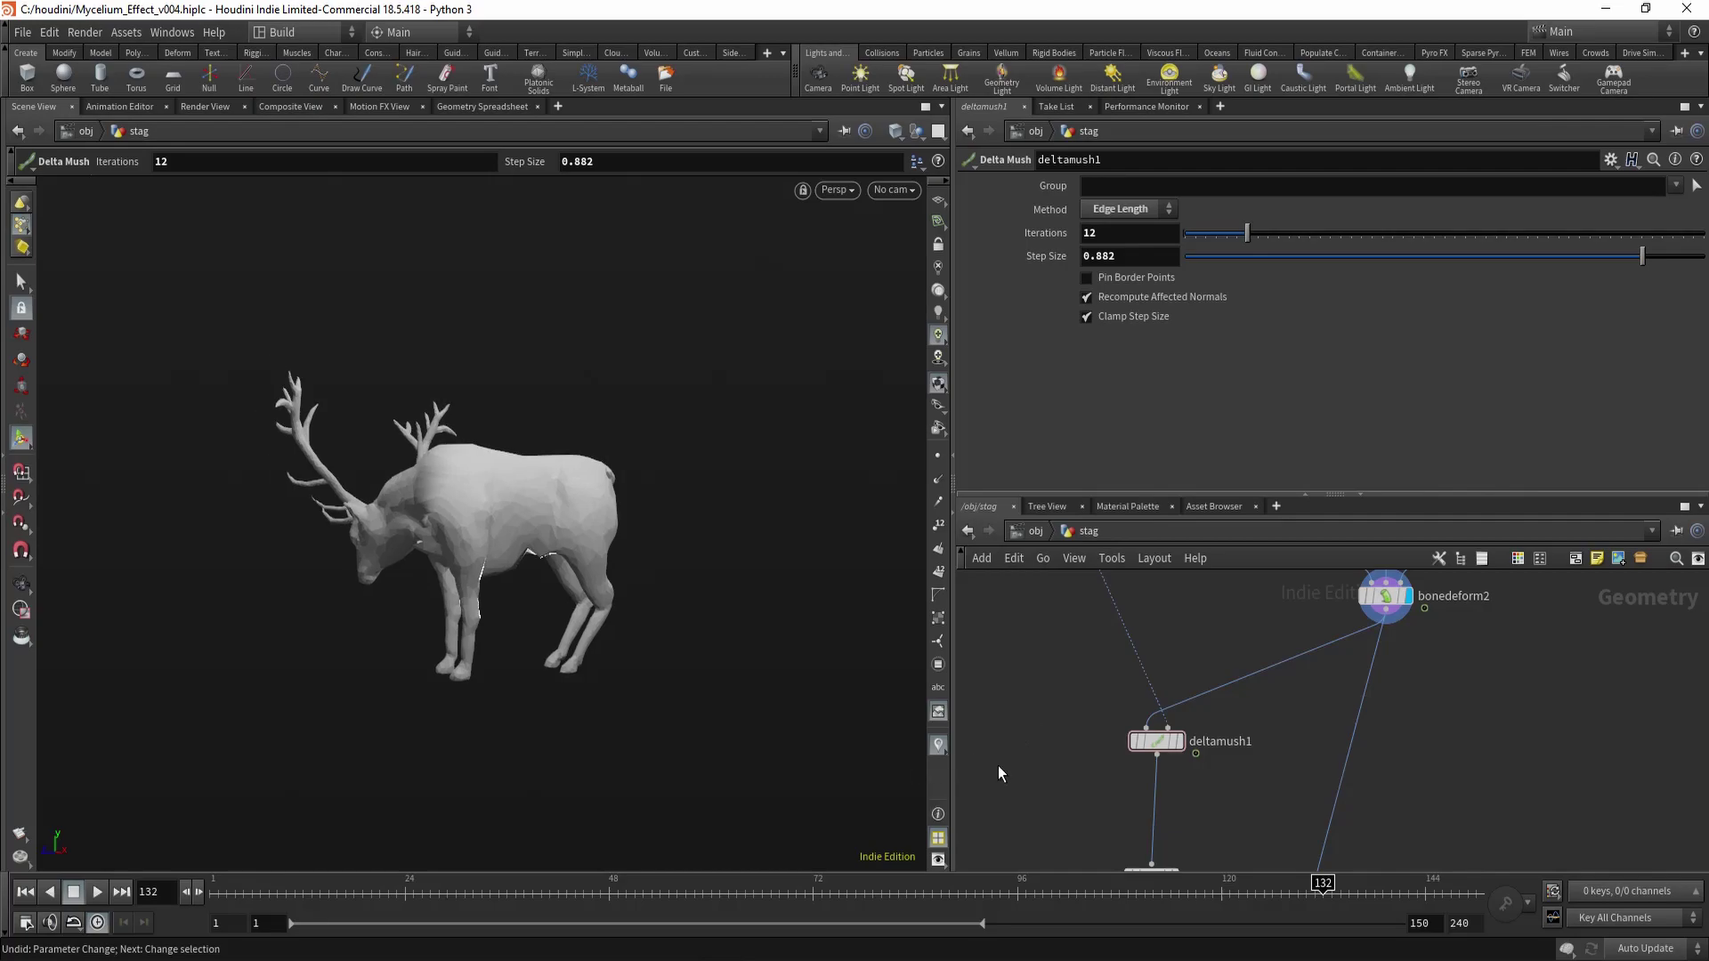
key(Escape)
Display deltamush1 again, hide the selectable point markers, and inspect the smoothed shoulder and back from the front.
scroll(508, 552, up, 4)
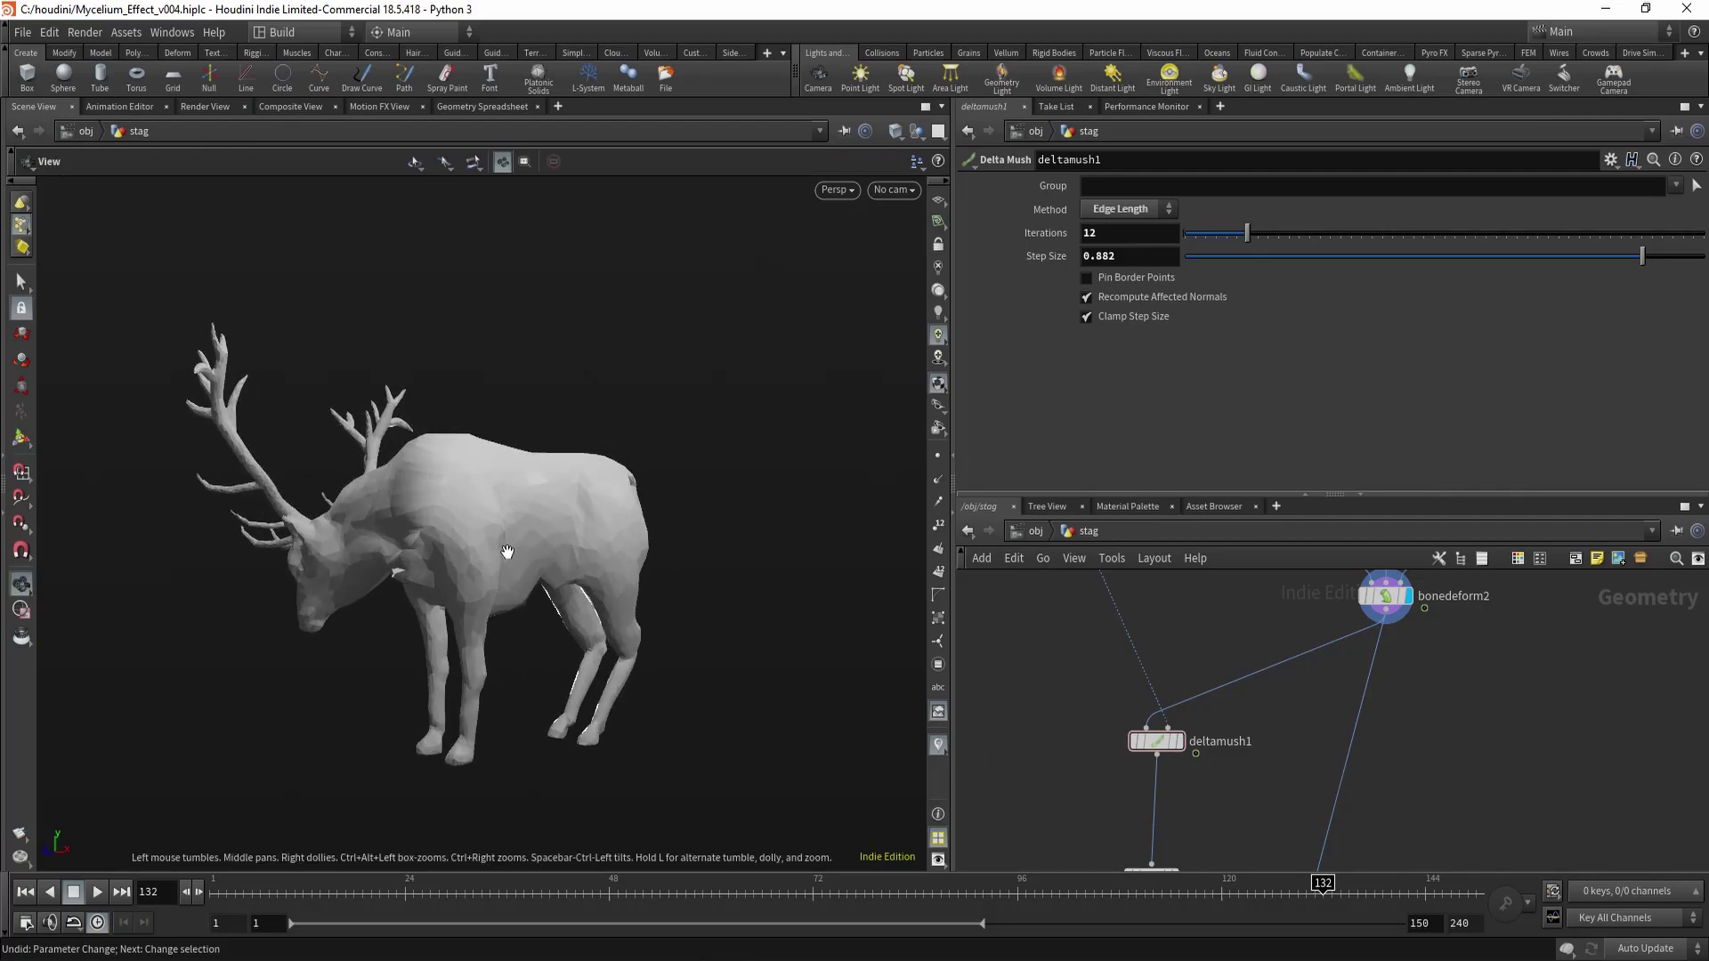
alt+middle_drag(508, 552, 508, 522)
click(1176, 741)
key(r)
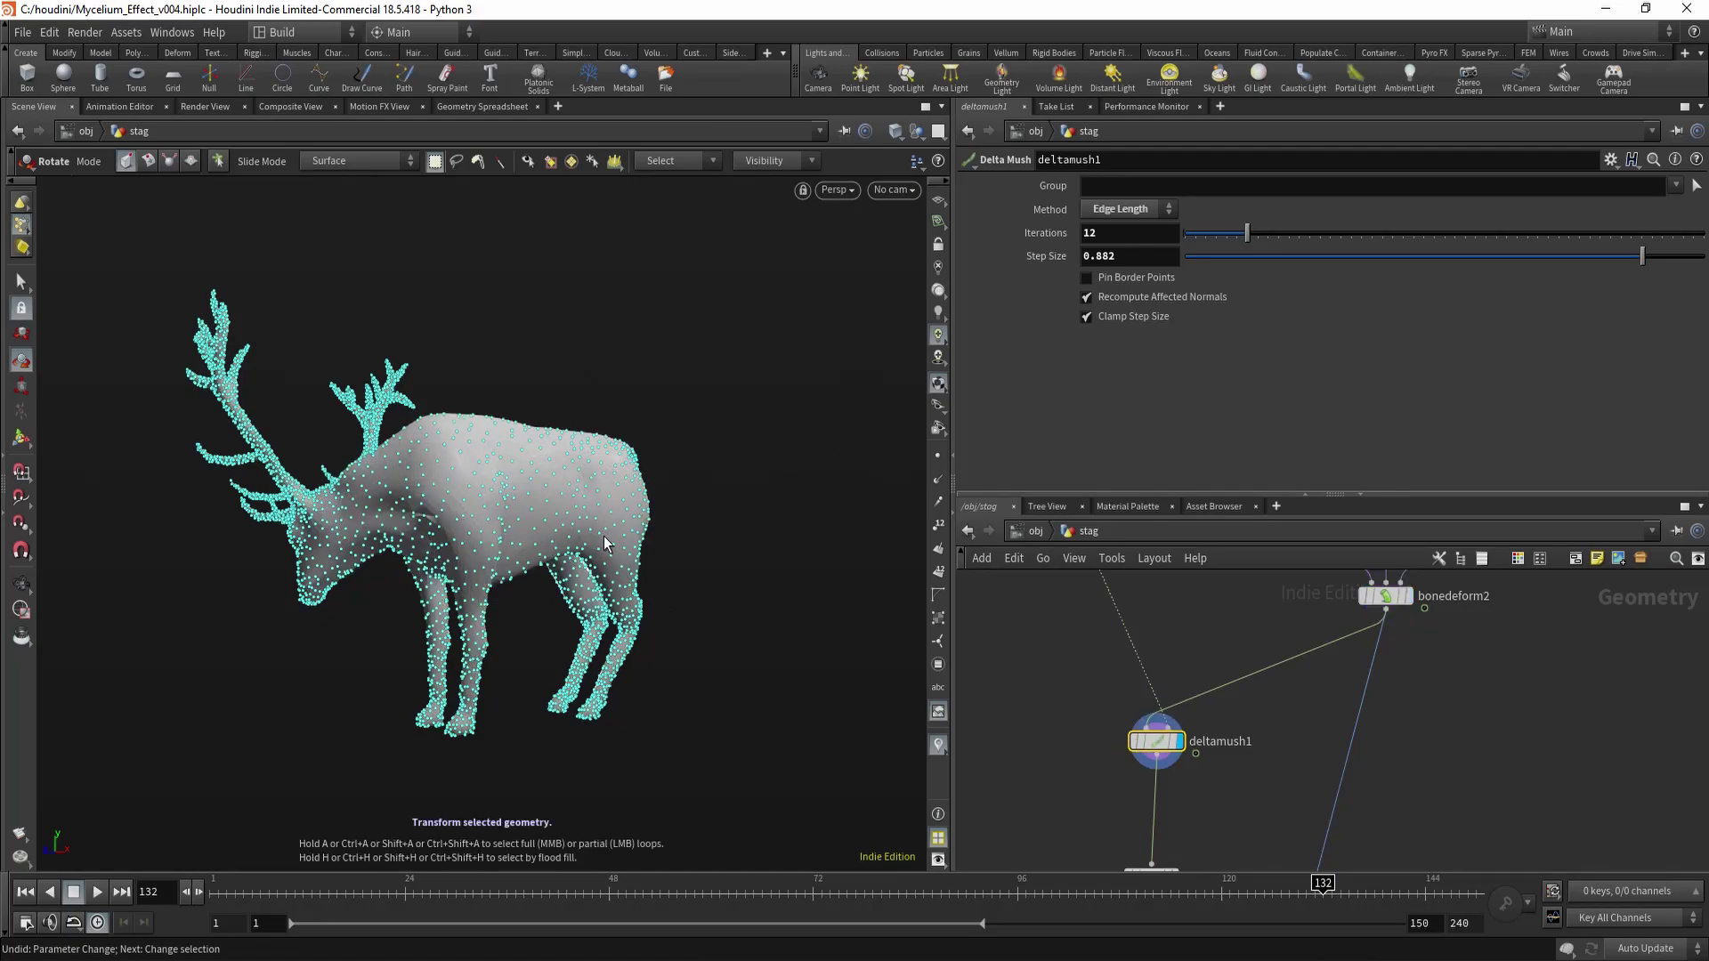
key(4)
alt+drag(484, 553, 579, 505)
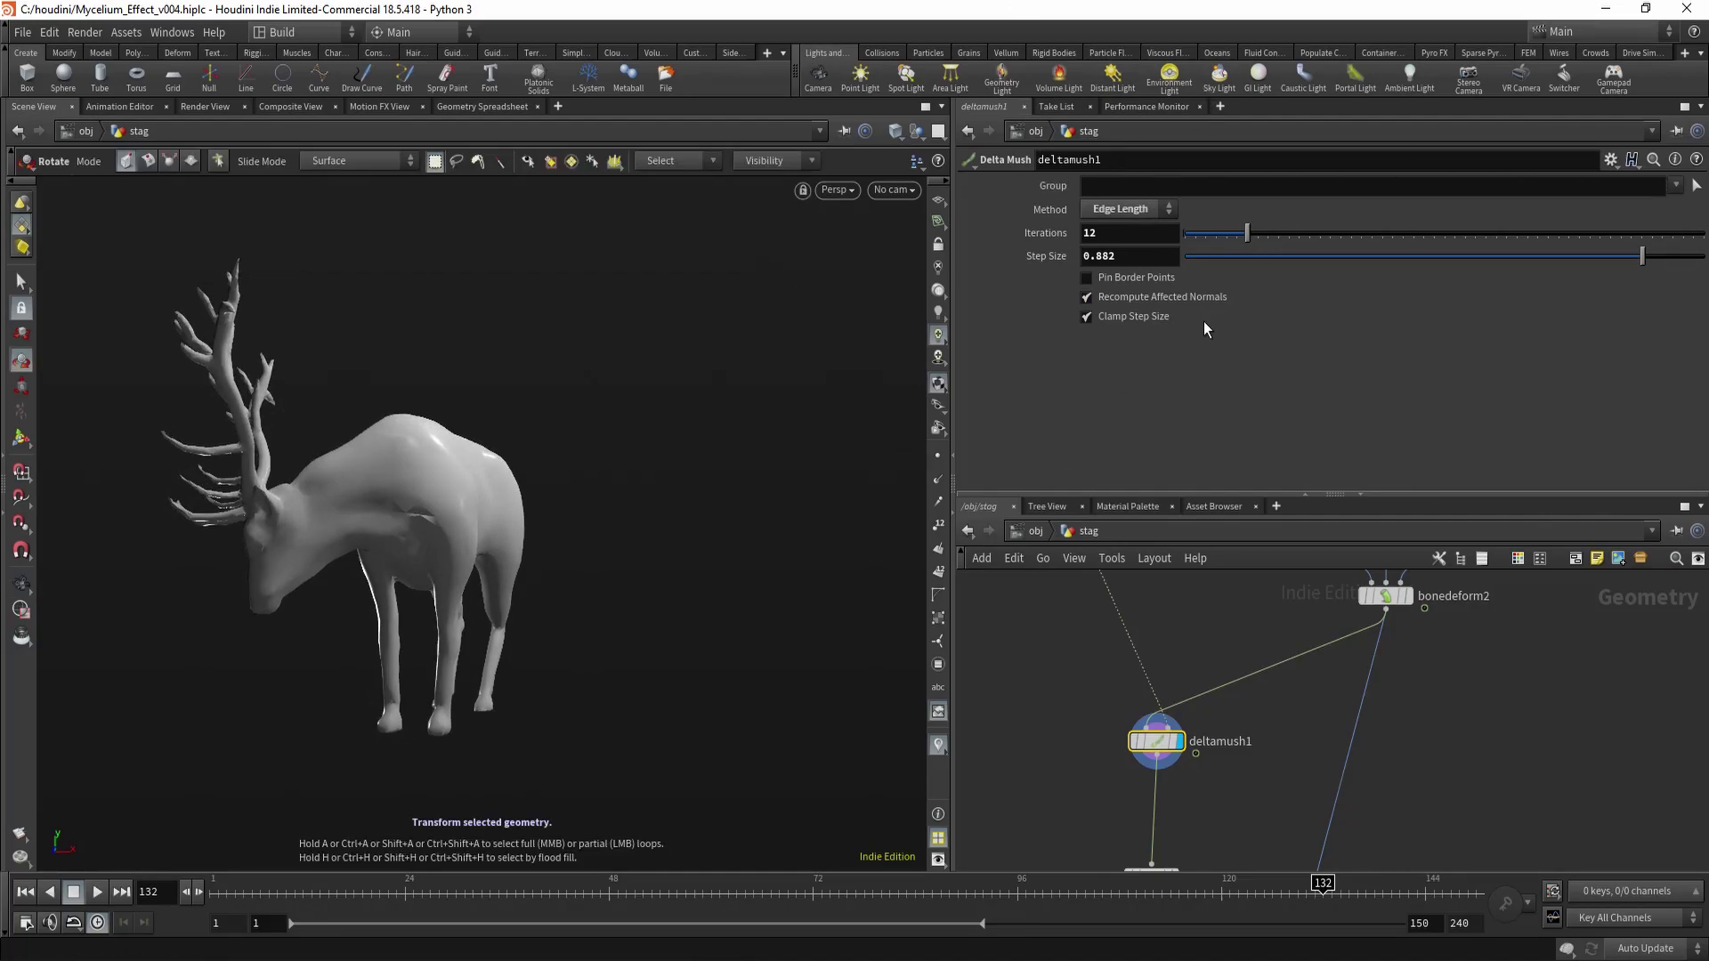
Try restricting deltamush1 to a point group picked over the stag's head and neck, and undo the group selection.
click(1695, 186)
alt+drag(605, 480, 432, 530)
drag(271, 325, 529, 574)
key(Return)
alt+middle_drag(530, 574, 511, 603)
alt+right_drag(511, 602, 523, 447)
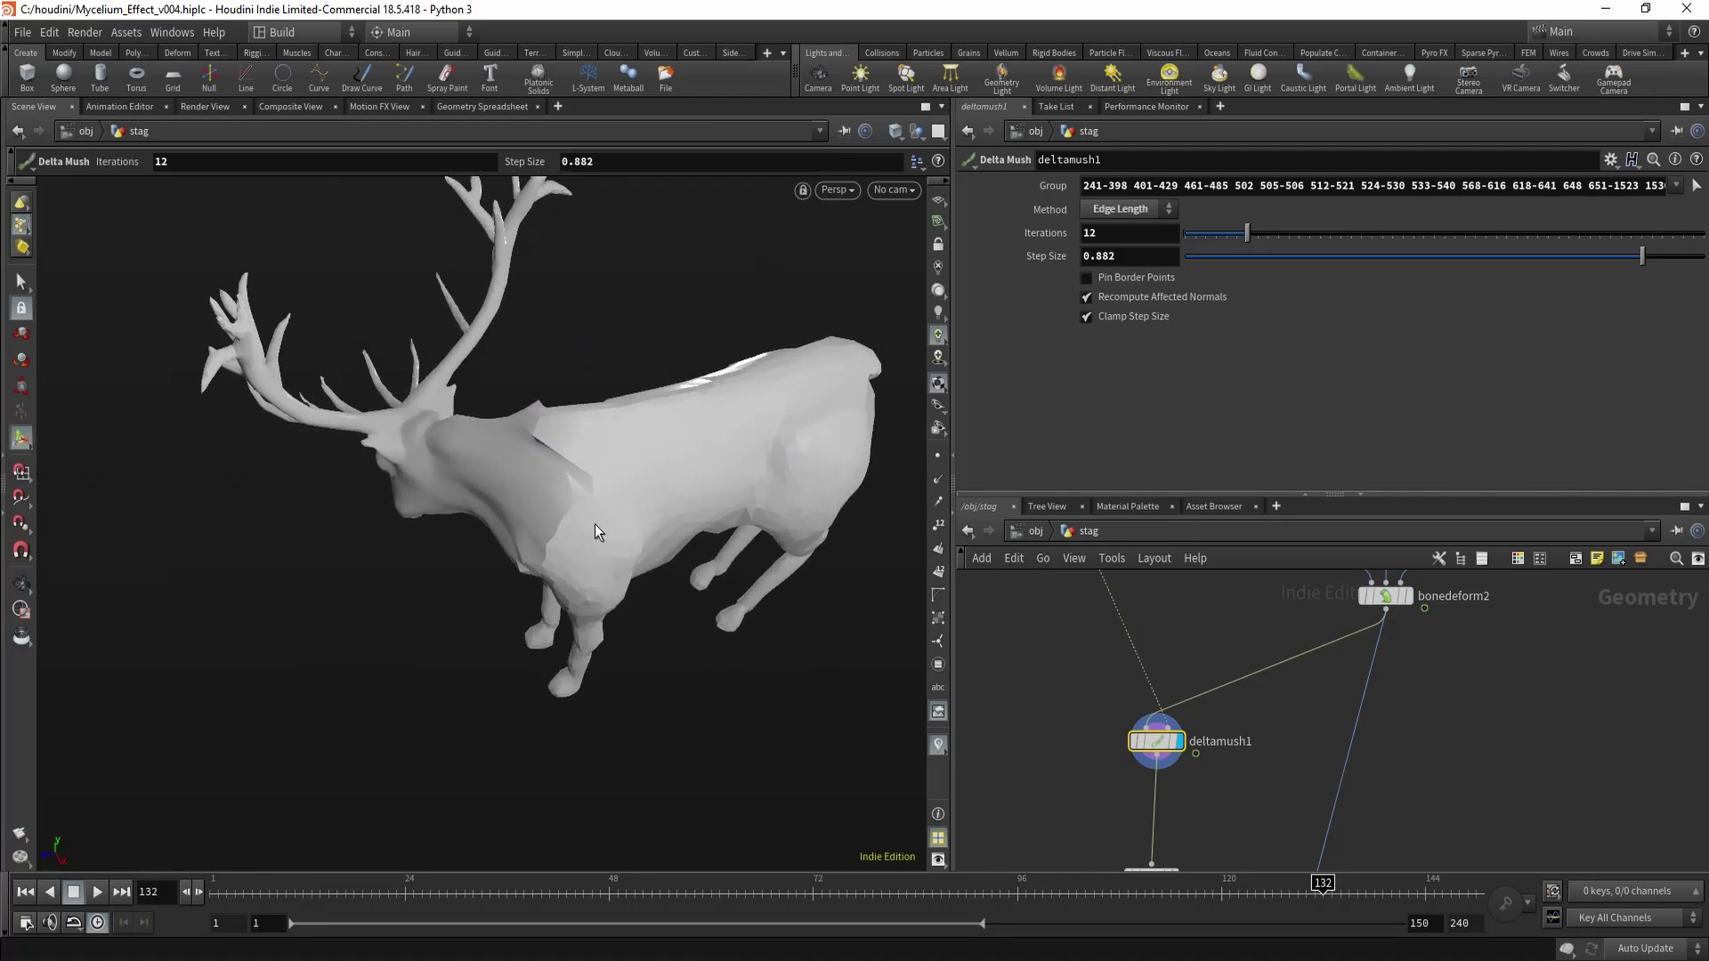
alt+drag(595, 525, 610, 588)
key(ctrl+z)
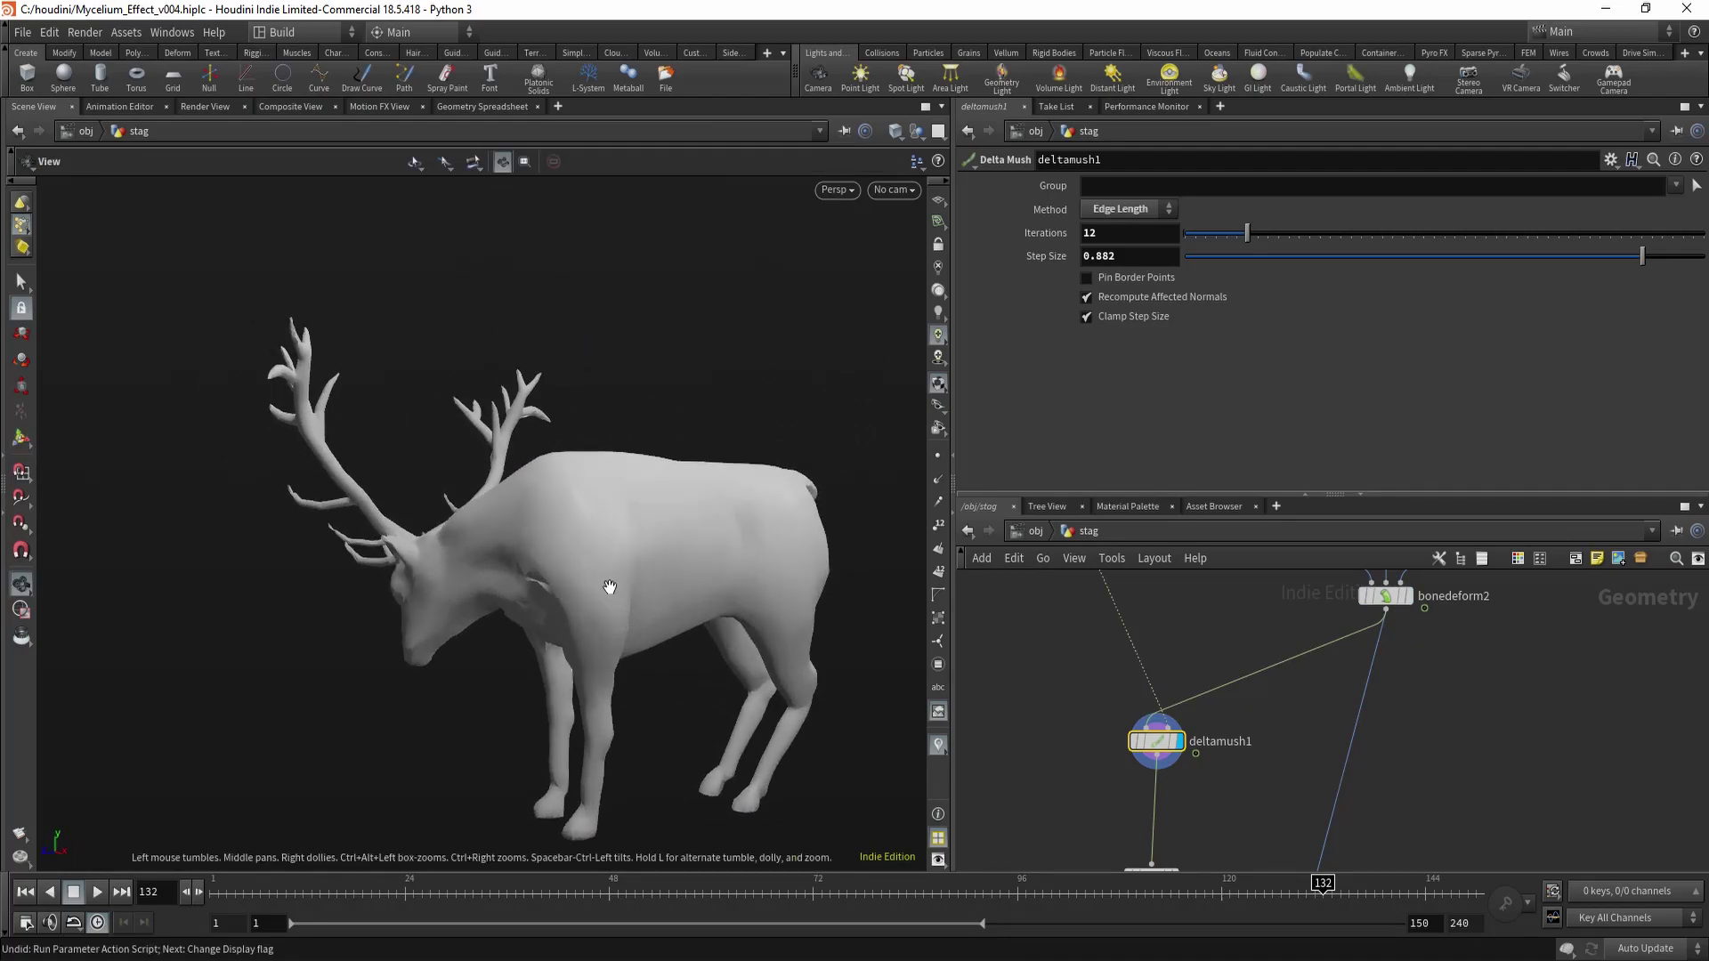
alt+middle_drag(610, 588, 483, 396)
Display attribpaint2 and examine the painted Cd mask on the stag's neck, antlers, muzzle and hooves.
middle_drag(1081, 791, 1107, 676)
drag(1093, 687, 1258, 809)
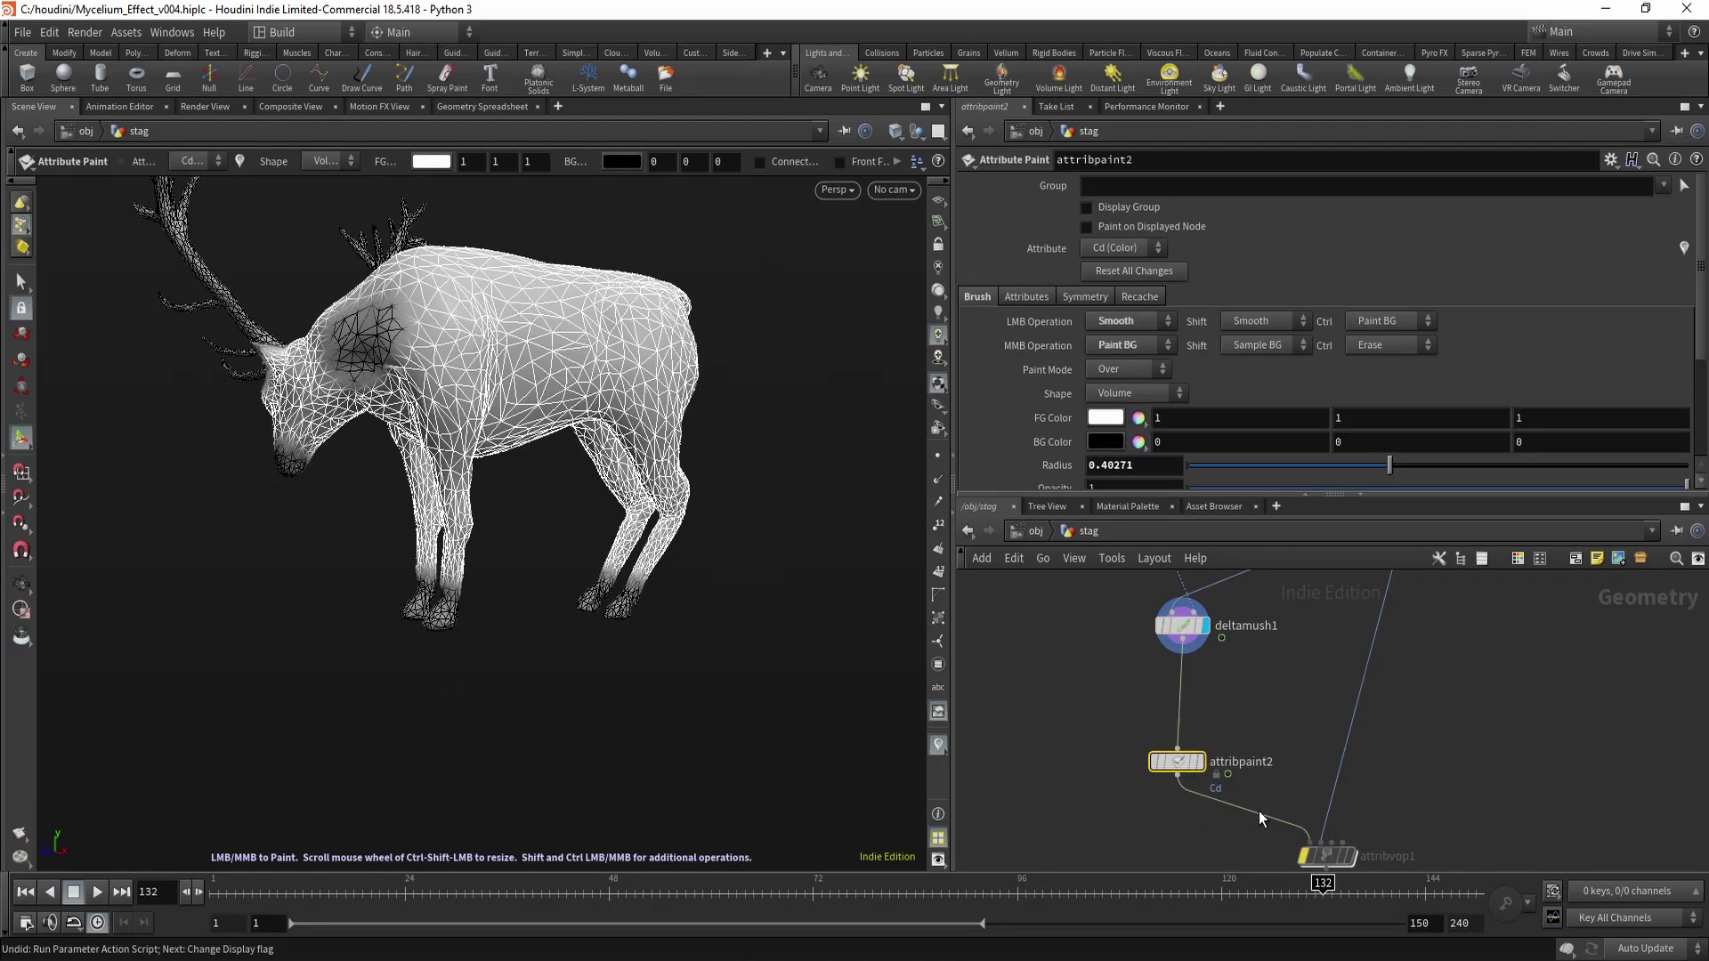
key(r)
mouse_move(694, 583)
alt+mouse_down()
mouse_move(481, 491)
mouse_move(525, 445)
alt+mouse_up()
alt+middle_drag(525, 445, 660, 614)
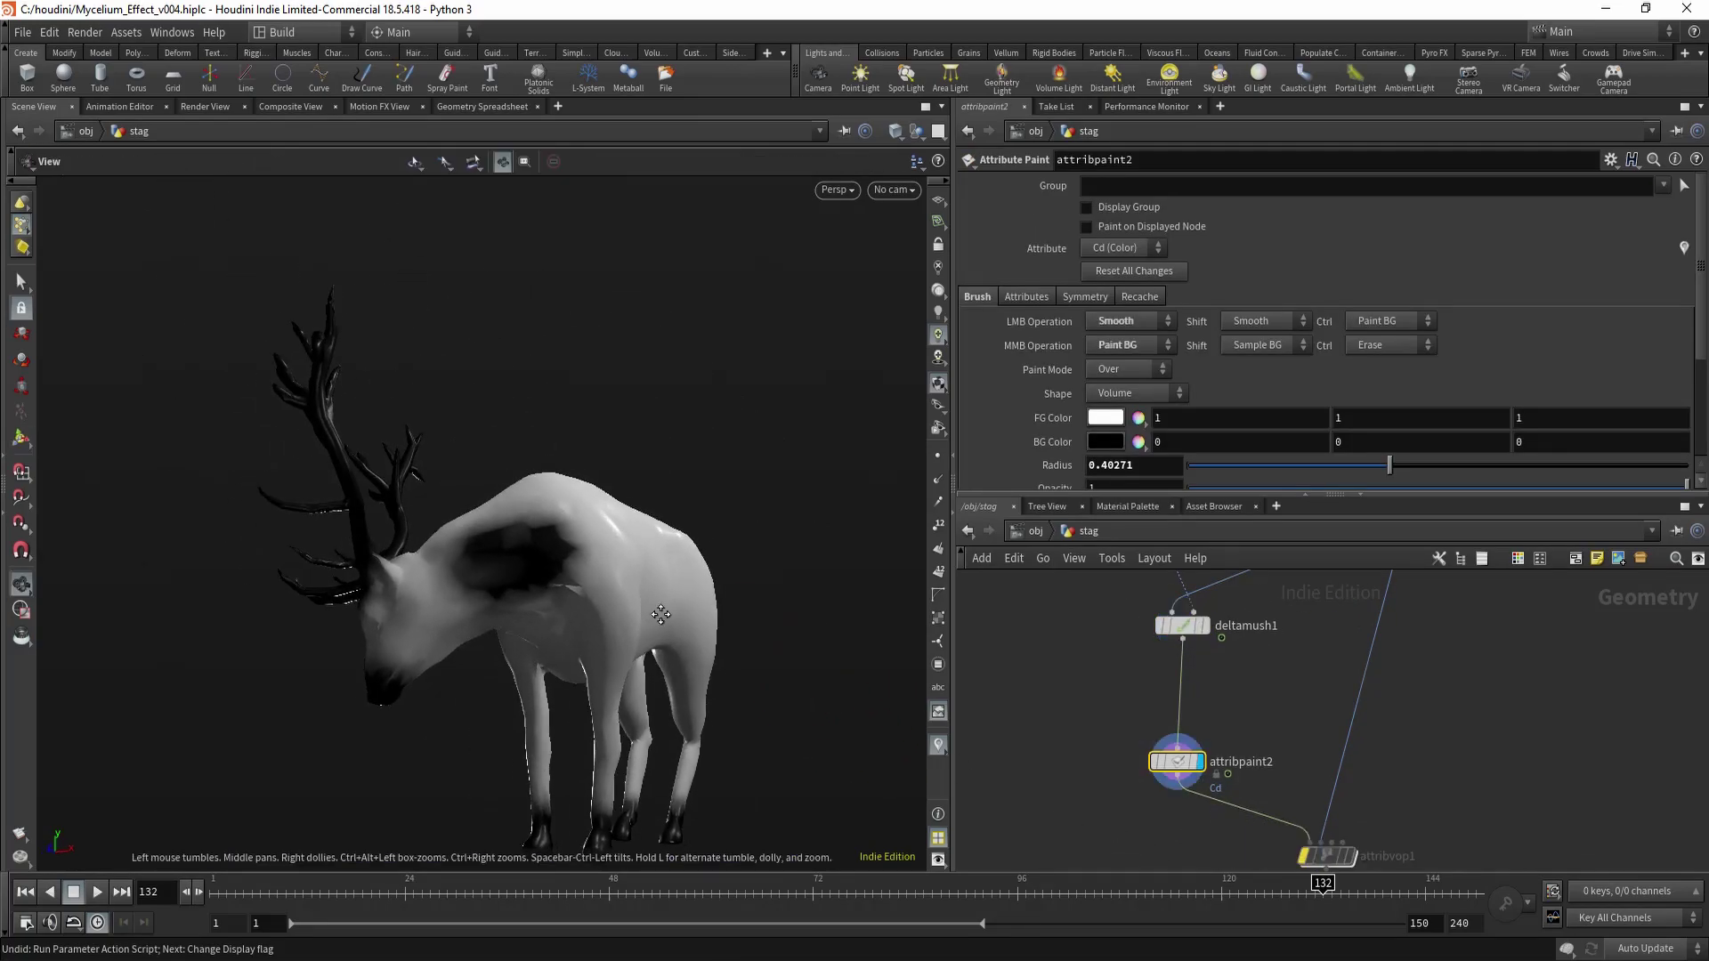
mouse_move(660, 614)
mouse_down()
mouse_move(599, 623)
mouse_move(477, 462)
mouse_move(448, 490)
mouse_move(467, 483)
mouse_up()
alt+scroll(477, 362, down, 2)
alt+drag(477, 365, 439, 412)
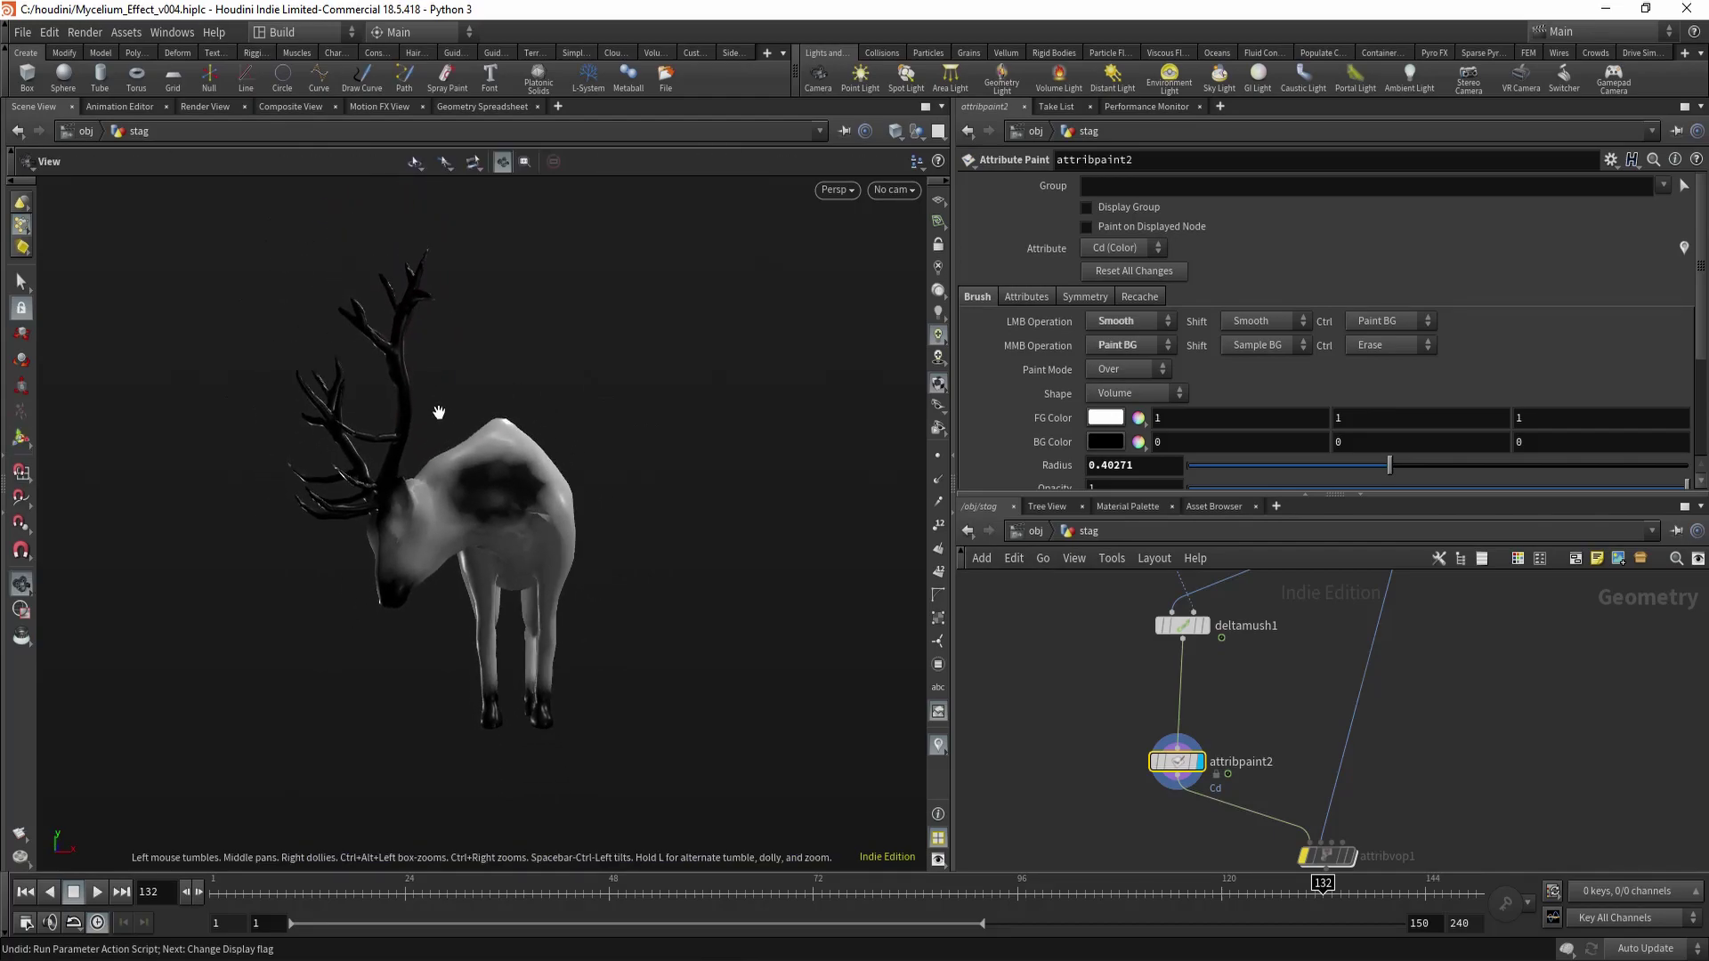
mouse_move(392, 564)
alt+mouse_down()
mouse_move(465, 602)
mouse_move(415, 602)
mouse_move(347, 534)
mouse_move(495, 580)
mouse_move(457, 679)
mouse_move(444, 495)
mouse_move(530, 464)
mouse_move(494, 459)
mouse_move(488, 519)
mouse_move(430, 464)
alt+mouse_up()
alt+scroll(416, 602, up, 3)
key(Return)
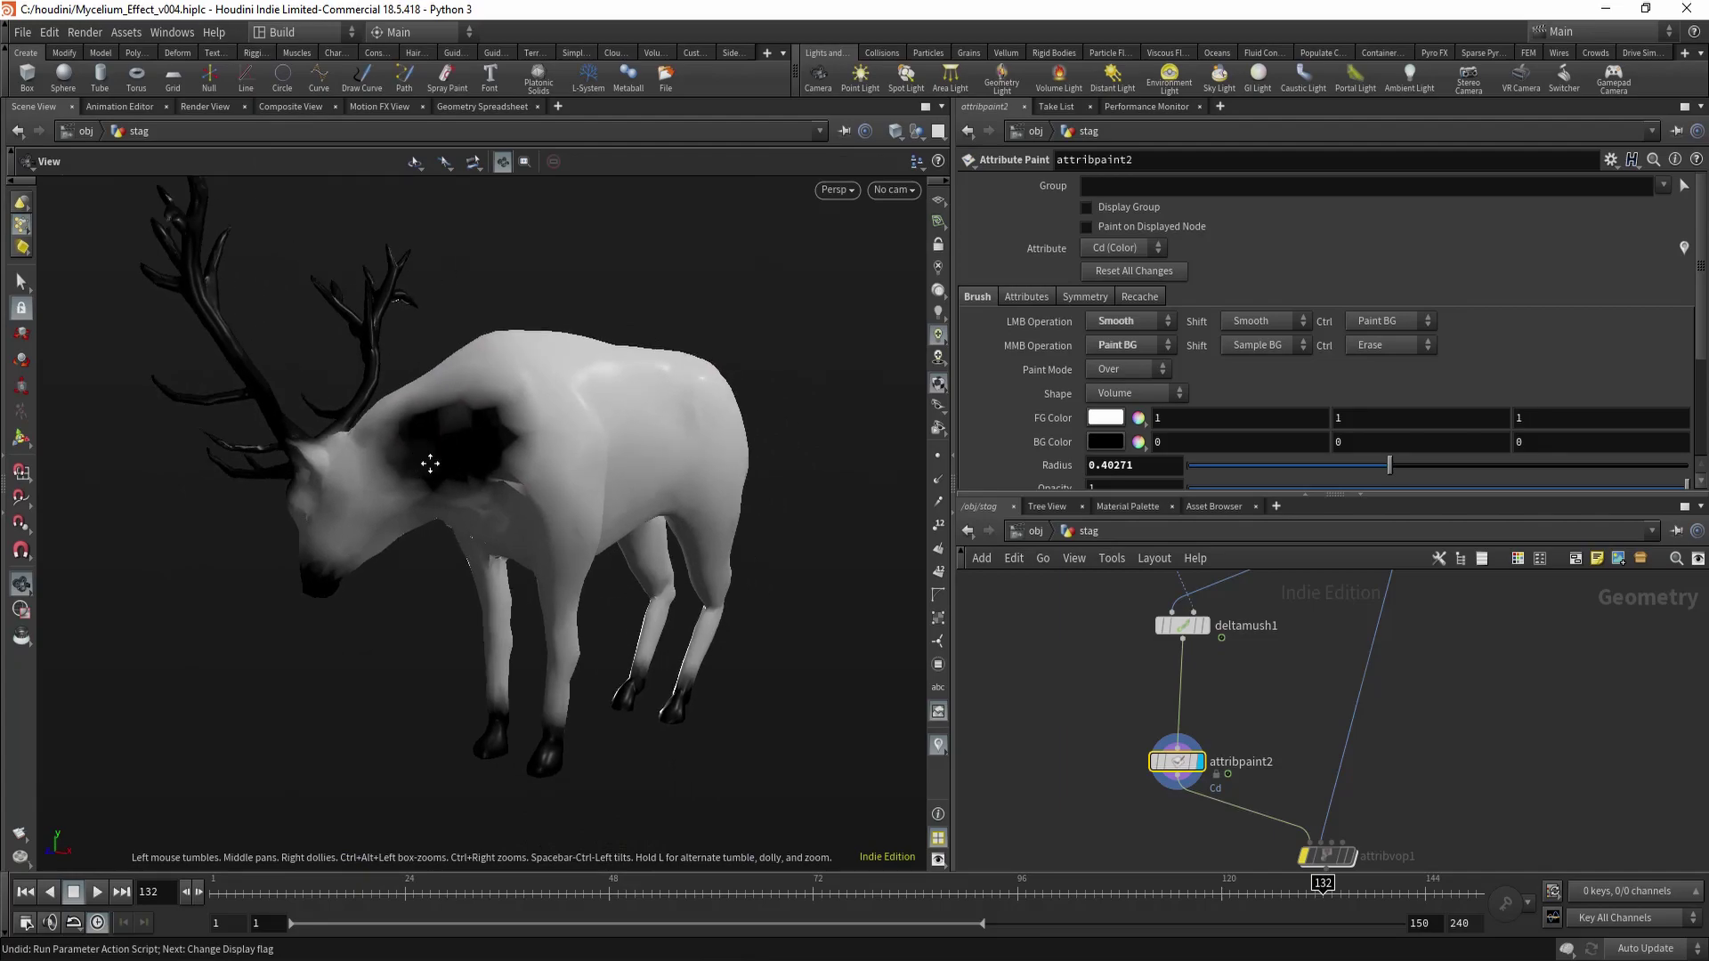
Display attribvop1 and turn off its bypass.
alt+middle_drag(430, 463, 406, 455)
middle_drag(1220, 818, 1141, 695)
scroll(1233, 779, up, 1)
drag(1087, 728, 1319, 749)
key(r)
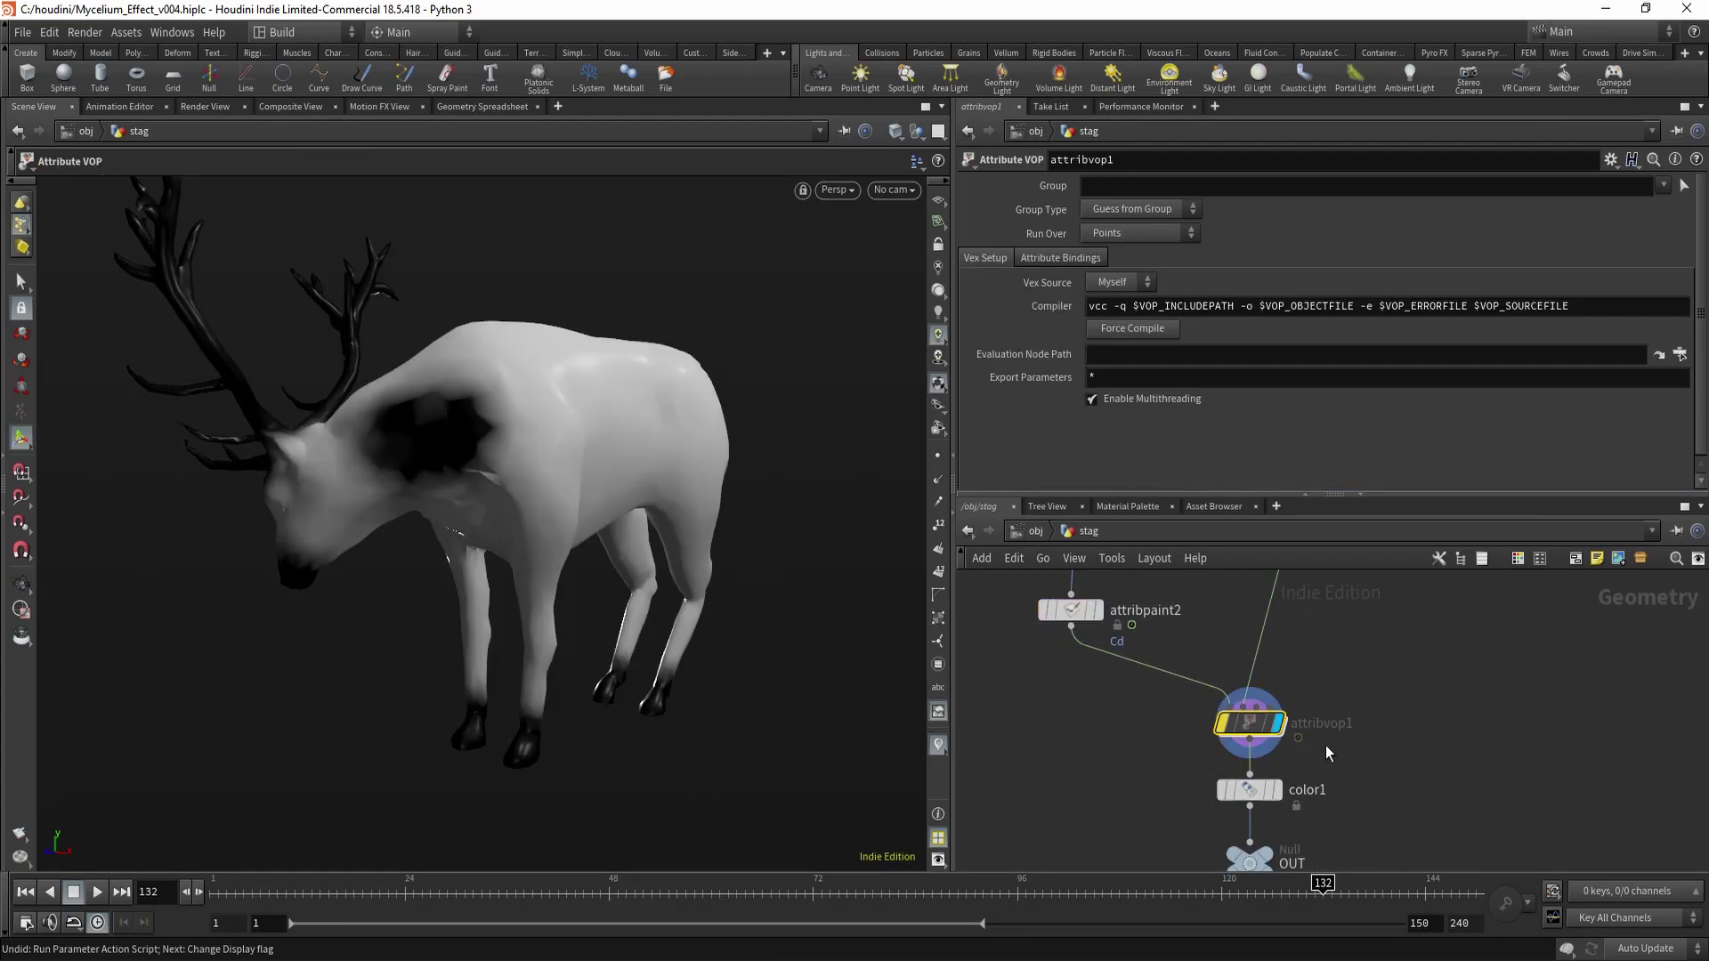
Open attribvop1's VOP network, enlarge the network pane to view importpoint1 and mix1, and return to the stag network.
double_click(1248, 721)
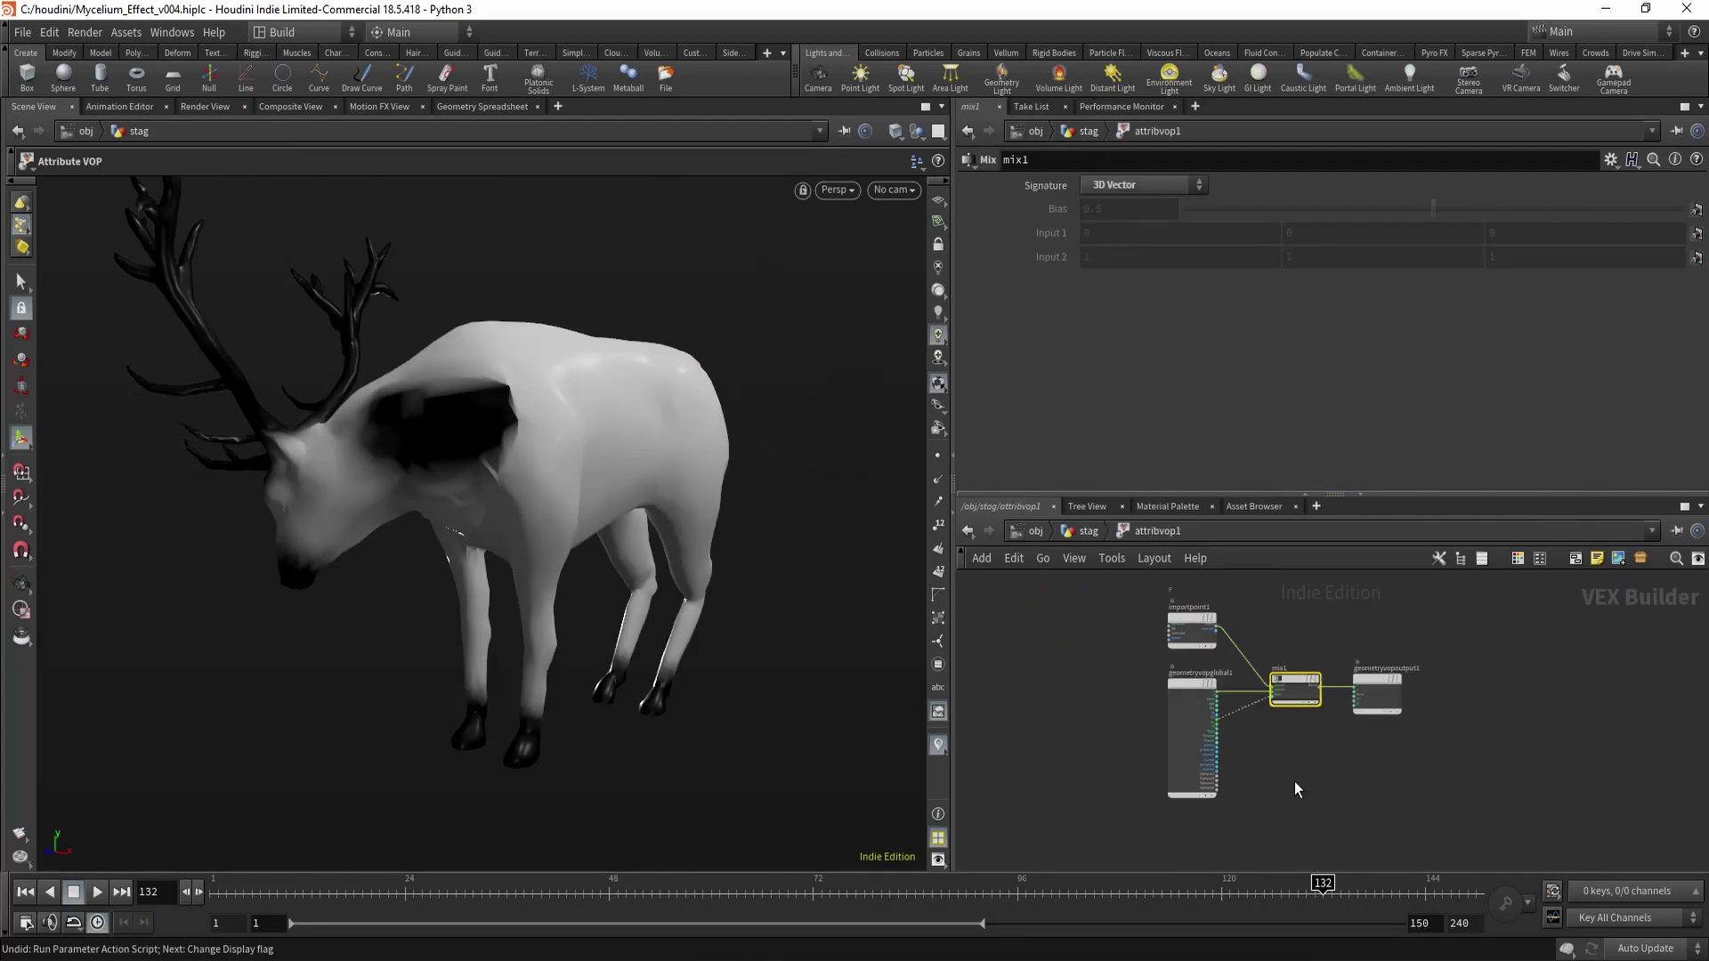
drag(1335, 495, 1335, 456)
scroll(1237, 652, up, 5)
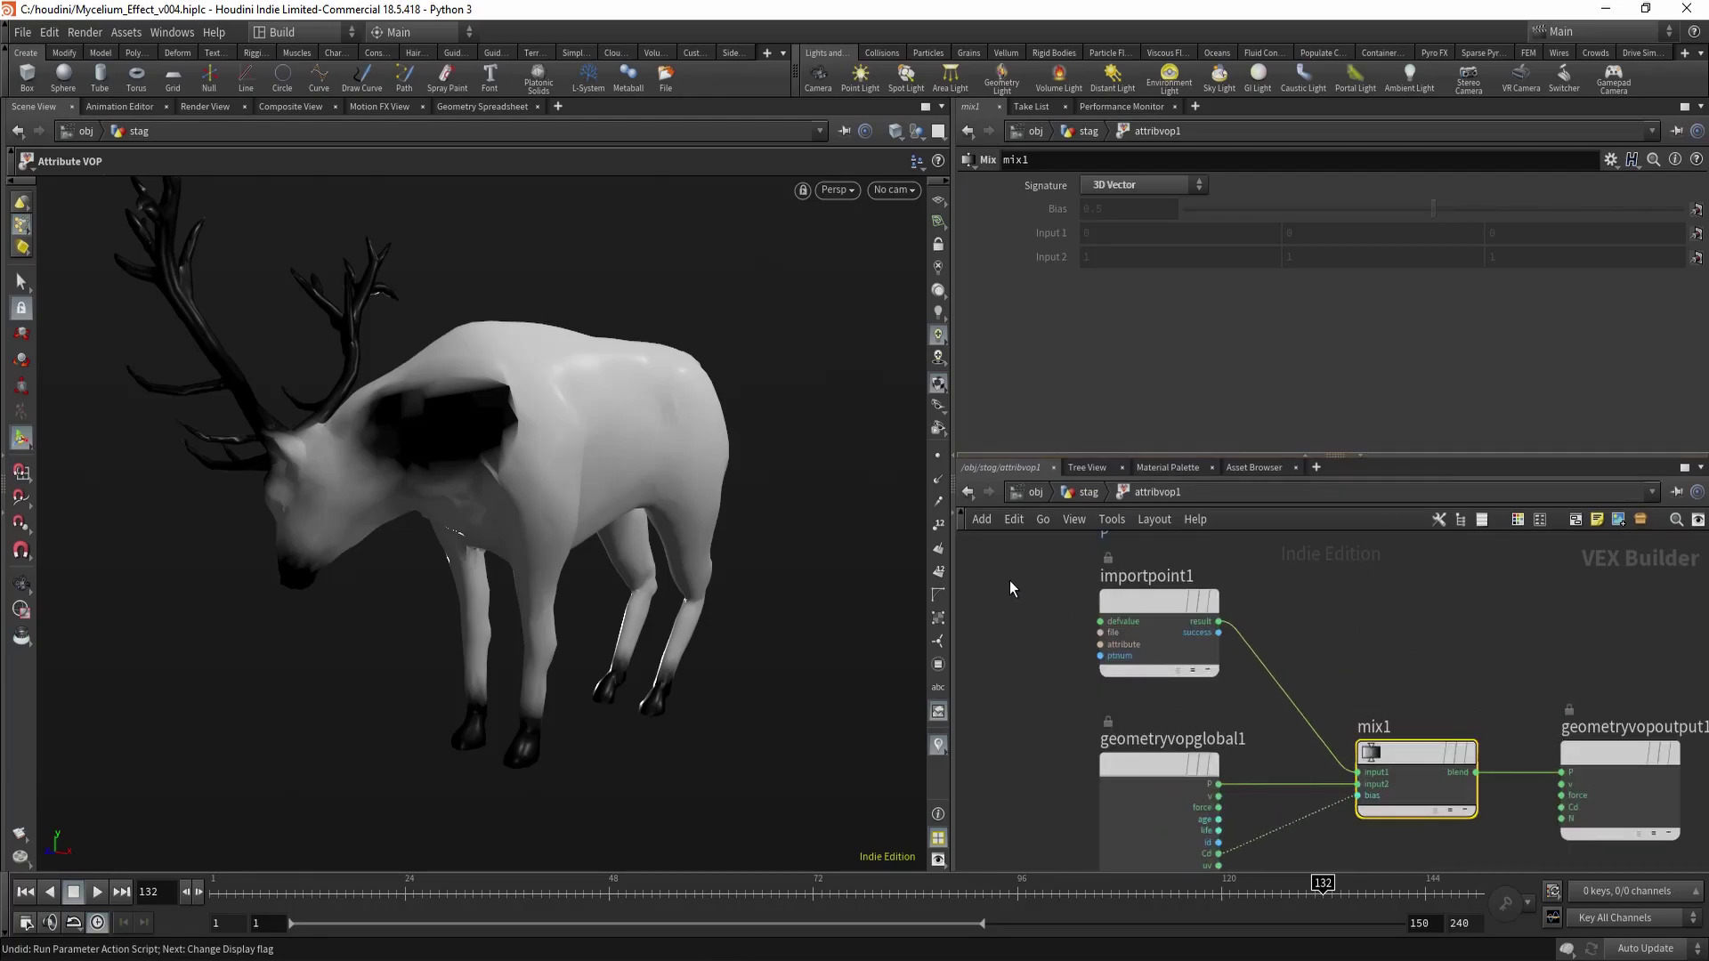
drag(1009, 580, 1243, 670)
click(1066, 490)
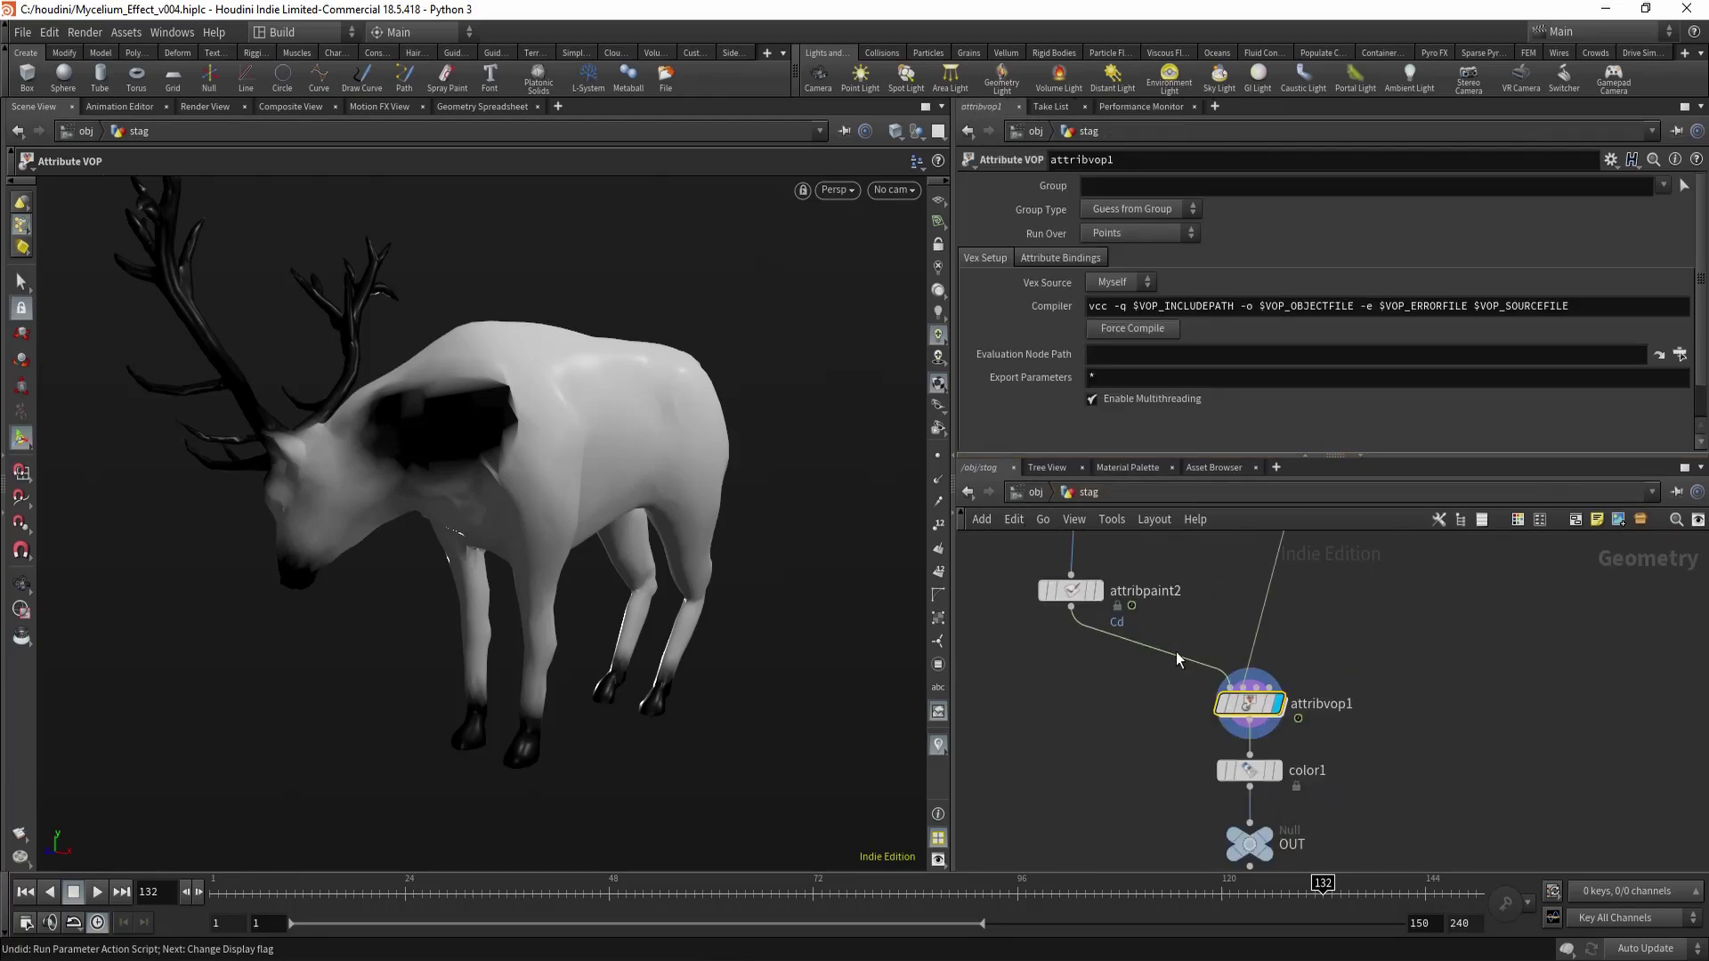
Display bonedeform2 with the wireframe overlay and orbit to inspect the unsmoothed shoulder area.
scroll(1387, 669, down, 6)
middle_drag(1387, 653, 1326, 747)
scroll(1338, 662, up, 2)
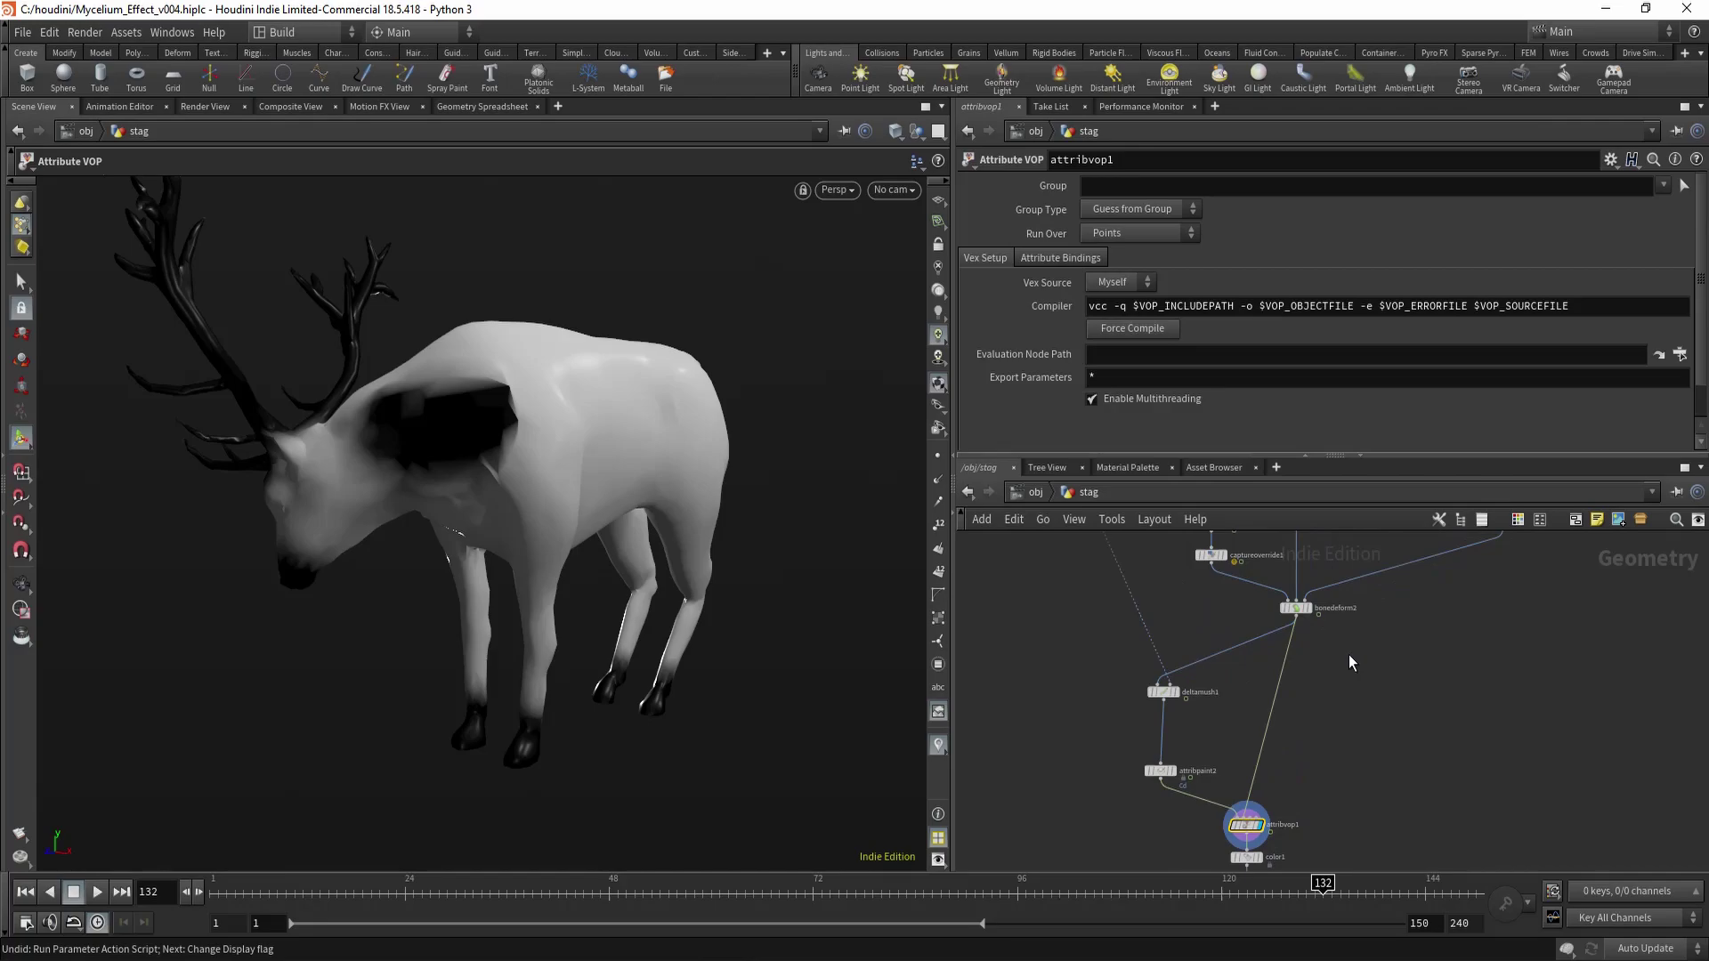
drag(1348, 654, 1279, 603)
key(r)
mouse_move(497, 446)
alt+mouse_down()
mouse_move(537, 469)
mouse_move(594, 401)
alt+mouse_up()
key(shift+w)
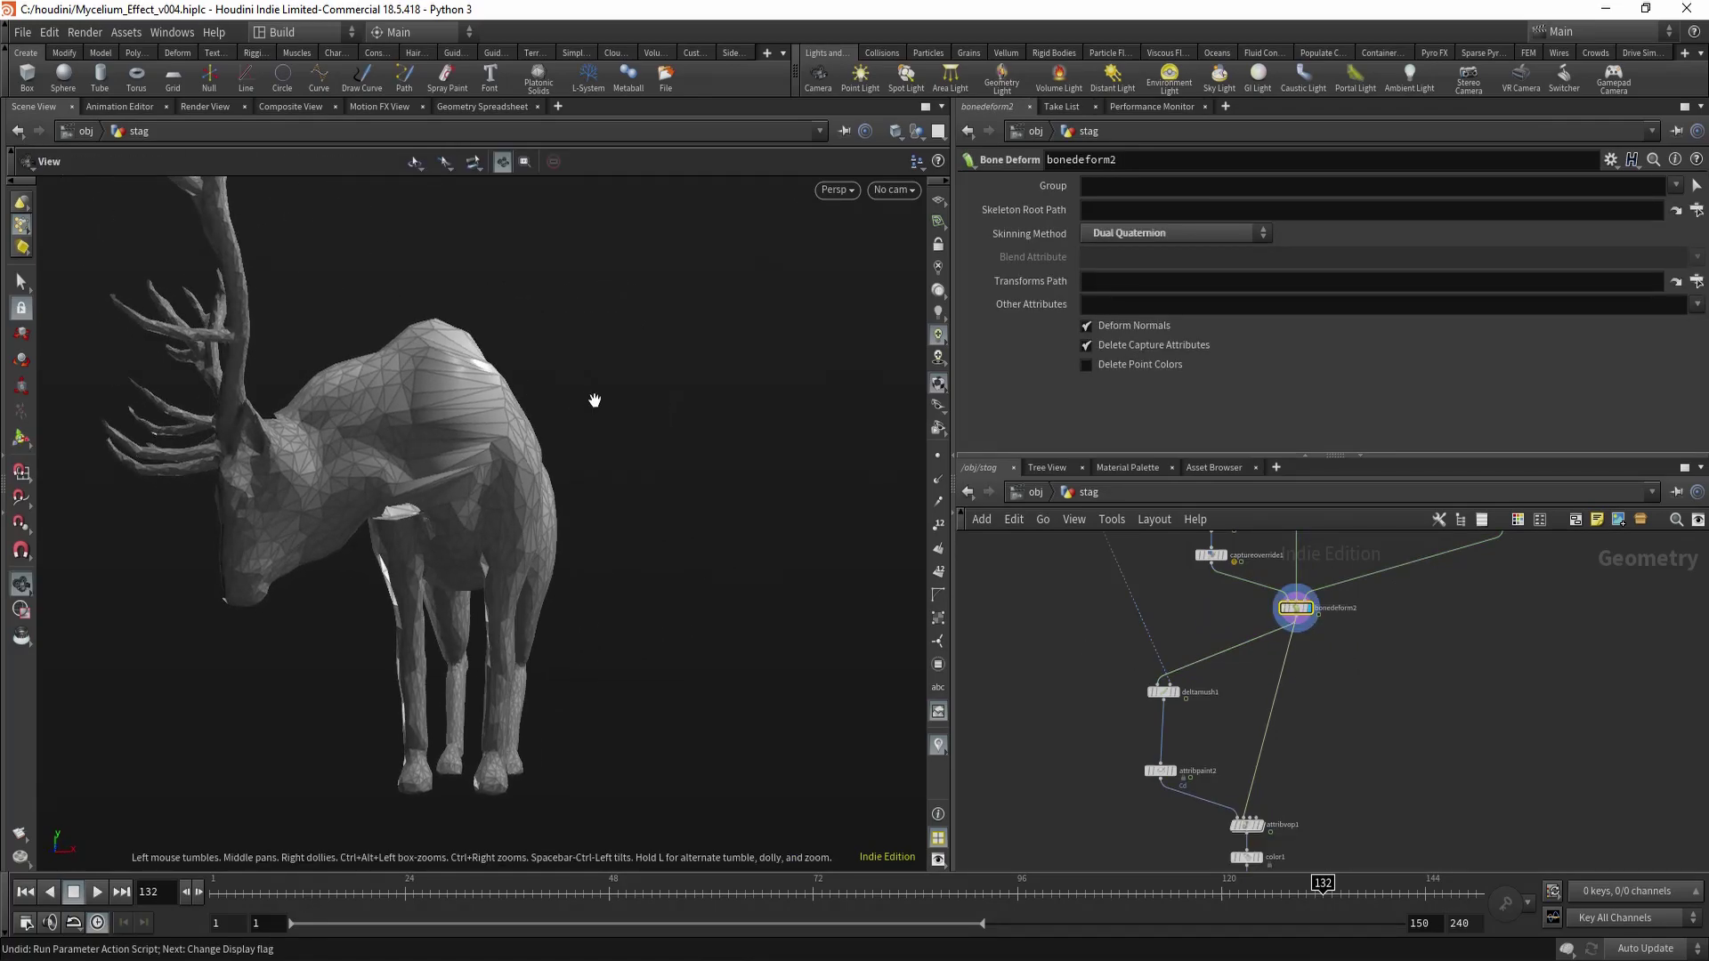
key(Return)
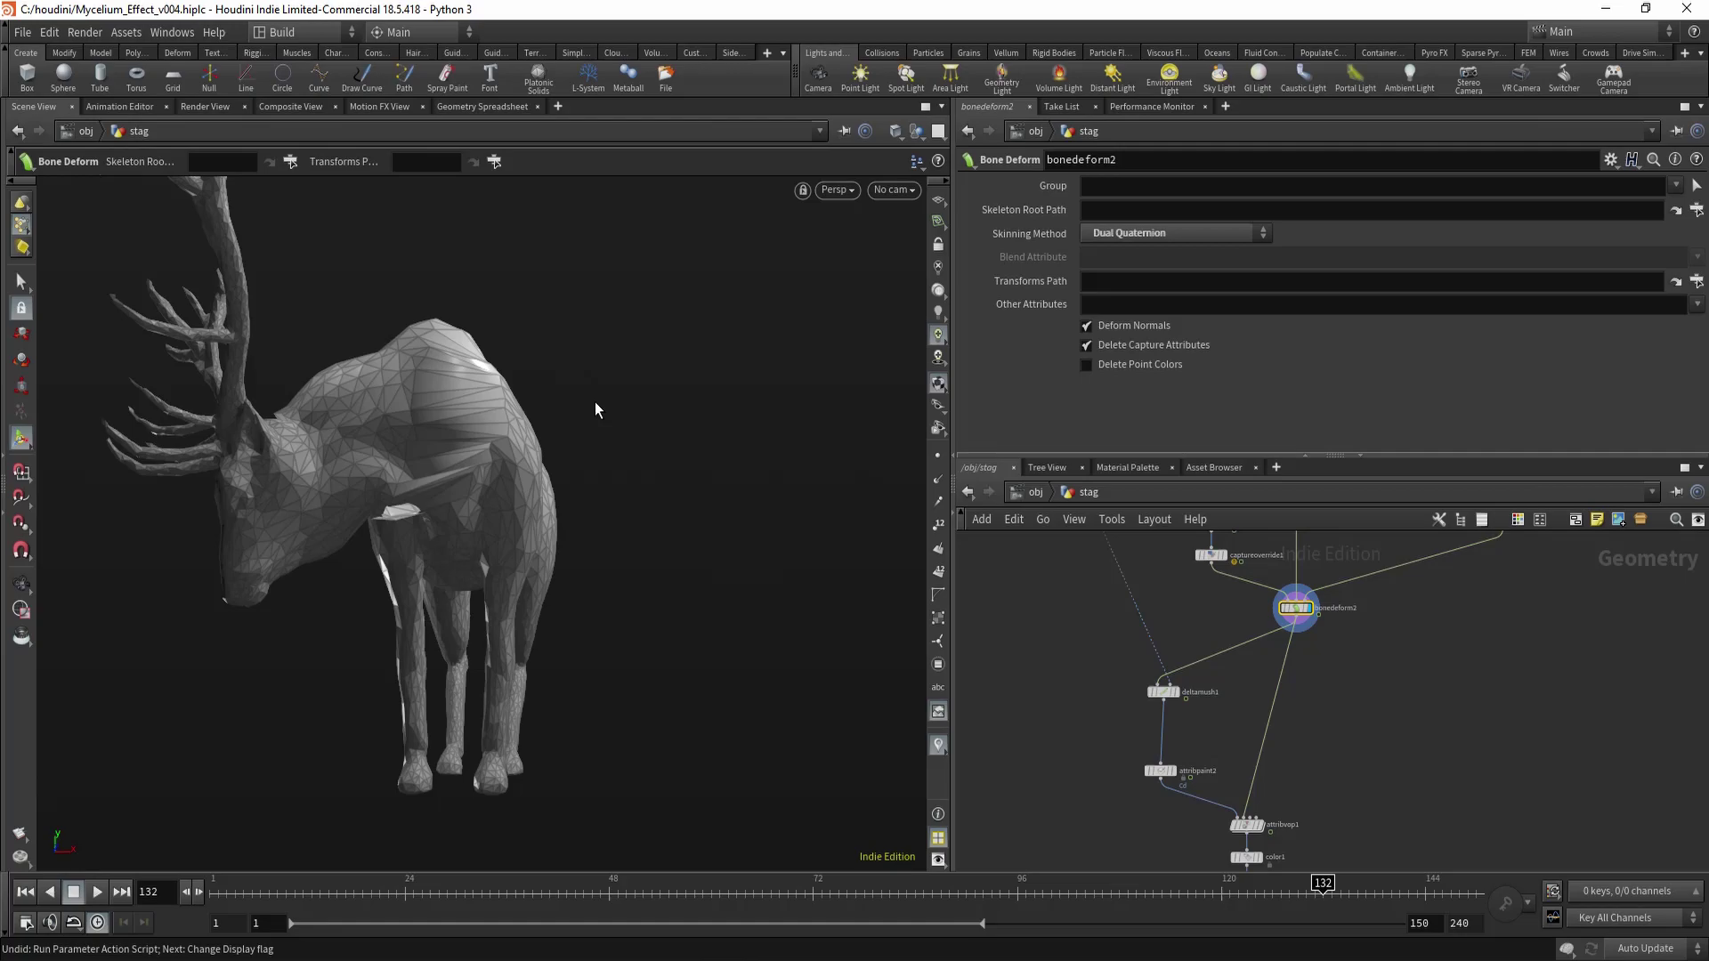
Display attribpaint2 and focus the network on its connection into the first input of attribvop1.
scroll(1151, 744, up, 1)
drag(1098, 740, 1182, 787)
key(r)
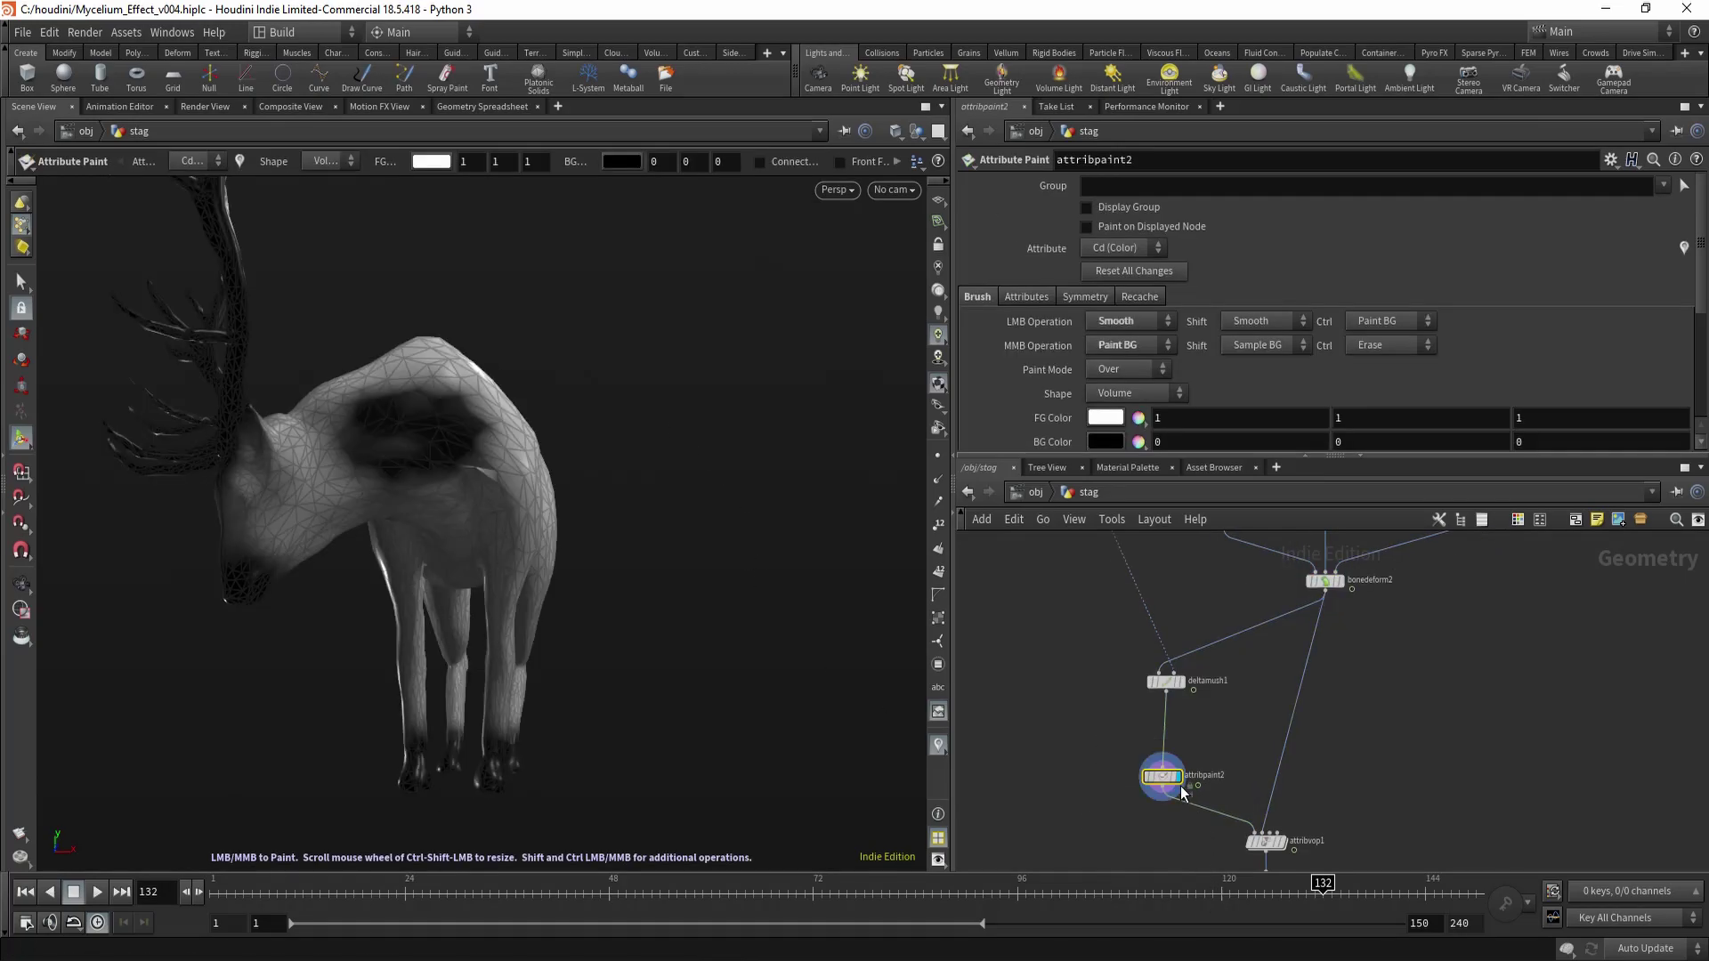
middle_drag(1091, 723, 1031, 630)
scroll(1114, 719, up, 2)
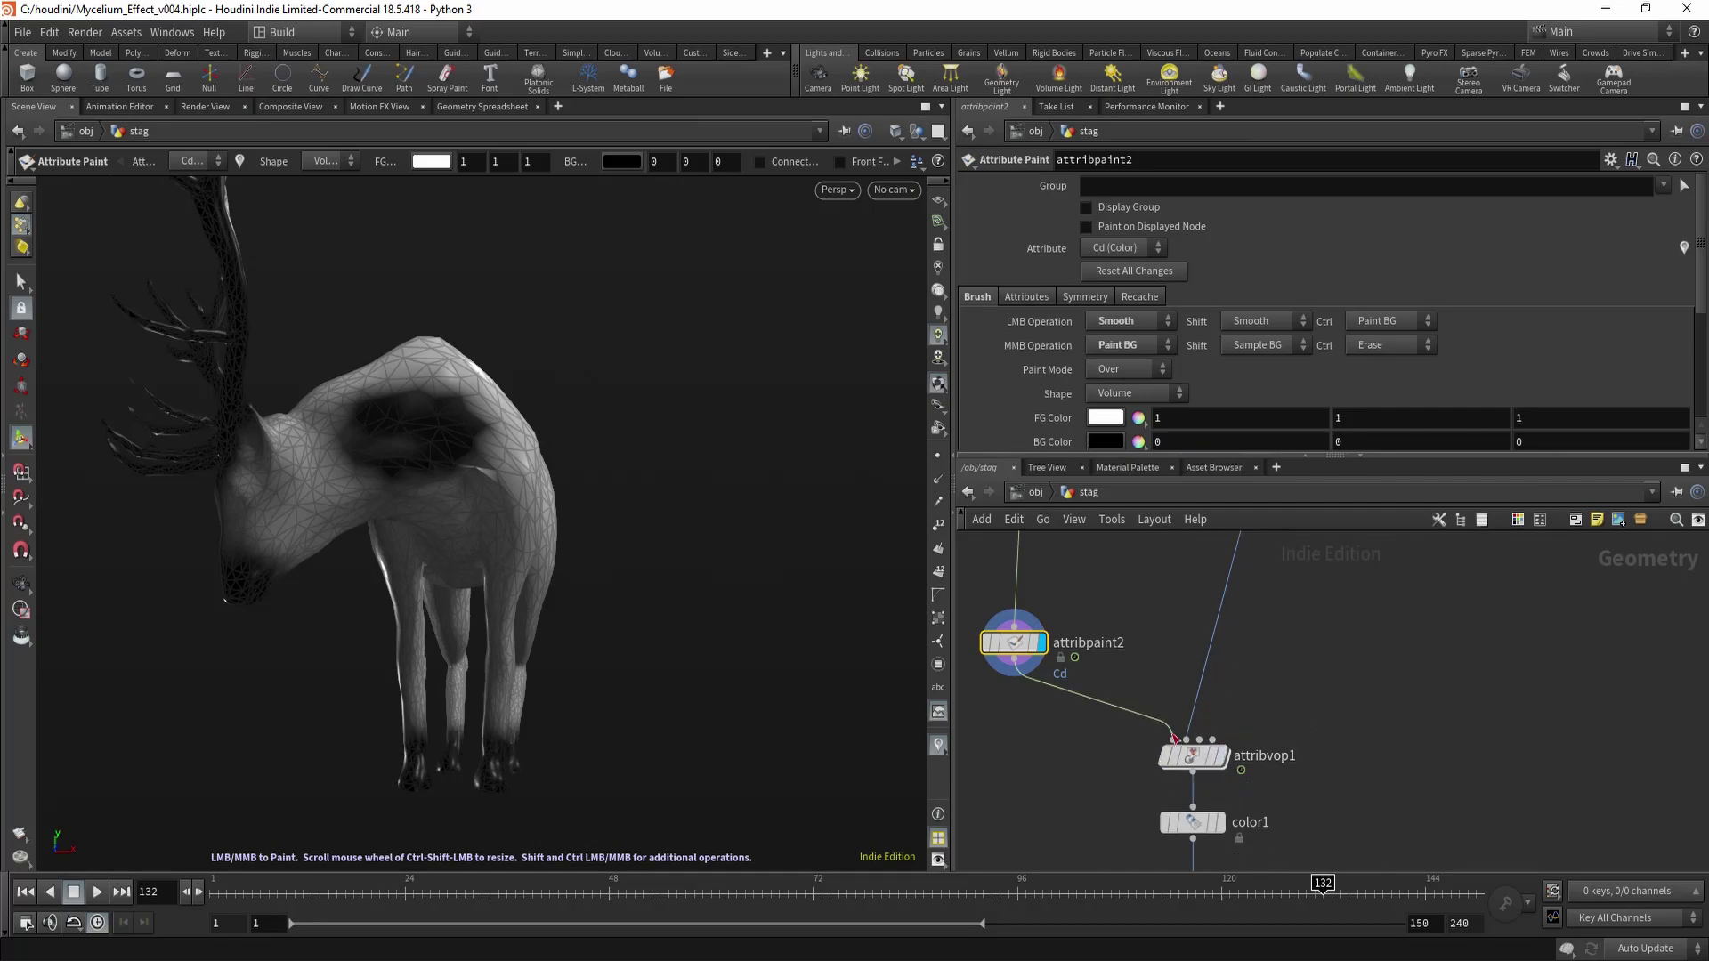
Open attribvop1's VOP network, show importpoint1's parameters, and inspect the masked neck area of the stag.
double_click(1203, 757)
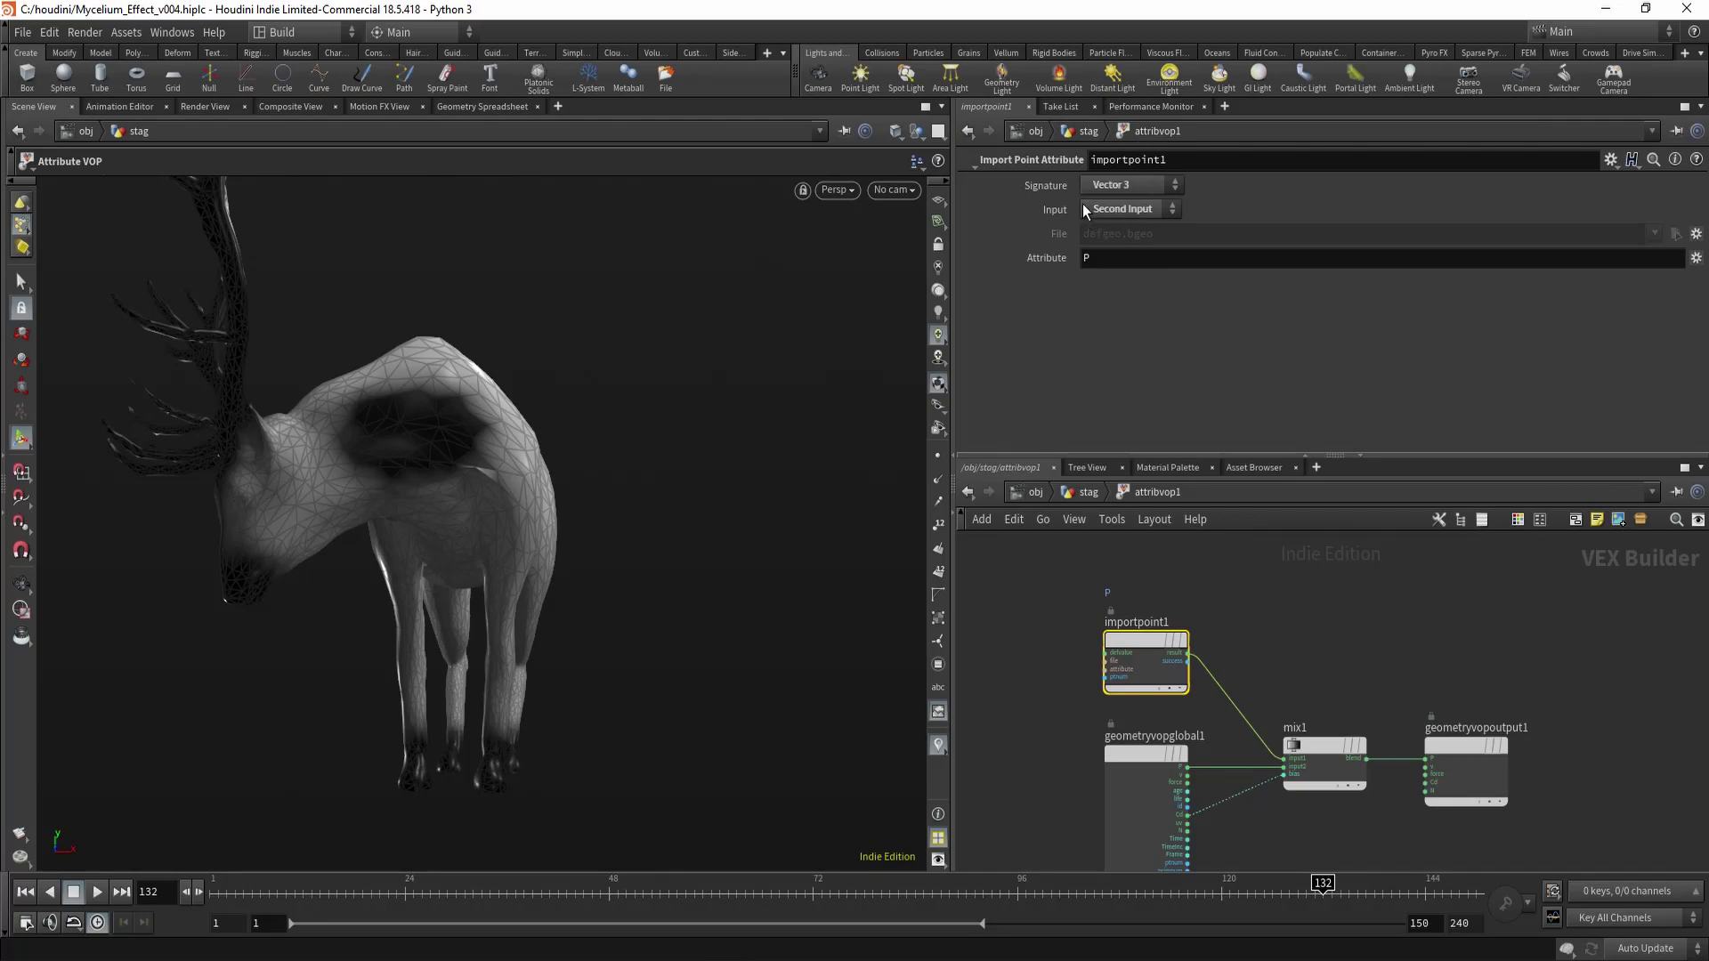
alt+drag(519, 435, 499, 389)
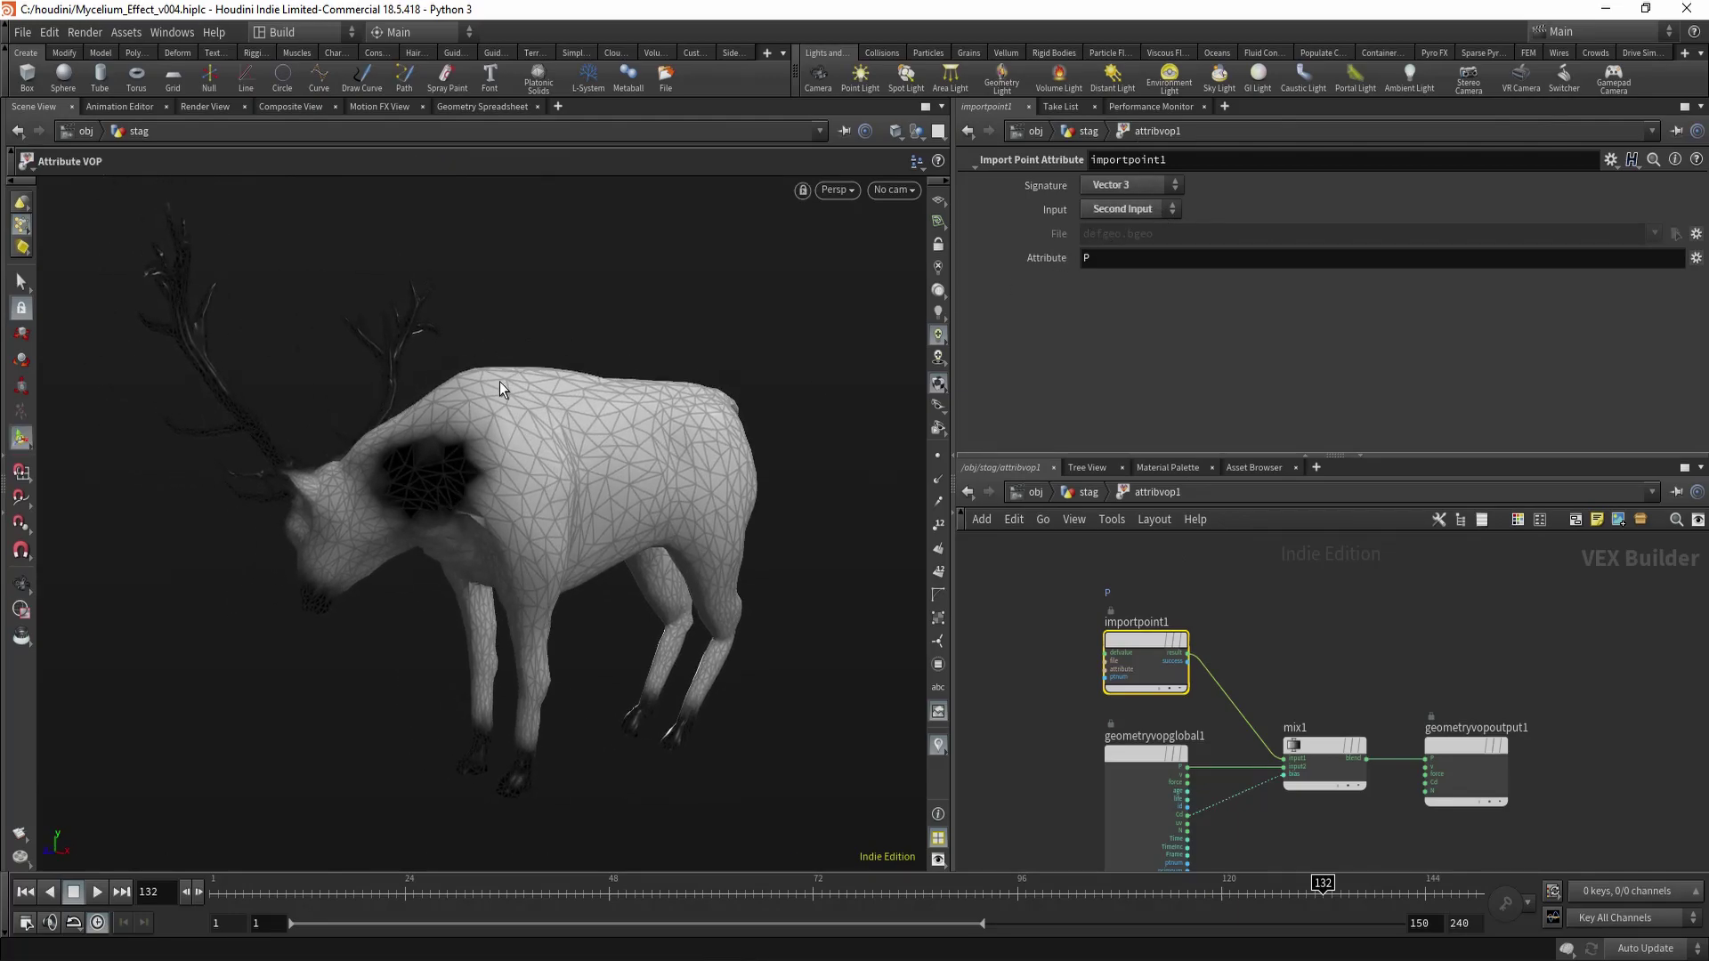
alt+middle_drag(601, 499, 590, 436)
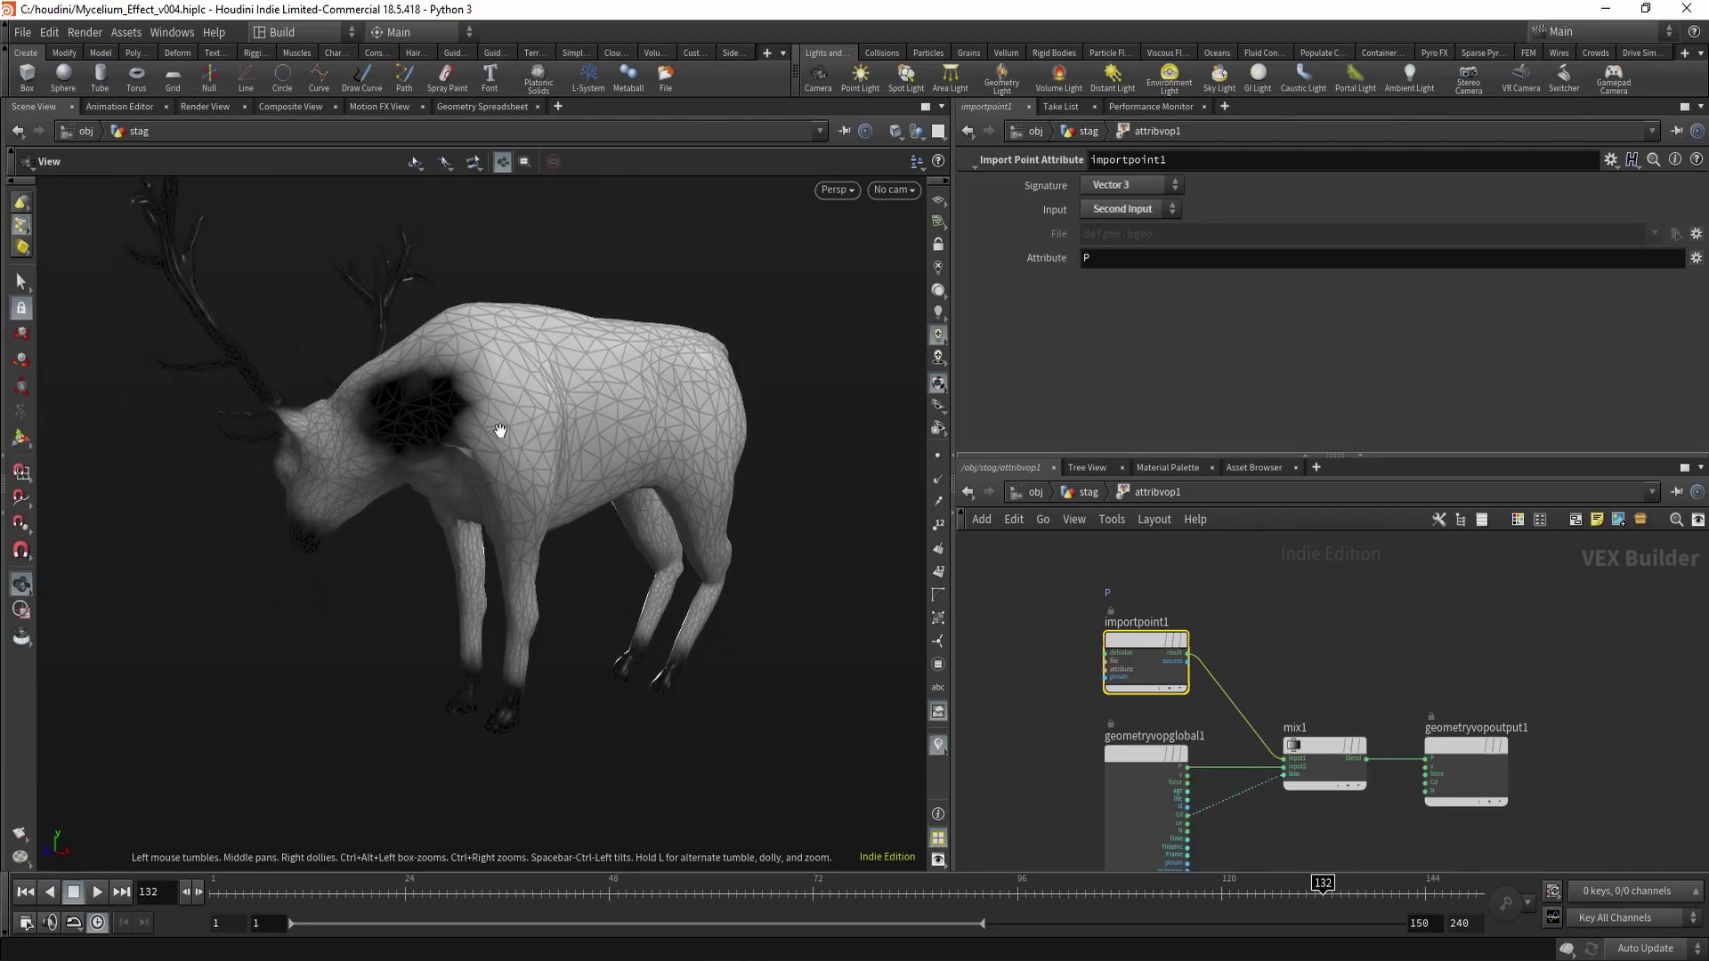
alt+drag(500, 431, 505, 458)
Select geometryvopglobal1 to inspect its outputs into mix1, and reselect importpoint1 to check its input and attribute settings.
middle_drag(1054, 775, 1076, 643)
drag(1125, 707, 1144, 712)
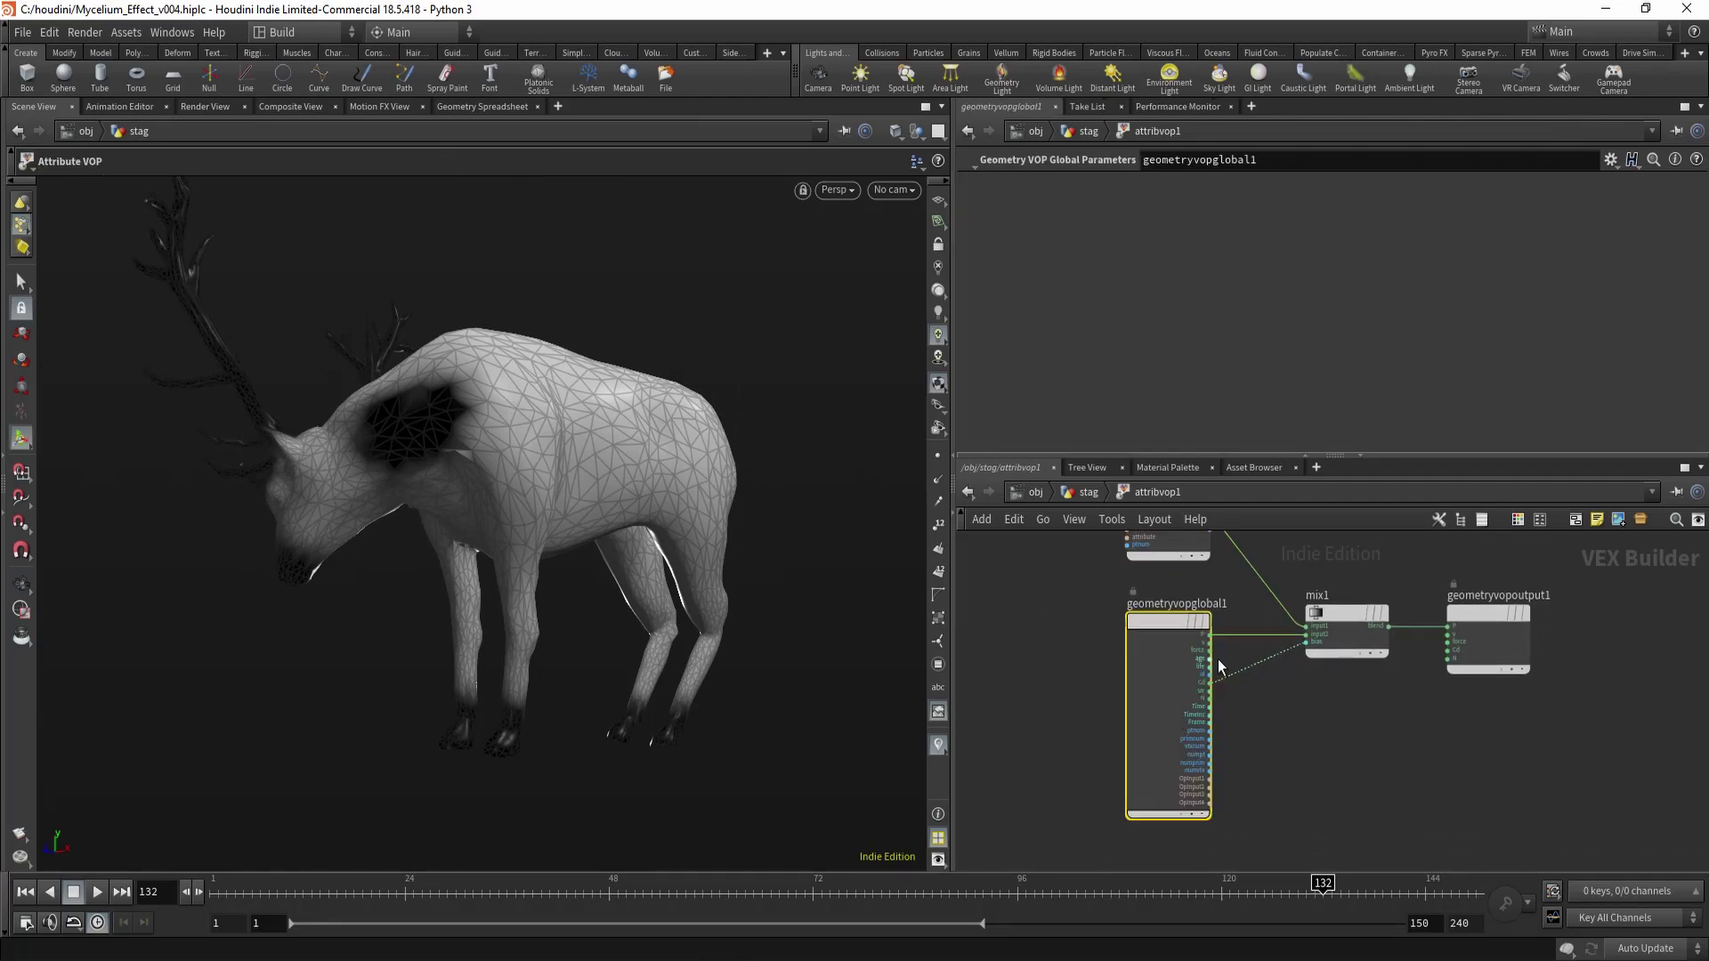
scroll(1193, 659, up, 4)
middle_drag(1206, 584, 1234, 754)
drag(1225, 725, 1162, 666)
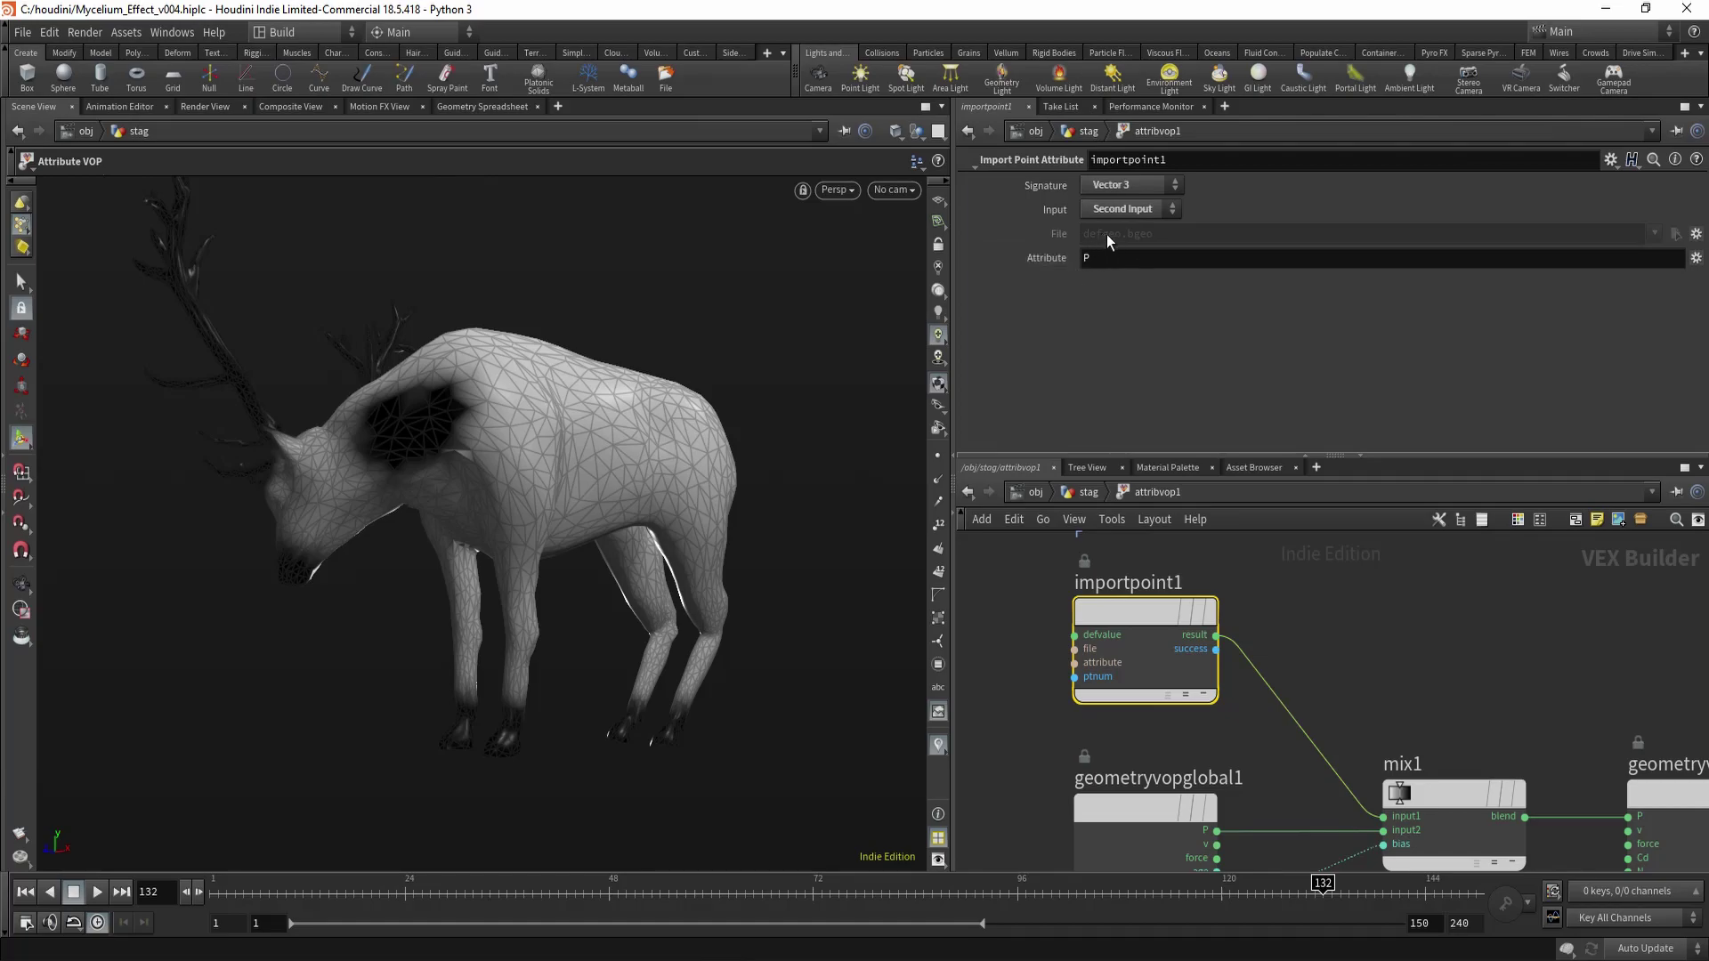
Inspect mix1's input, Cd bias and geometryvopoutput1 connections, and return to the stag network with attribvop1 displayed.
middle_drag(1407, 657, 1357, 569)
drag(1420, 626, 1388, 820)
middle_drag(1386, 819, 1397, 713)
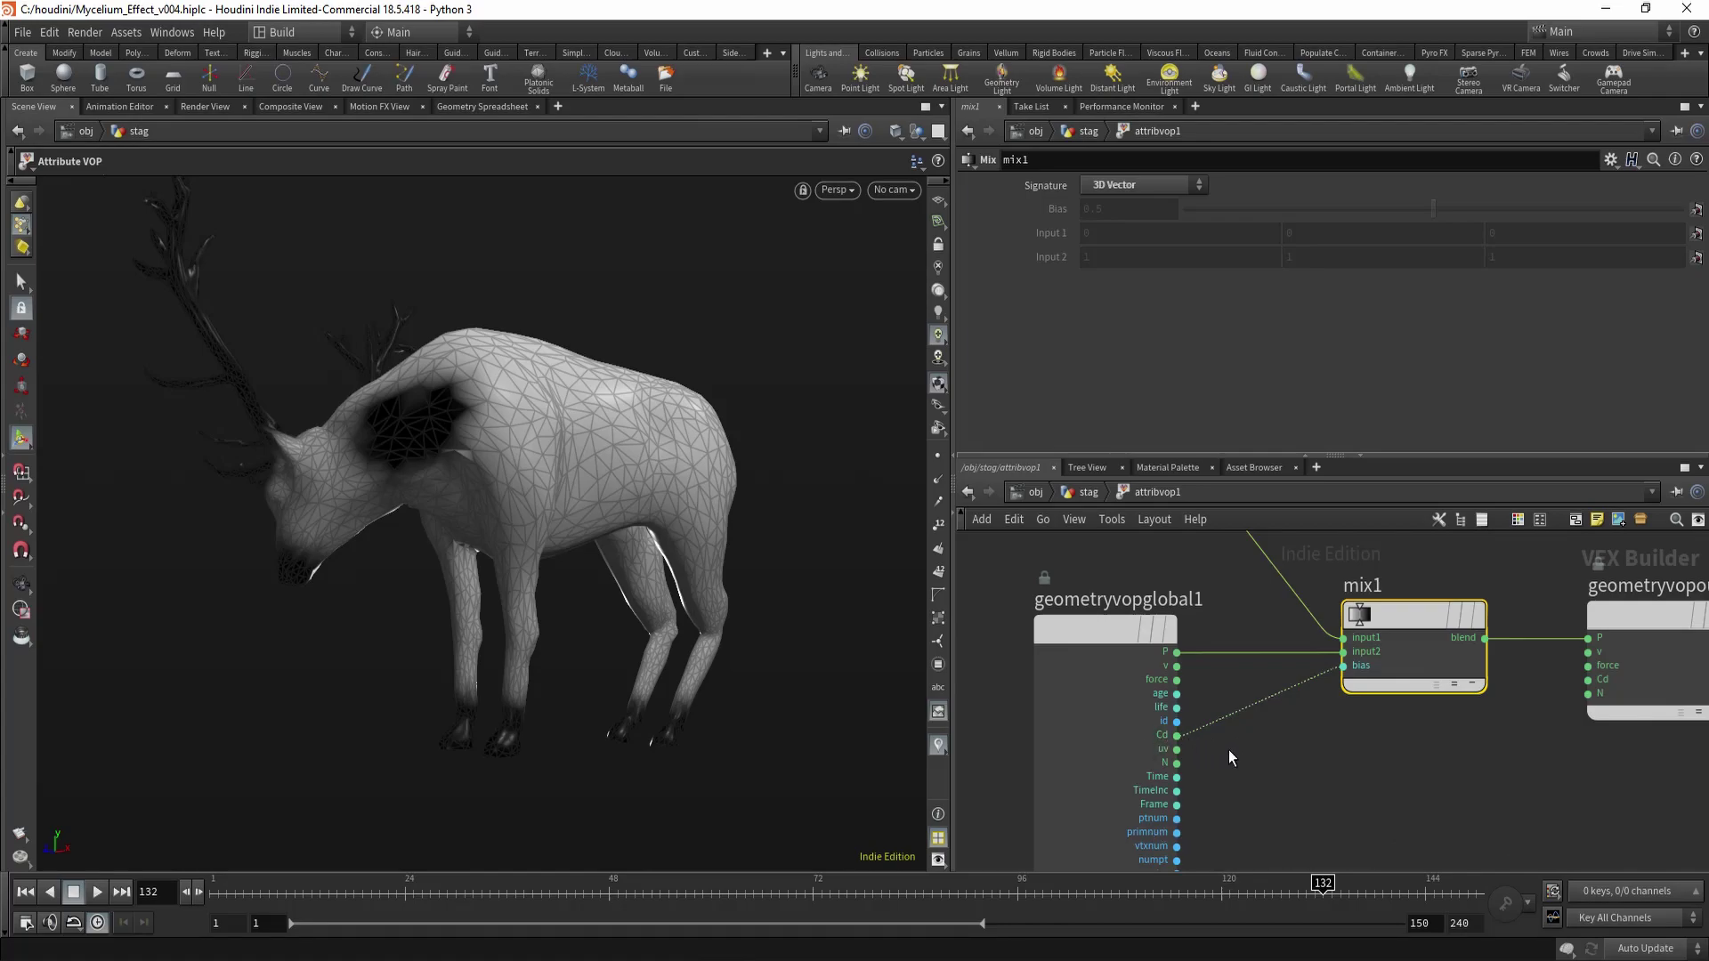
middle_drag(1571, 724, 1369, 739)
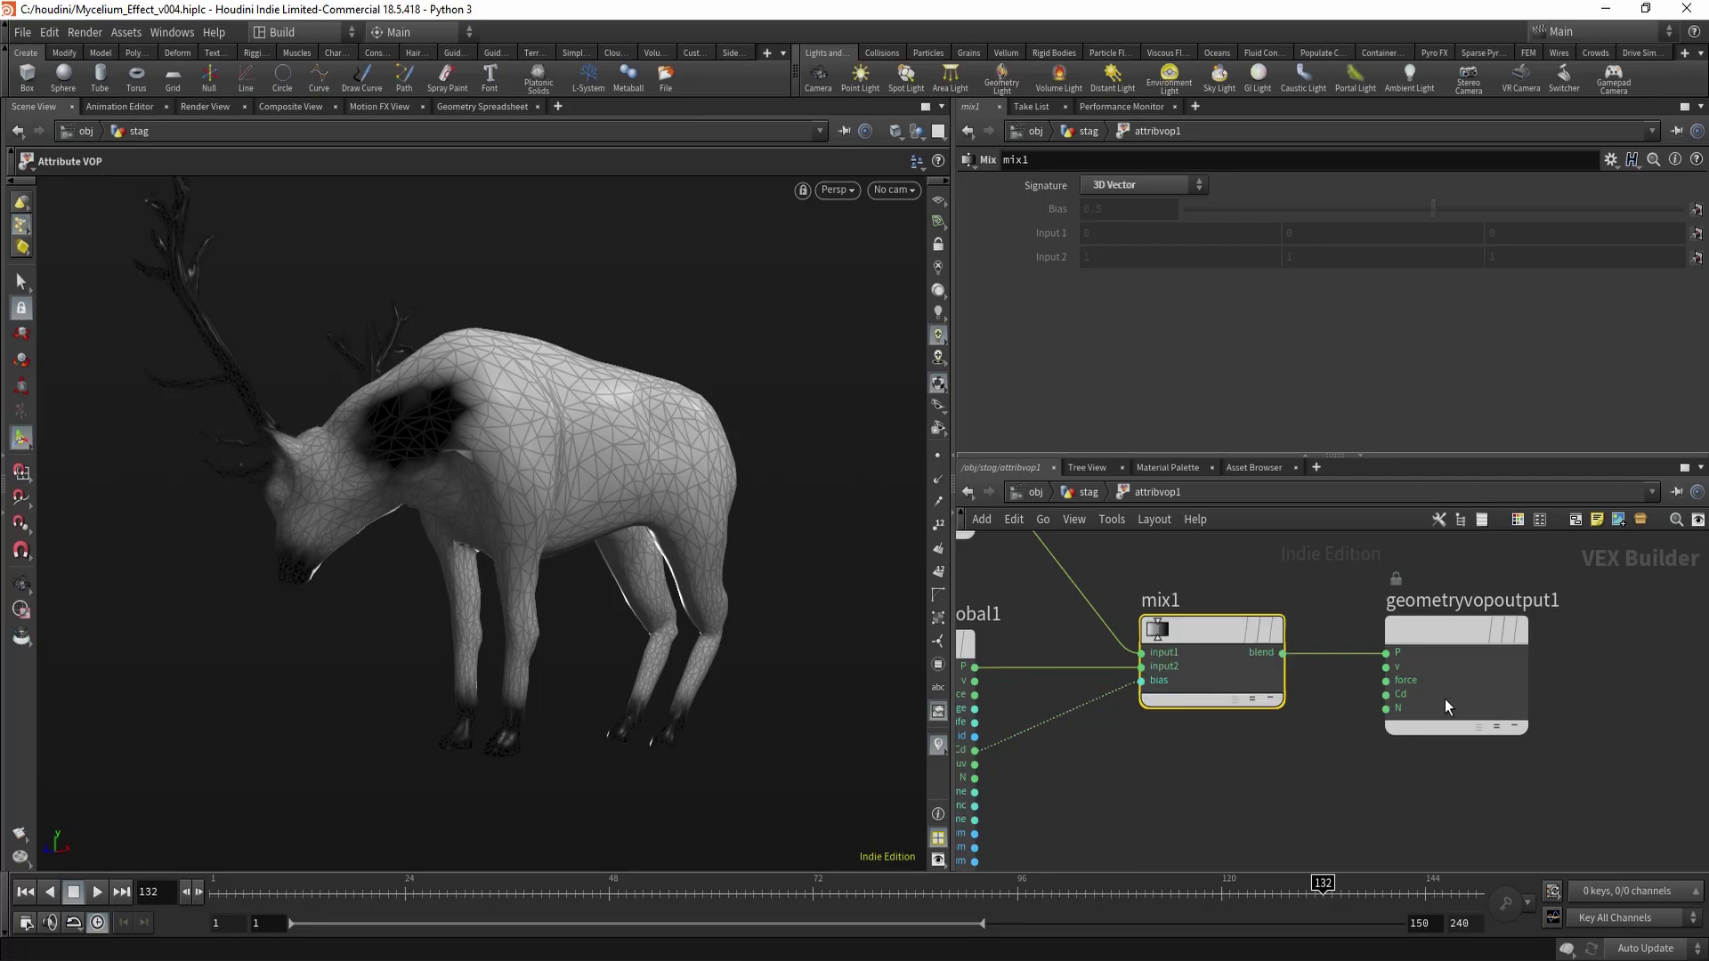
scroll(1383, 767, down, 2)
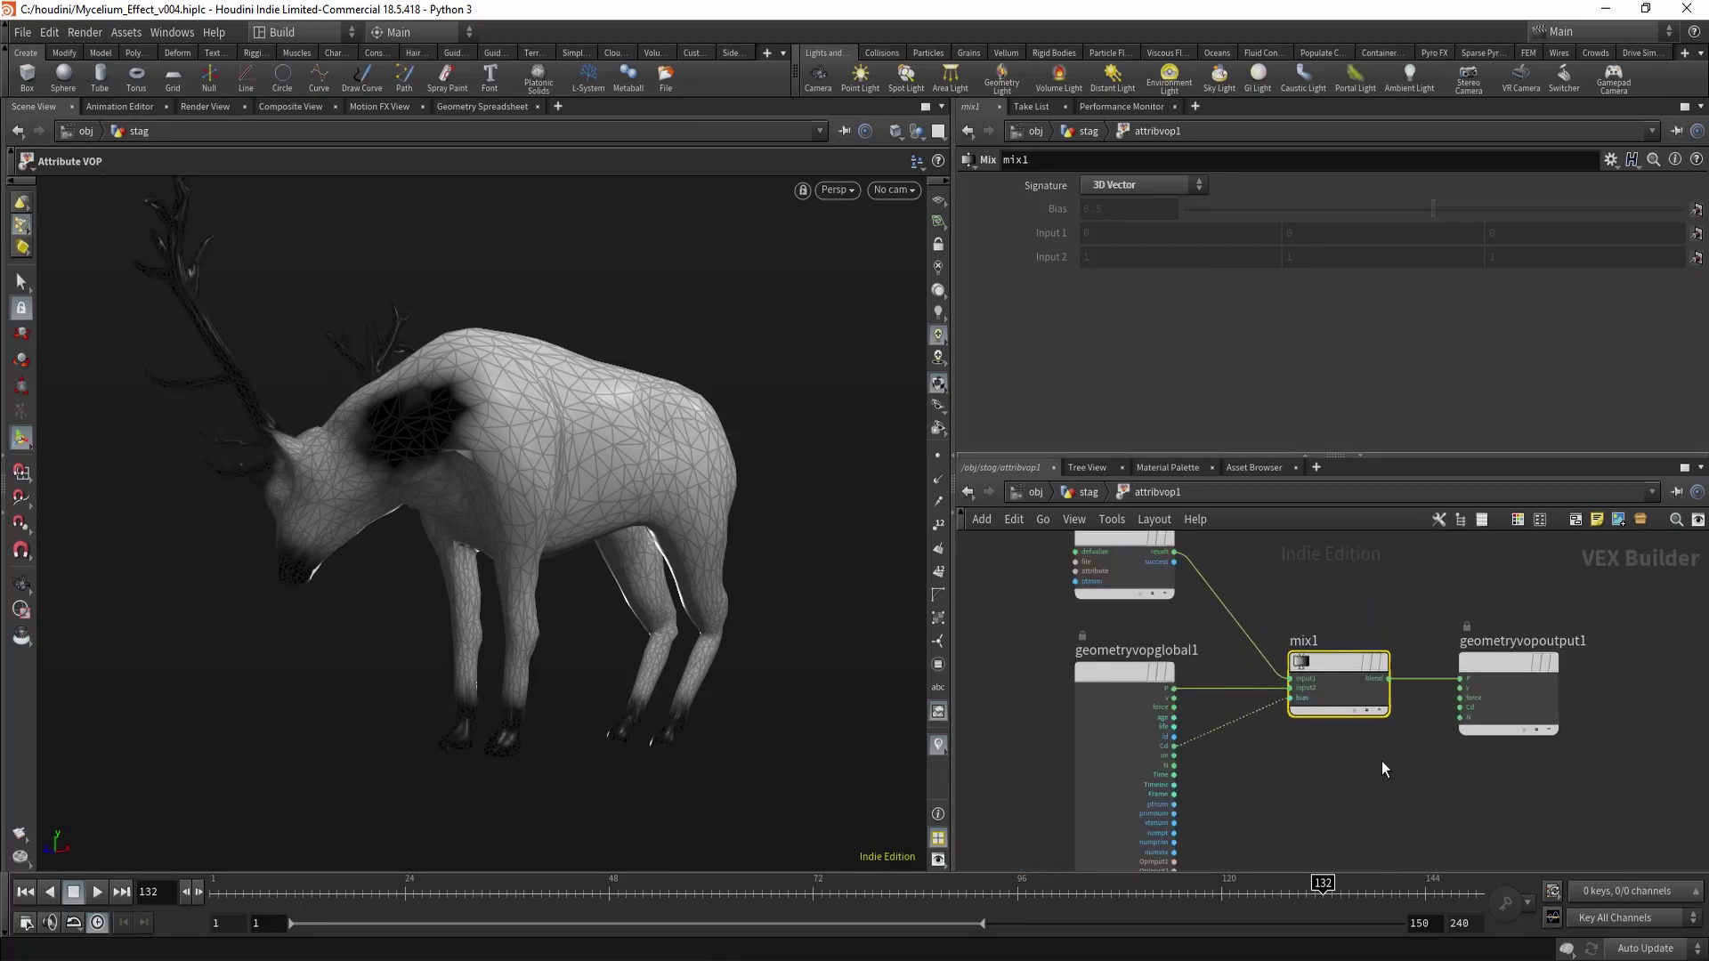
click(1086, 492)
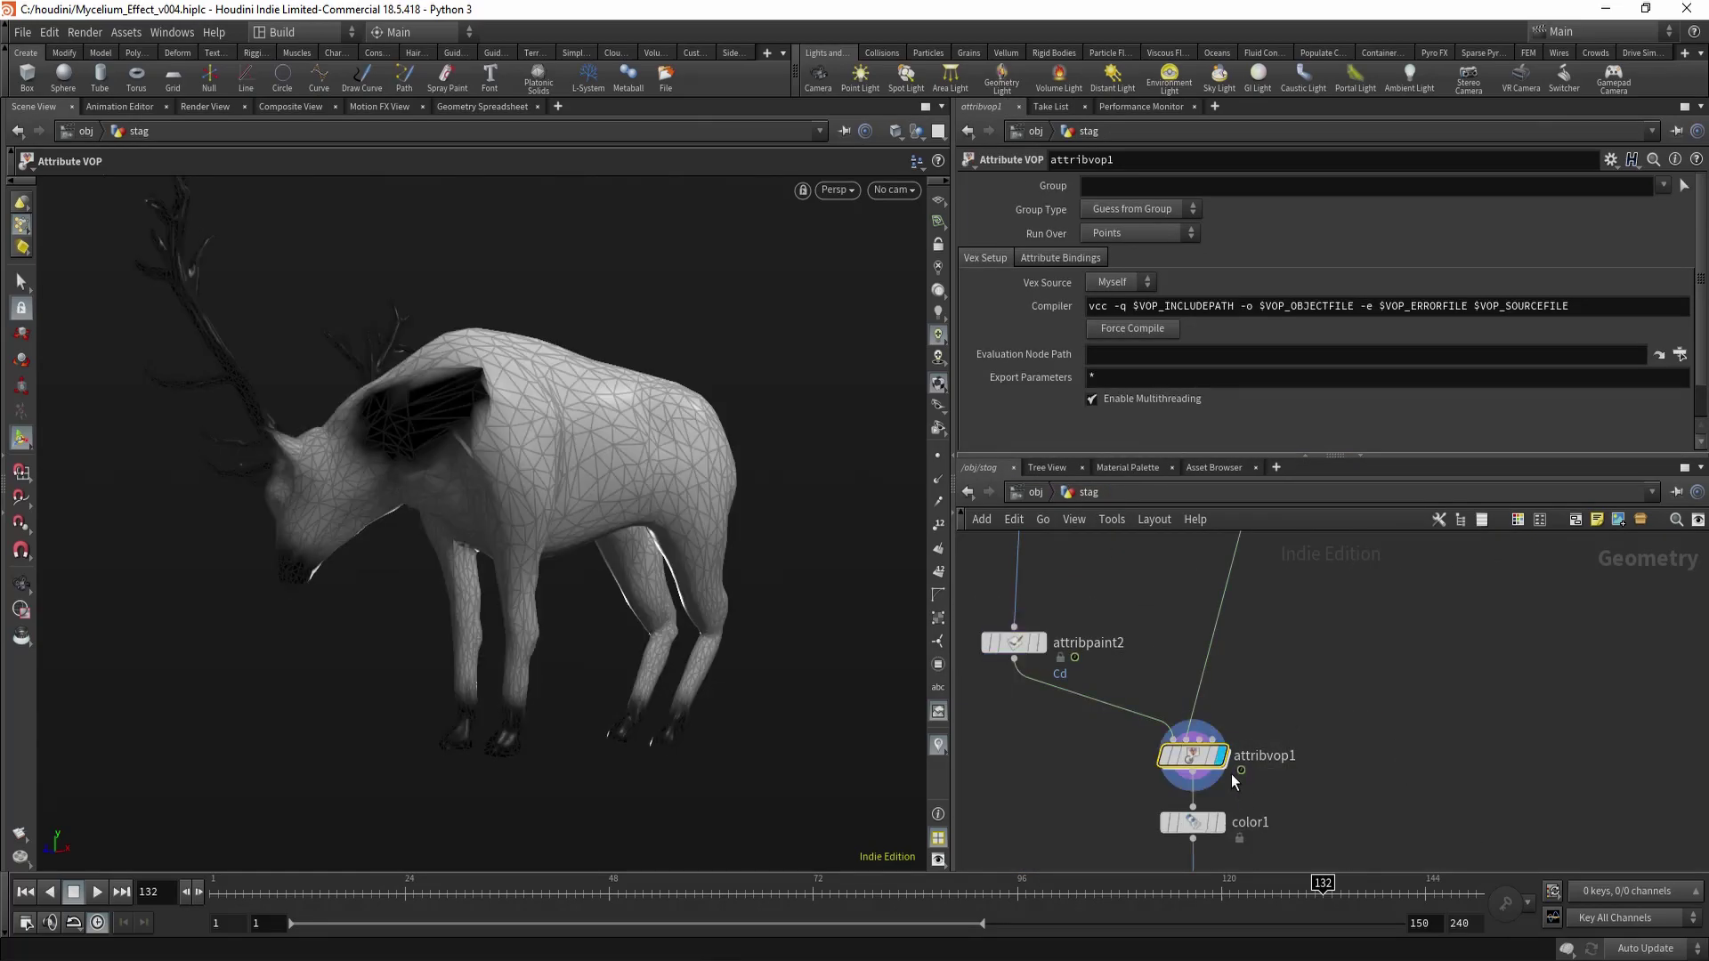
Select color1, set it as the displayed node, and examine the stag's neck and shoulder up close with its constant white color.
alt+middle_drag(495, 386, 561, 422)
middle_drag(1426, 722, 1433, 632)
drag(1074, 726, 1239, 760)
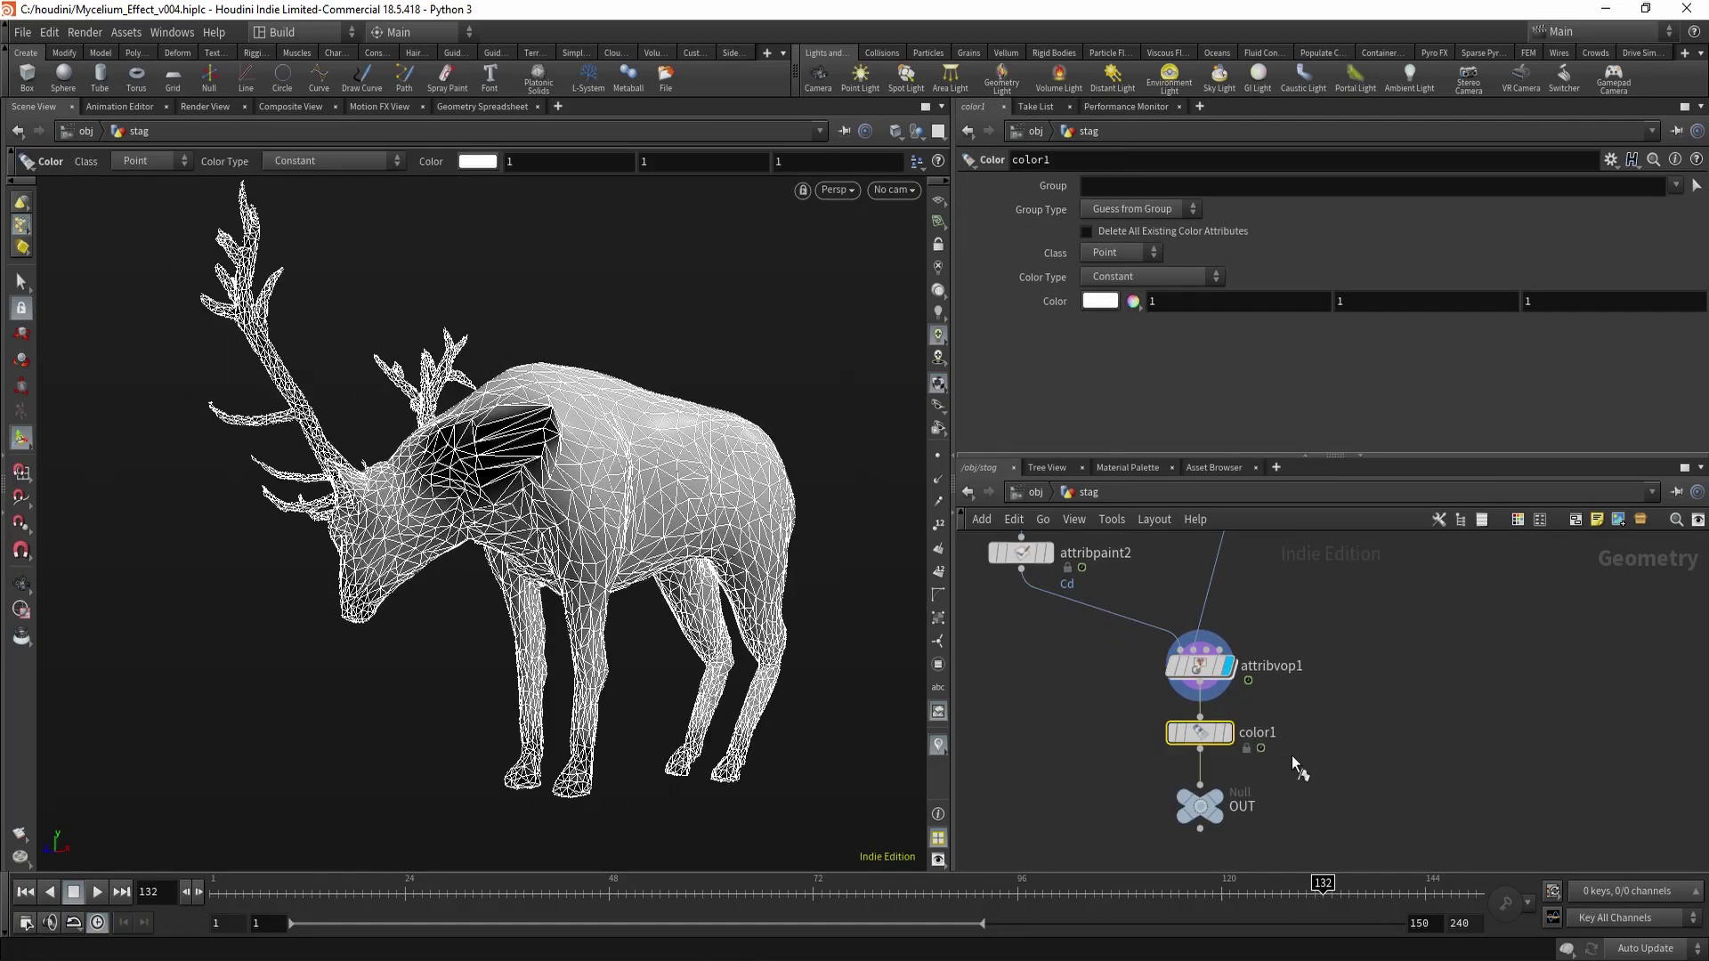
click(1227, 733)
alt+middle_drag(500, 448, 511, 472)
alt+right_drag(511, 472, 687, 498)
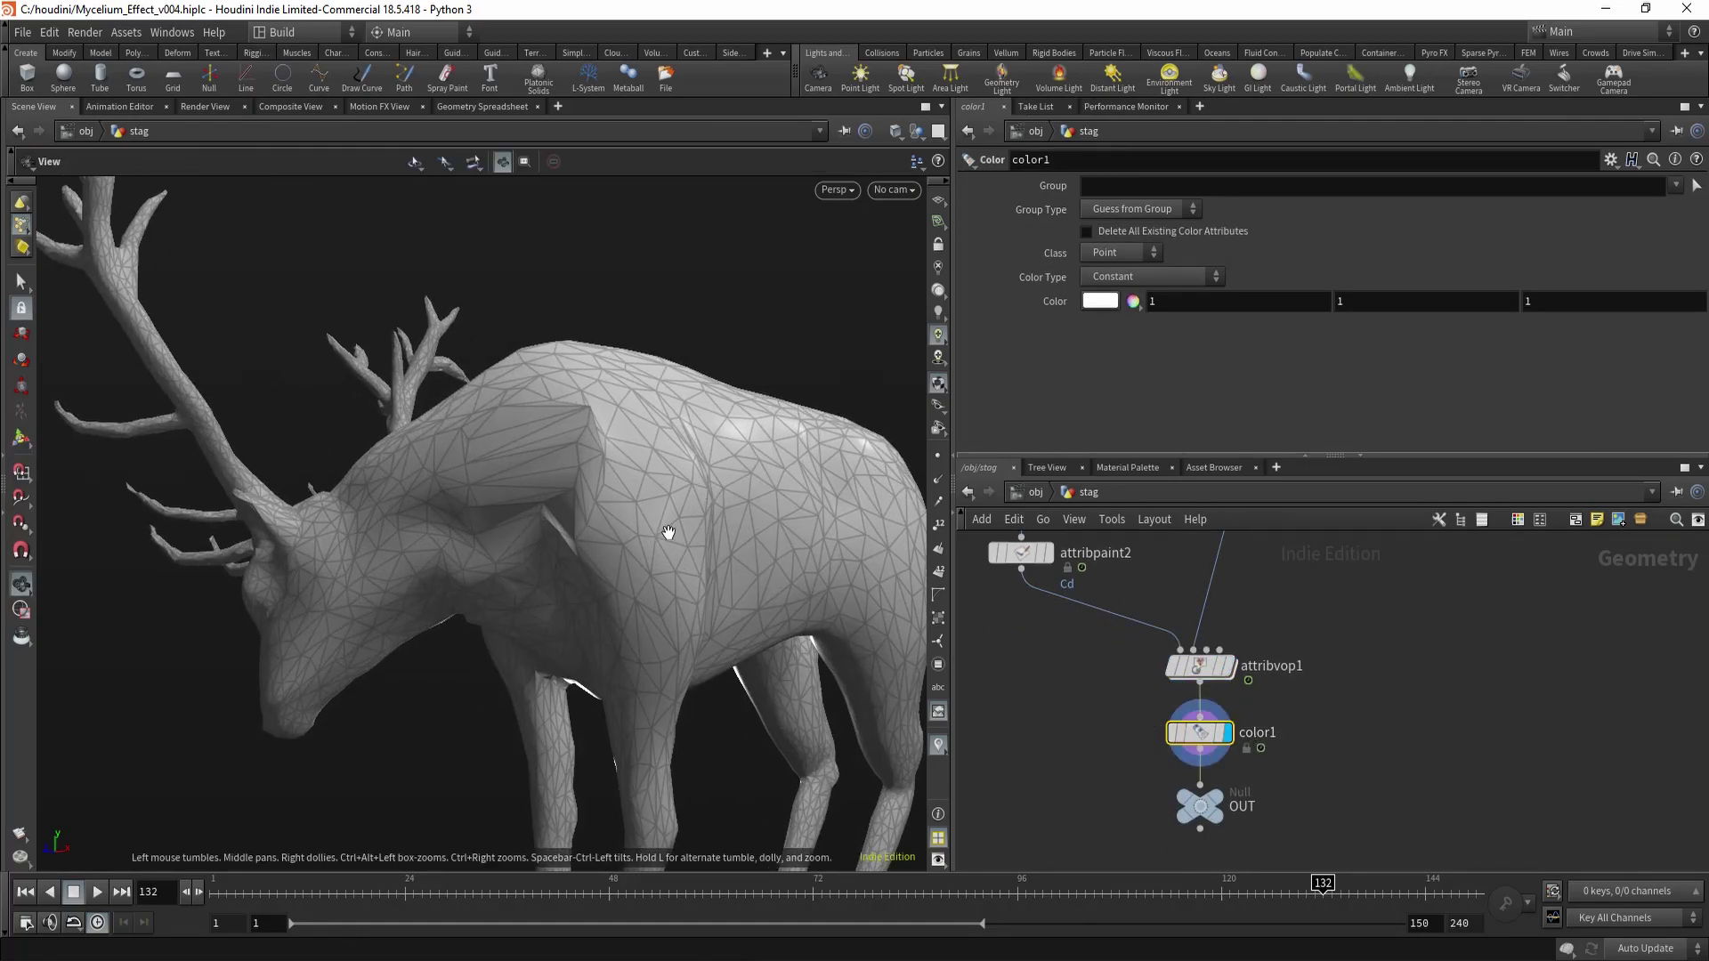
Bypass attribvop1 and re-enable it to compare the neck deformation with and without the blend, viewing the stag from several sides.
key(b)
drag(1335, 632, 1207, 689)
drag(1310, 633, 1203, 684)
drag(673, 585, 691, 484)
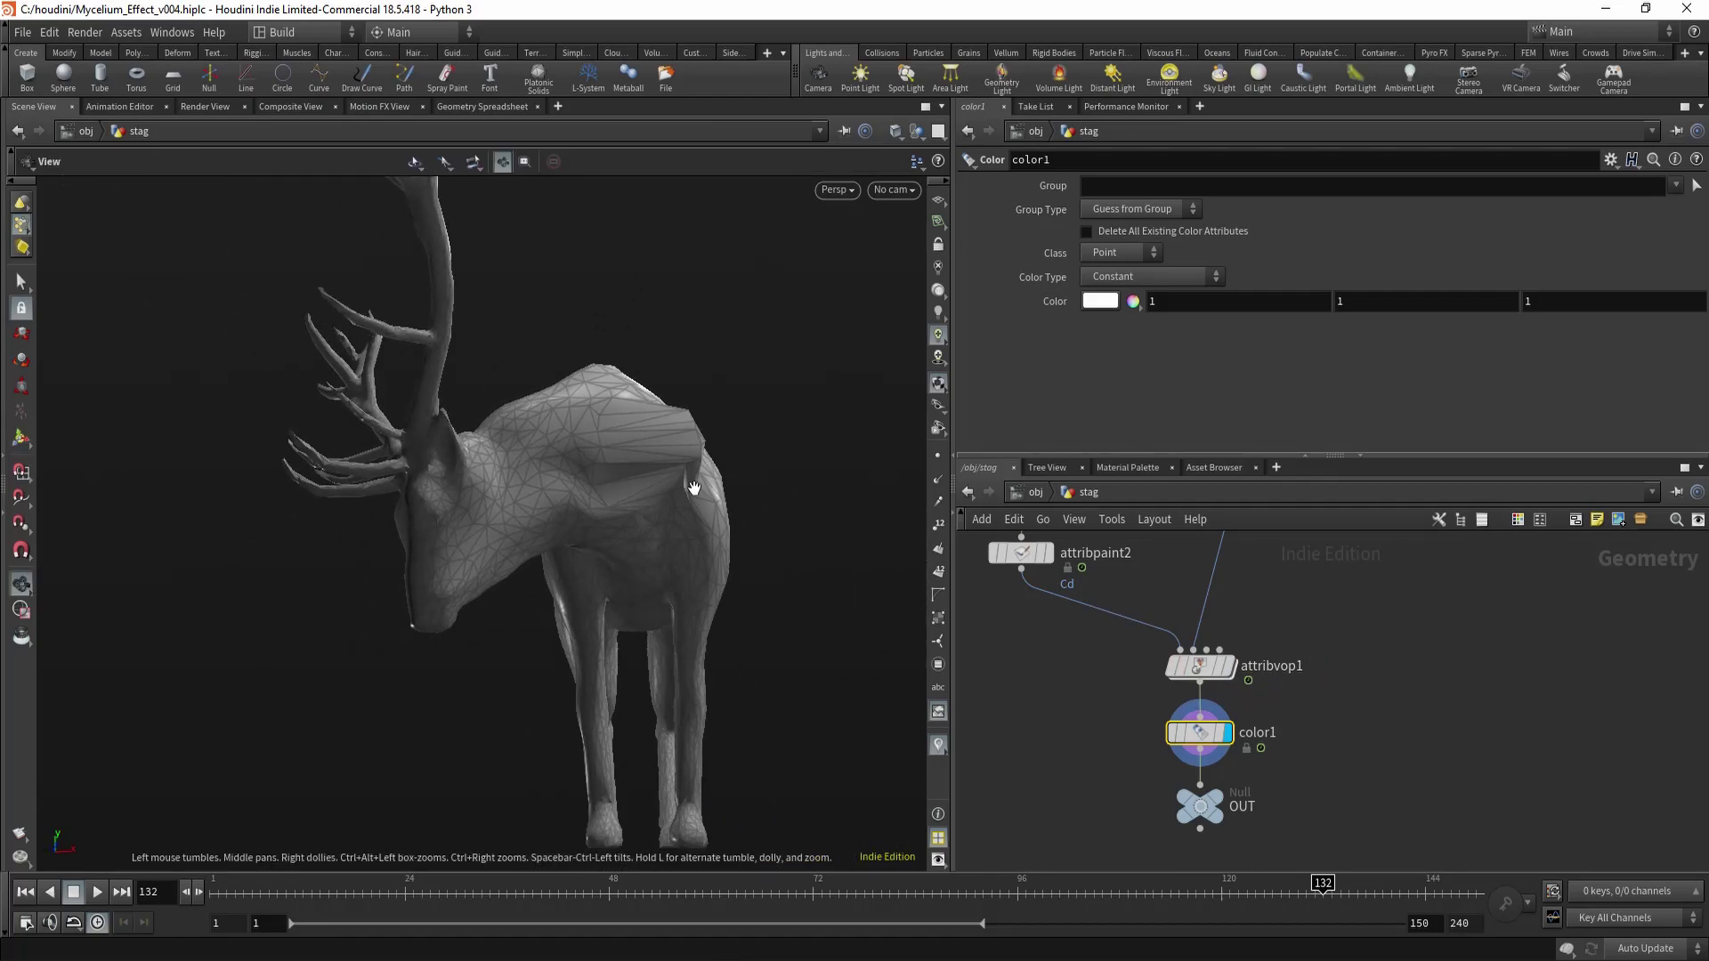
drag(531, 489, 489, 538)
Display the OUT null, play the stag animation, and toggle attribvop1's bypass on and off.
drag(1209, 832, 1223, 841)
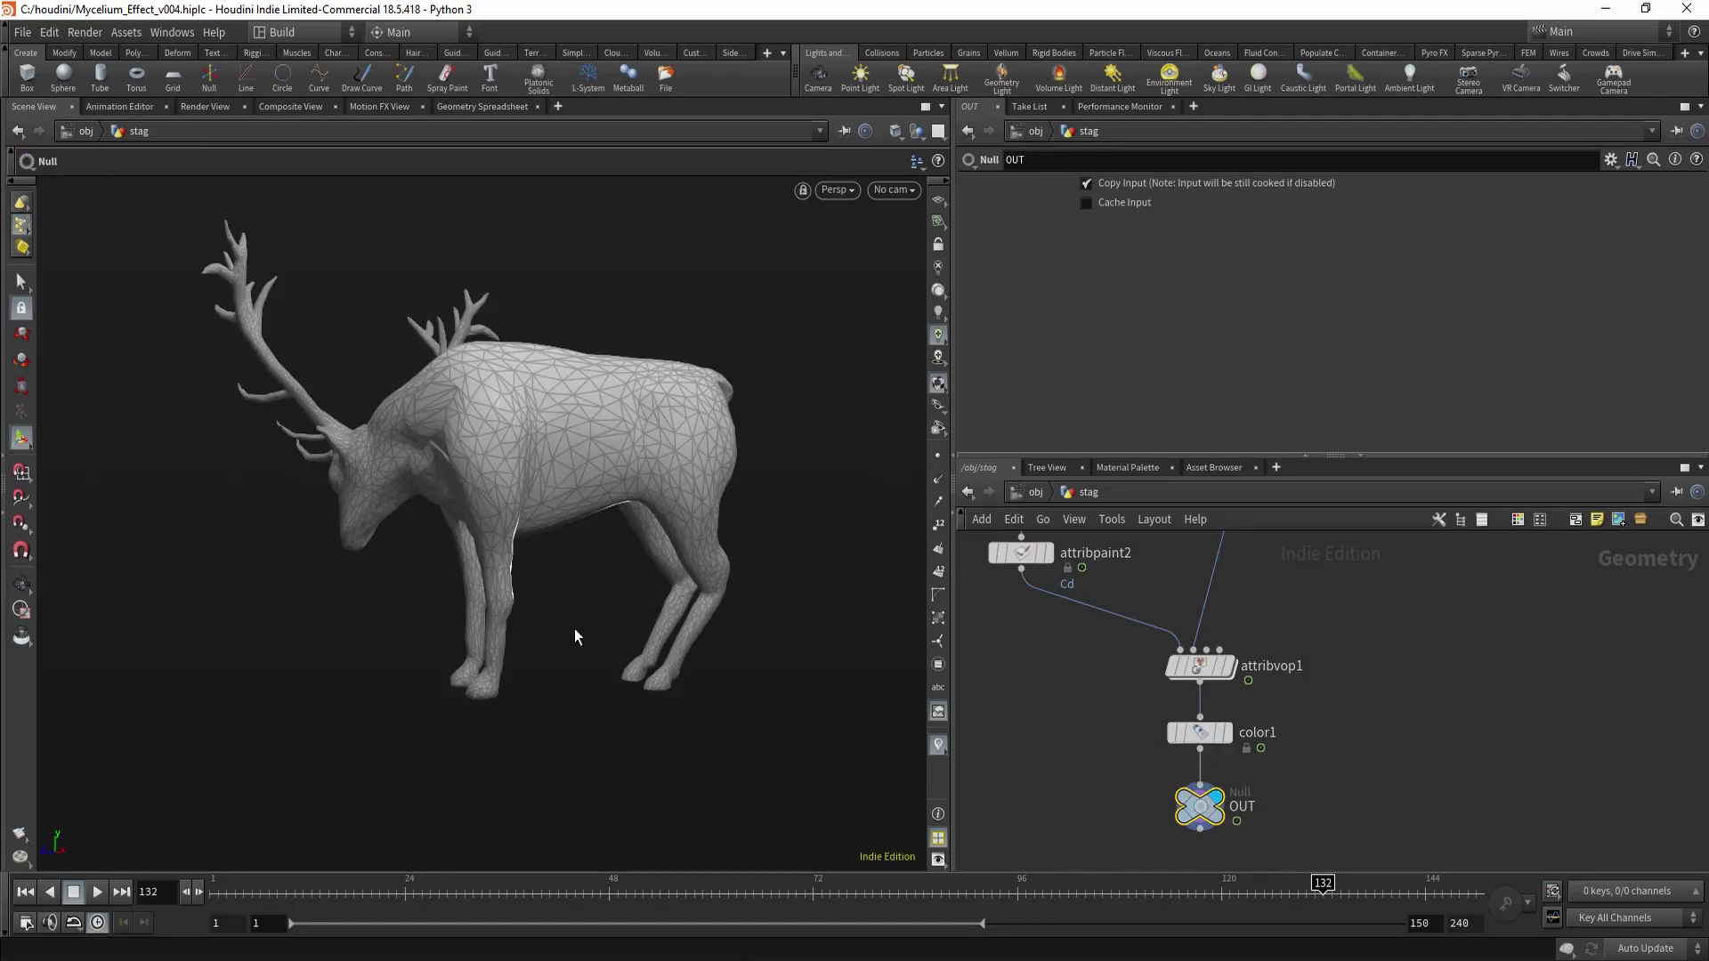
drag(576, 637, 484, 557)
drag(484, 557, 530, 591)
key(b)
drag(1290, 626, 1221, 678)
drag(1221, 673, 1217, 682)
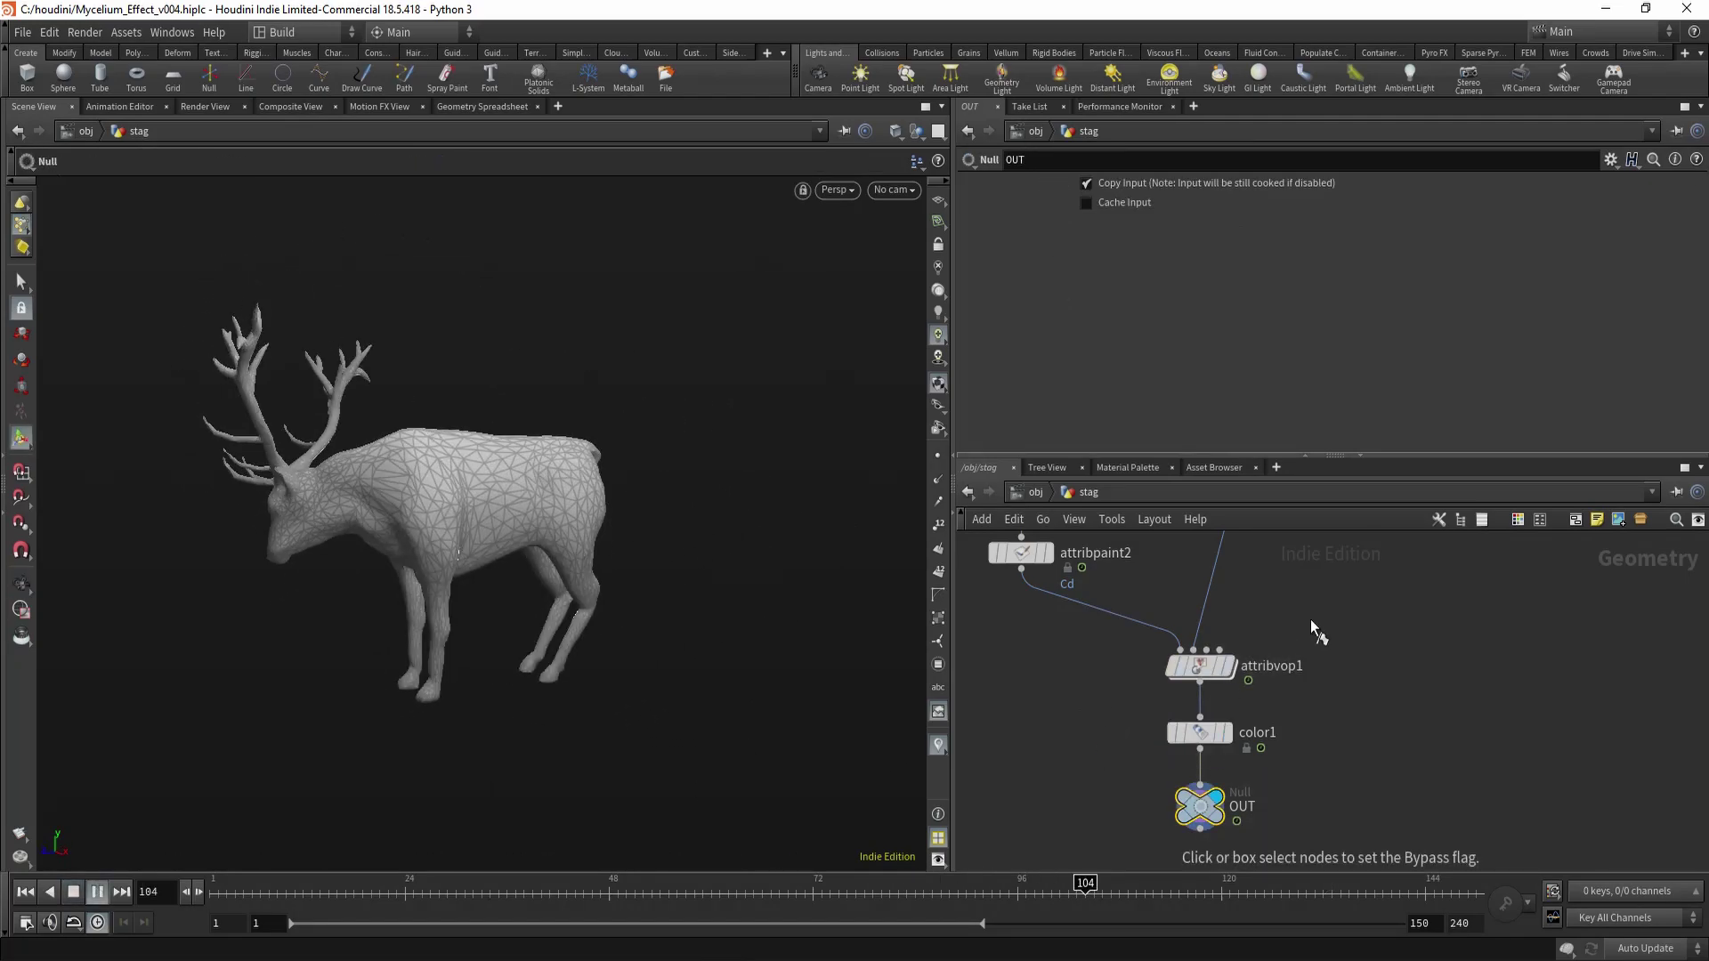
Bypass attribvop1 and color1 together during playback, then re-enable both to compare the animated stag.
drag(1310, 621, 1182, 697)
click(1180, 728)
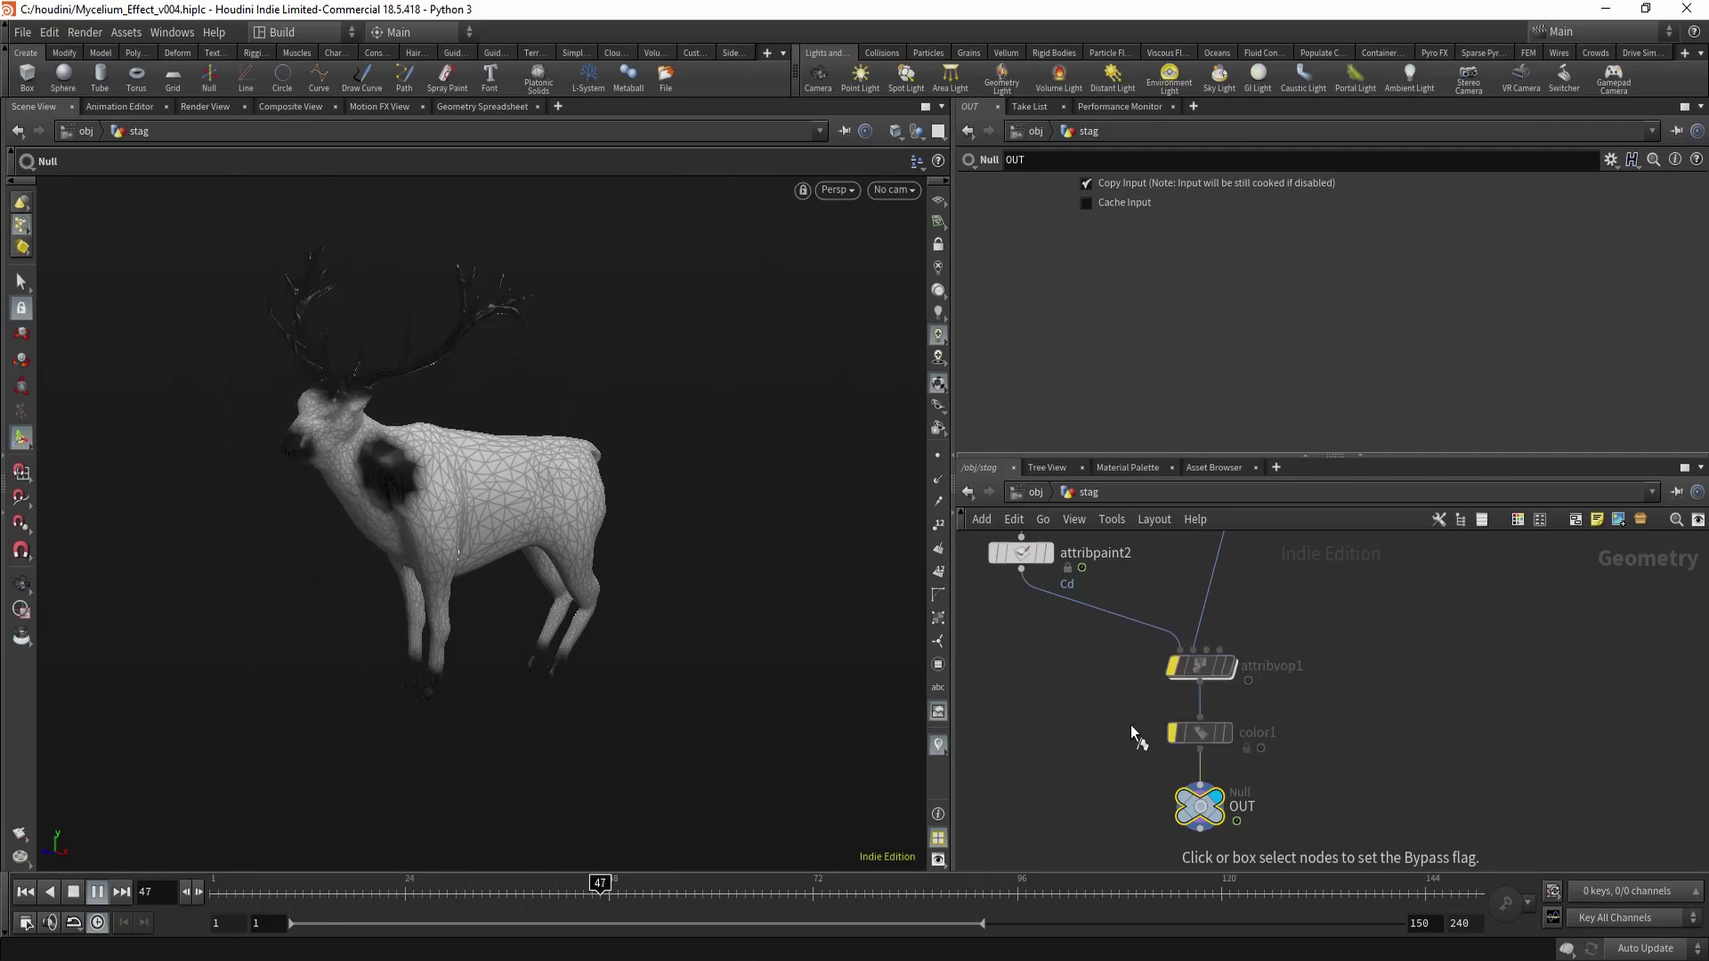
drag(1324, 616, 1199, 688)
click(1173, 732)
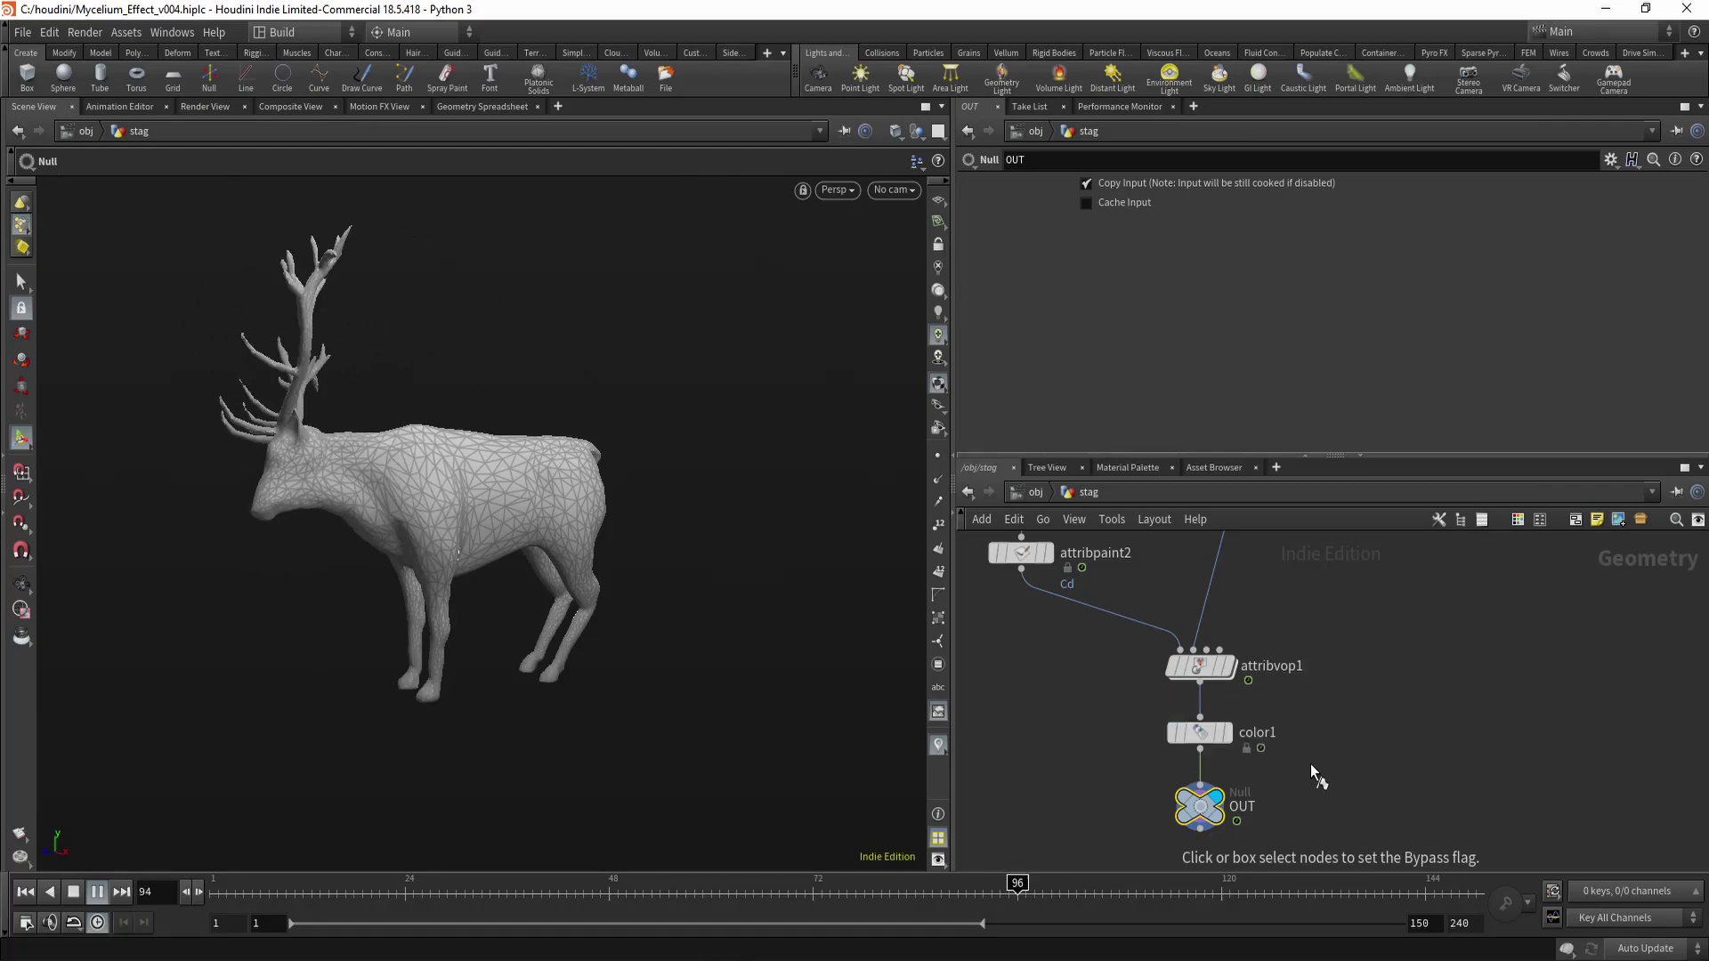